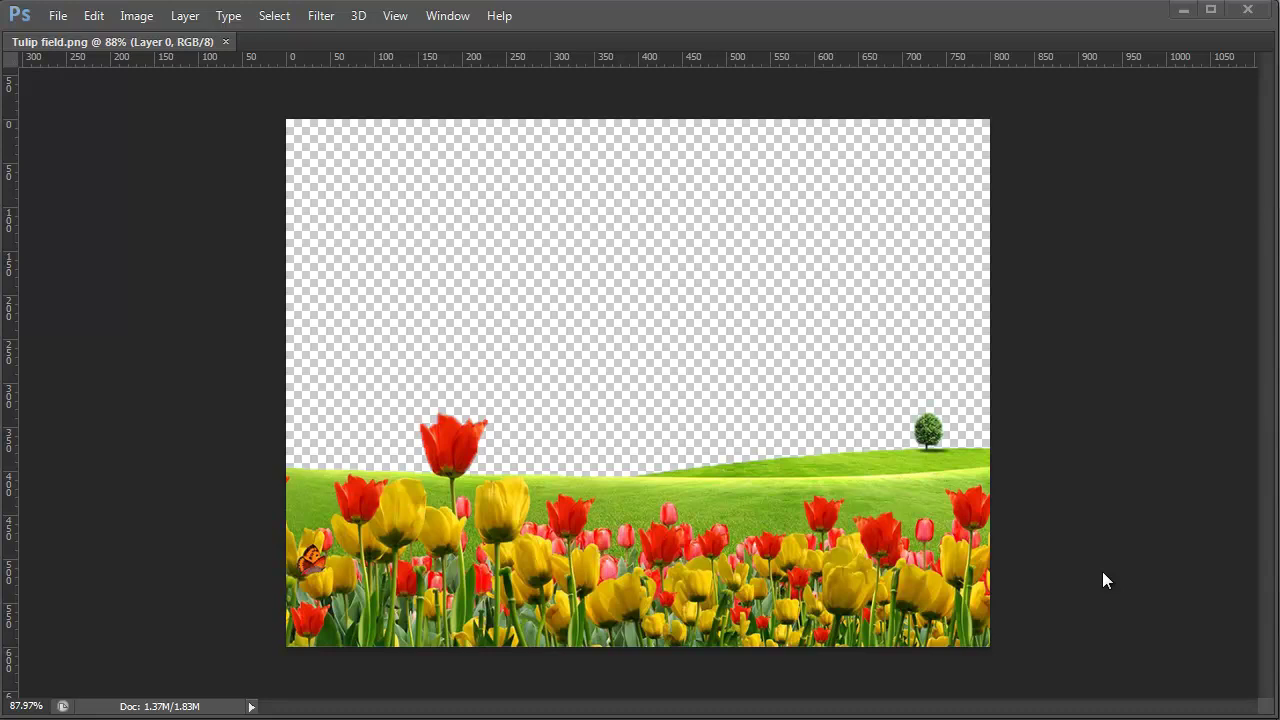
pyautogui.click(1160, 400)
pyautogui.press('Tab')
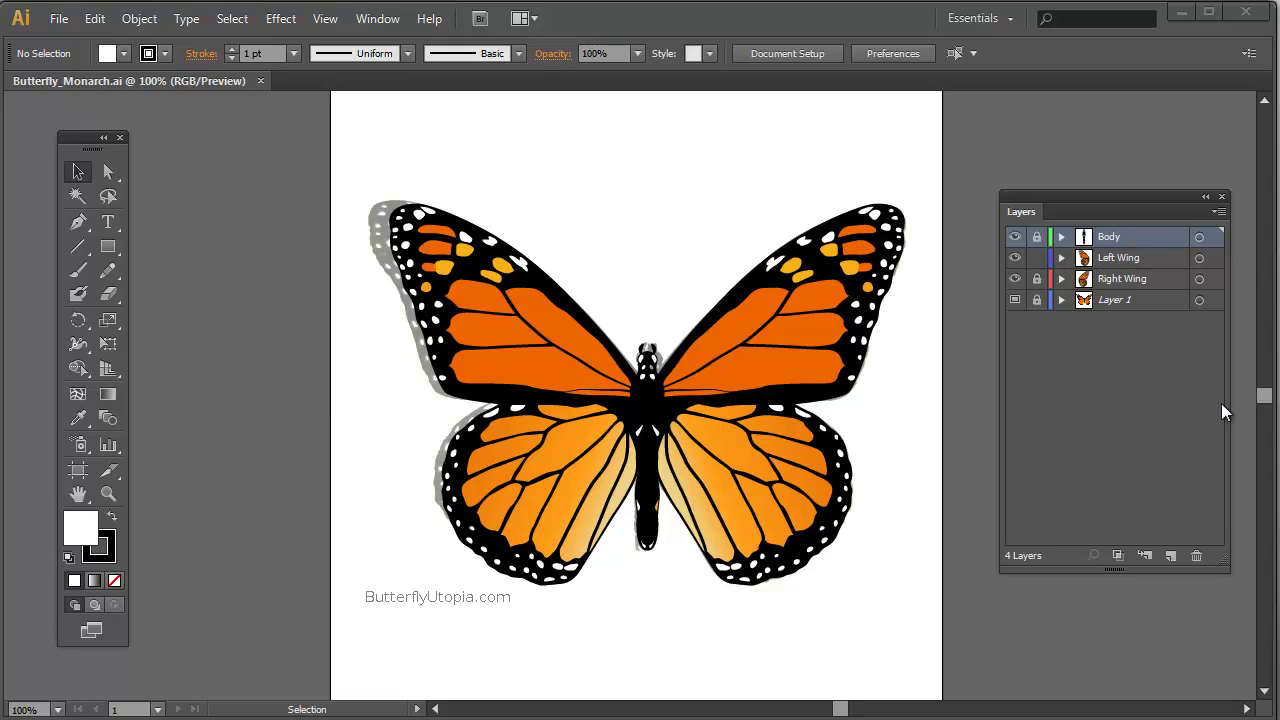
# Show only Layer 1 in the Butterfly_Monarch drawing and turn off its Template option
pyautogui.keyDown('alt'); pyautogui.click(1015, 301); pyautogui.keyUp('alt')
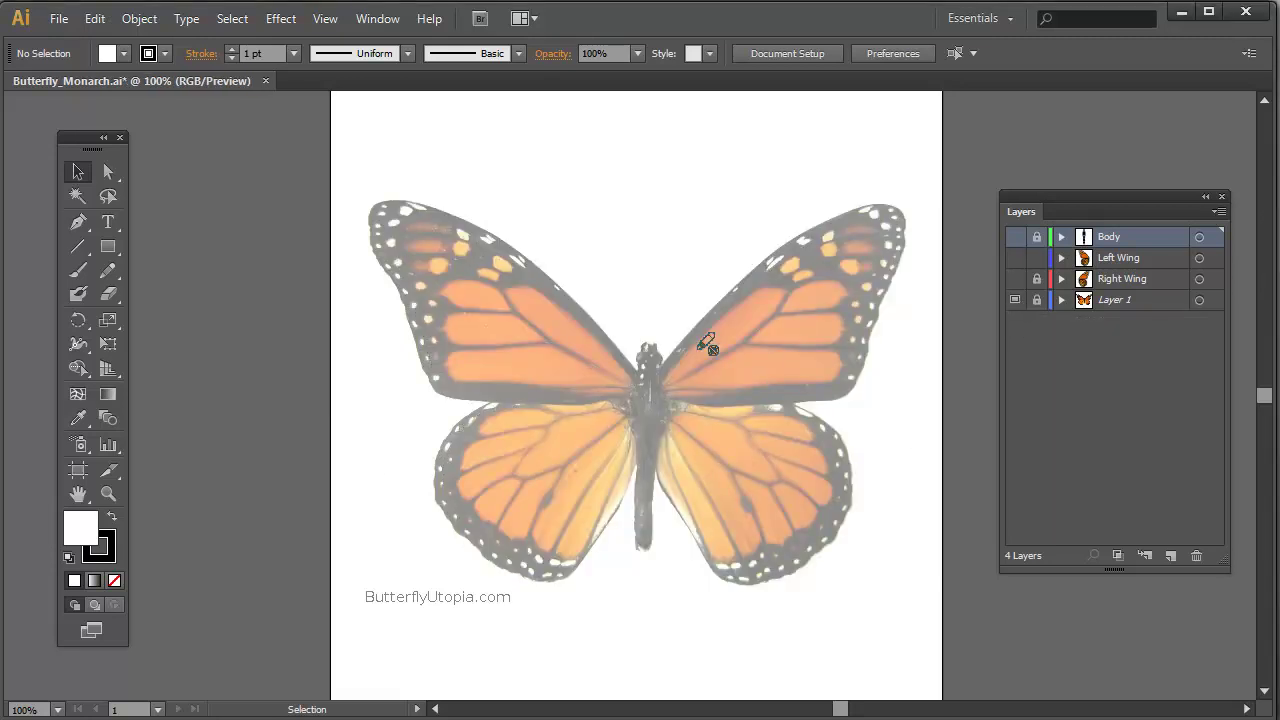
pyautogui.doubleClick(1150, 300)
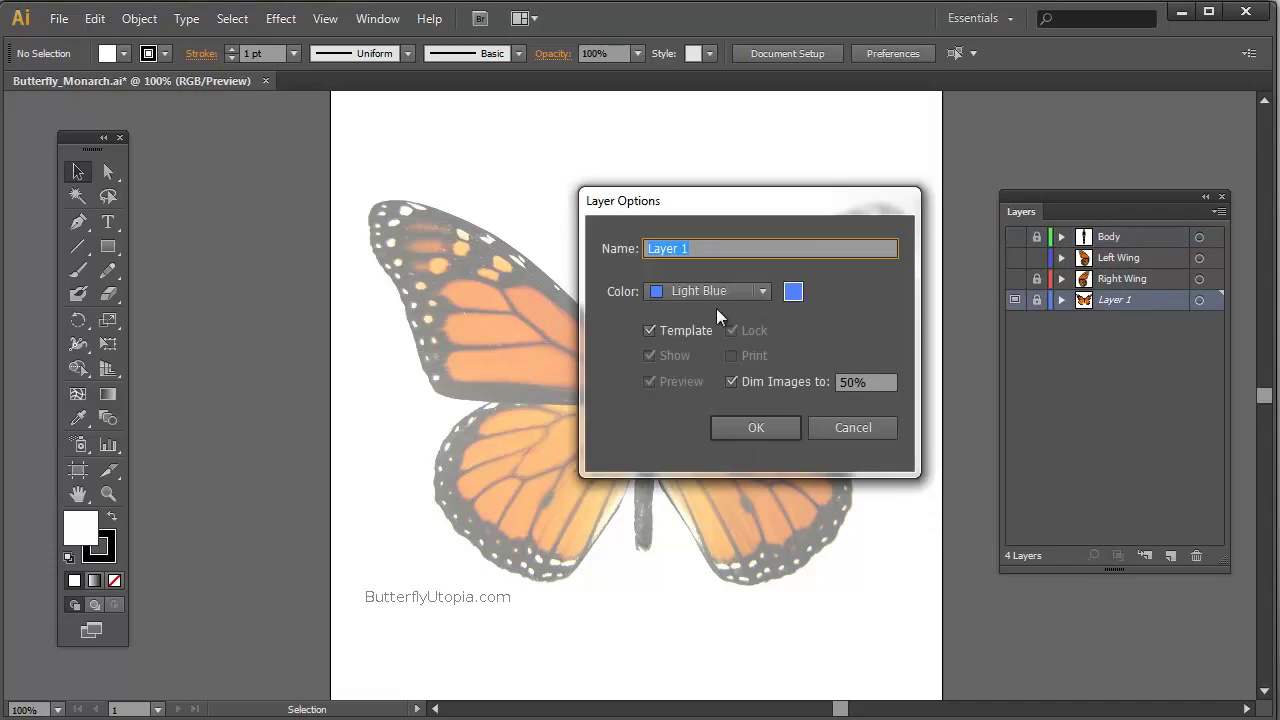
pyautogui.click(651, 330)
pyautogui.click(757, 424)
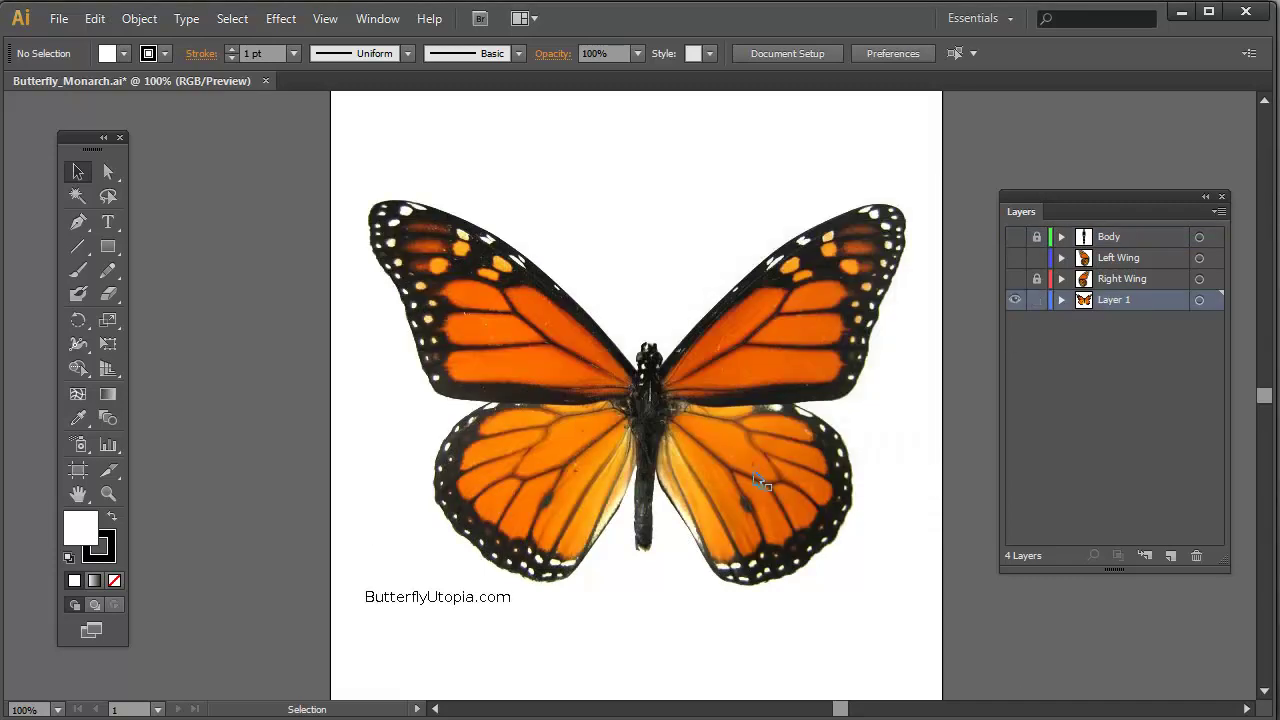
# Make Layer 1 a template layer with its images dimmed to 50%
pyautogui.doubleClick(1157, 300)
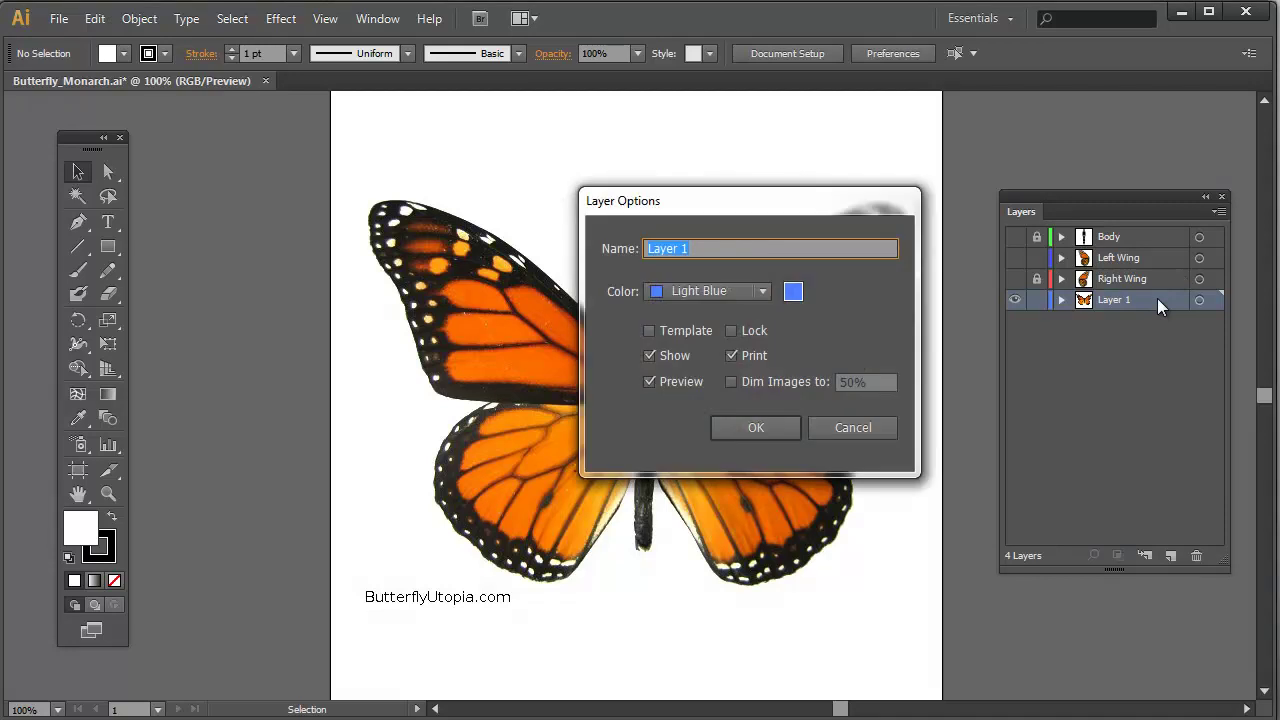
pyautogui.click(647, 332)
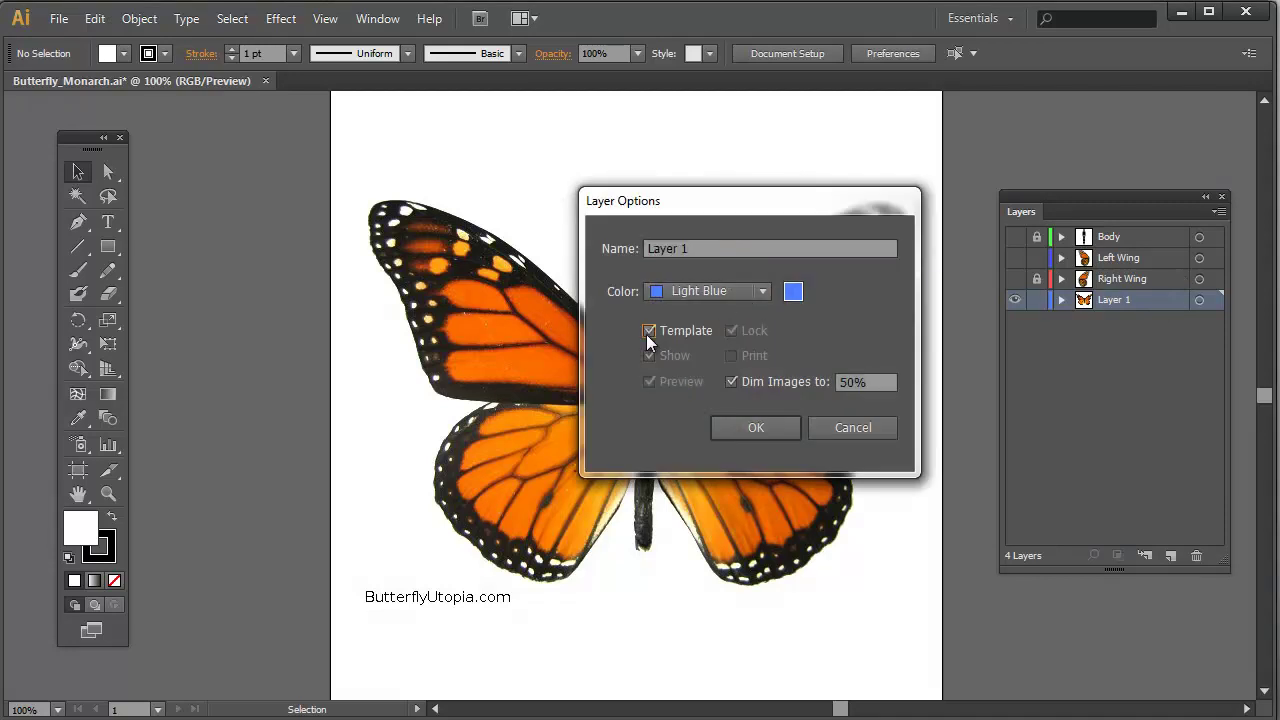
pyautogui.click(755, 428)
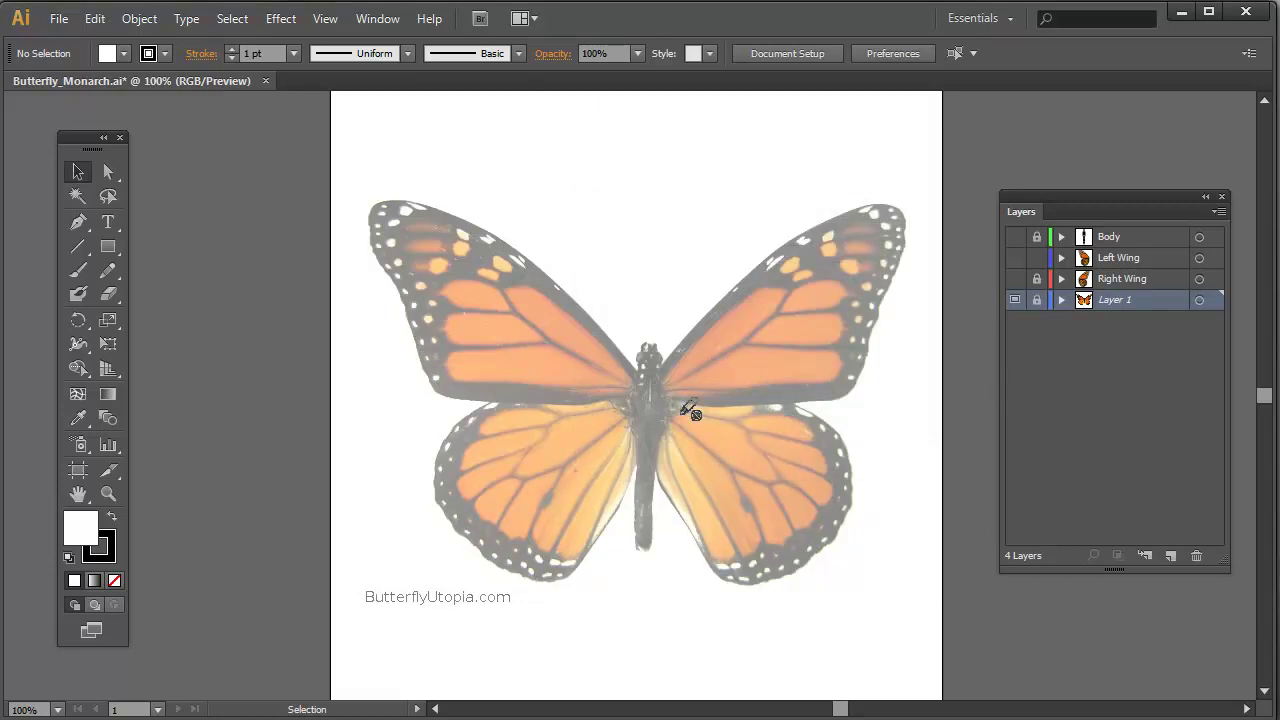
# Show the Right Wing, Left Wing and Body layers and hide the Layer 1 template
pyautogui.click(1015, 279)
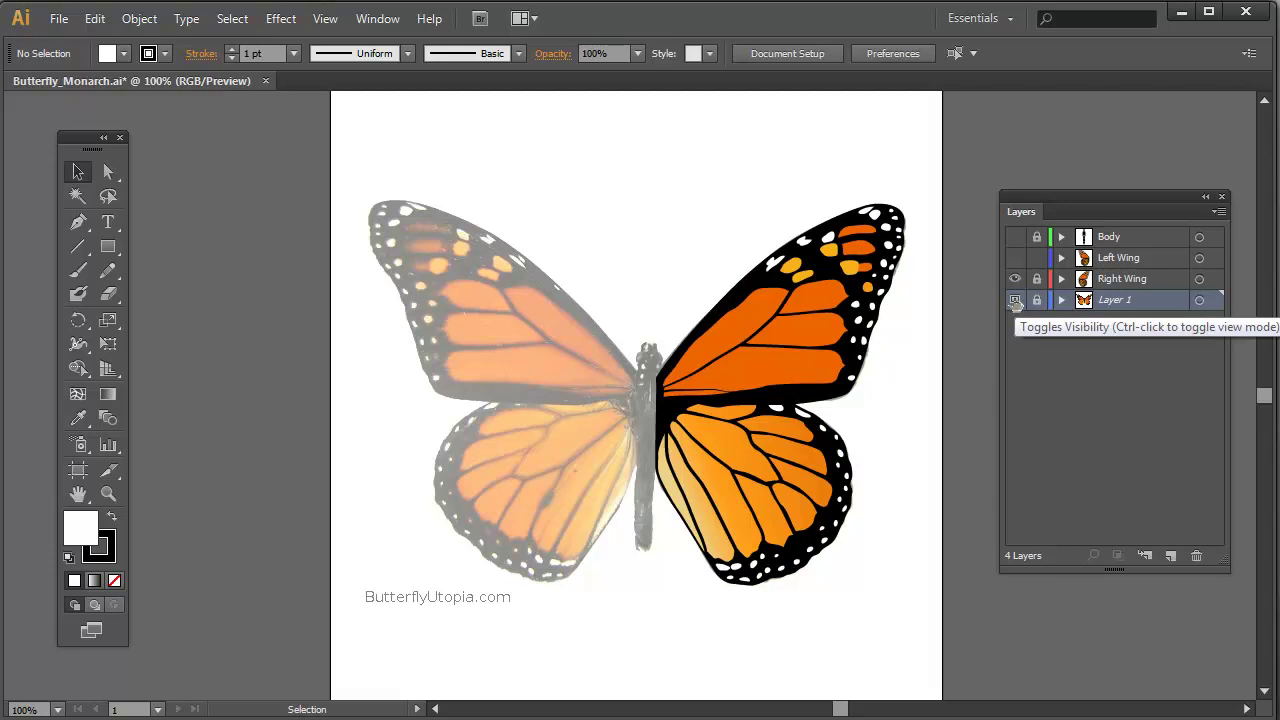
pyautogui.click(1015, 300)
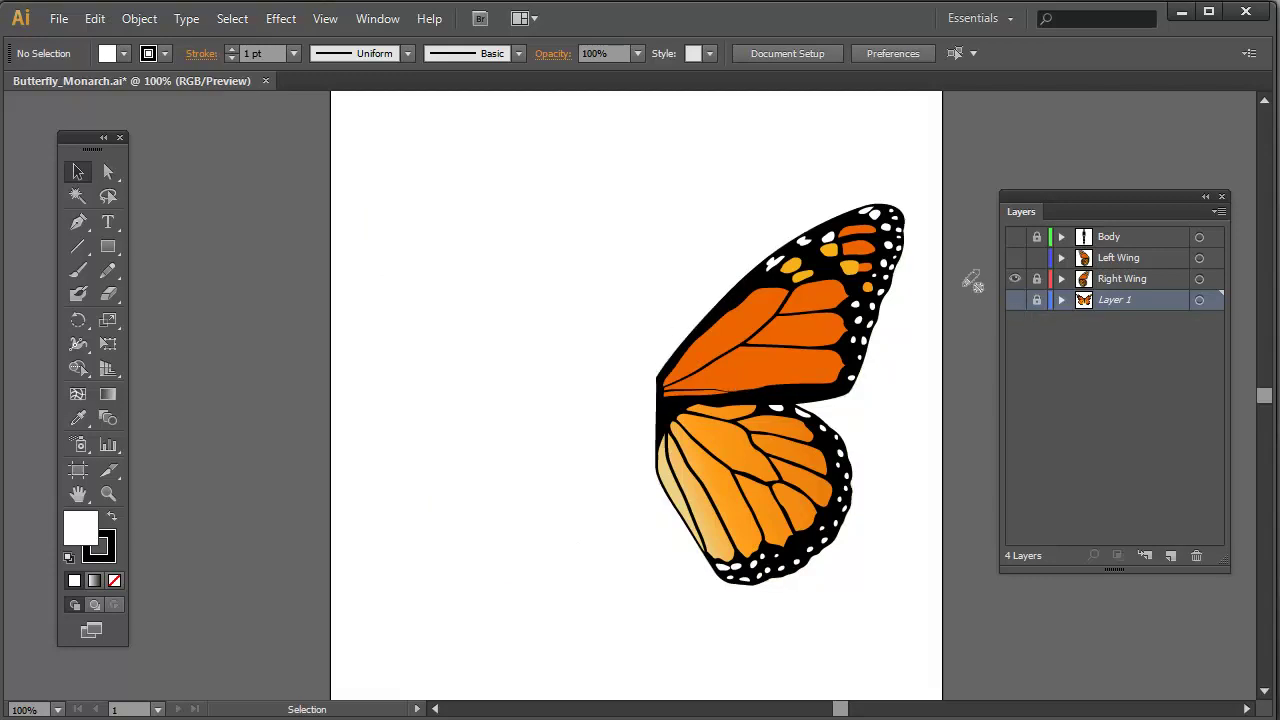
pyautogui.click(1015, 258)
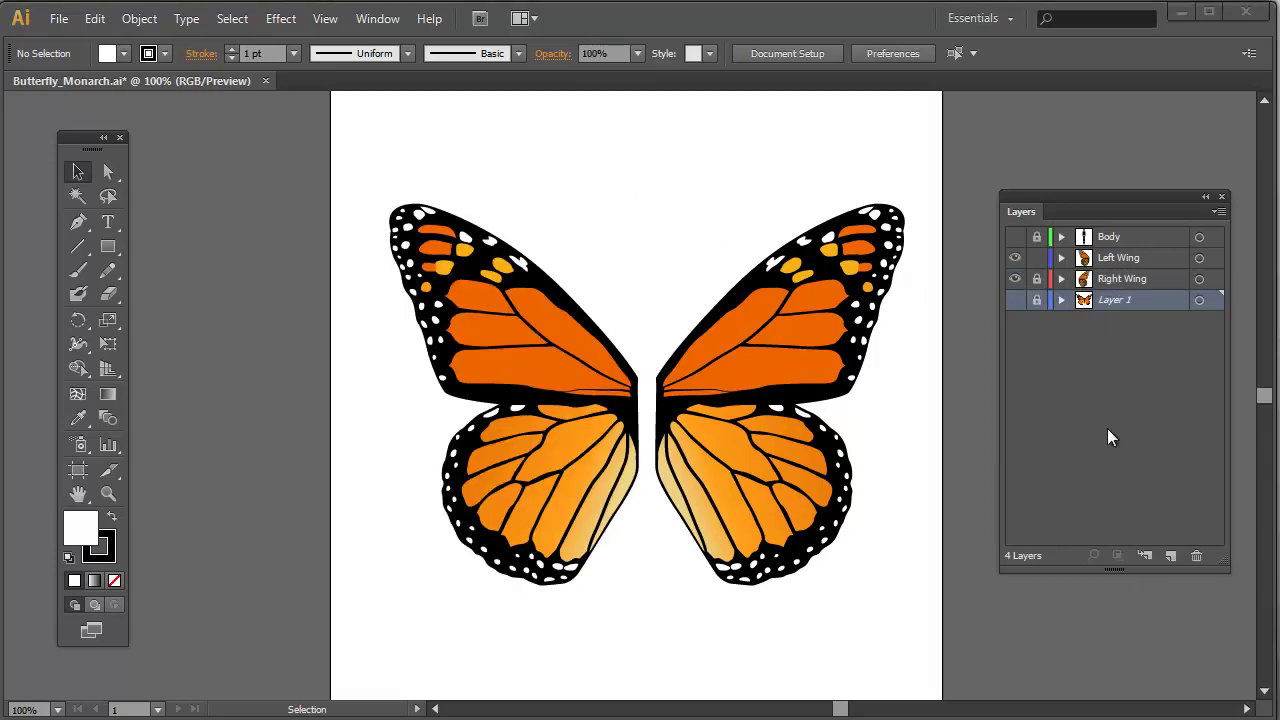
pyautogui.click(1015, 237)
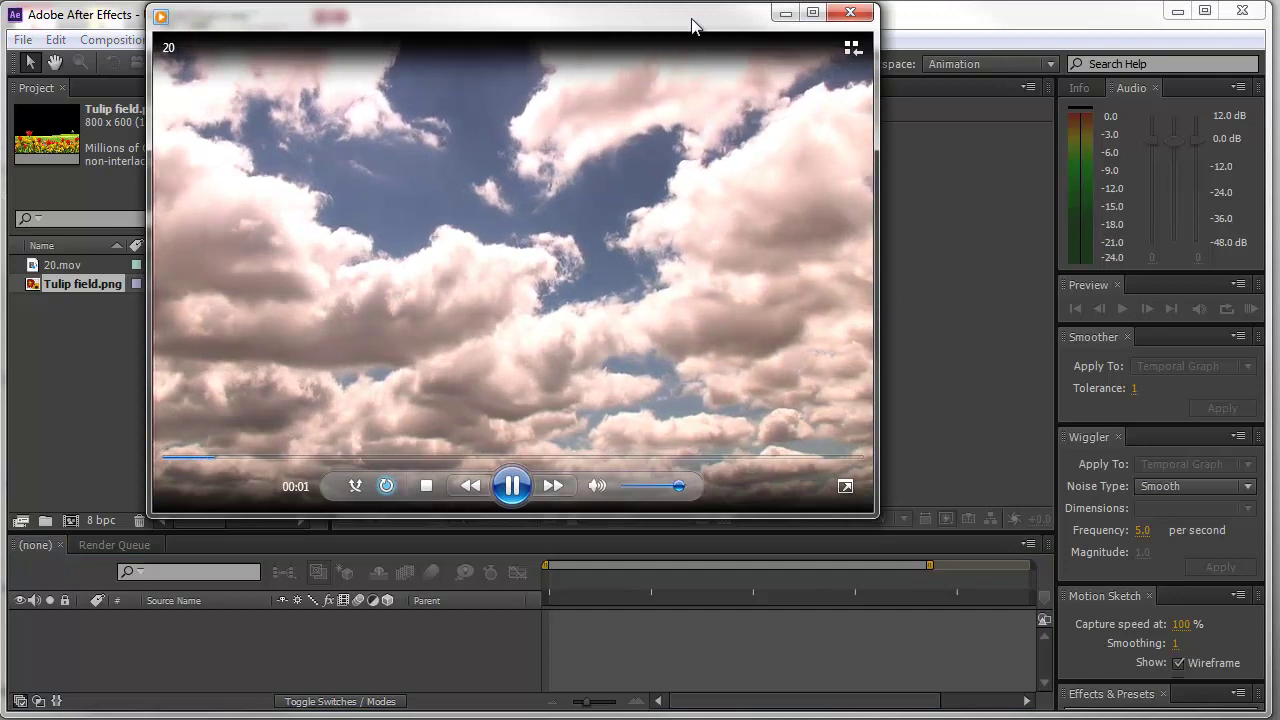
# Watch the cloud video 20 in the media player, then close the player
pyautogui.moveTo(692, 25); pyautogui.dragTo(815, 116)
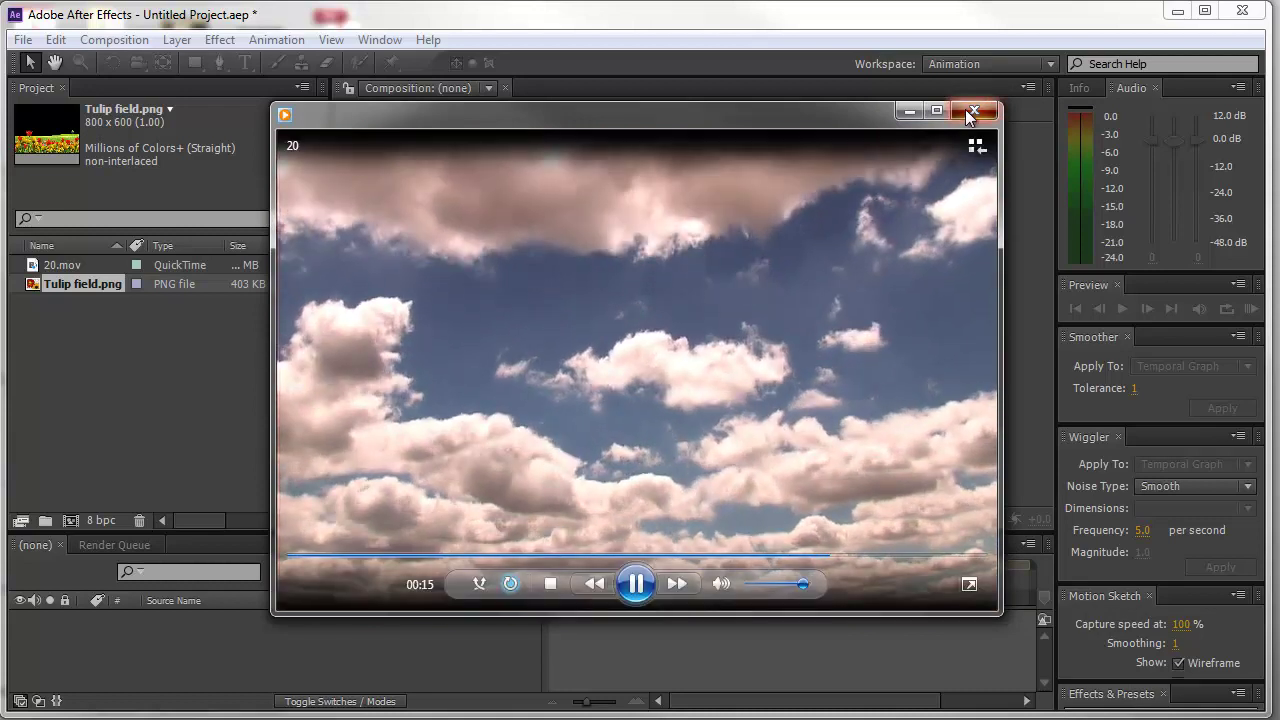
pyautogui.click(974, 110)
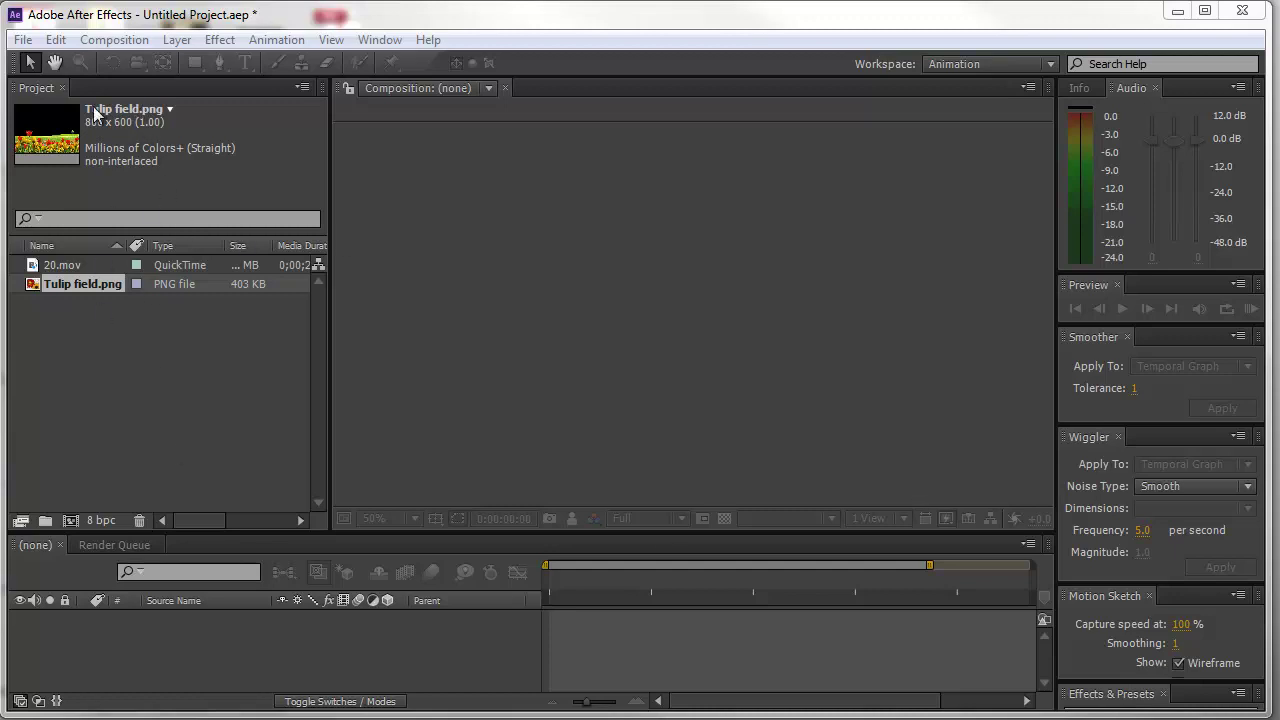
pyautogui.click(156, 367)
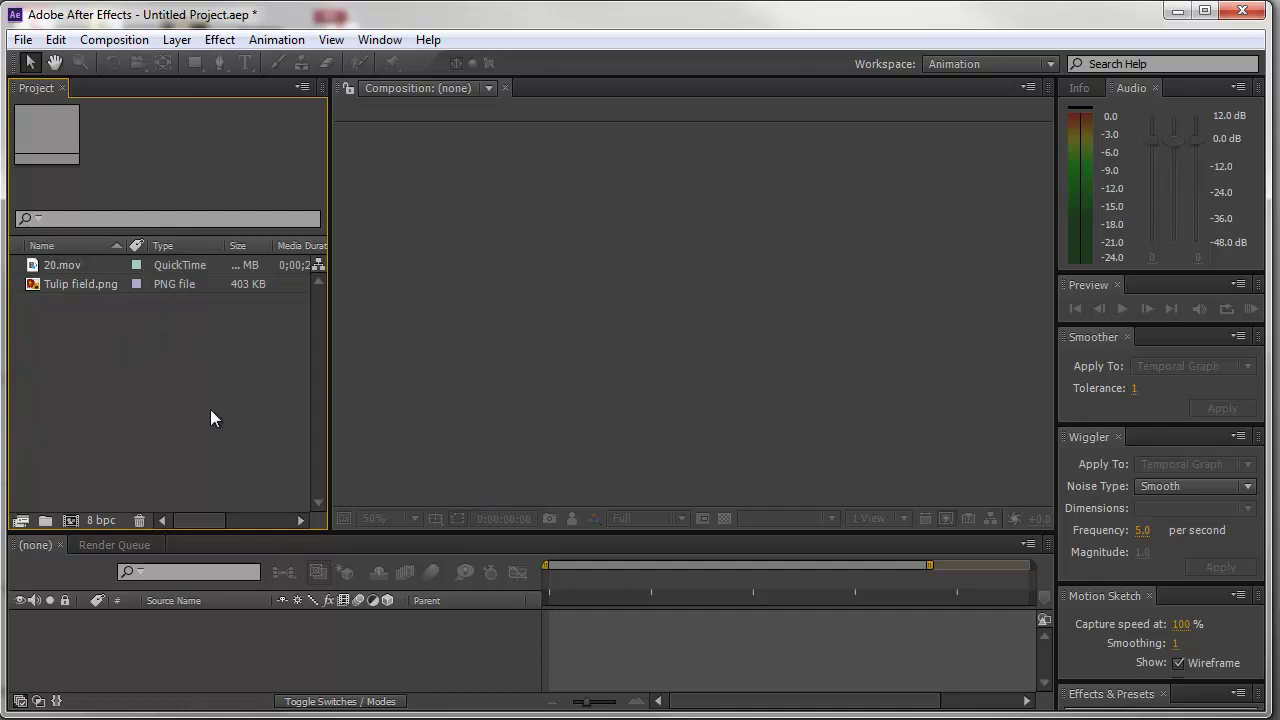
pyautogui.click(655, 331)
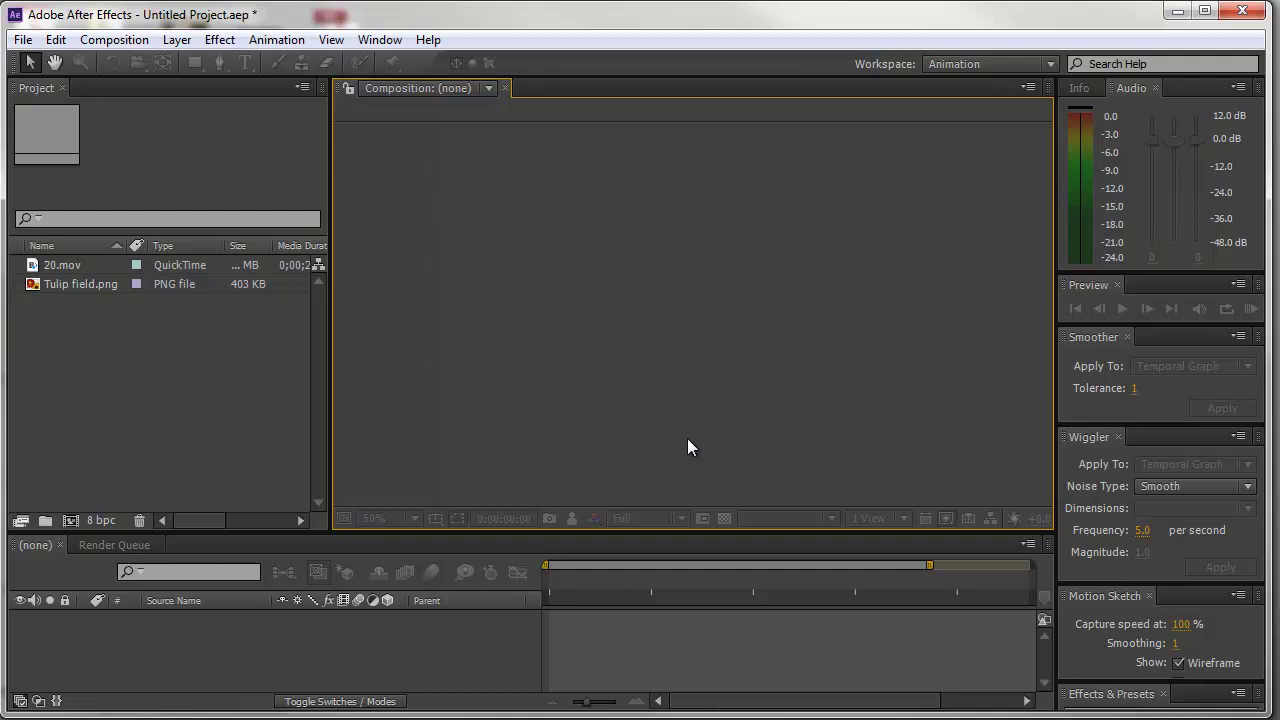
pyautogui.click(42, 546)
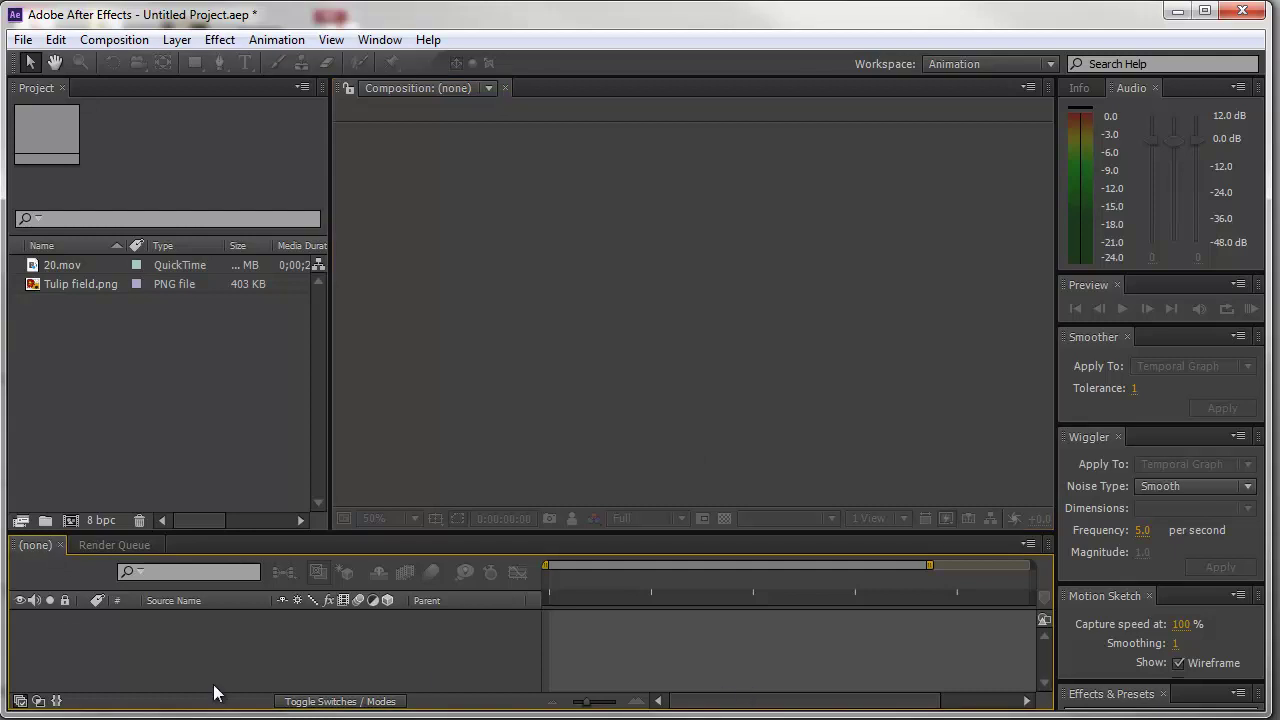
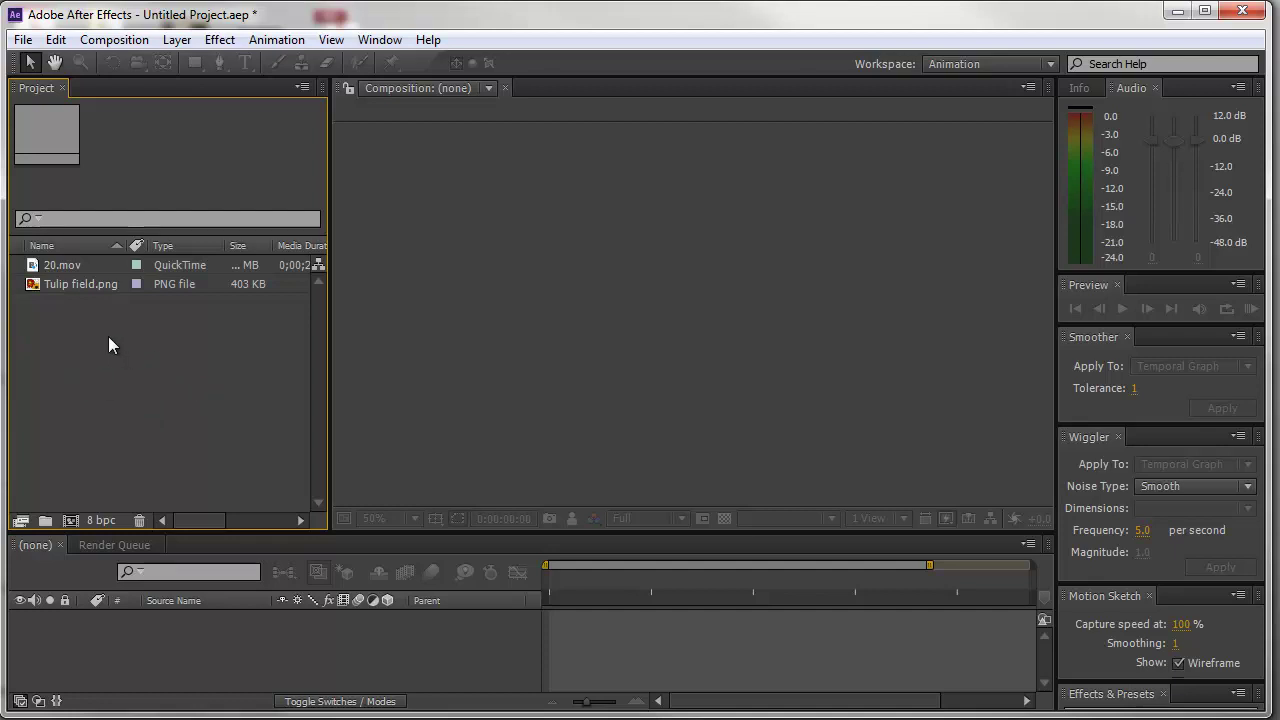
# Import Butterfly_Monarch.ai from the ButterflyAE folder as a Composition with Layer Size footage dimensions
pyautogui.click(24, 40)
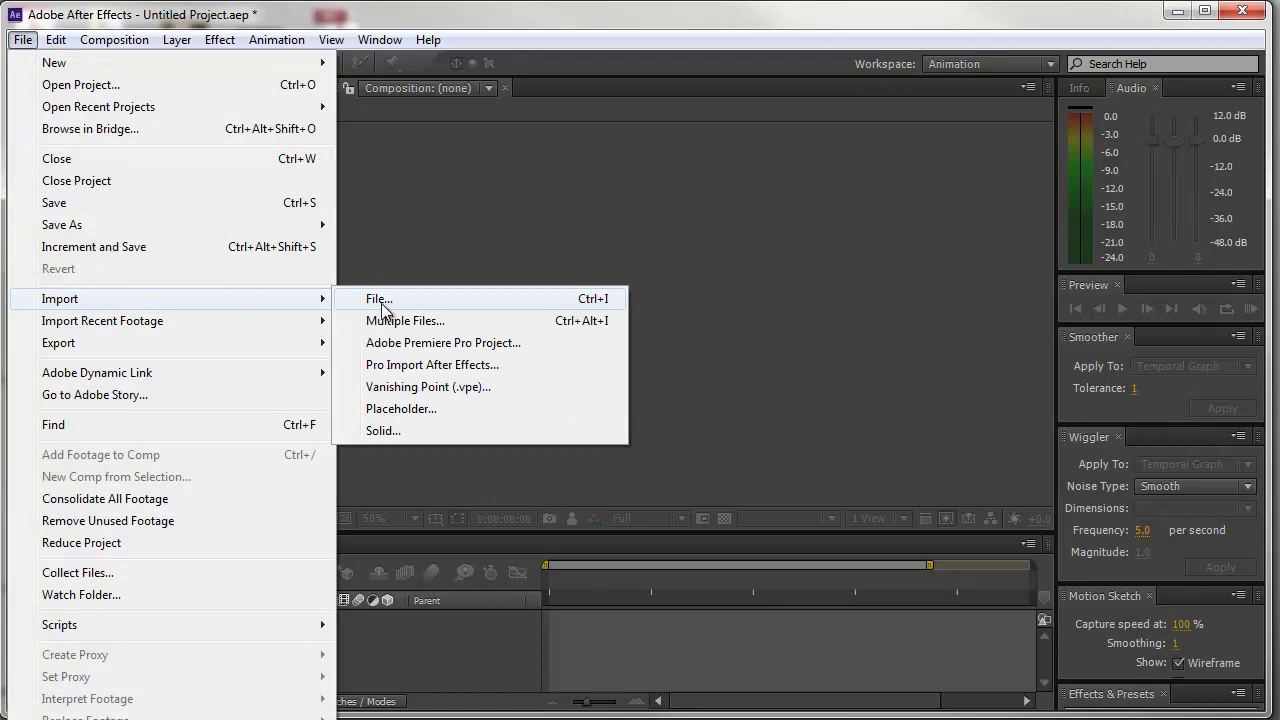
pyautogui.click(523, 198)
pyautogui.doubleClick(131, 403)
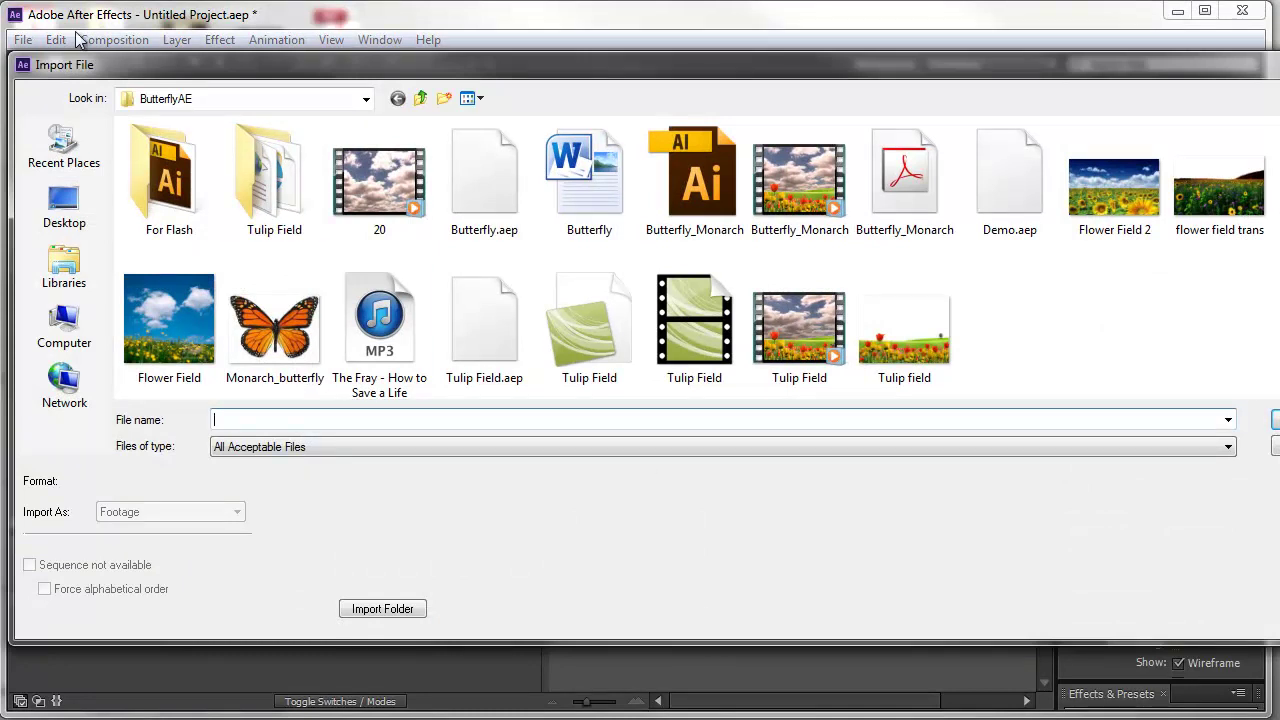
pyautogui.moveTo(111, 63); pyautogui.dragTo(106, 38)
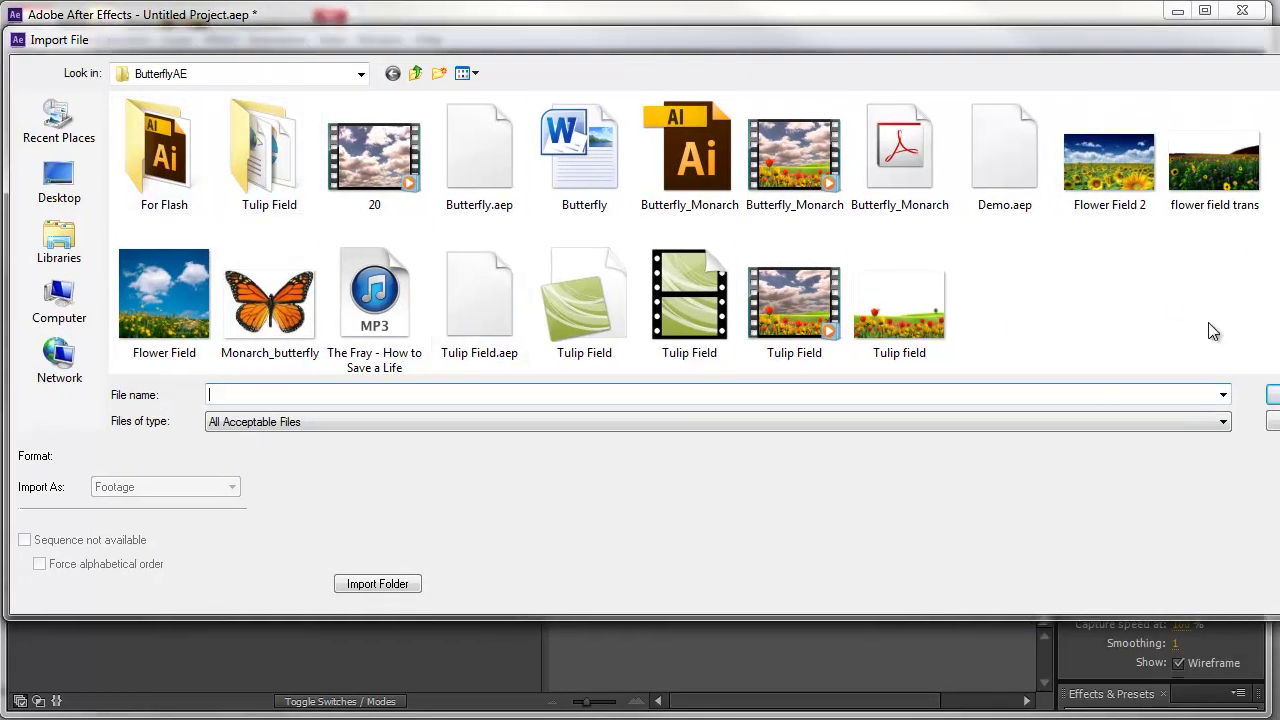
pyautogui.click(690, 165)
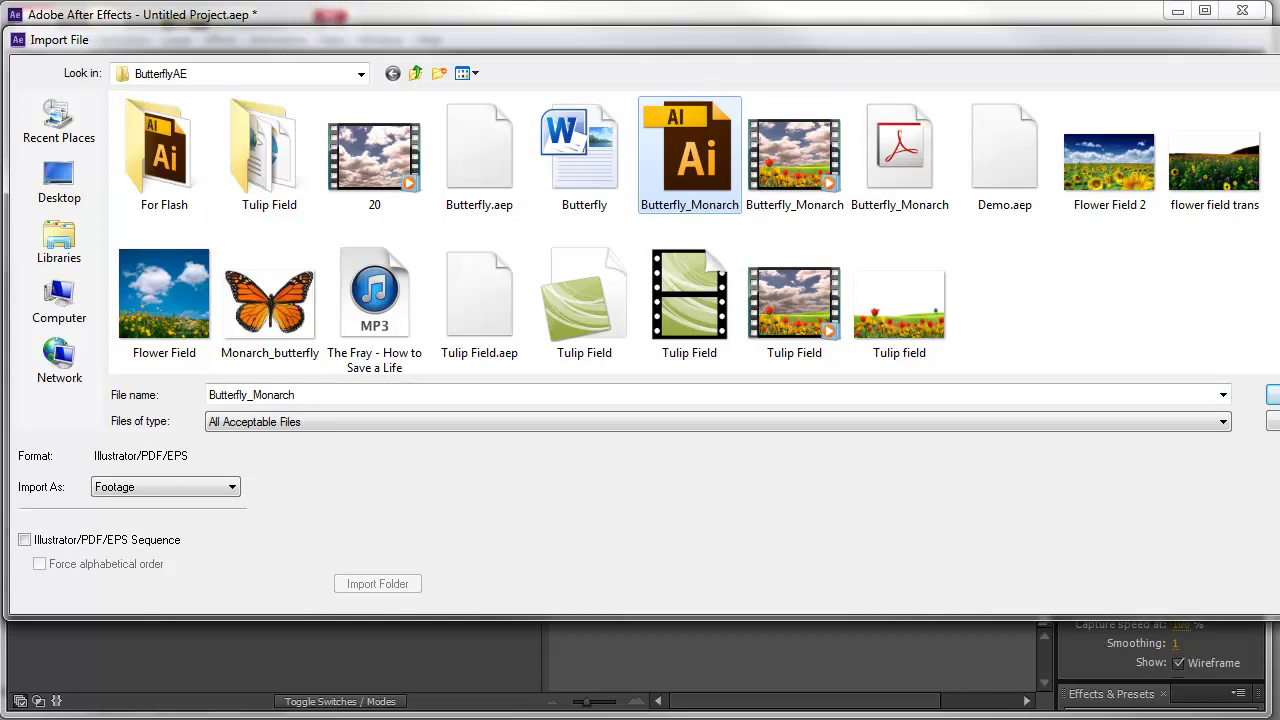
pyautogui.doubleClick(709, 168)
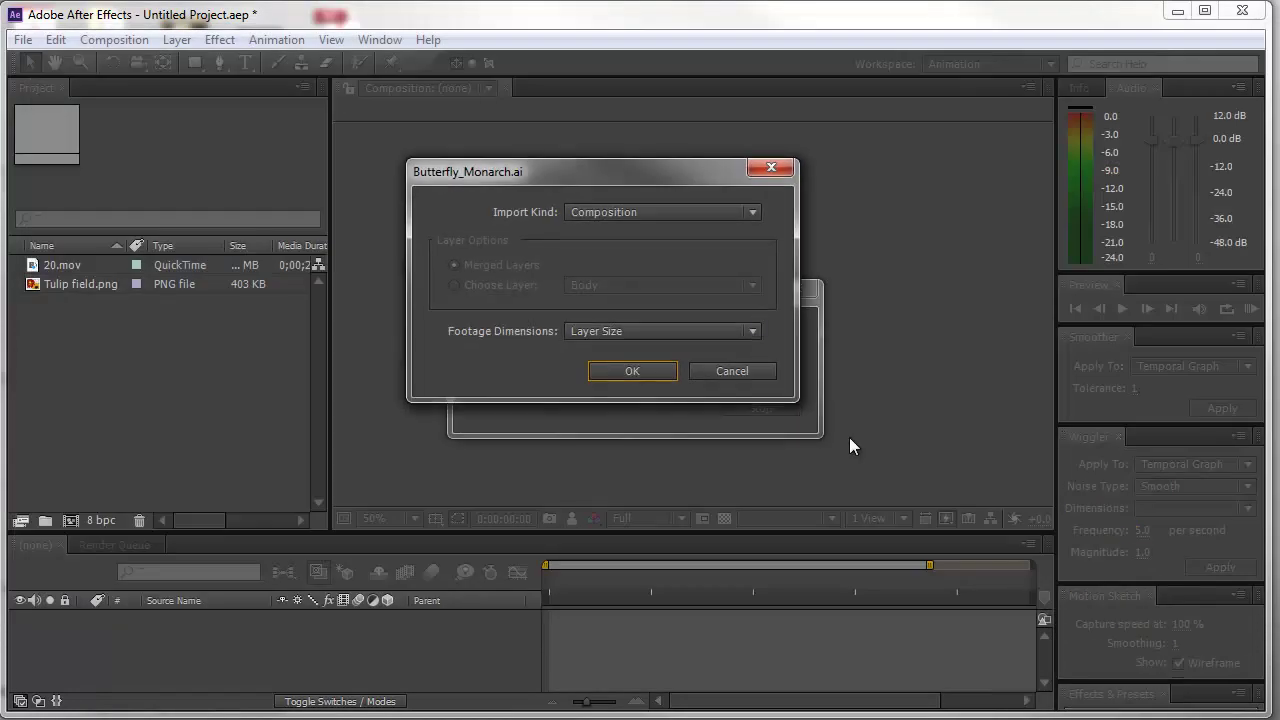
pyautogui.moveTo(705, 165); pyautogui.dragTo(749, 241)
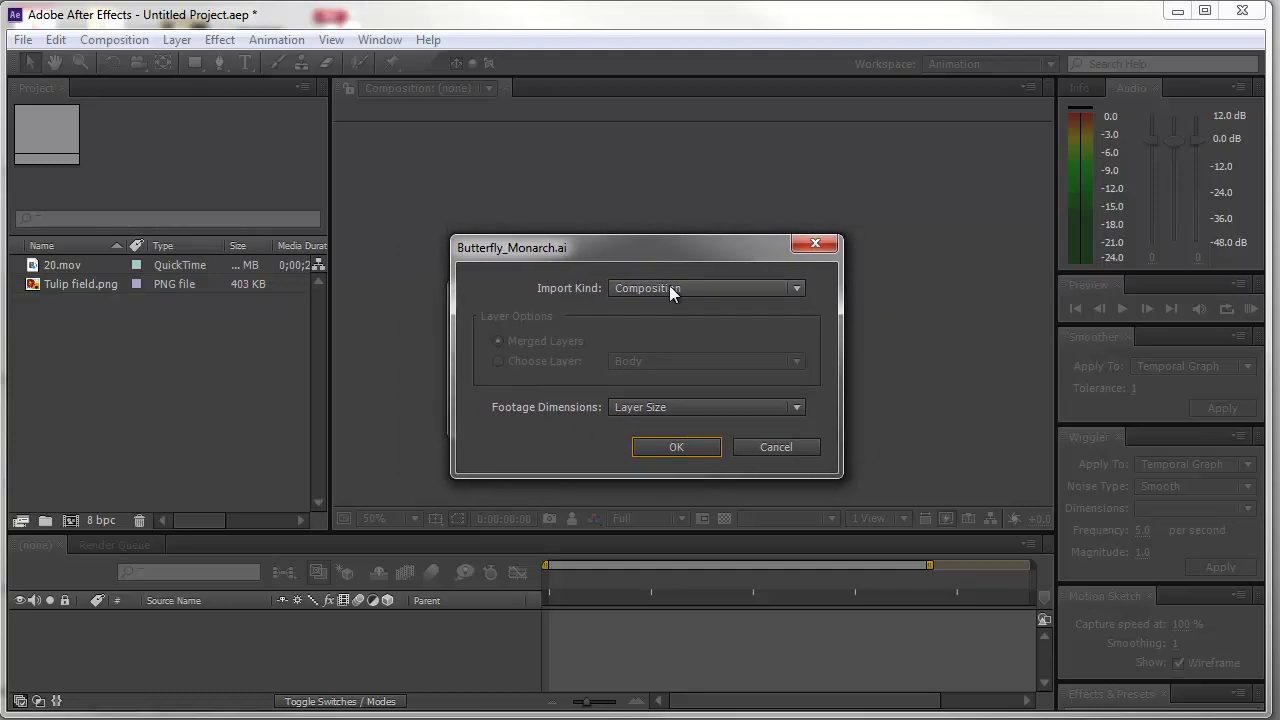
pyautogui.click(797, 288)
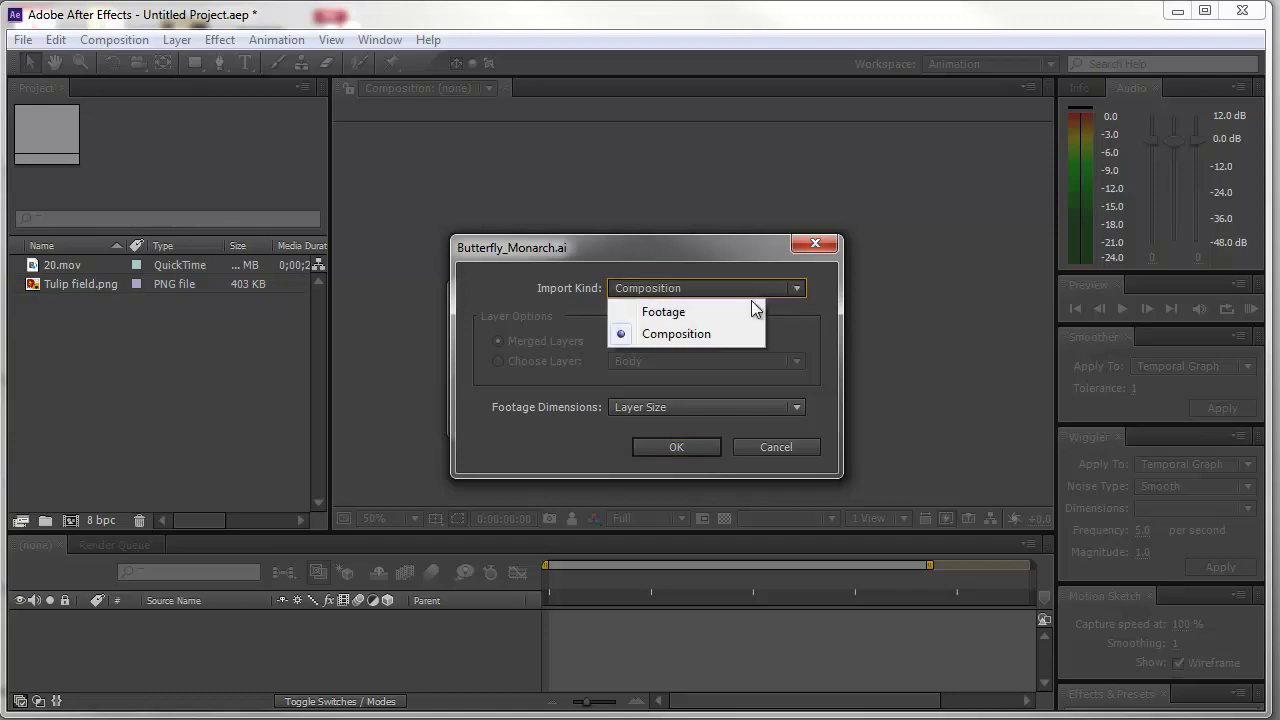
pyautogui.click(698, 333)
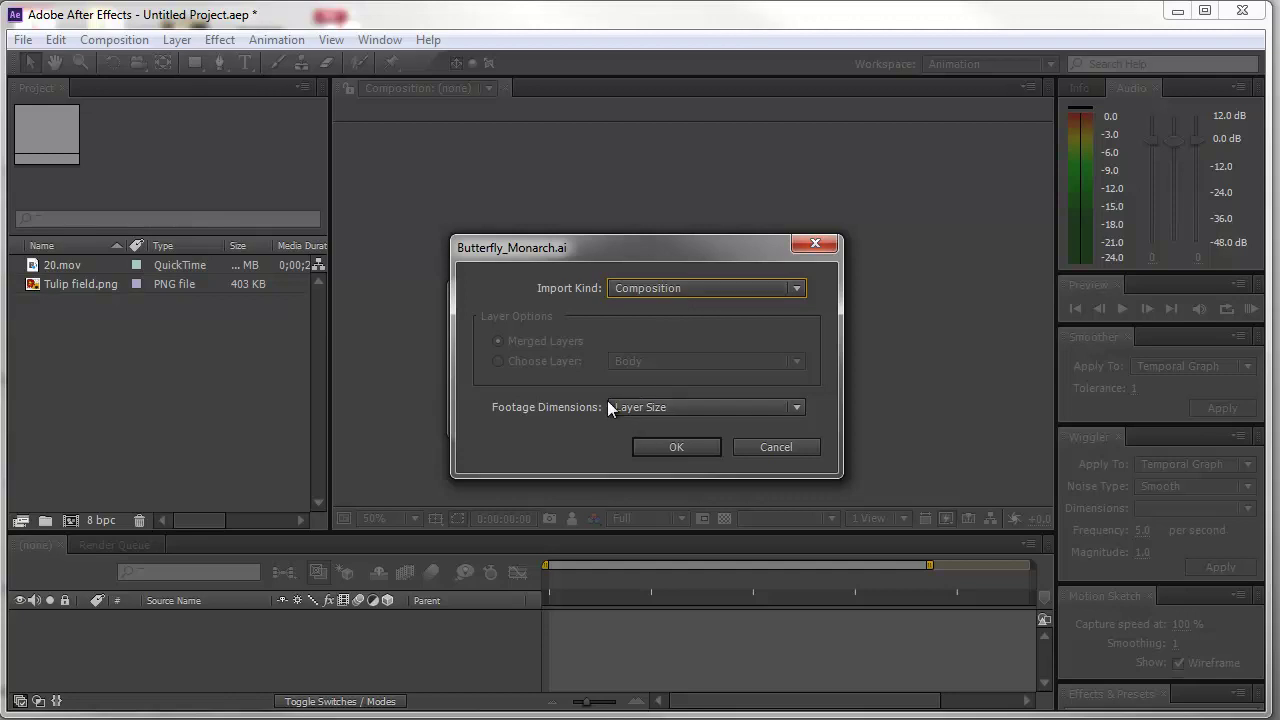
pyautogui.click(671, 446)
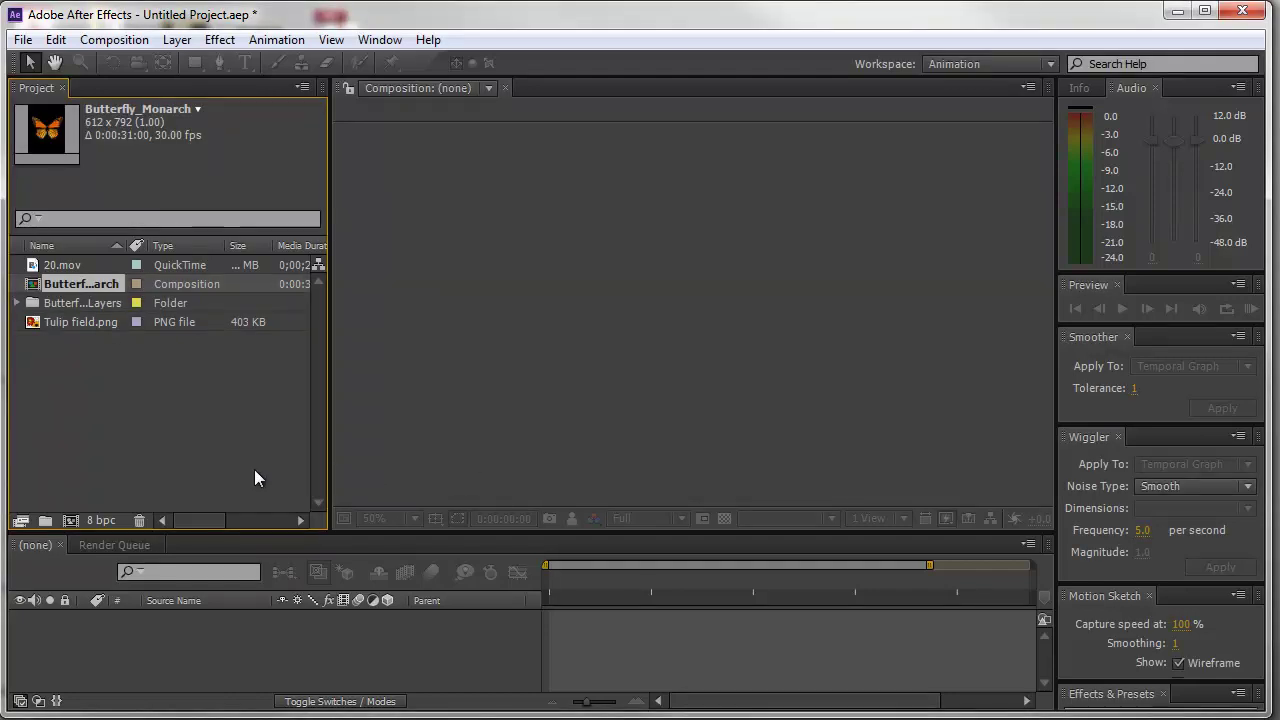
# Expand the imported butterfly layers folder and open the Butterfly_Monarch composition
pyautogui.click(18, 303)
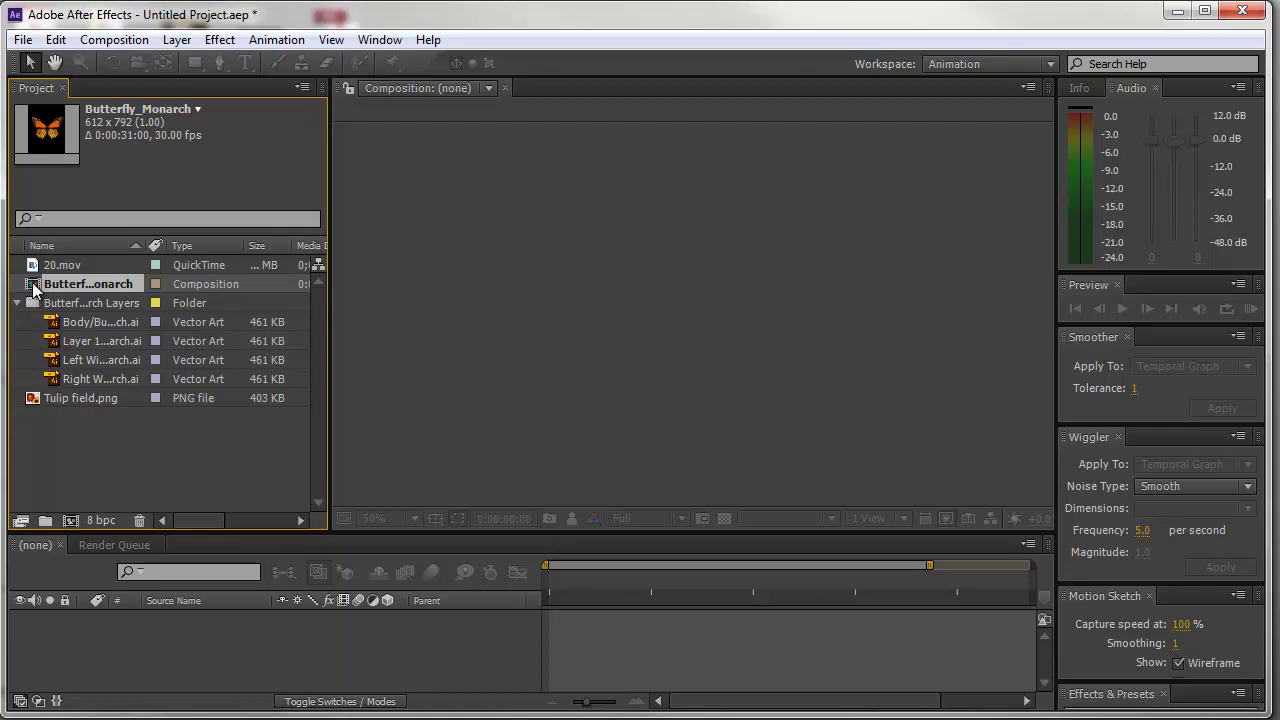
pyautogui.doubleClick(33, 288)
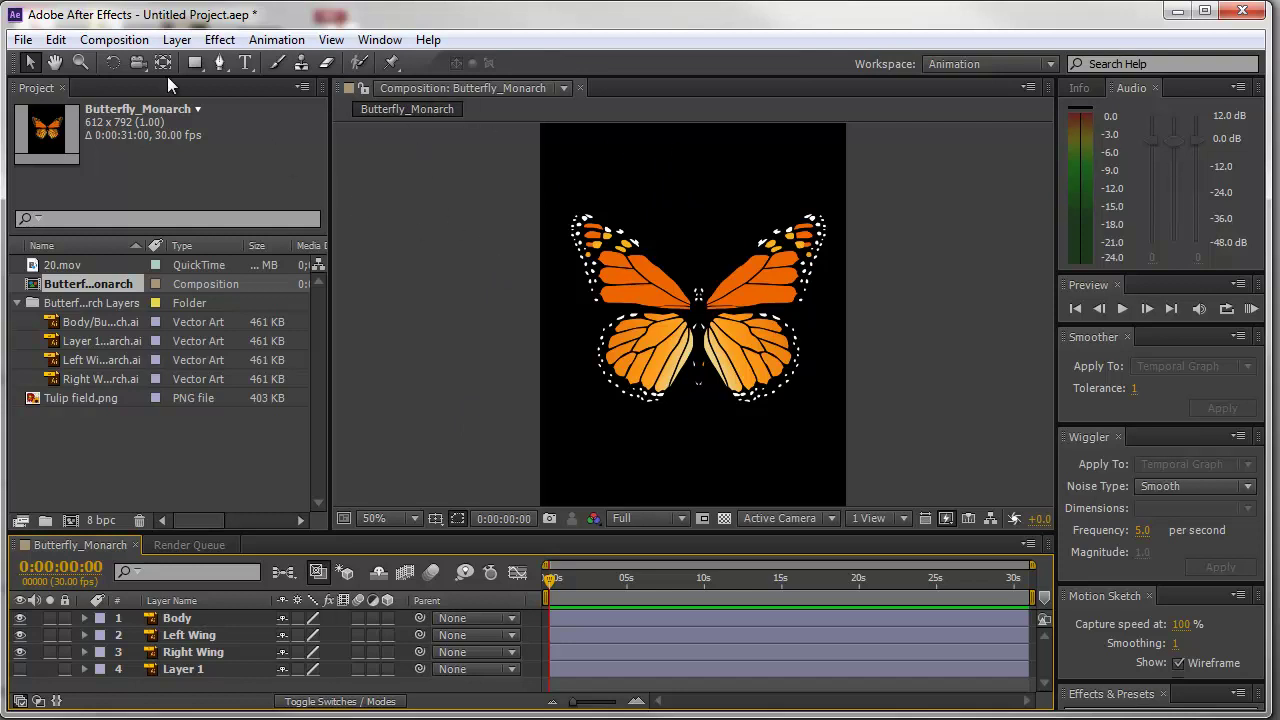
# Change the Butterfly_Monarch composition's background color to a medium gray
pyautogui.click(130, 42)
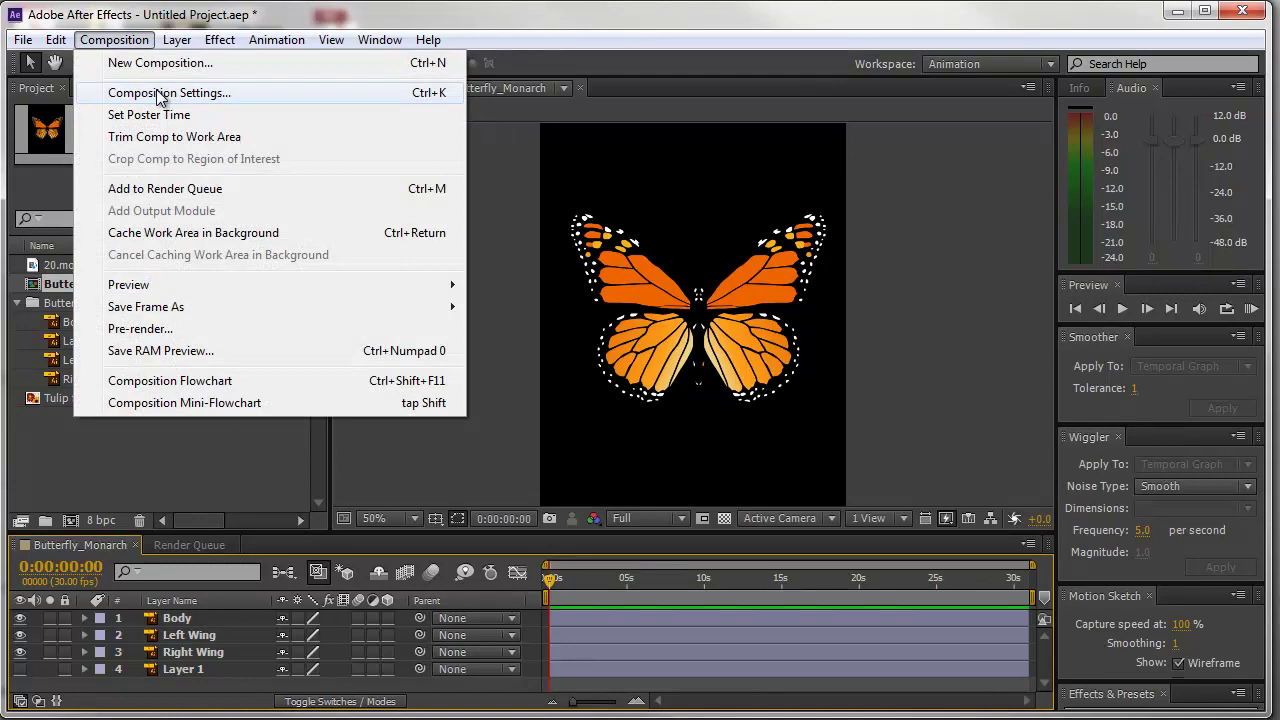
pyautogui.click(160, 93)
pyautogui.moveTo(722, 284); pyautogui.dragTo(991, 181)
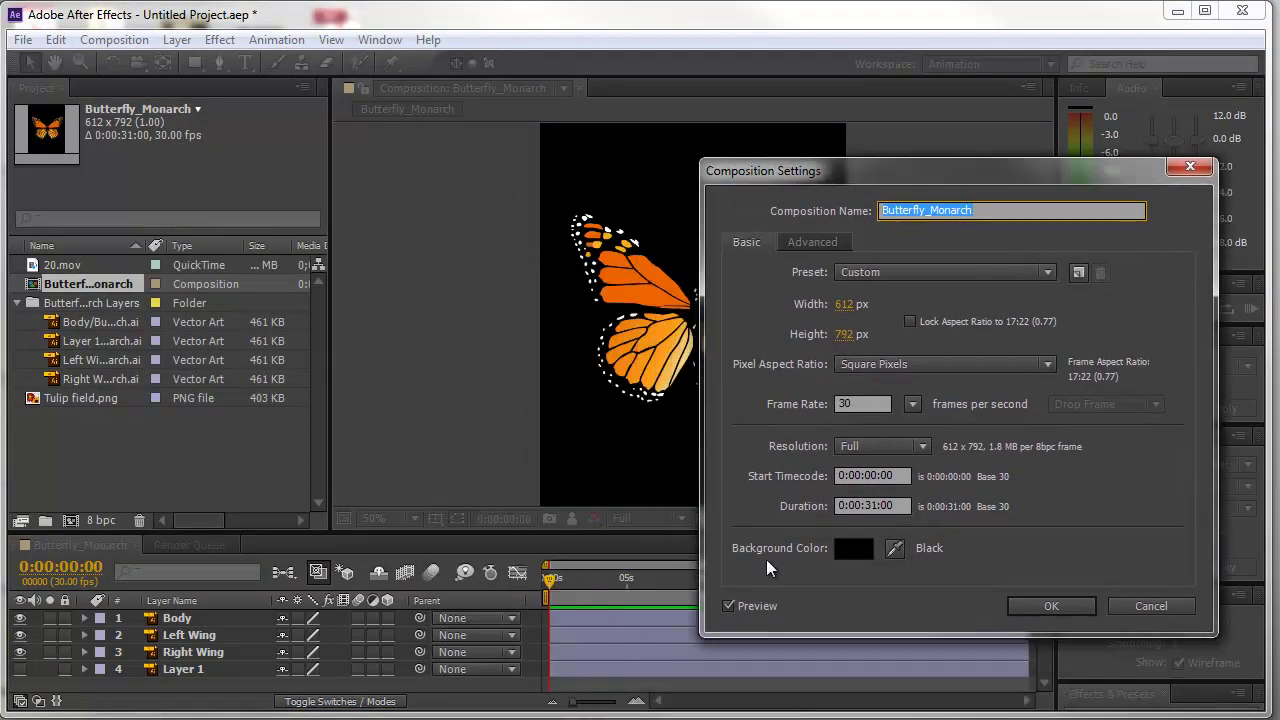
pyautogui.click(846, 546)
pyautogui.moveTo(100, 174); pyautogui.dragTo(20, 185)
pyautogui.click(454, 46)
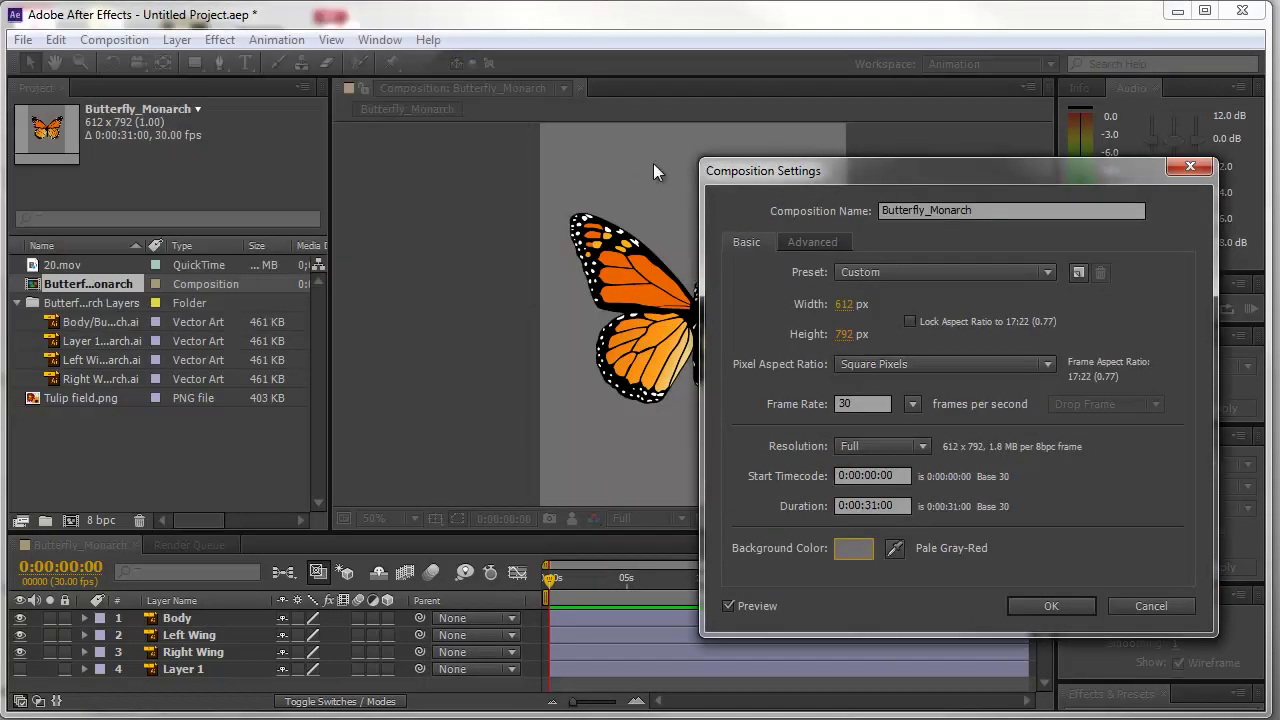
pyautogui.click(1047, 606)
# Set the Butterfly_Monarch composition's size to 800 x 600 px and its duration to 20 seconds
pyautogui.click(845, 304)
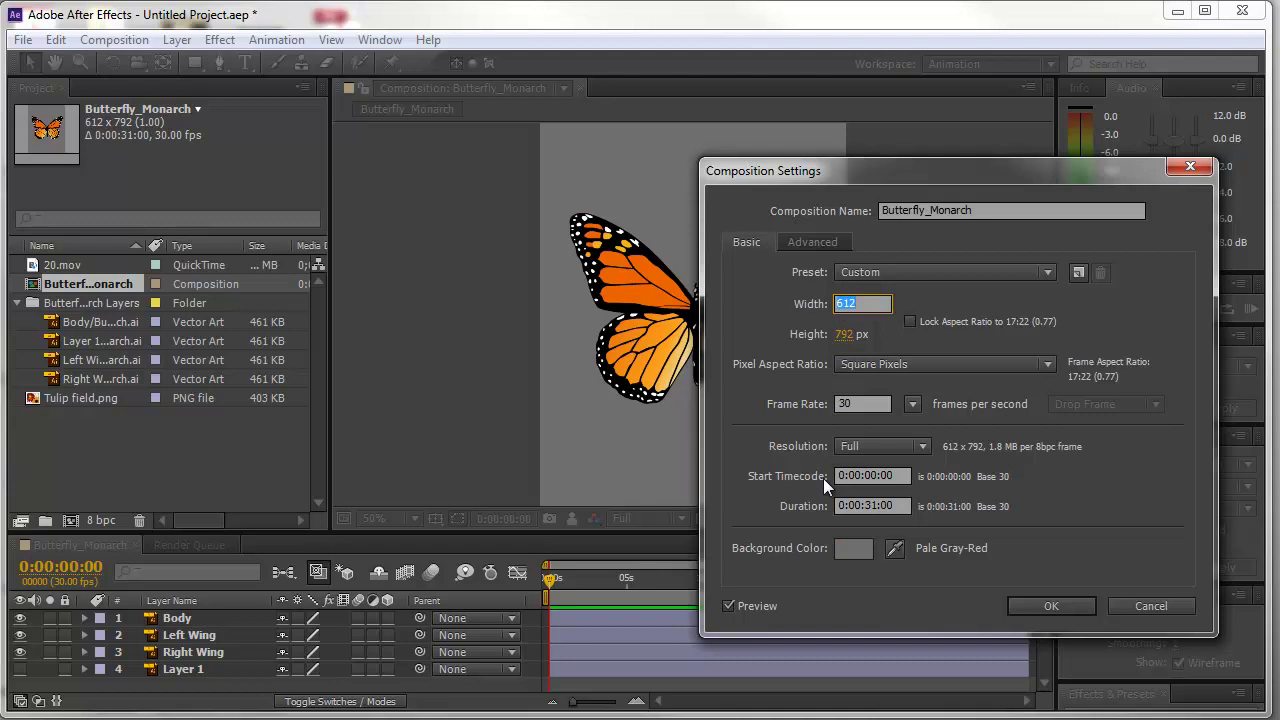
pyautogui.write('800')
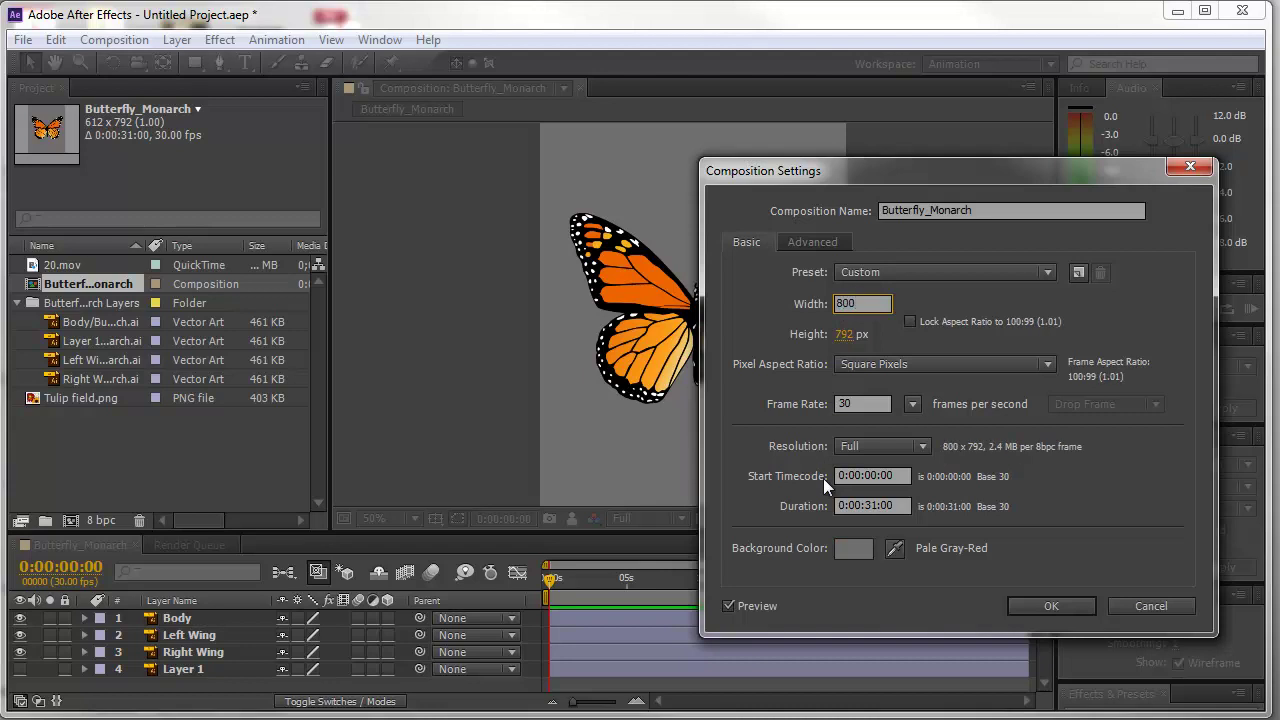
pyautogui.press('Tab')
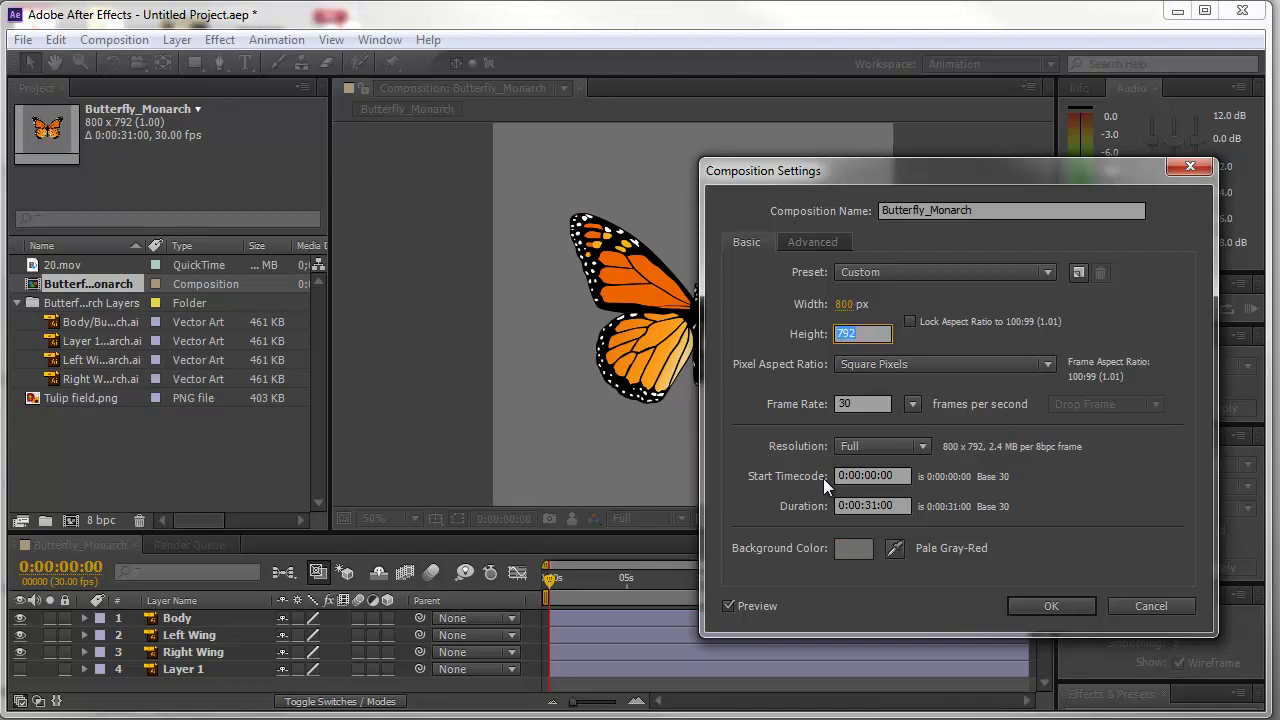
pyautogui.write('600')
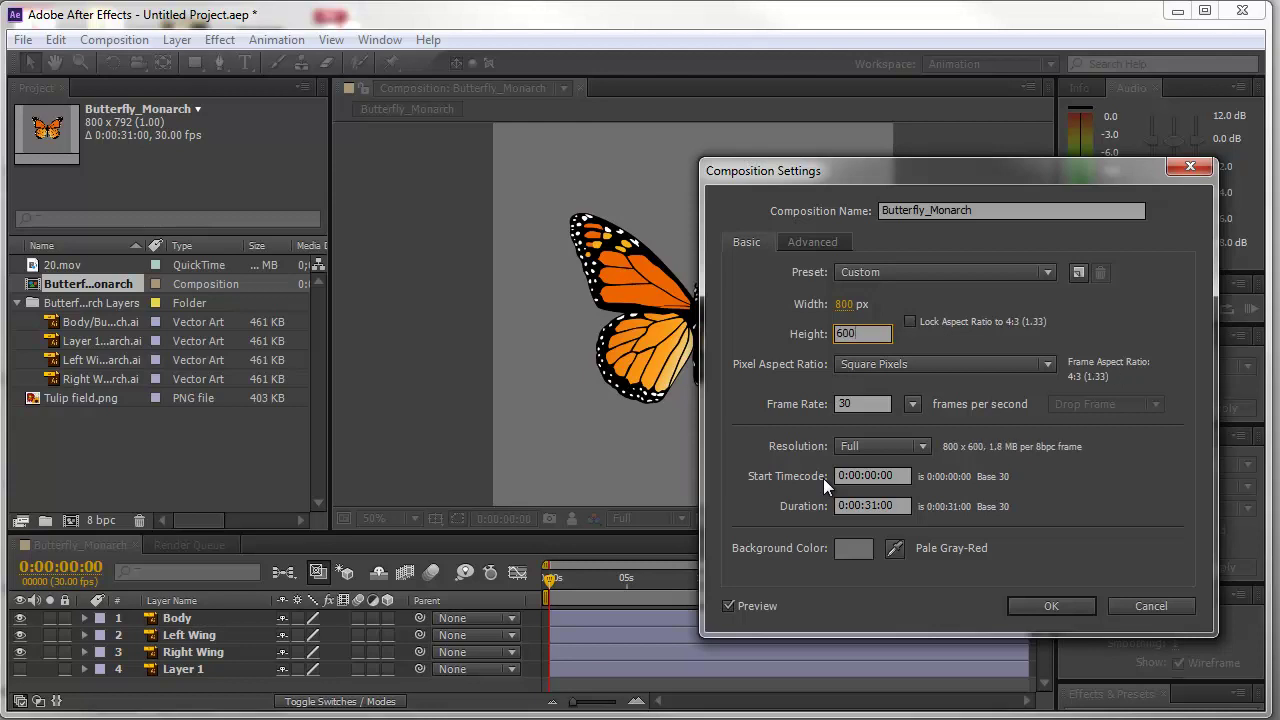
pyautogui.press('Tab')
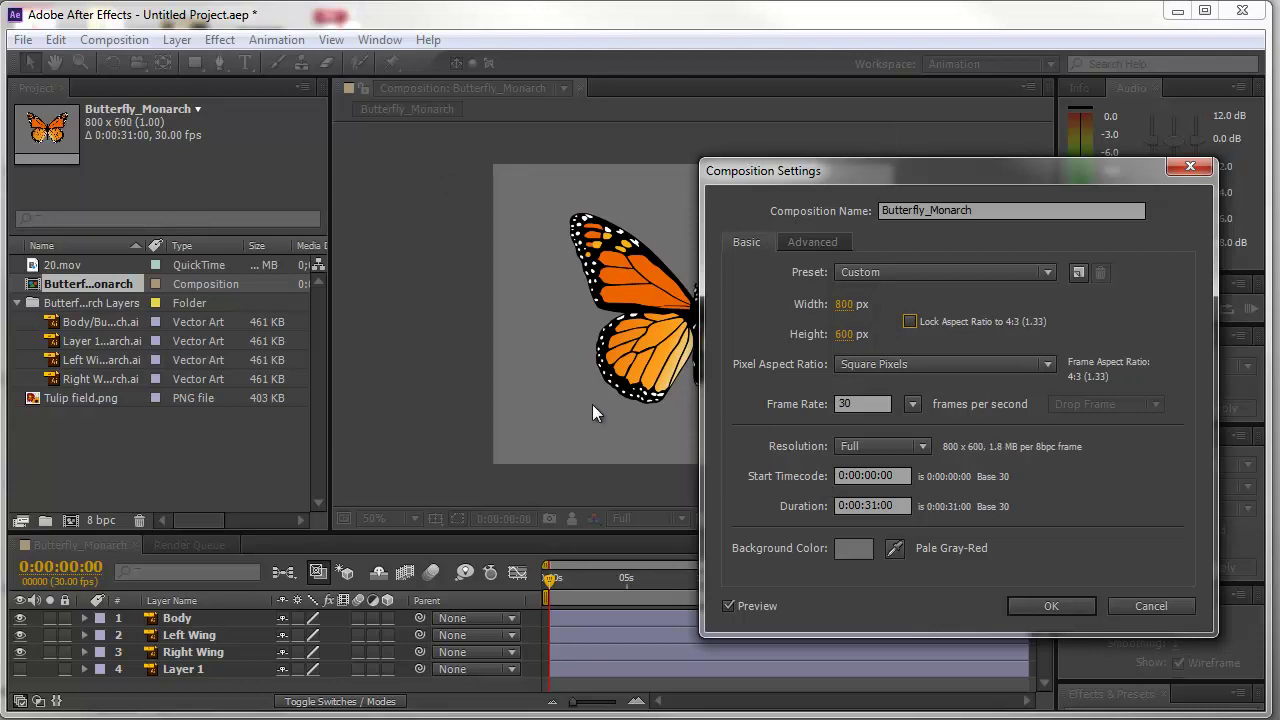
pyautogui.click(876, 504)
pyautogui.doubleClick(871, 505)
pyautogui.write('20')
pyautogui.click(1127, 512)
pyautogui.click(1041, 606)
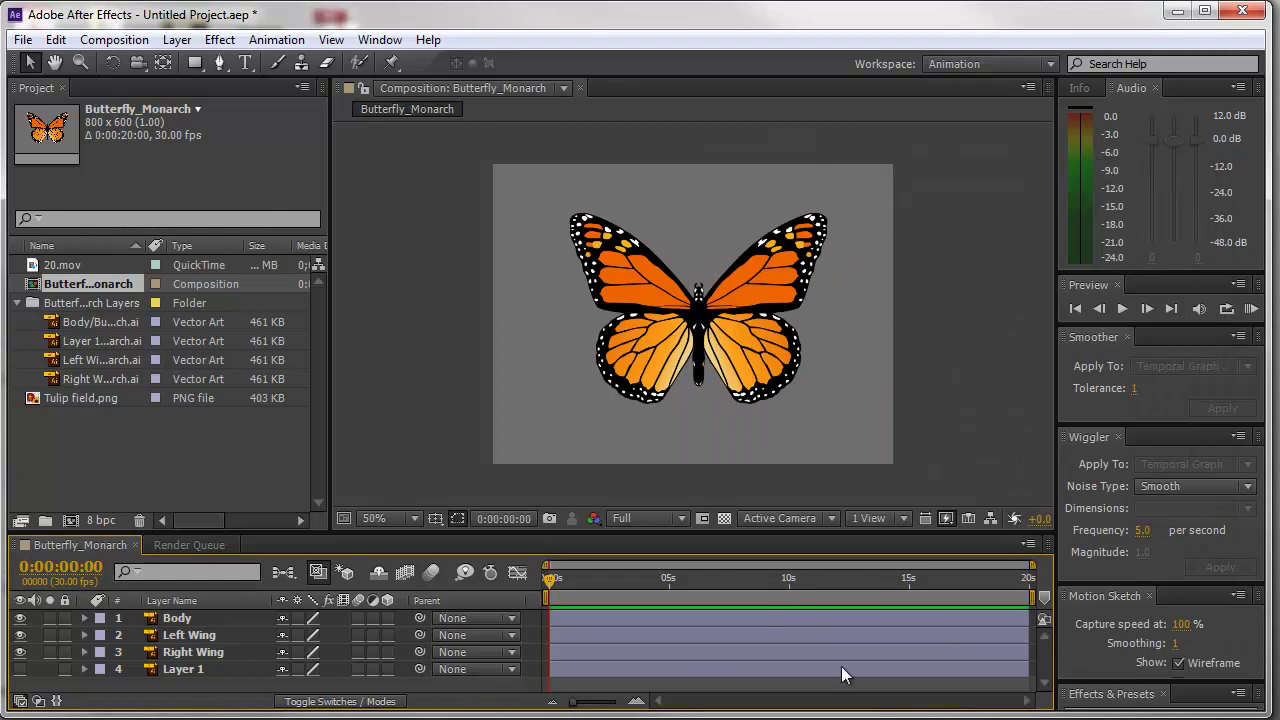
# Delete Layer 1 from the Butterfly_Monarch composition
pyautogui.moveTo(547, 533); pyautogui.dragTo(547, 497)
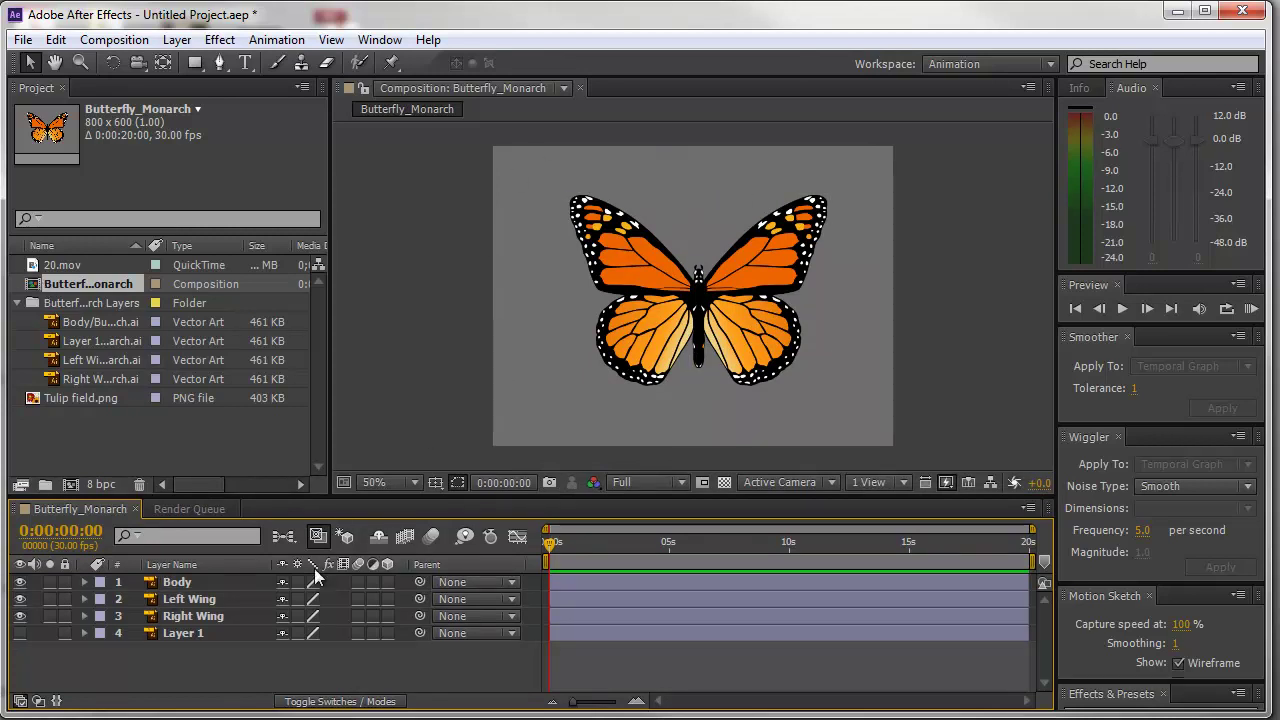
pyautogui.click(181, 633)
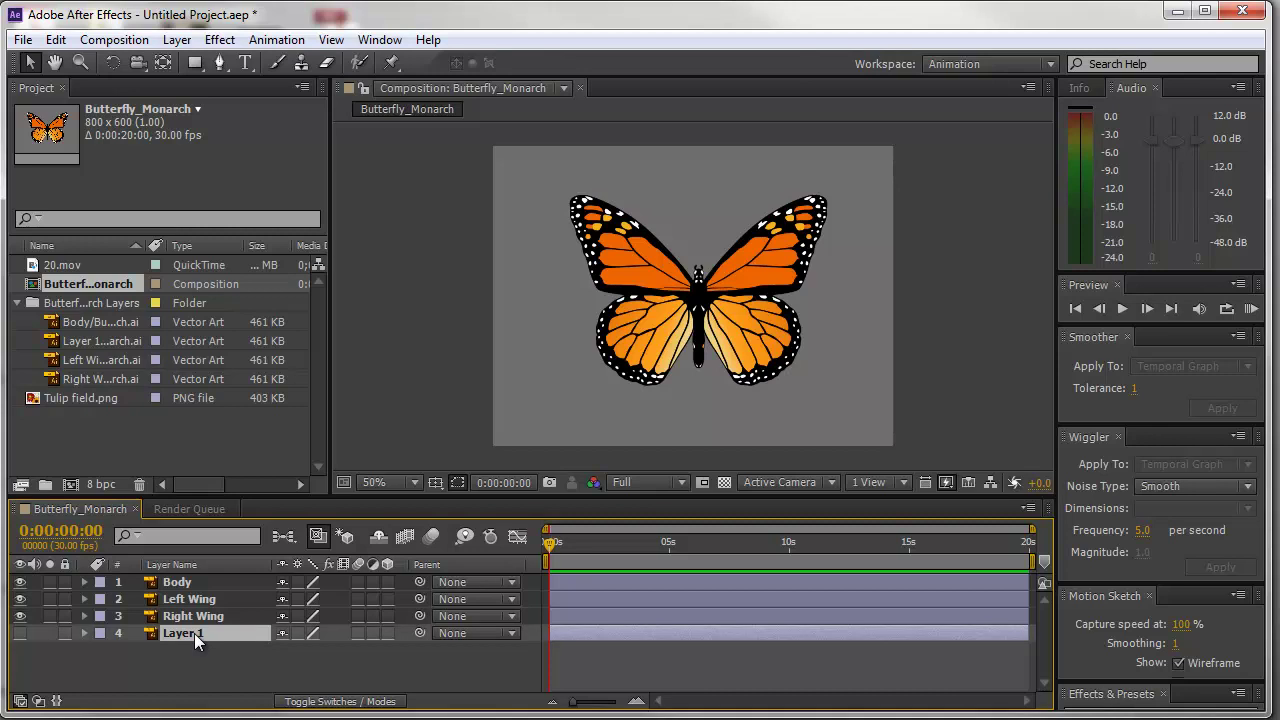
pyautogui.press('Delete')
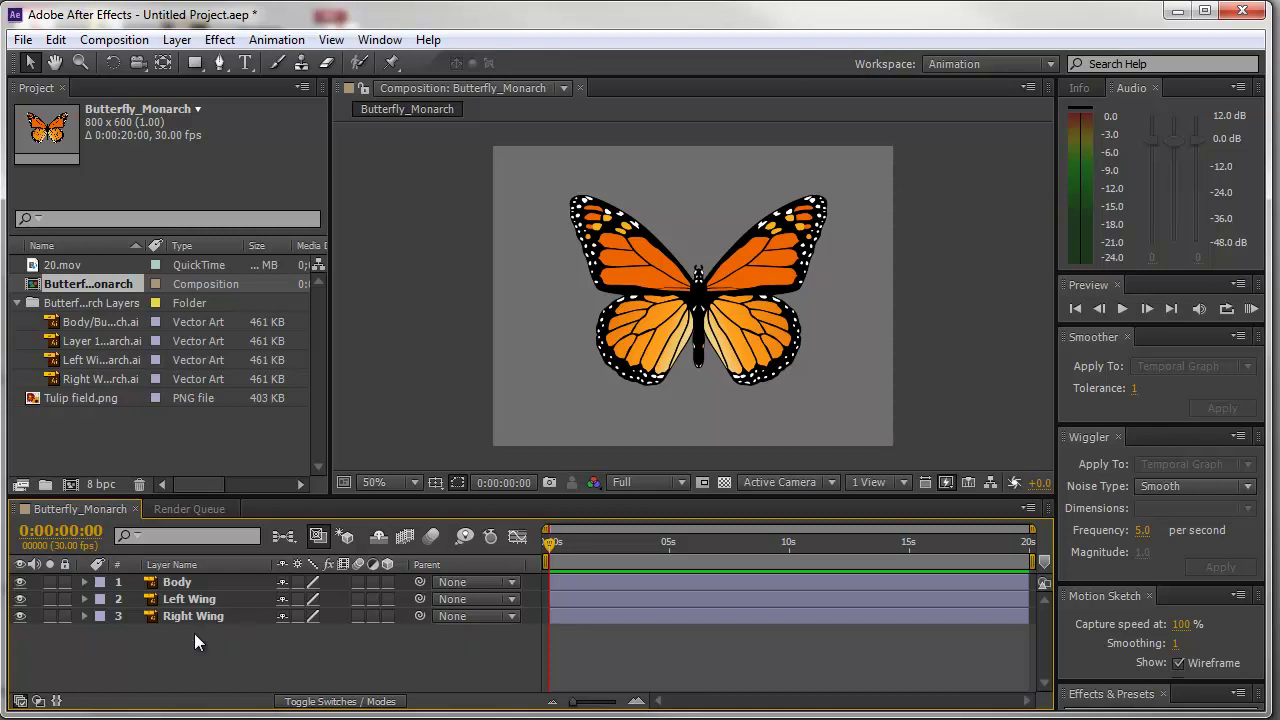
# Add Tulip field.png to the composition as the lowest layer beneath the butterfly parts and lock it
pyautogui.click(446, 600)
pyautogui.click(414, 449)
pyautogui.click(40, 400)
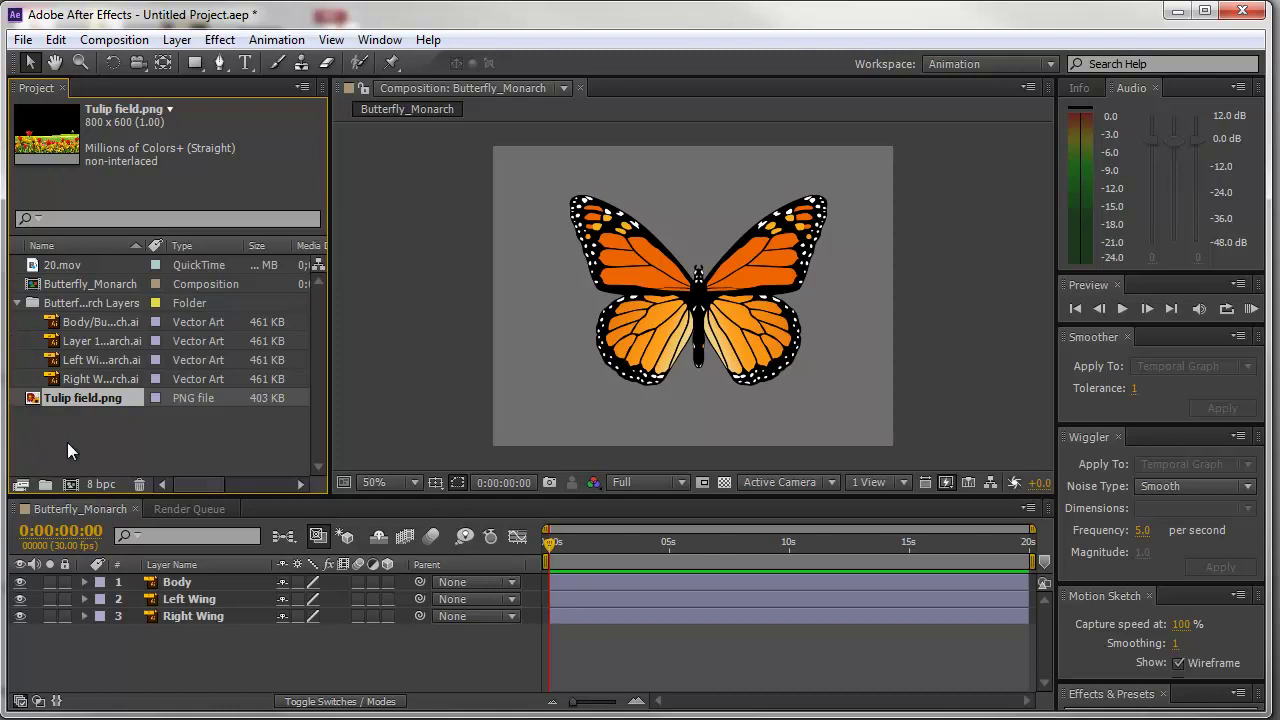
pyautogui.moveTo(35, 403); pyautogui.dragTo(171, 645)
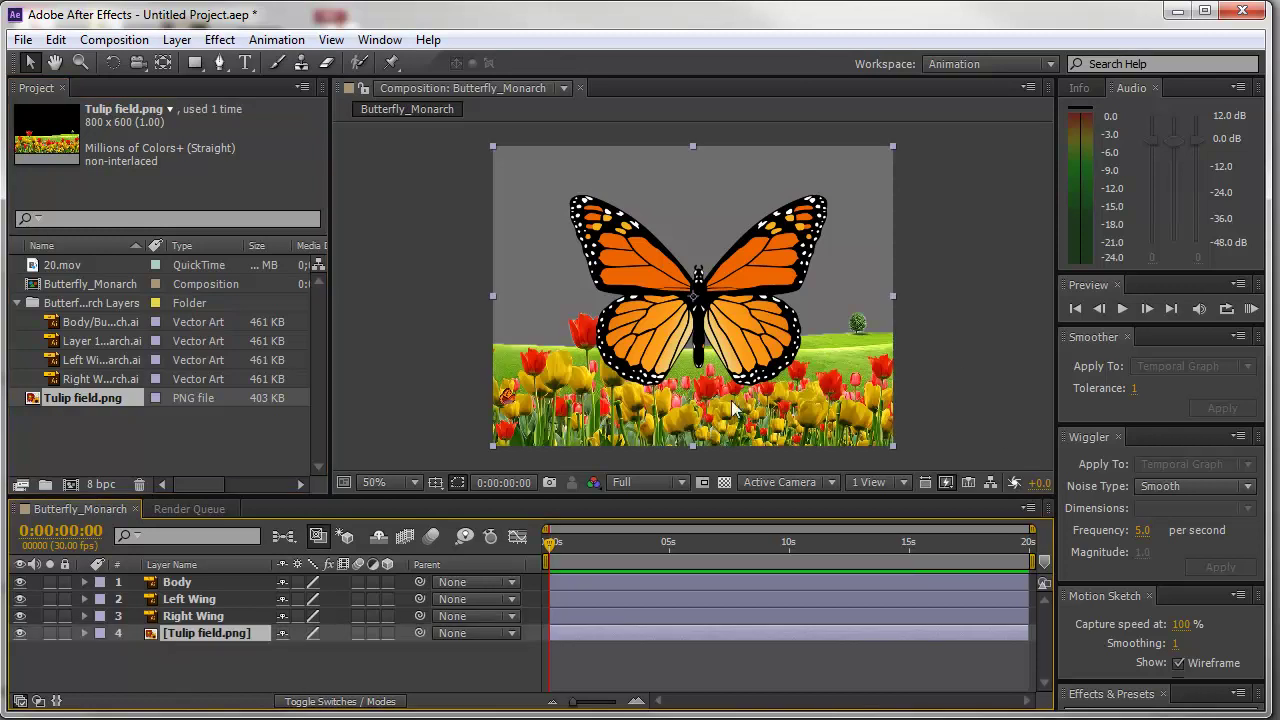
pyautogui.moveTo(165, 632); pyautogui.dragTo(167, 585)
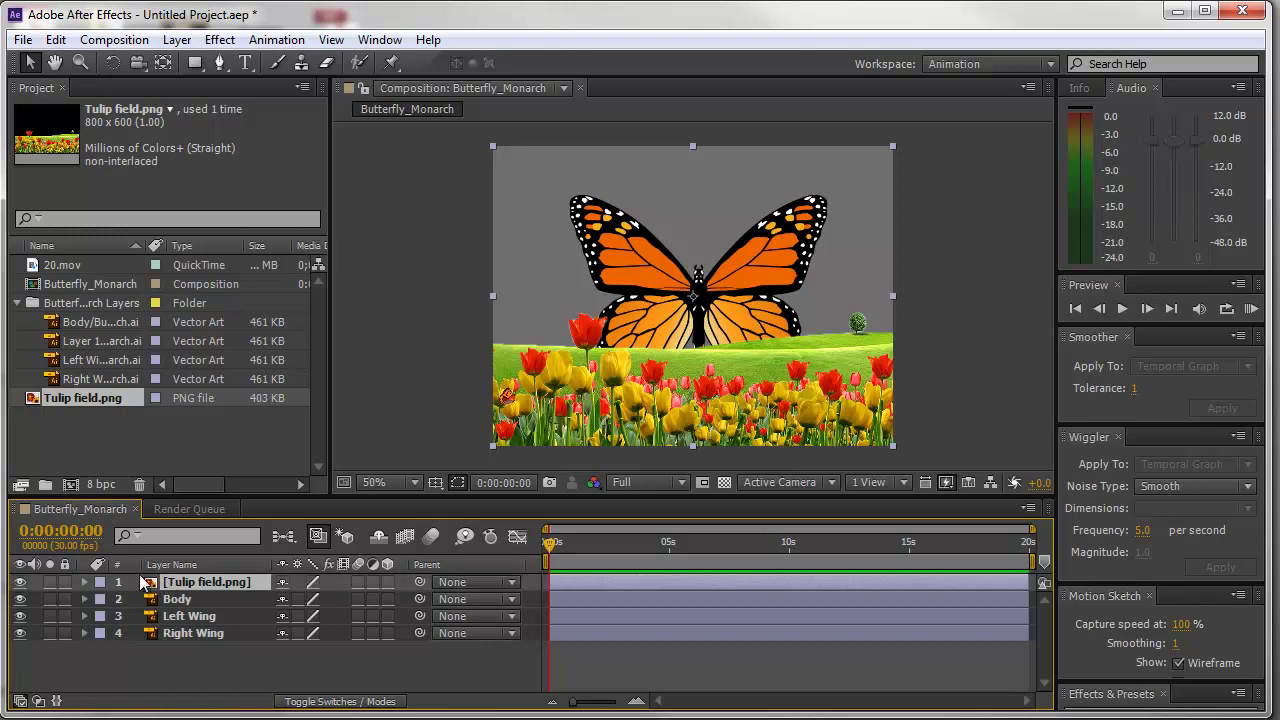
pyautogui.moveTo(152, 586); pyautogui.dragTo(152, 656)
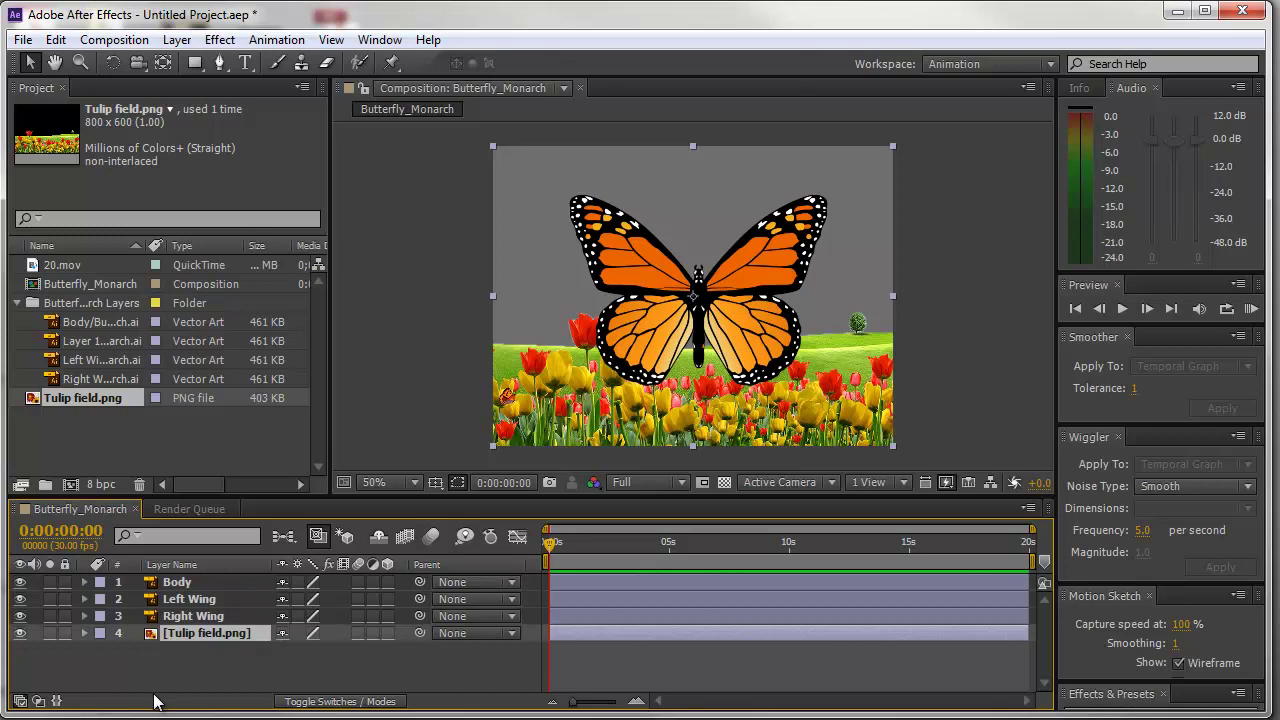
pyautogui.click(64, 633)
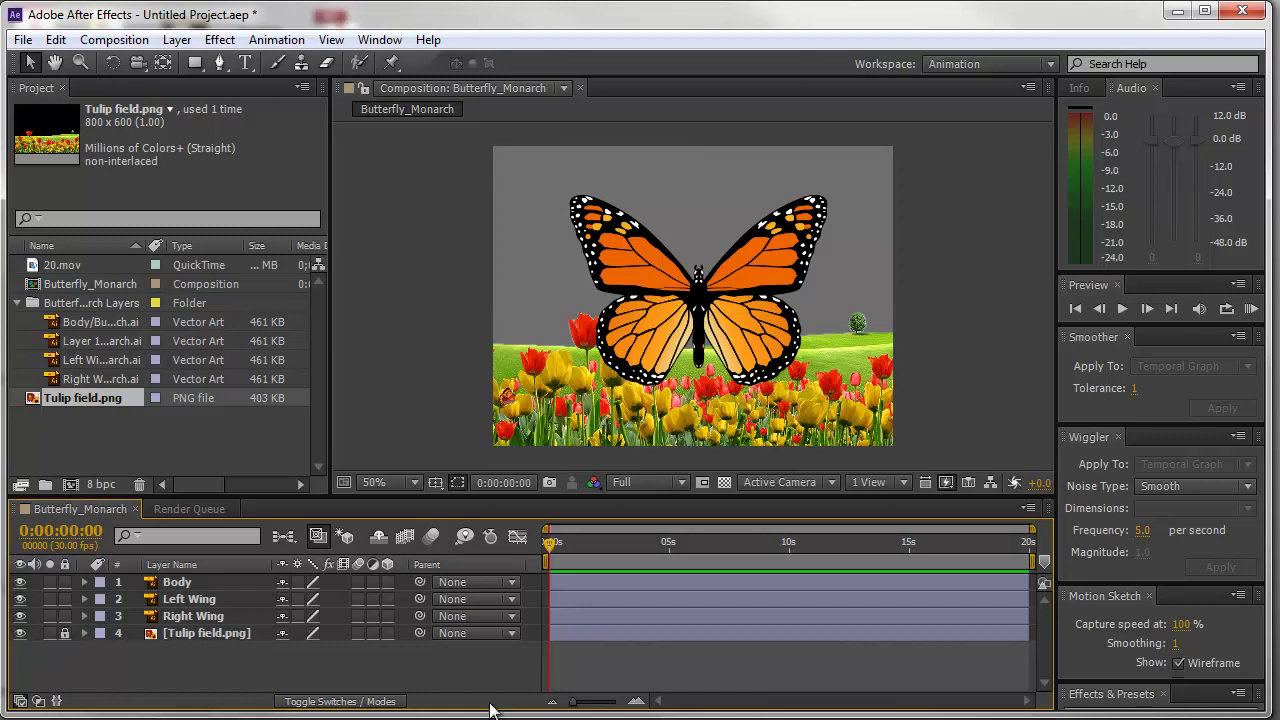
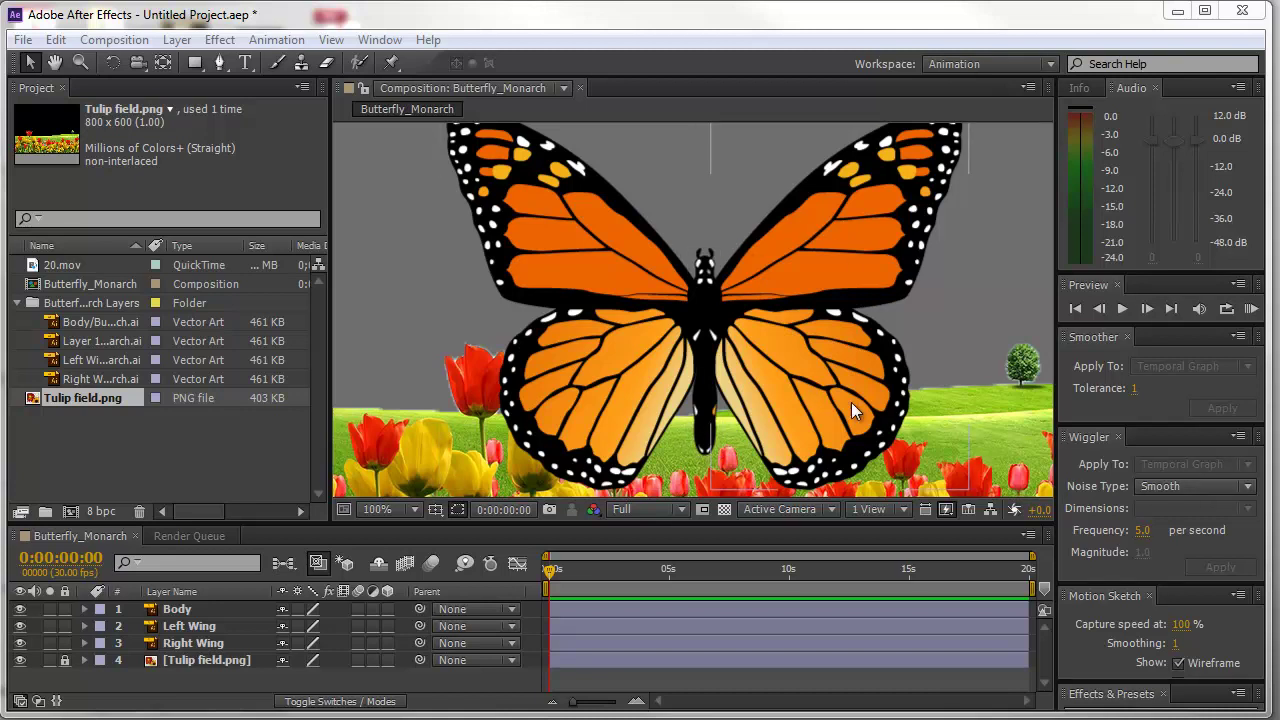
# Fit the butterfly in view at 50% and make the Body, Left Wing and Right Wing layers 3D
pyautogui.click(214, 646)
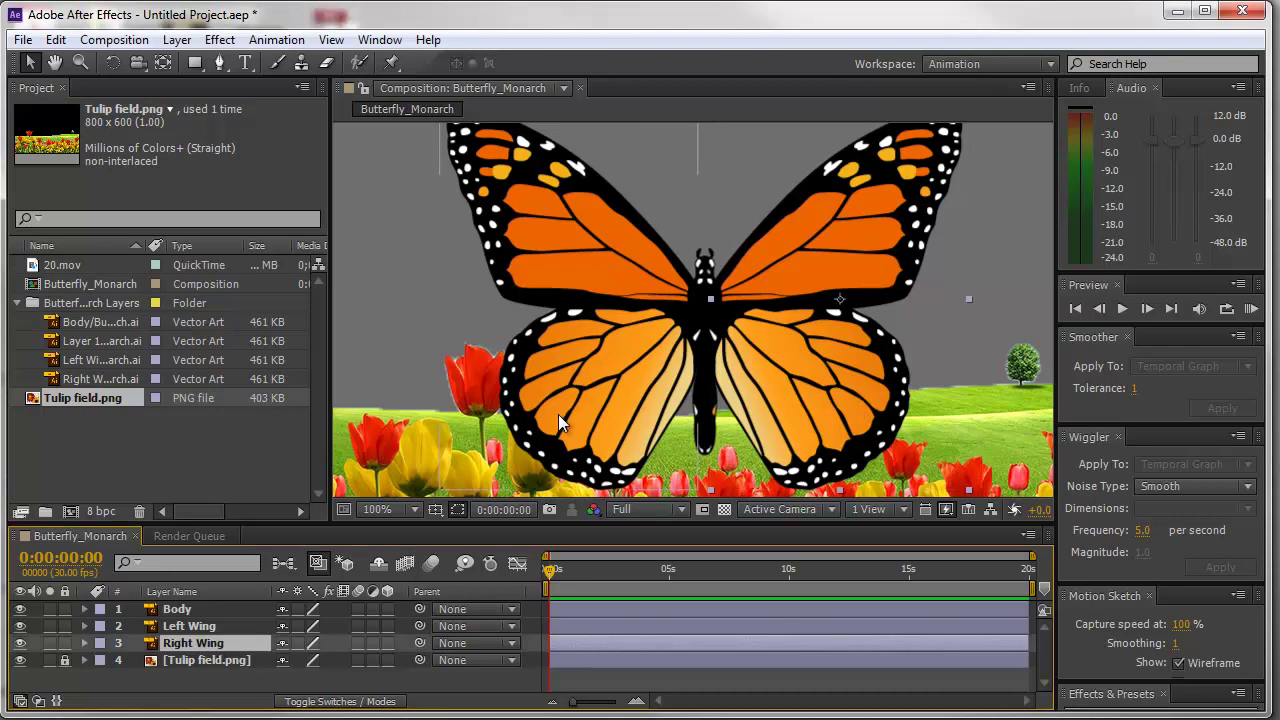
pyautogui.press(',')
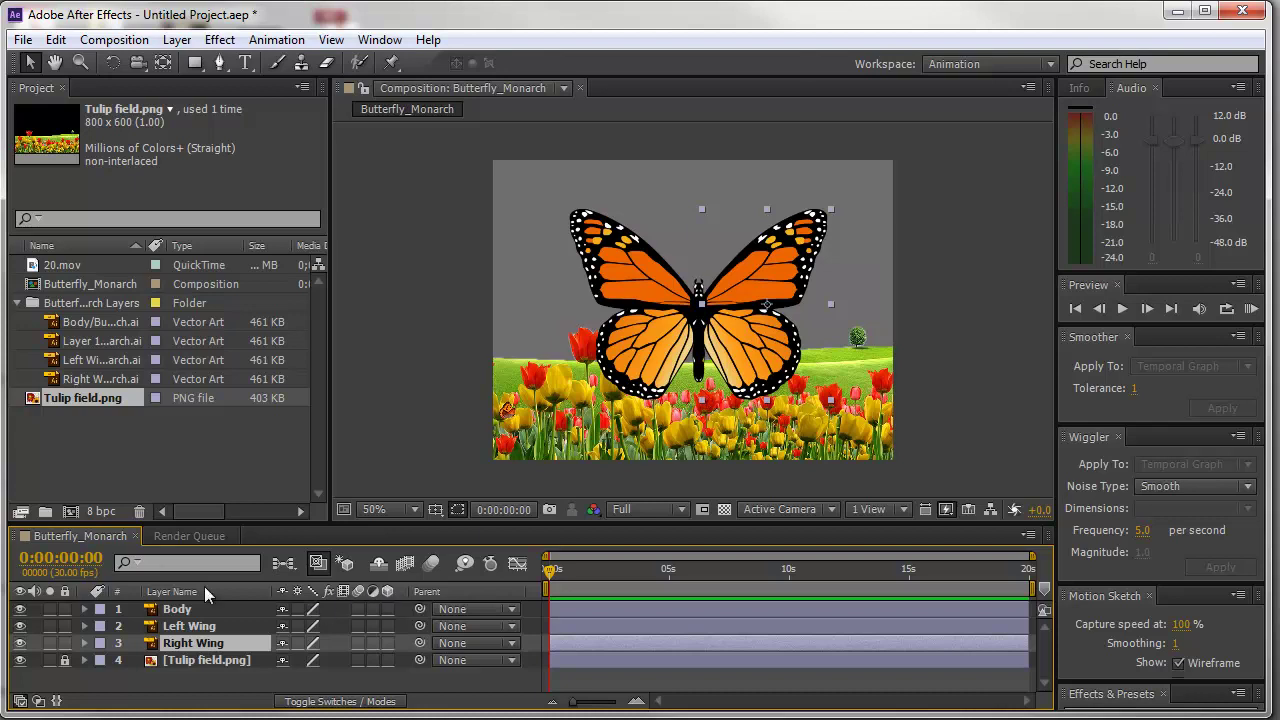
pyautogui.click(387, 609)
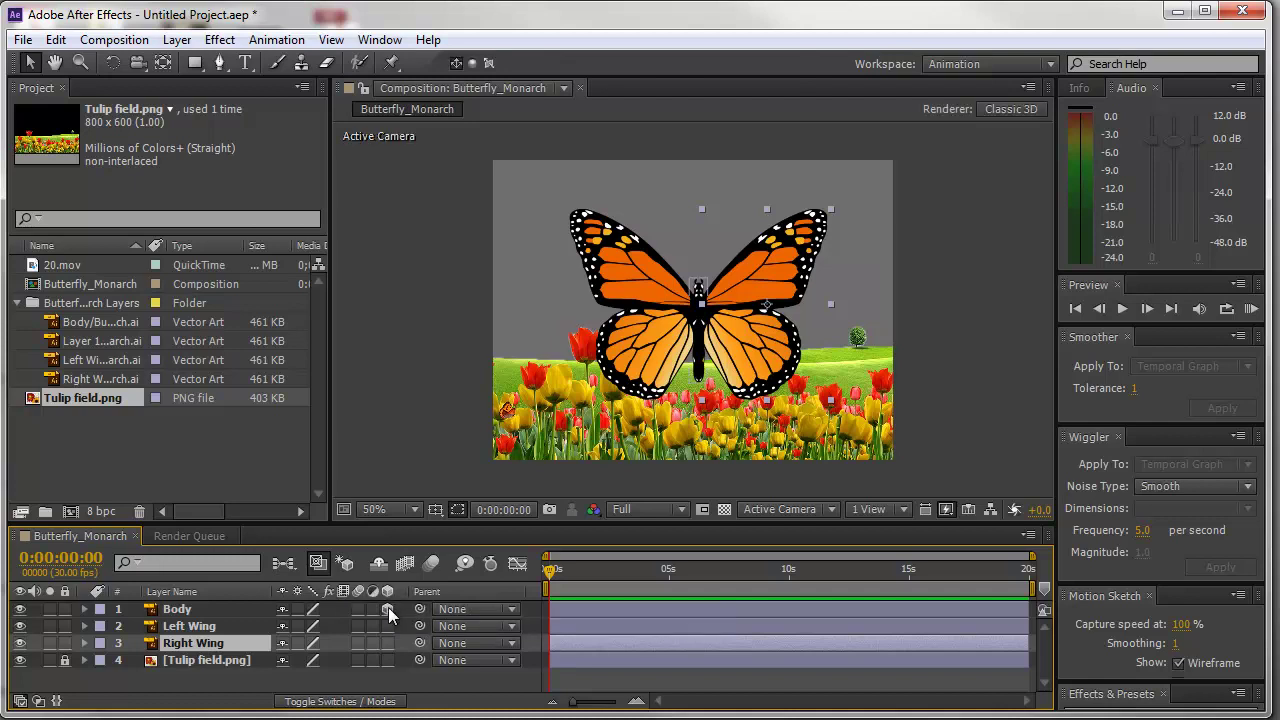
pyautogui.click(388, 626)
pyautogui.click(388, 643)
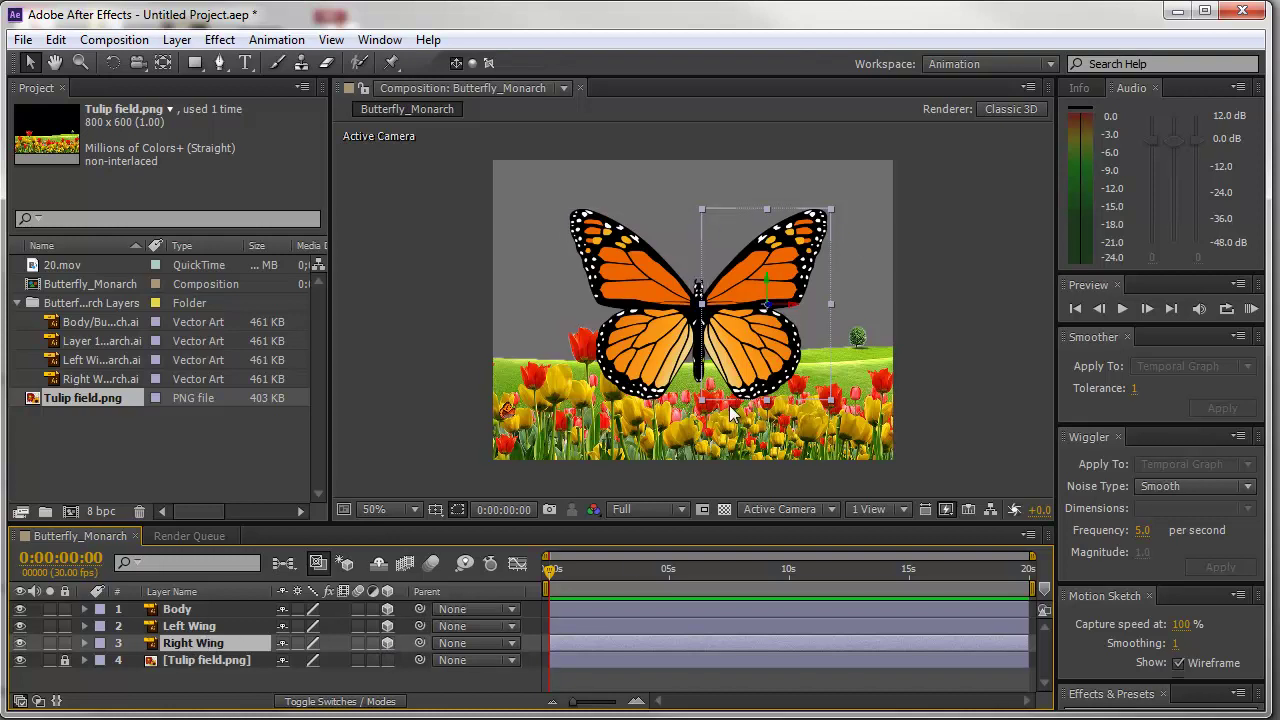
# Expand the Right Wing layer's Transform properties and make room to show them in the timeline
pyautogui.click(86, 643)
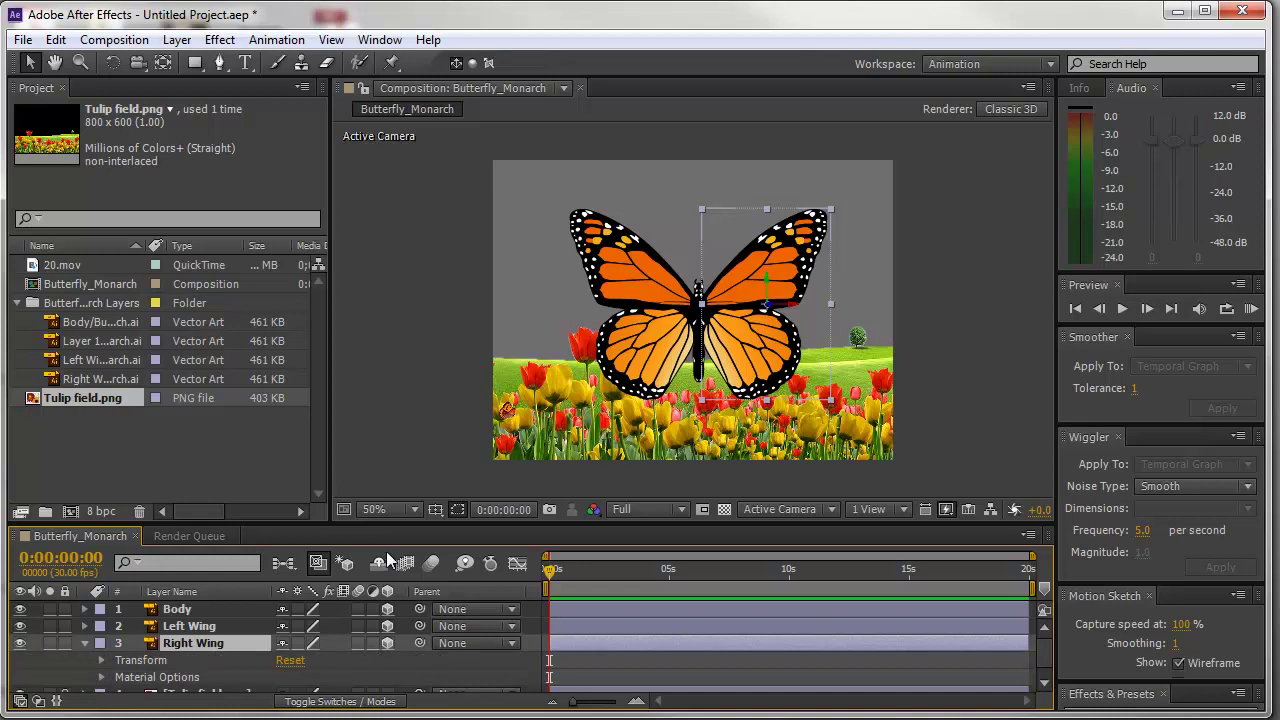
pyautogui.moveTo(390, 524); pyautogui.dragTo(400, 469)
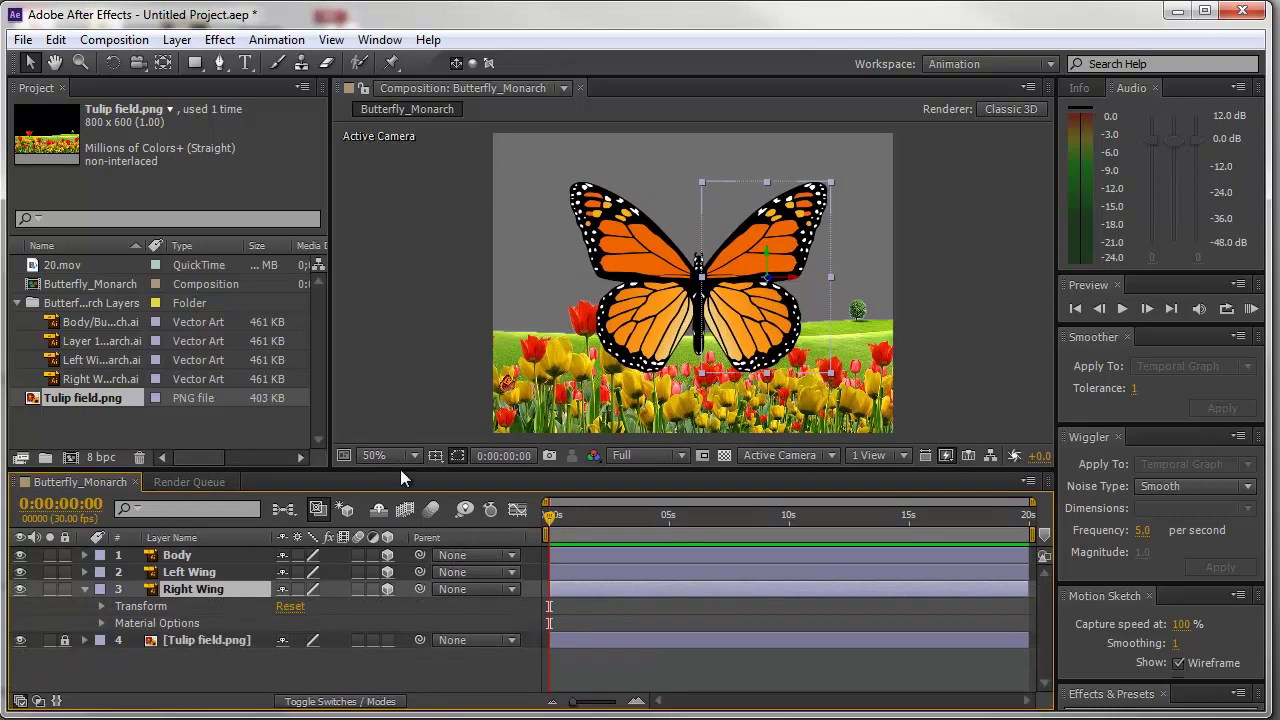
pyautogui.click(102, 605)
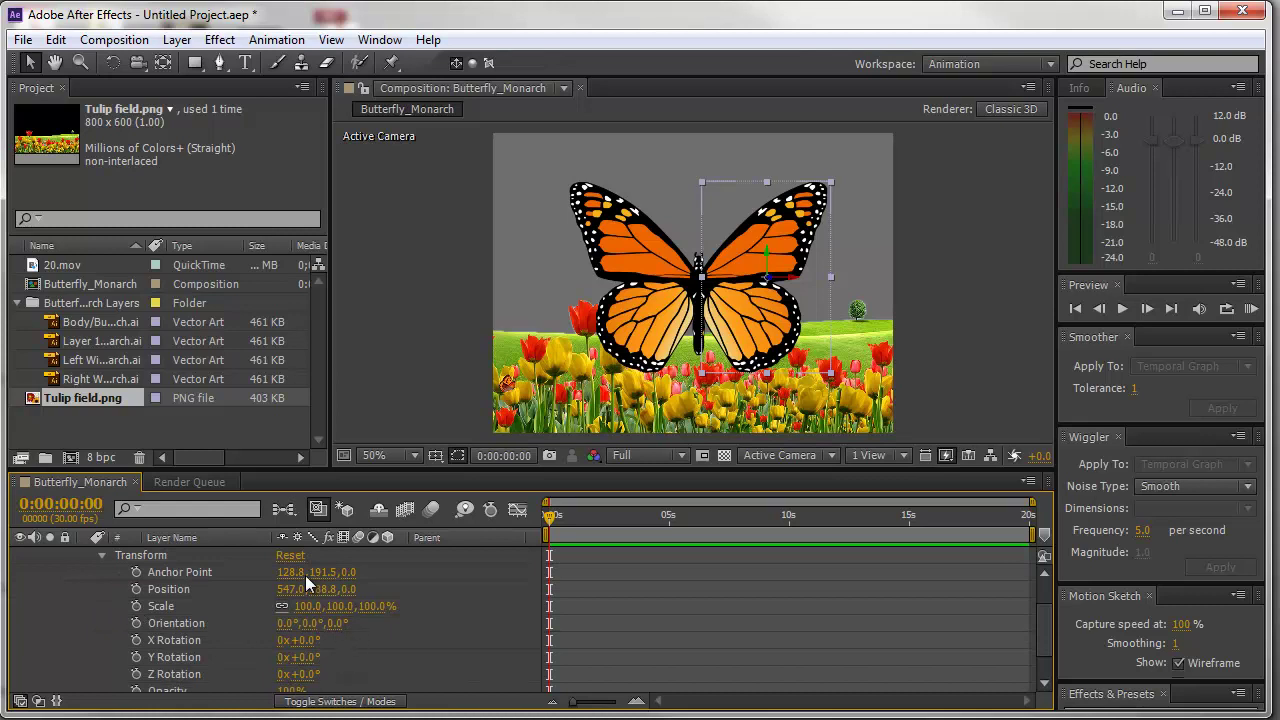
pyautogui.scroll(-2, 305, 575)
pyautogui.scroll(2, 305, 575)
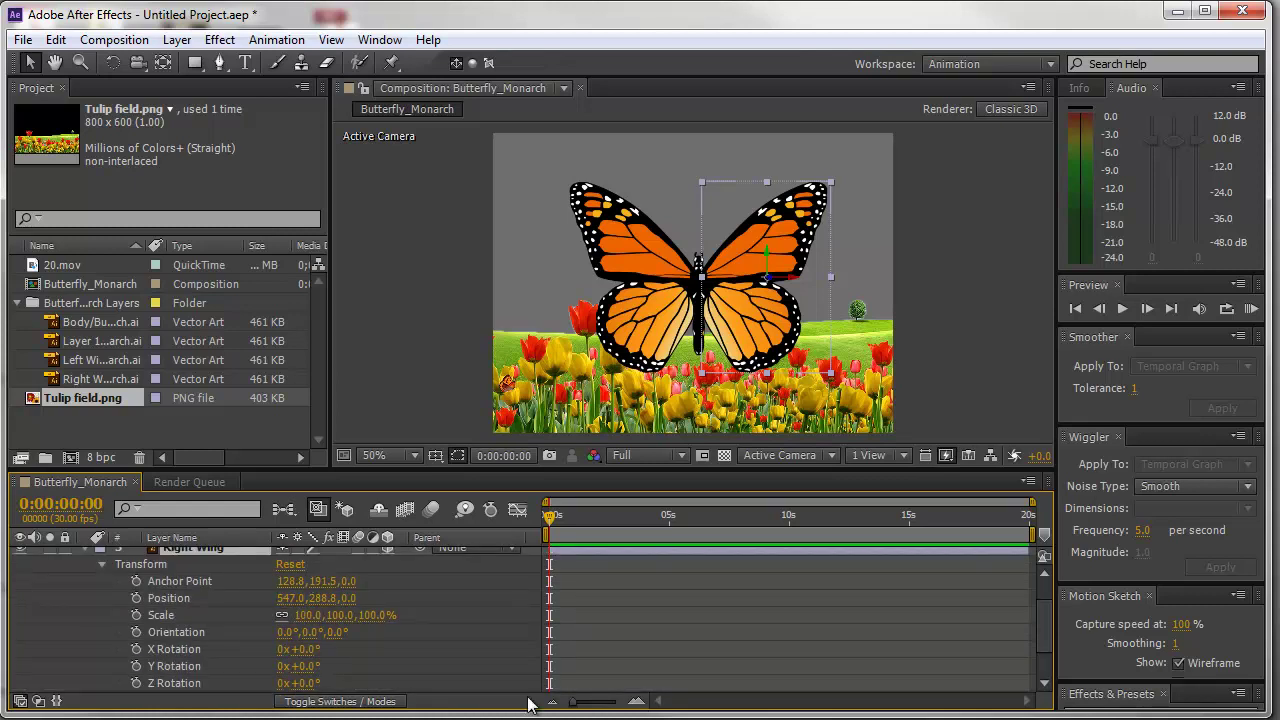
# Try out the Right Wing's Y Rotation around its default anchor point and reset it to 0°
pyautogui.moveTo(306, 667)
pyautogui.mouseDown()
pyautogui.moveTo(385, 665)
pyautogui.moveTo(240, 668)
pyautogui.moveTo(320, 666)
pyautogui.moveTo(332, 653)
pyautogui.moveTo(315, 675)
pyautogui.mouseUp()
pyautogui.click(308, 666)
pyautogui.write('0')
pyautogui.press('Return')
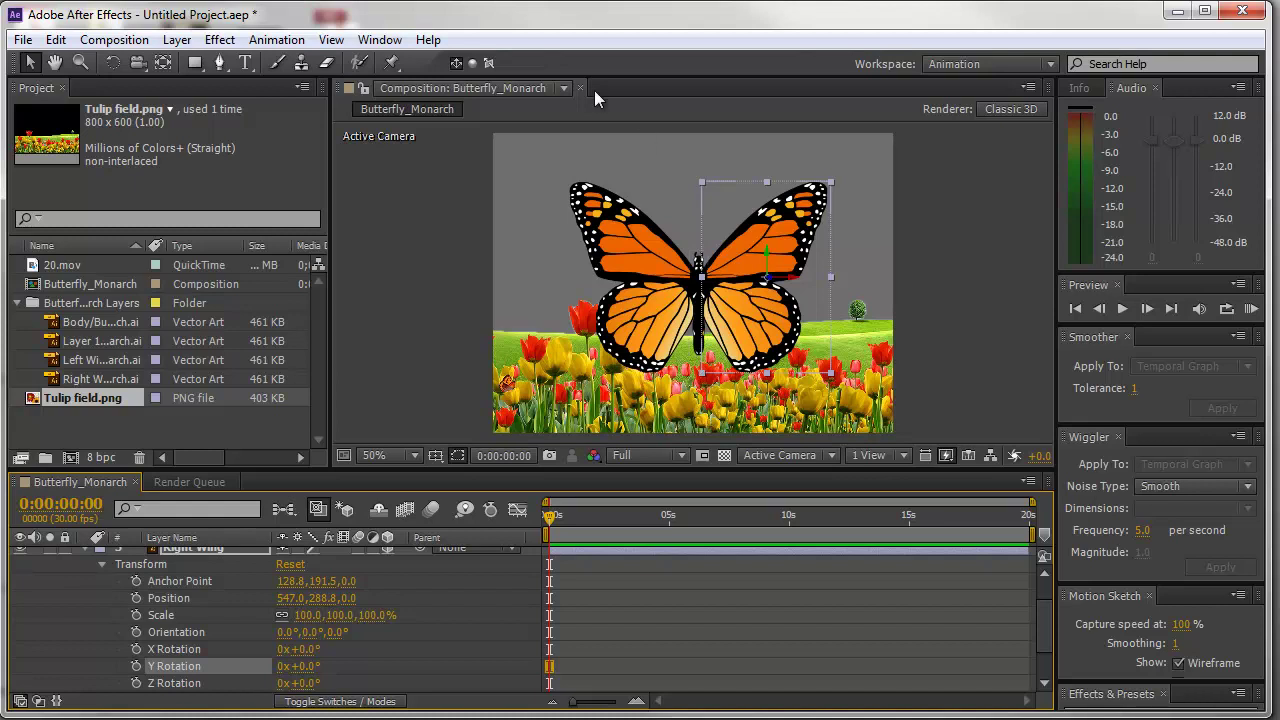
# Move the Right Wing's anchor point to where it meets the body, then test its Y Rotation and reset it to 0°
pyautogui.click(164, 62)
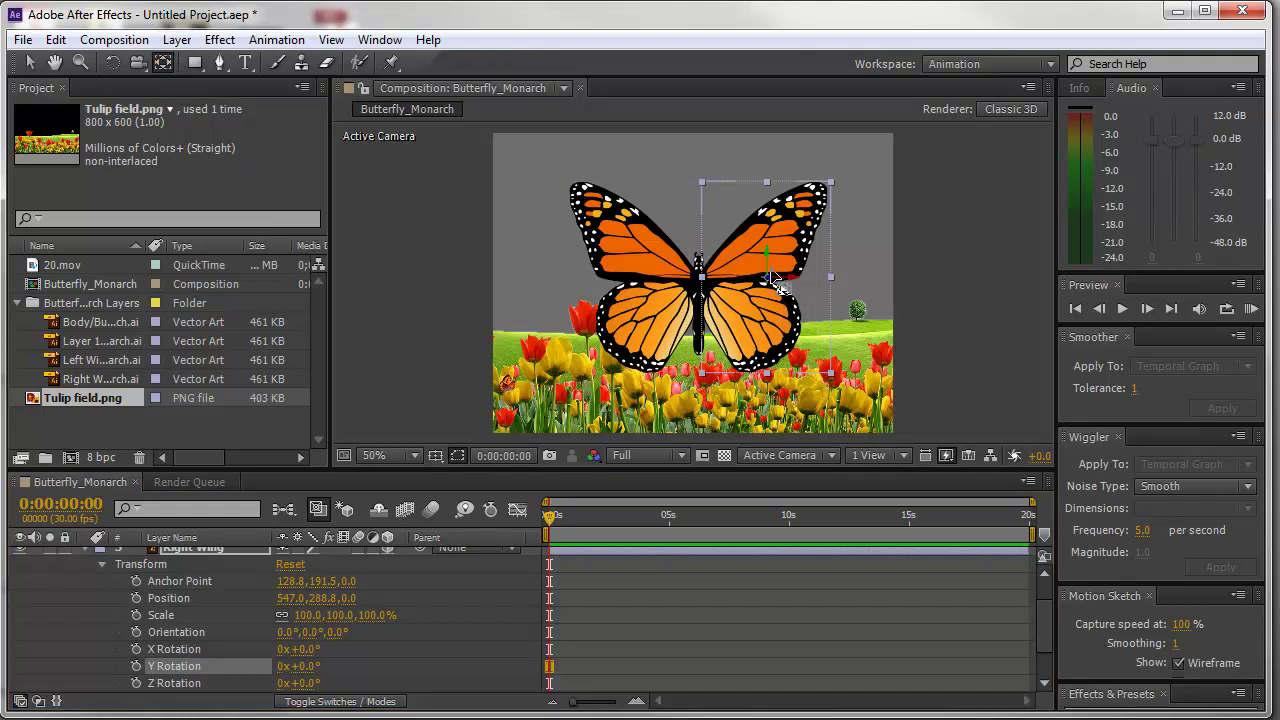
pyautogui.moveTo(772, 283); pyautogui.dragTo(702, 288)
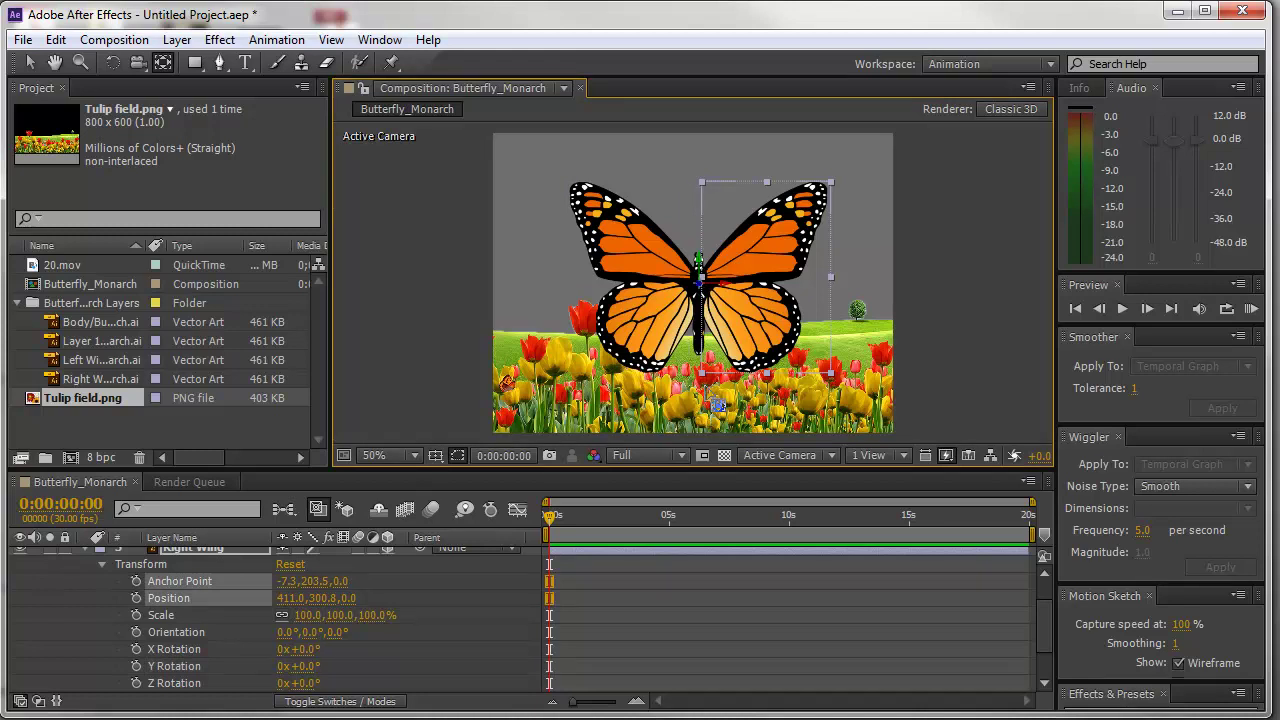
pyautogui.moveTo(300, 667); pyautogui.dragTo(328, 656)
pyautogui.click(300, 666)
pyautogui.write('0')
pyautogui.press('Return')
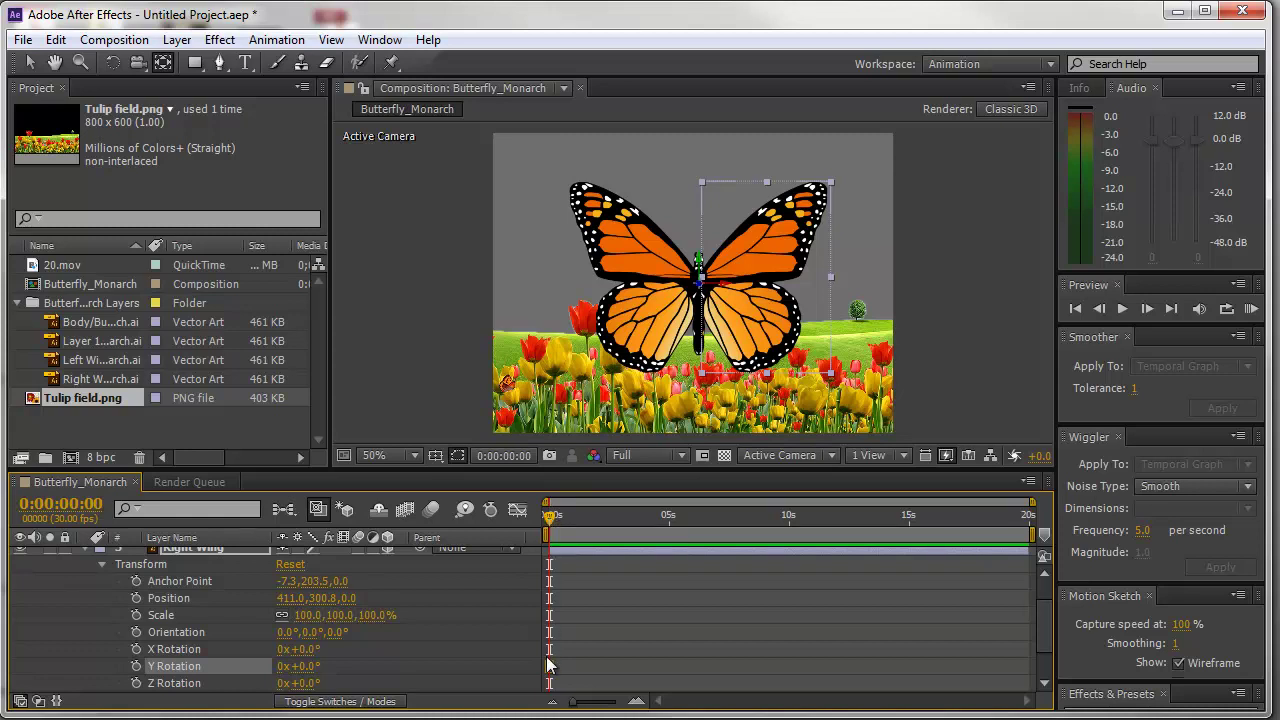
# Start keyframing the Right Wing's Y Rotation at the beginning of the composition with a value of 0°
pyautogui.click(136, 666)
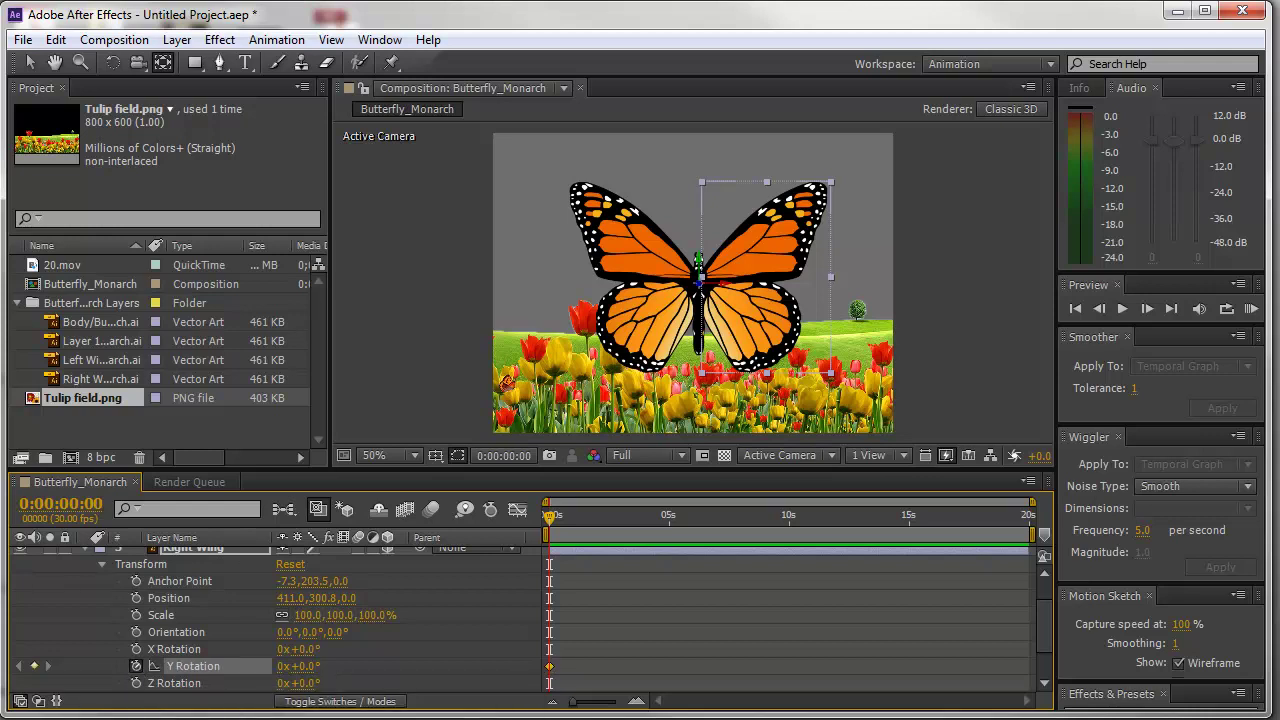
pyautogui.moveTo(557, 516); pyautogui.dragTo(584, 516)
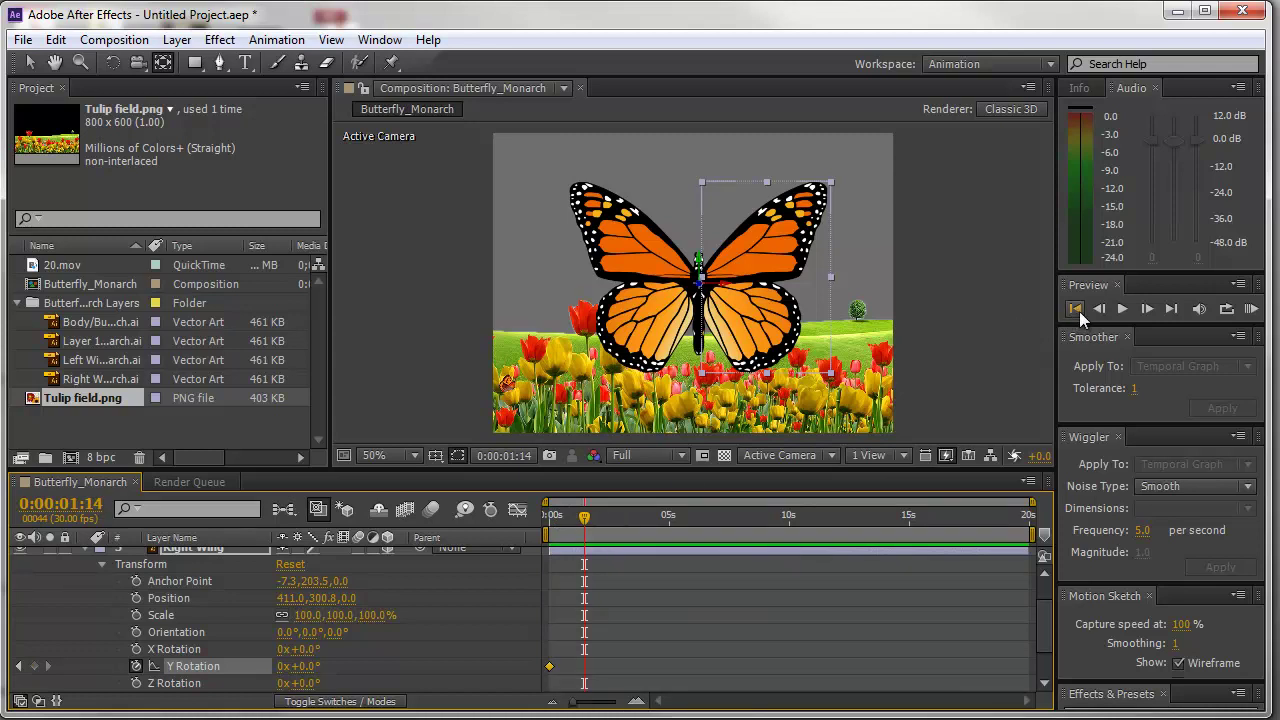
pyautogui.click(1074, 310)
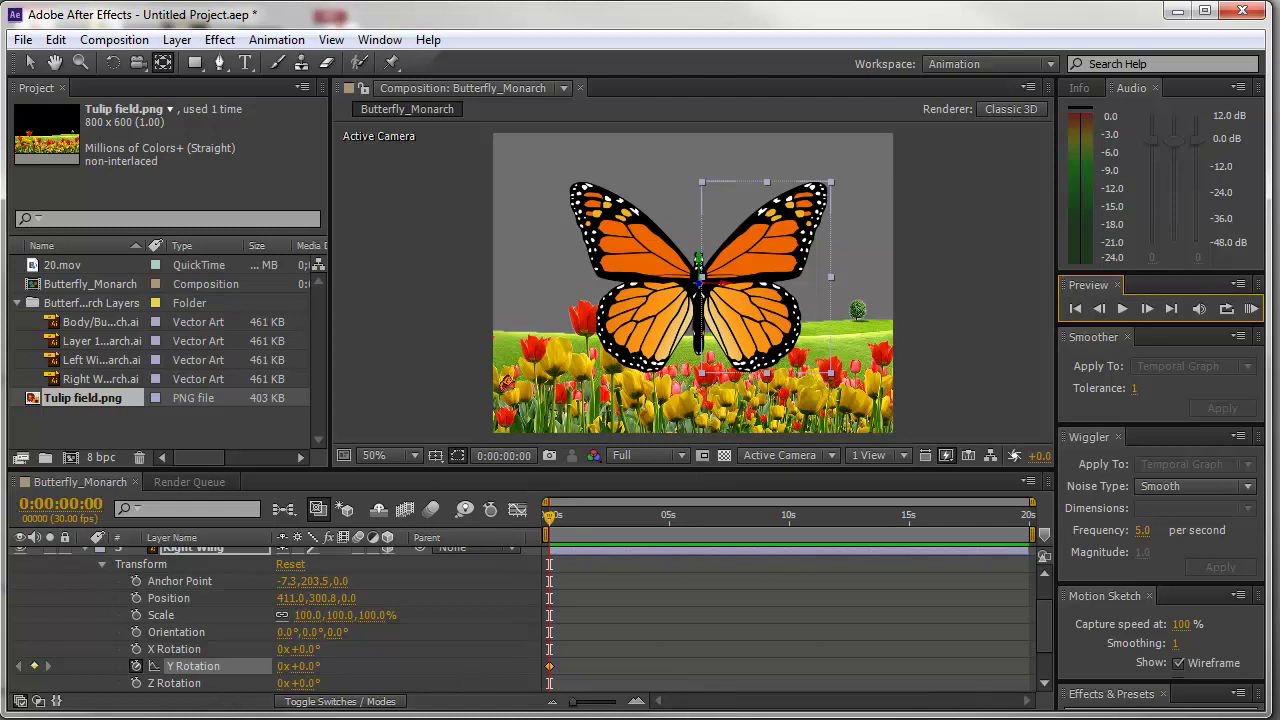
# Keyframe the Right Wing's Y Rotation at 93° on frame 3
pyautogui.click(1147, 308)
pyautogui.click(1148, 306)
pyautogui.moveTo(308, 677); pyautogui.dragTo(380, 649)
pyautogui.click(306, 666)
pyautogui.write('93')
pyautogui.press('Return')
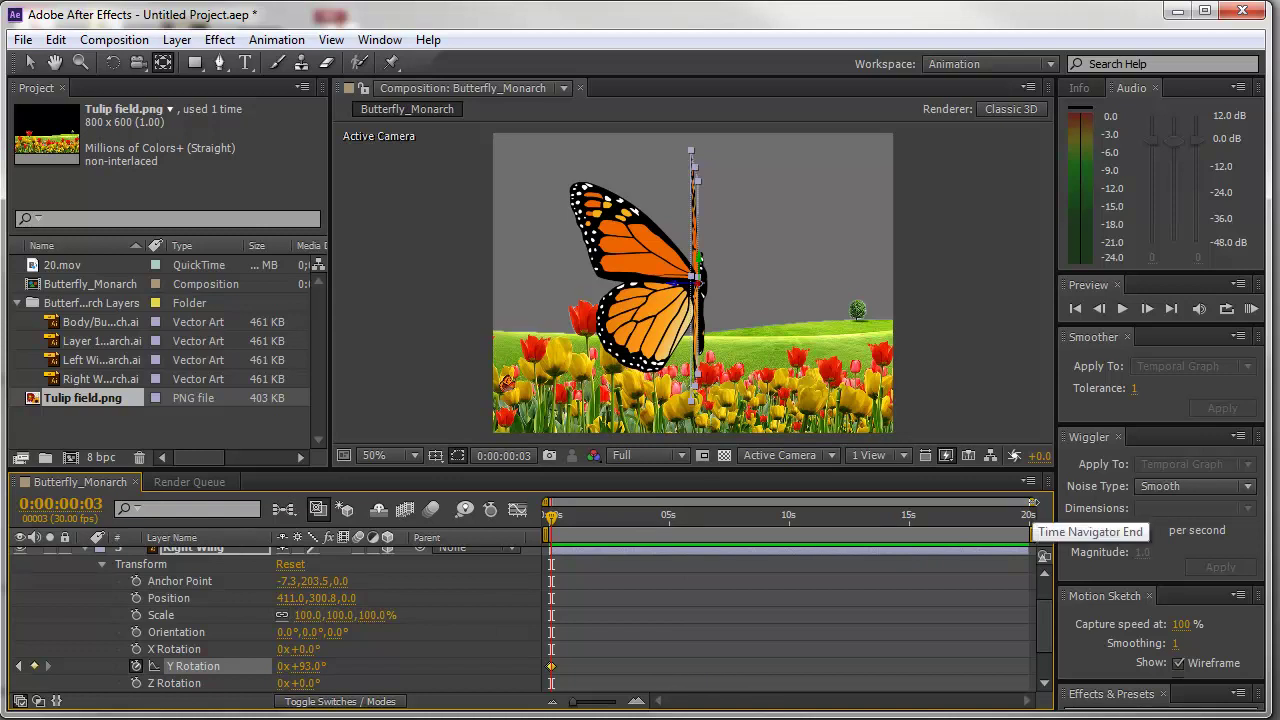
# Keyframe the Right Wing's Y Rotation back to 0° on frame 6
pyautogui.moveTo(1033, 502); pyautogui.dragTo(704, 508)
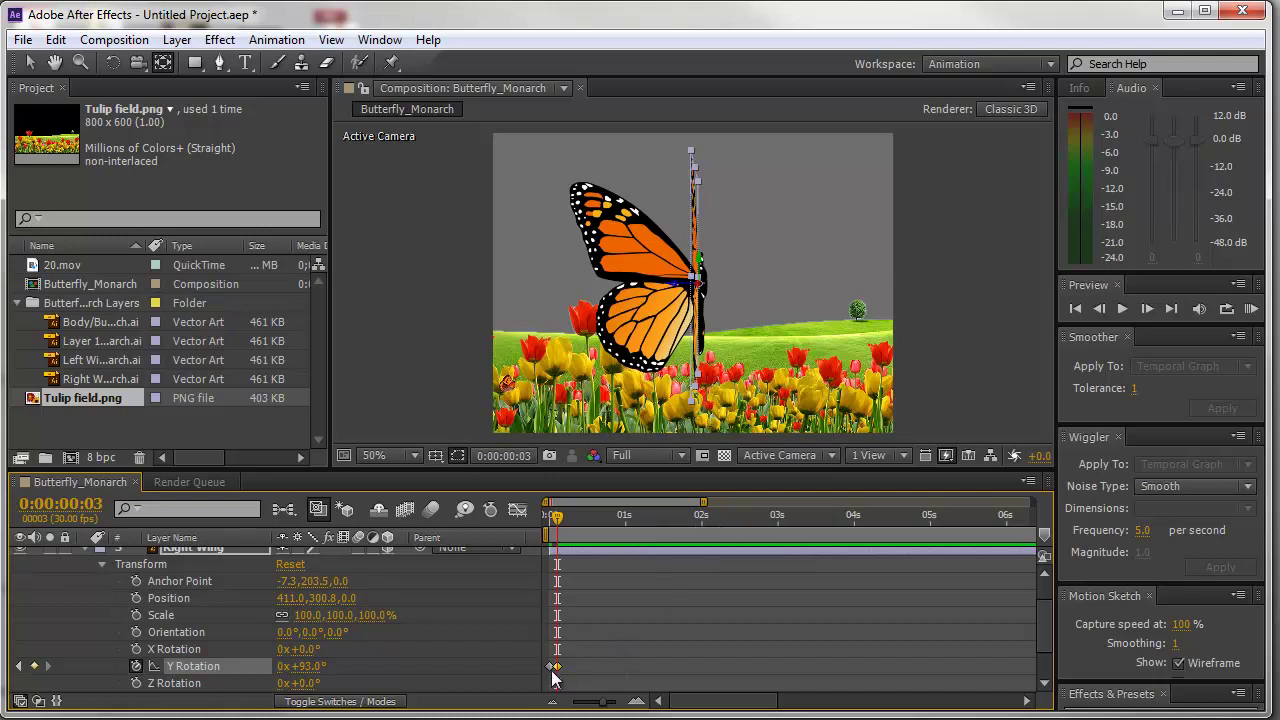
pyautogui.moveTo(557, 665)
pyautogui.click(1146, 308)
pyautogui.click(1146, 308)
pyautogui.click(1146, 308)
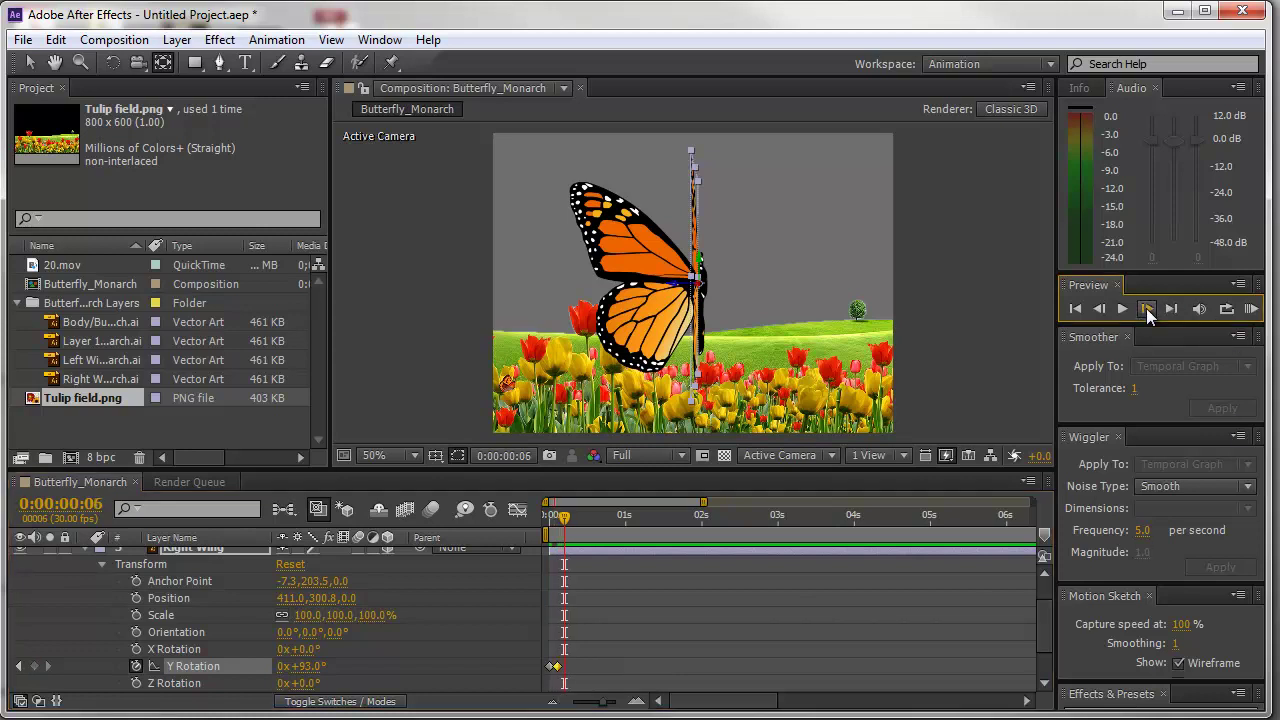
pyautogui.click(306, 666)
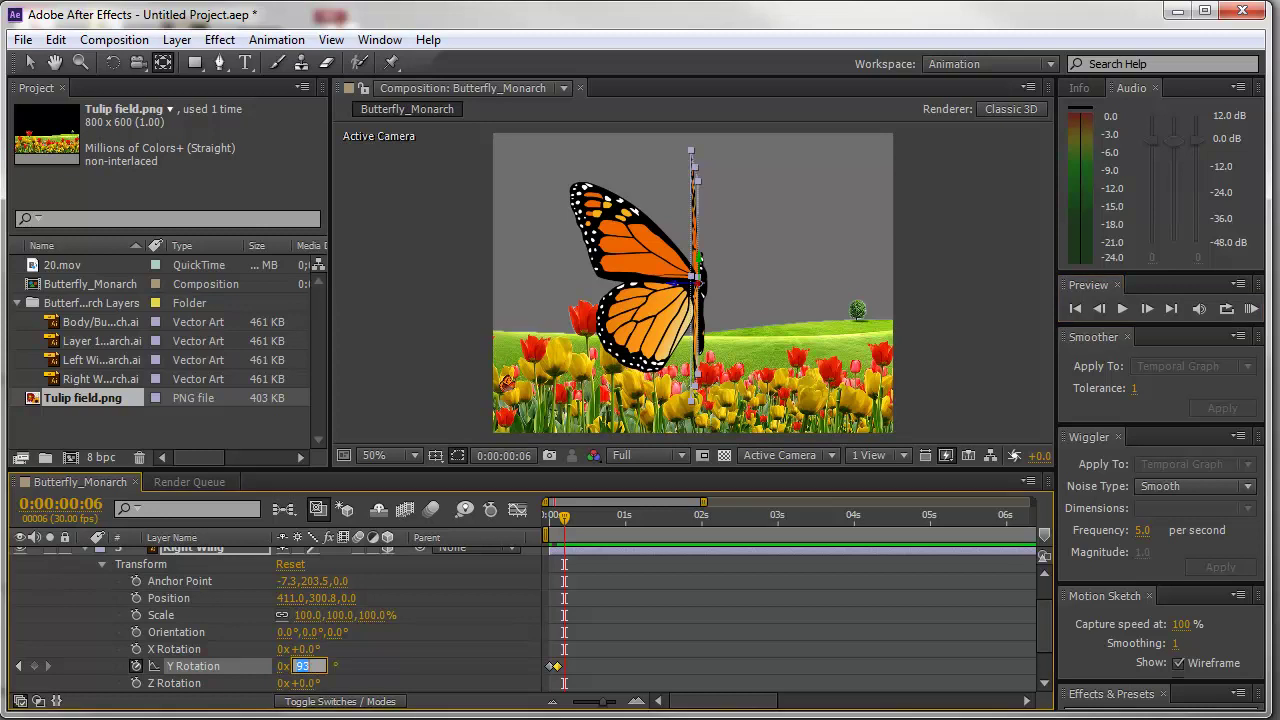
pyautogui.write('0')
pyautogui.press('Return')
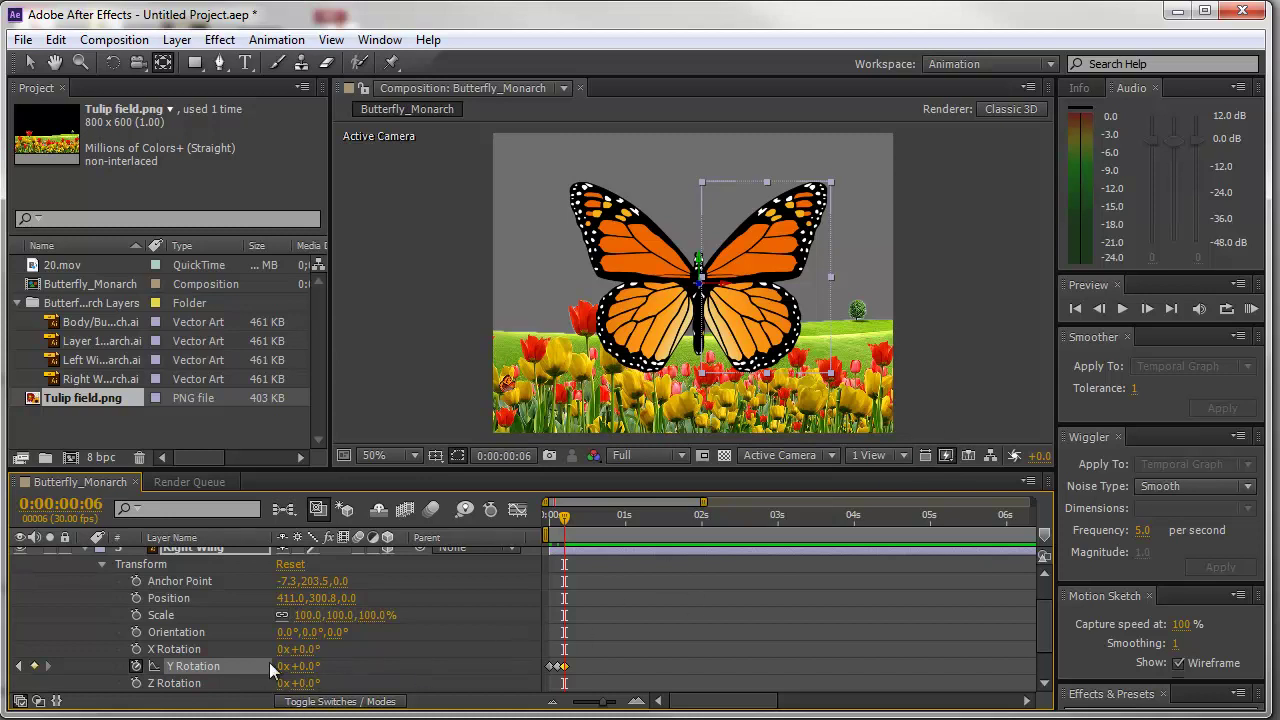
# Keyframe the Right Wing's Y Rotation at 93° on frame 9
pyautogui.moveTo(565, 674)
pyautogui.click(1147, 309)
pyautogui.click(1147, 309)
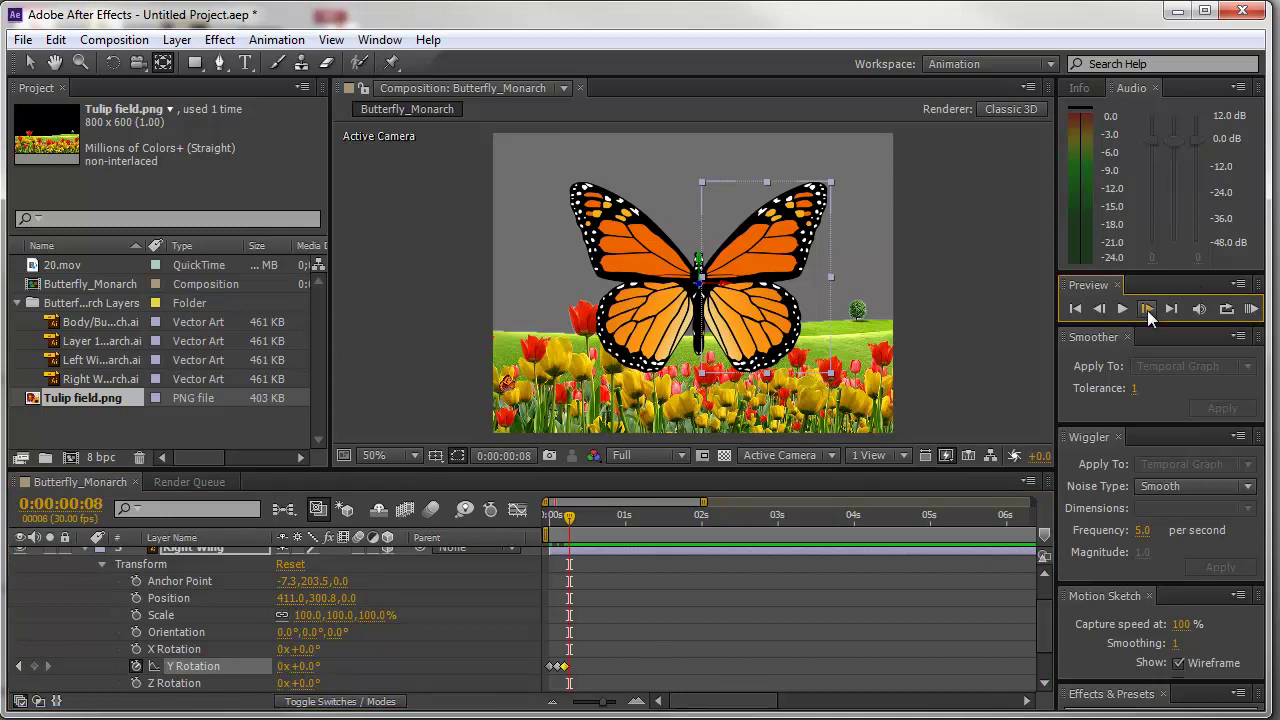
pyautogui.click(1147, 310)
pyautogui.click(308, 667)
pyautogui.write('93')
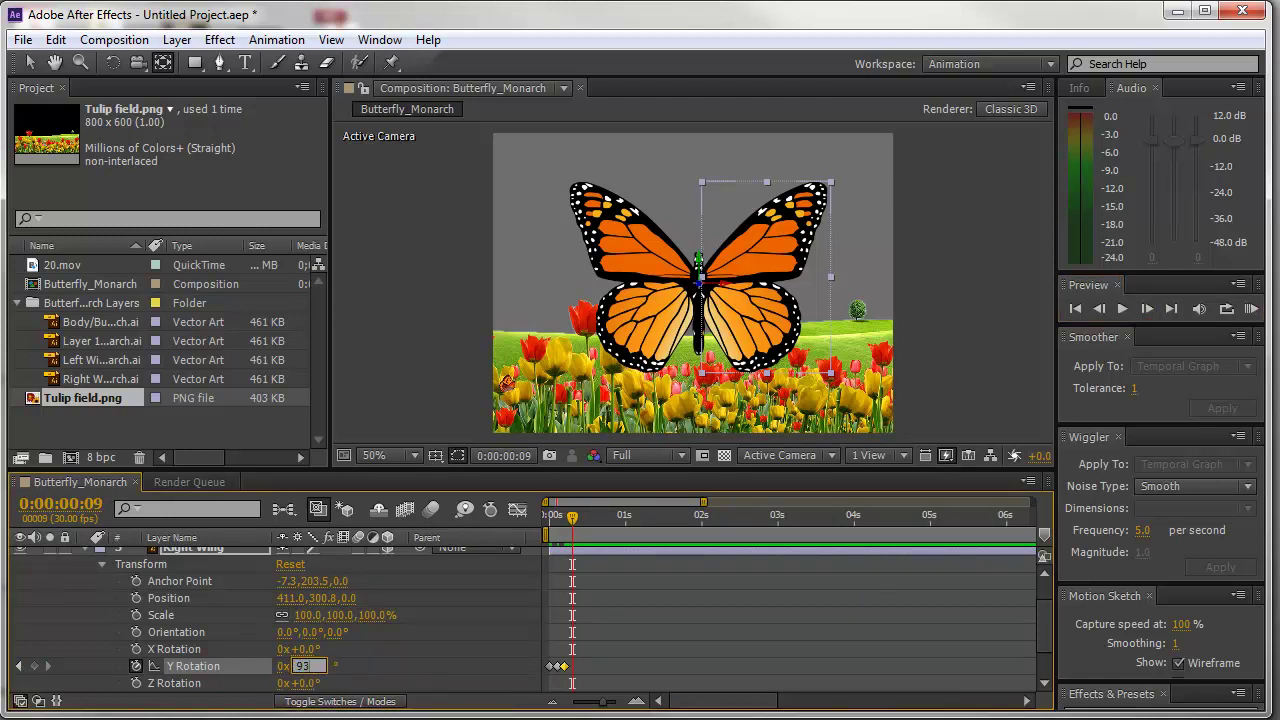
pyautogui.press('Return')
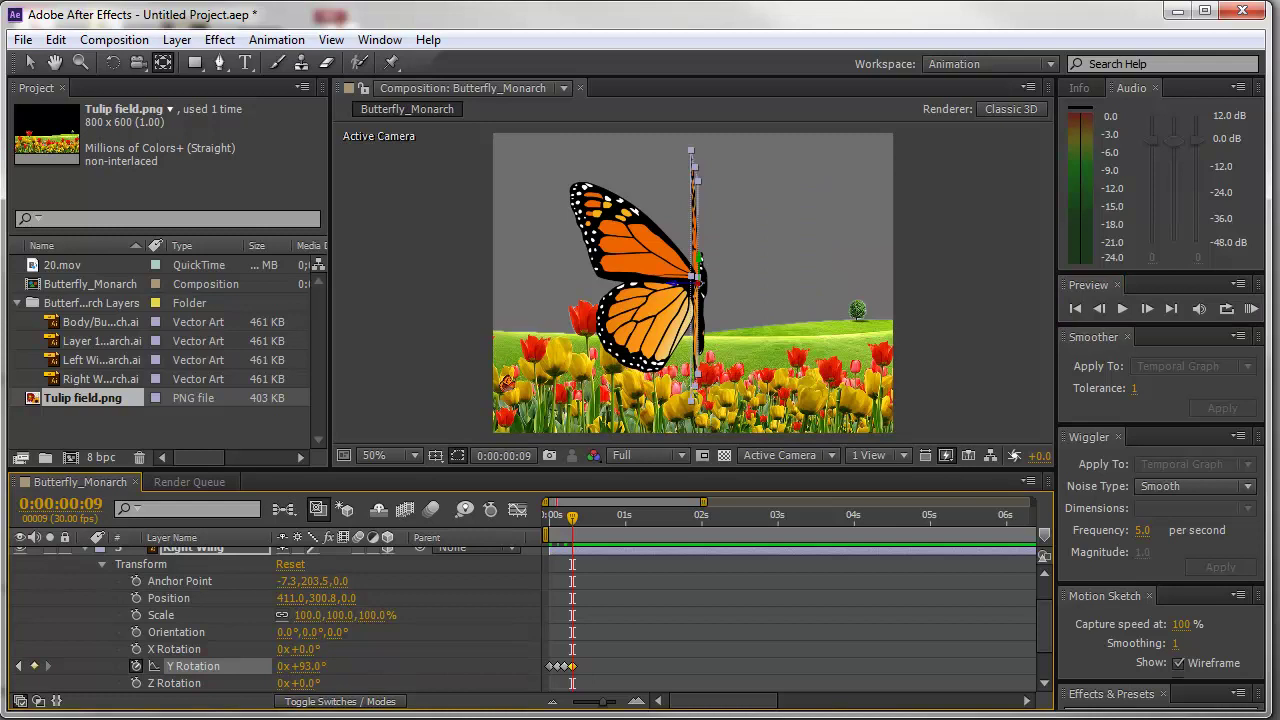
# Scrub through the Right Wing's flap keyframes to check the motion, ending with the current time on frame 12
pyautogui.click(1149, 308)
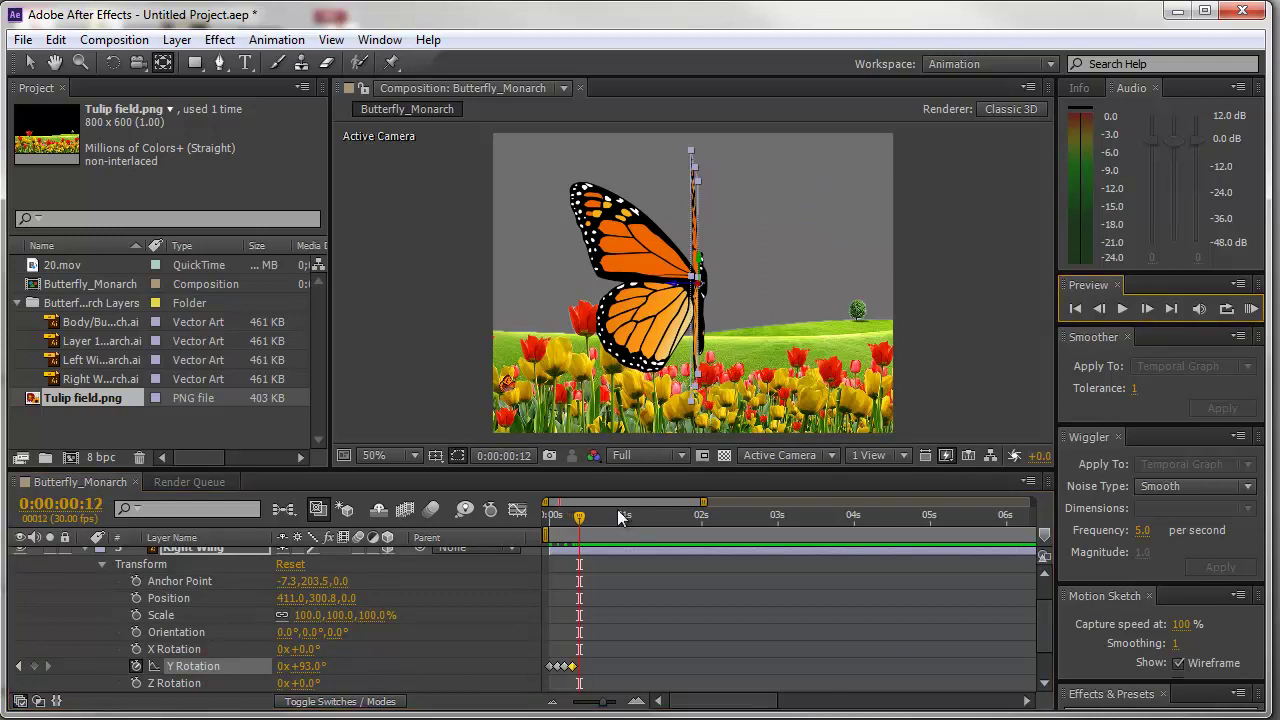
pyautogui.moveTo(579, 517); pyautogui.dragTo(550, 524)
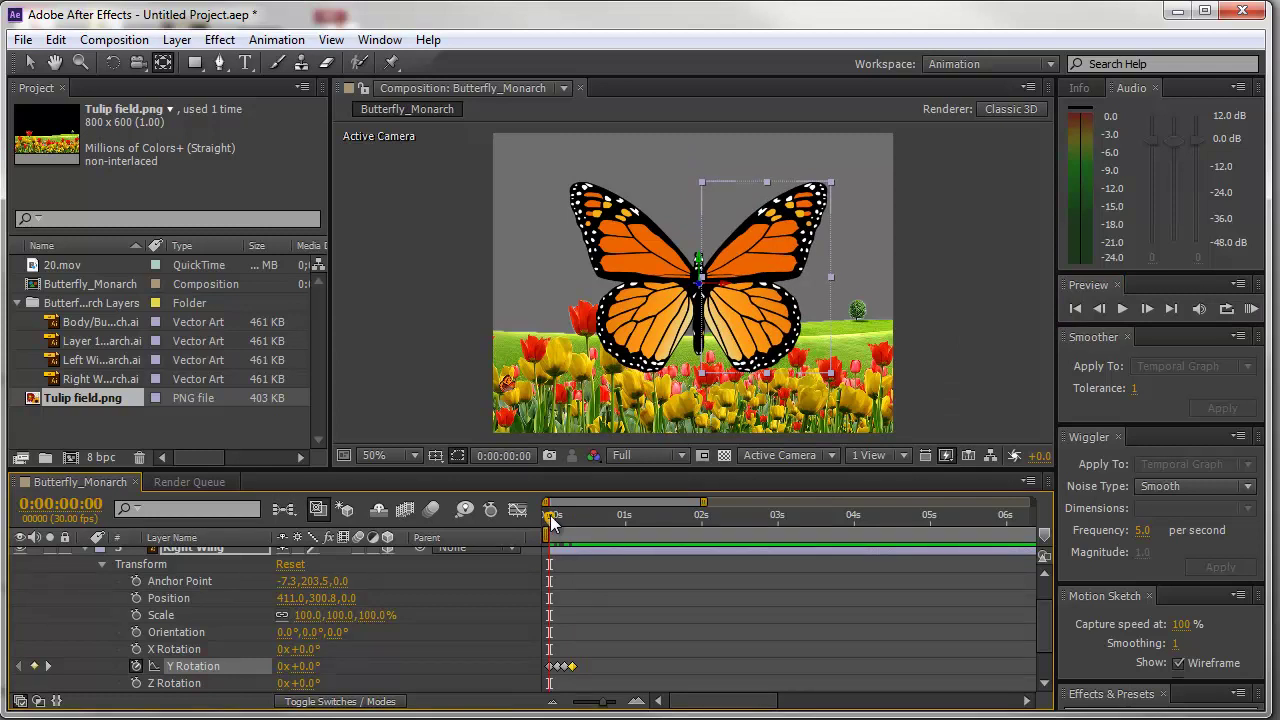
pyautogui.moveTo(550, 515); pyautogui.dragTo(588, 521)
pyautogui.click(18, 665)
pyautogui.click(1145, 307)
pyautogui.click(1145, 307)
pyautogui.click(1145, 307)
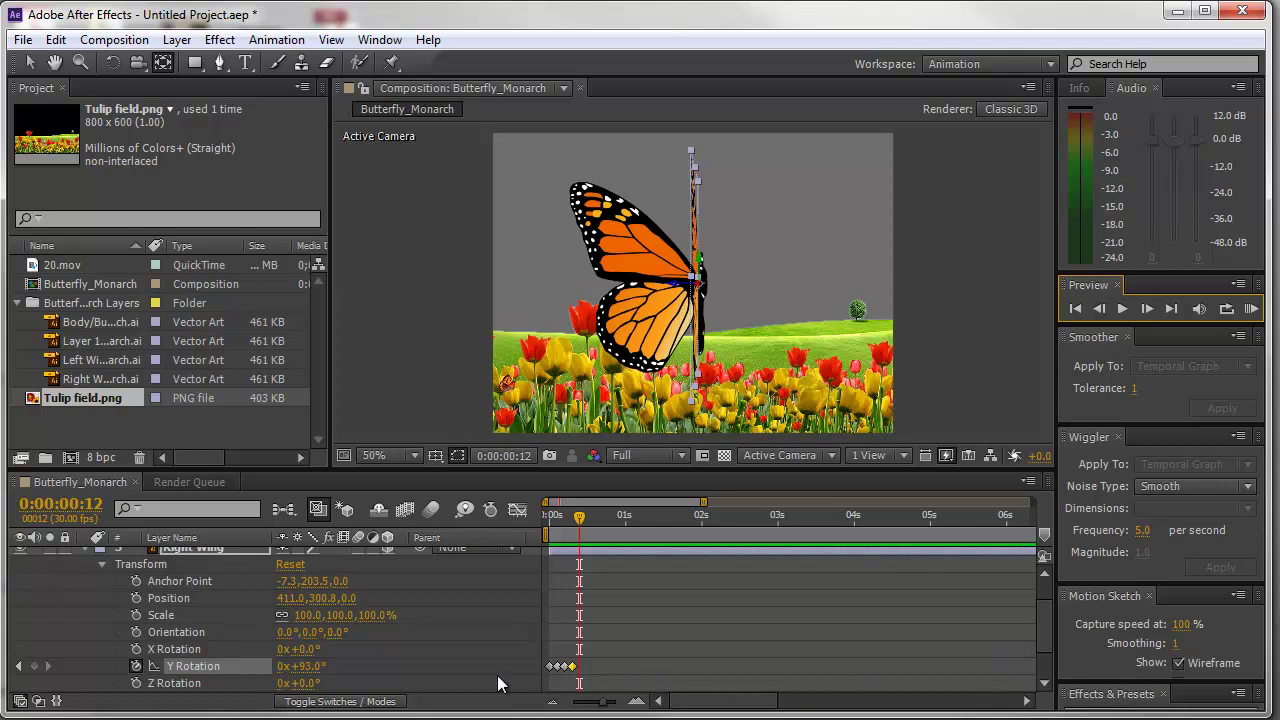
# Add the expression loopOut(Type="cycle") to the Right Wing's Y Rotation so its flap keyframes repeat
pyautogui.click(186, 667)
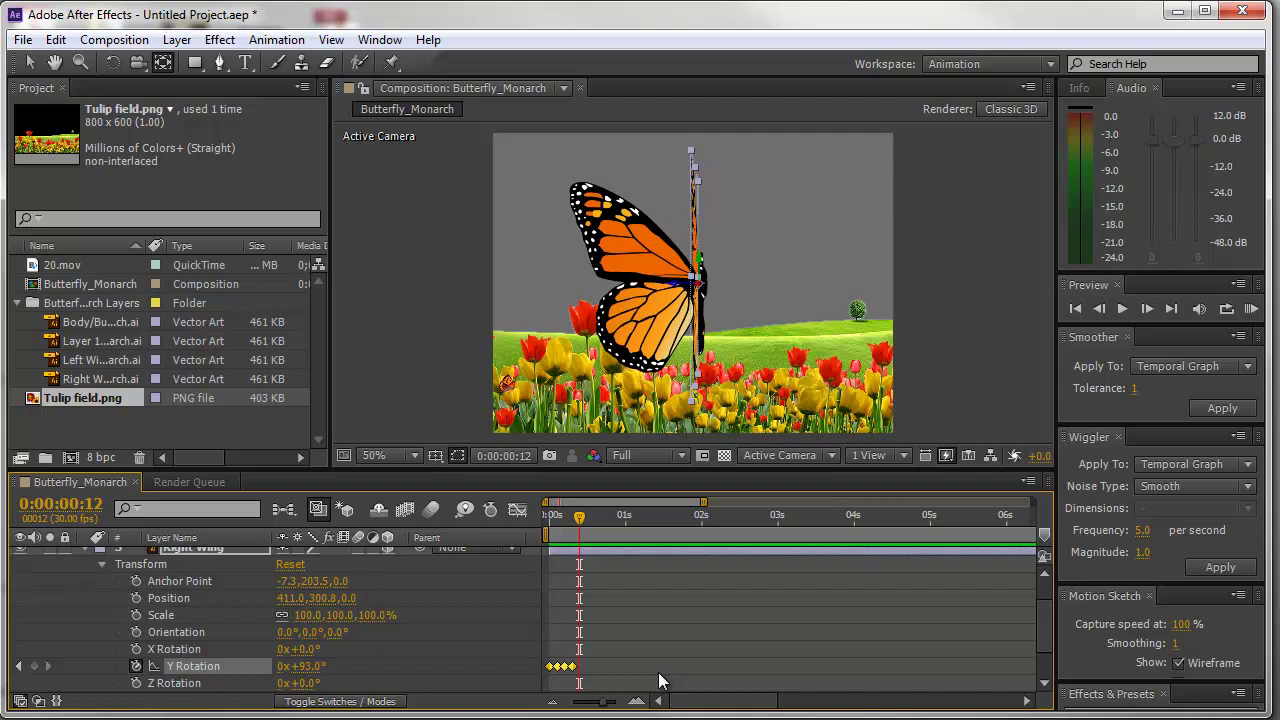
pyautogui.keyDown('alt'); pyautogui.click(137, 668); pyautogui.keyUp('alt')
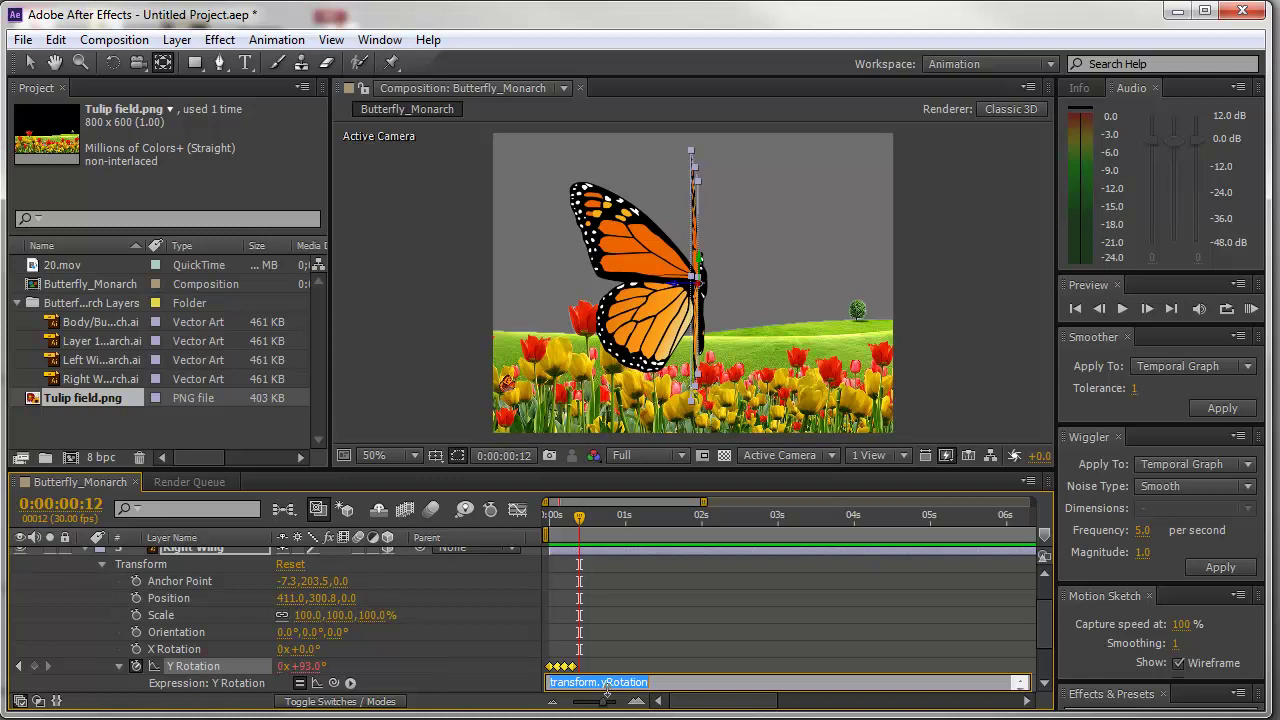
pyautogui.write('loop')
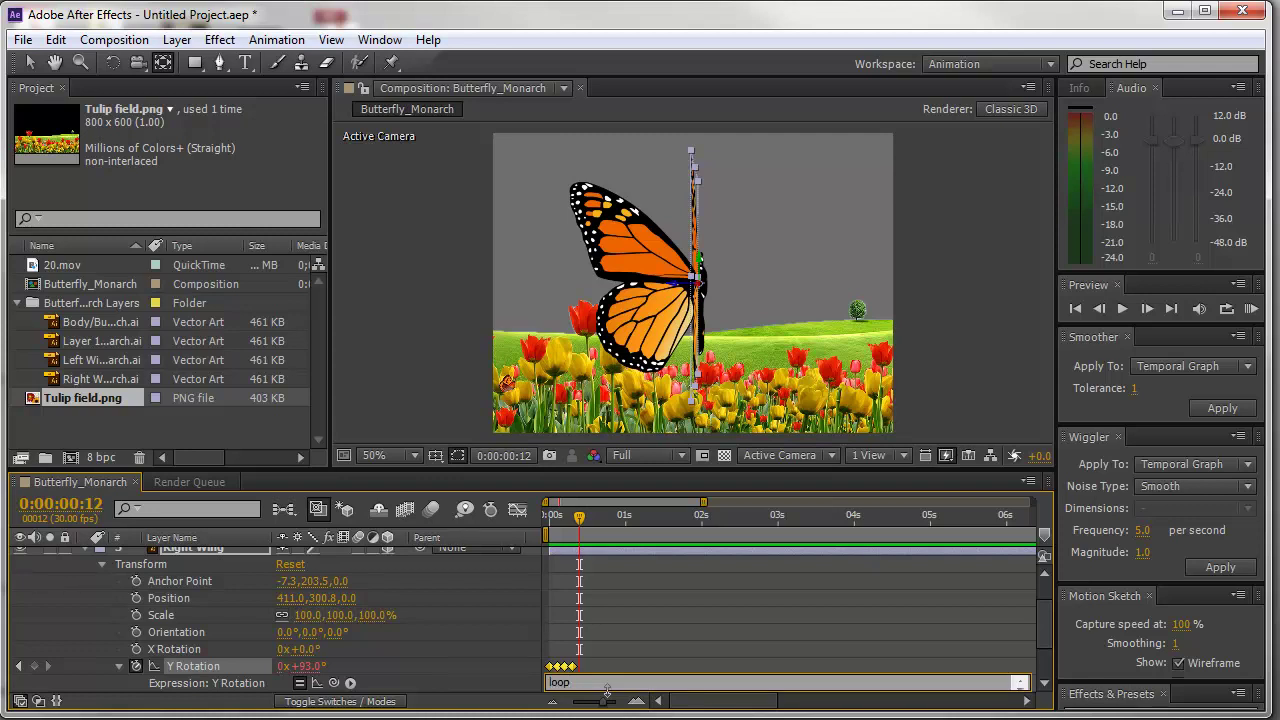
pyautogui.write('O')
pyautogui.write('ut')
pyautogui.write('(')
pyautogui.write('"')
pyautogui.write('ype')
pyautogui.write('=')
pyautogui.write('"')
pyautogui.write('cycle')
pyautogui.write('")')
pyautogui.moveTo(683, 682); pyautogui.dragTo(512, 676)
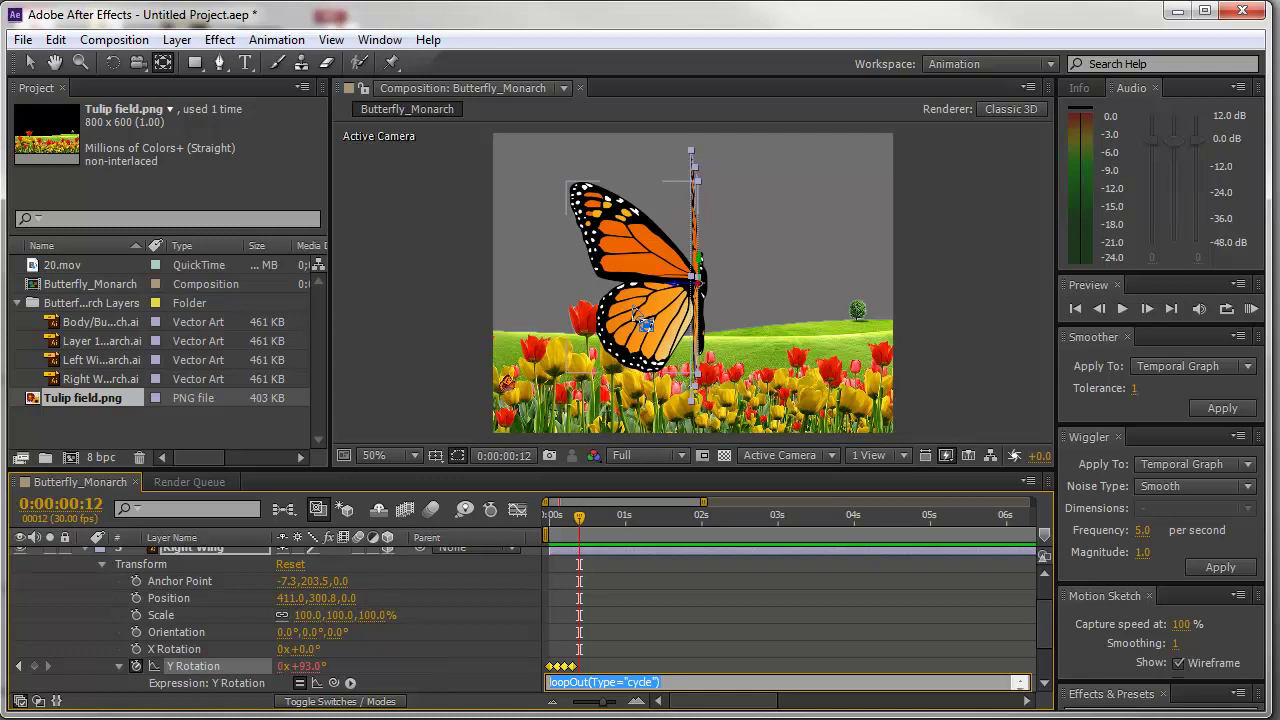
# Play back the looping right-wing flap and return to the beginning of the composition
pyautogui.click(1119, 308)
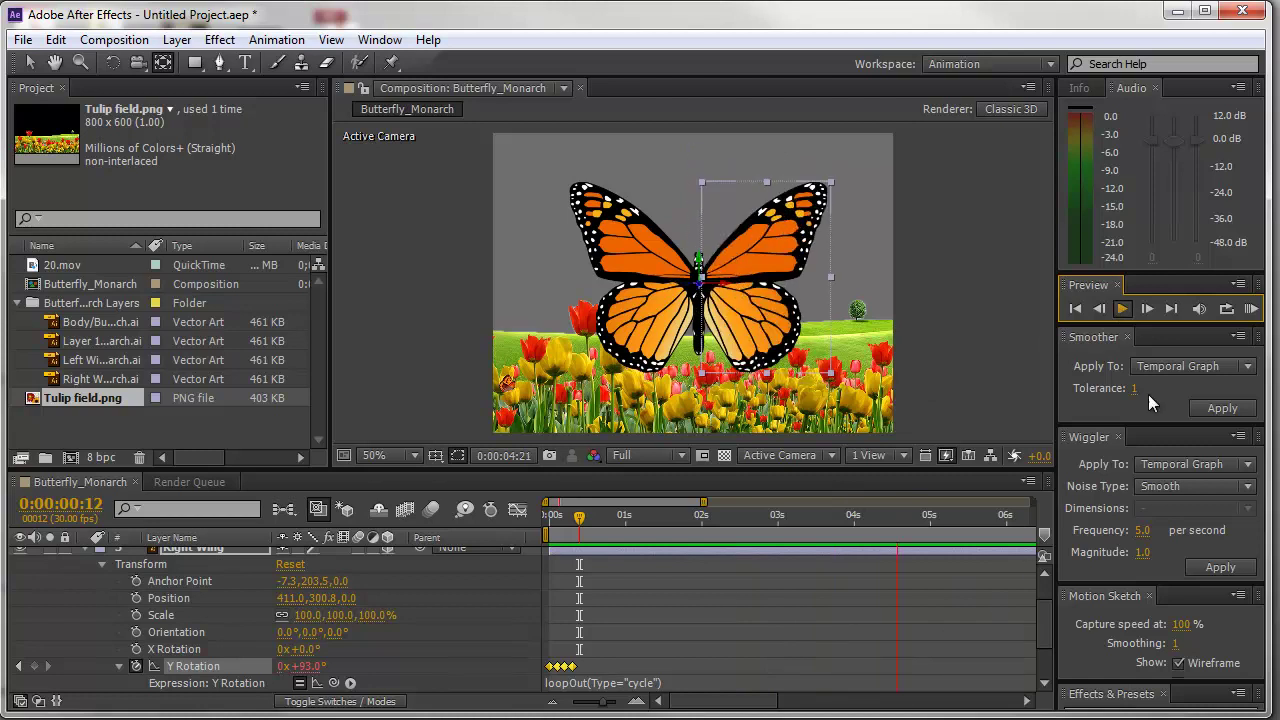
pyautogui.click(1122, 310)
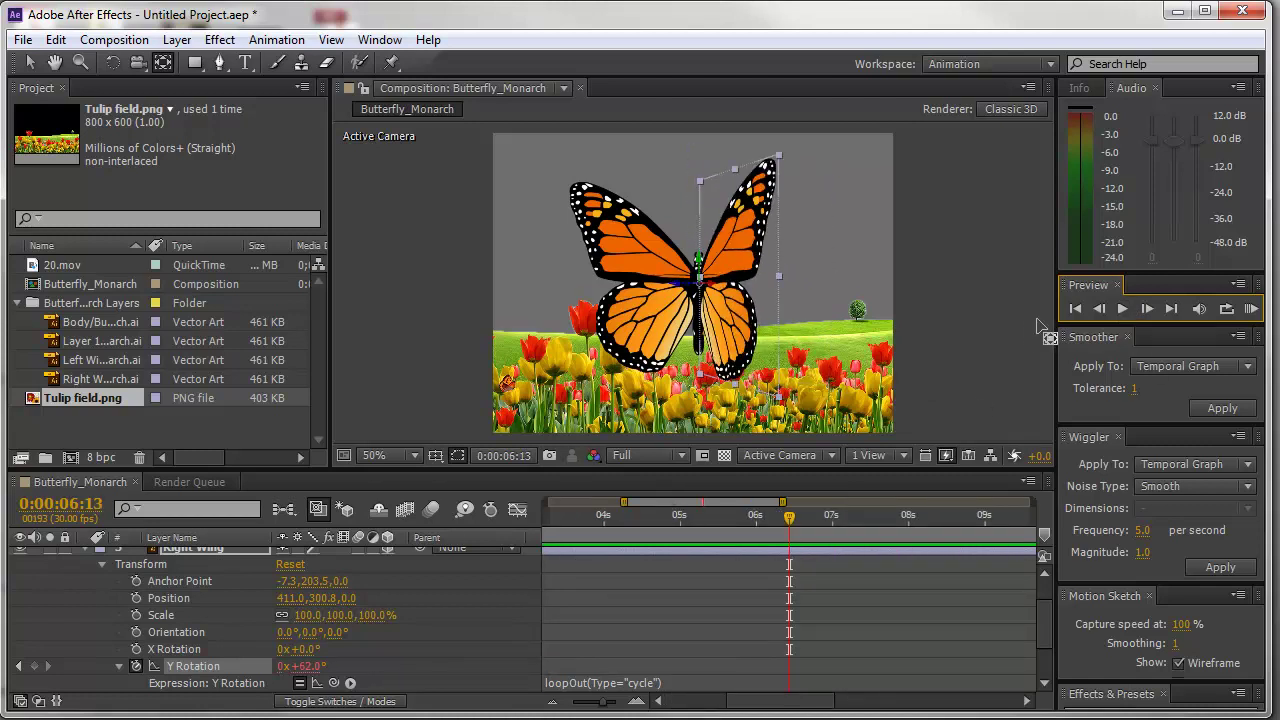
pyautogui.click(1075, 309)
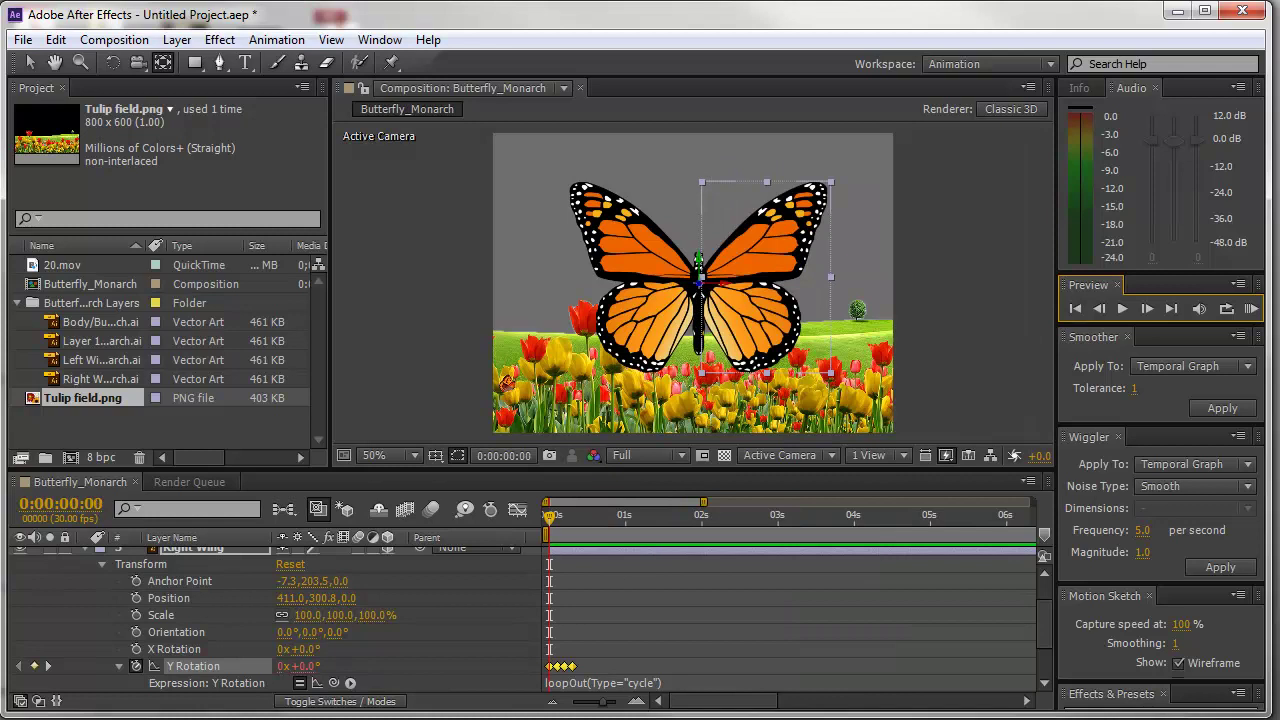
# Collapse the Right Wing layer, expand the Left Wing's Transform properties and move its anchor point to the body, at about 265, 204
pyautogui.scroll(2, 100, 585)
pyautogui.scroll(-2, 99, 579)
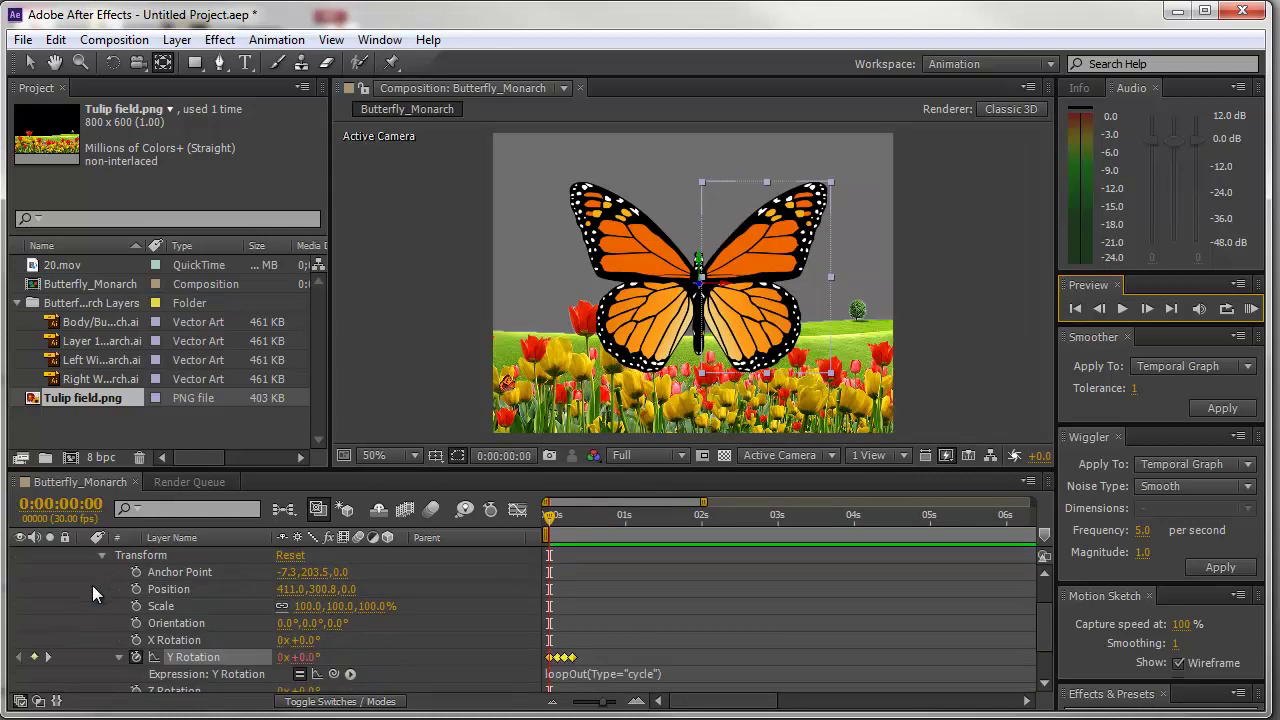
pyautogui.click(102, 556)
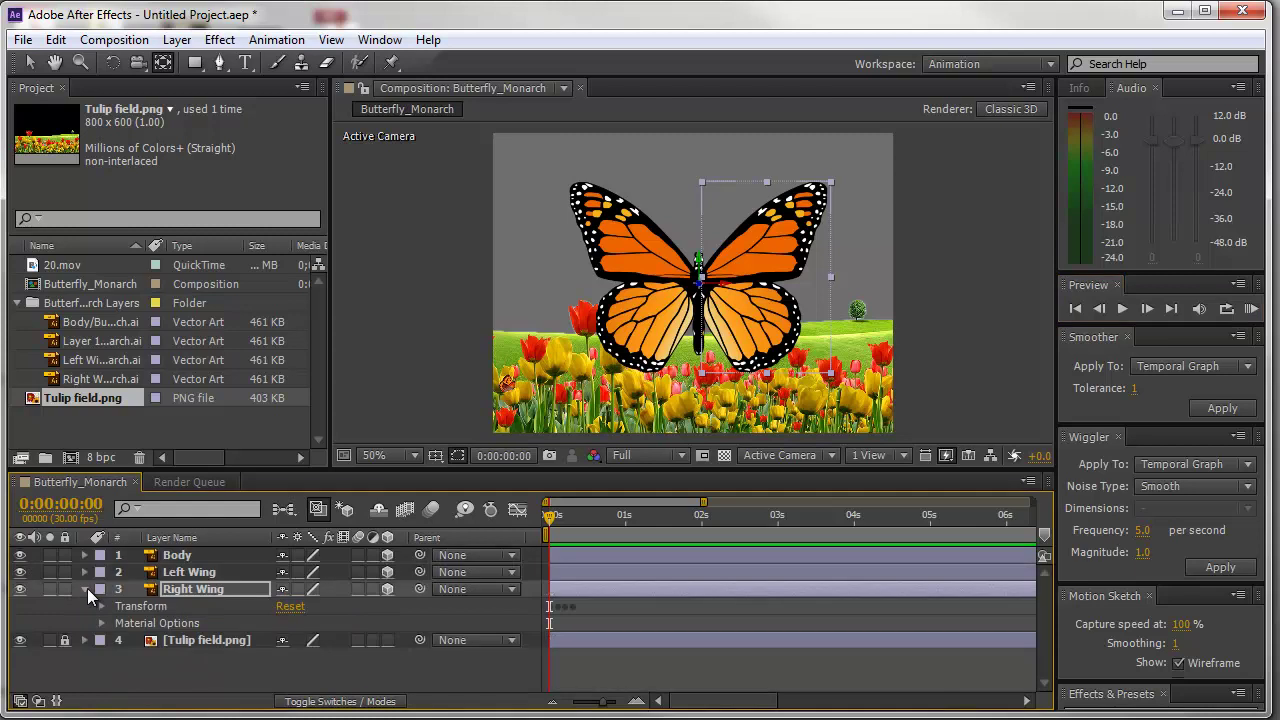
pyautogui.click(86, 589)
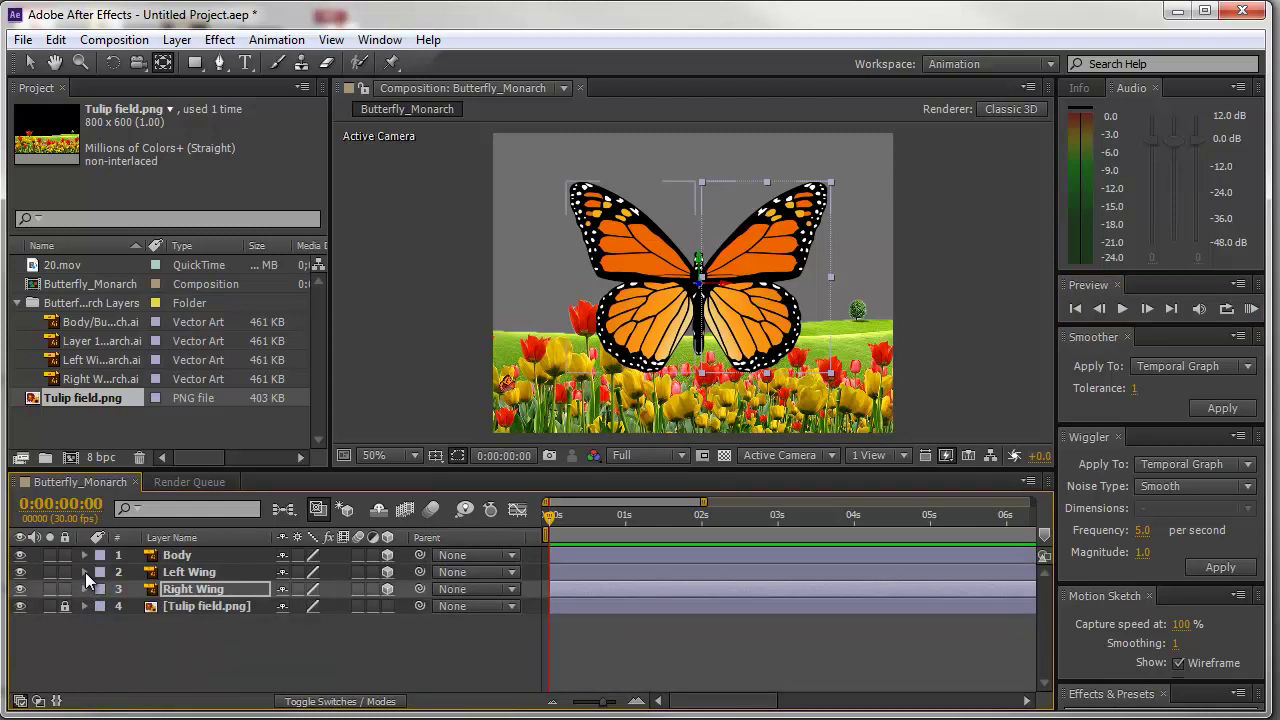
pyautogui.click(85, 572)
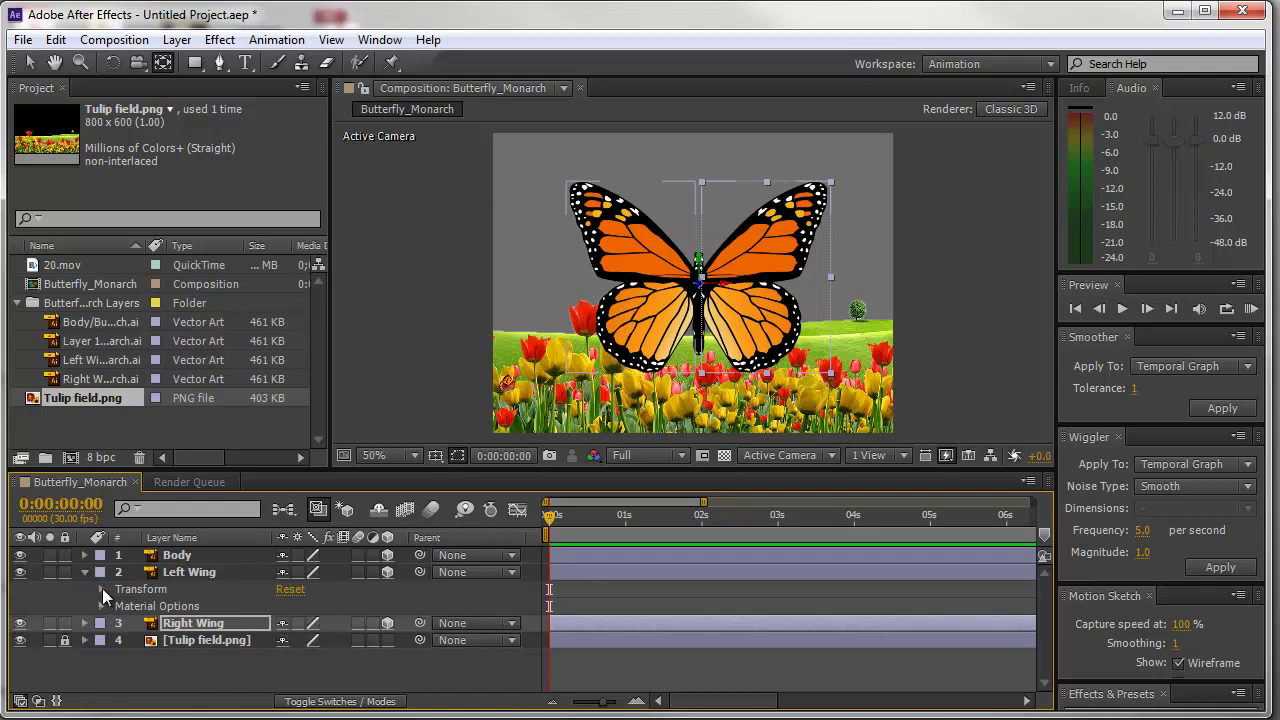
pyautogui.click(102, 588)
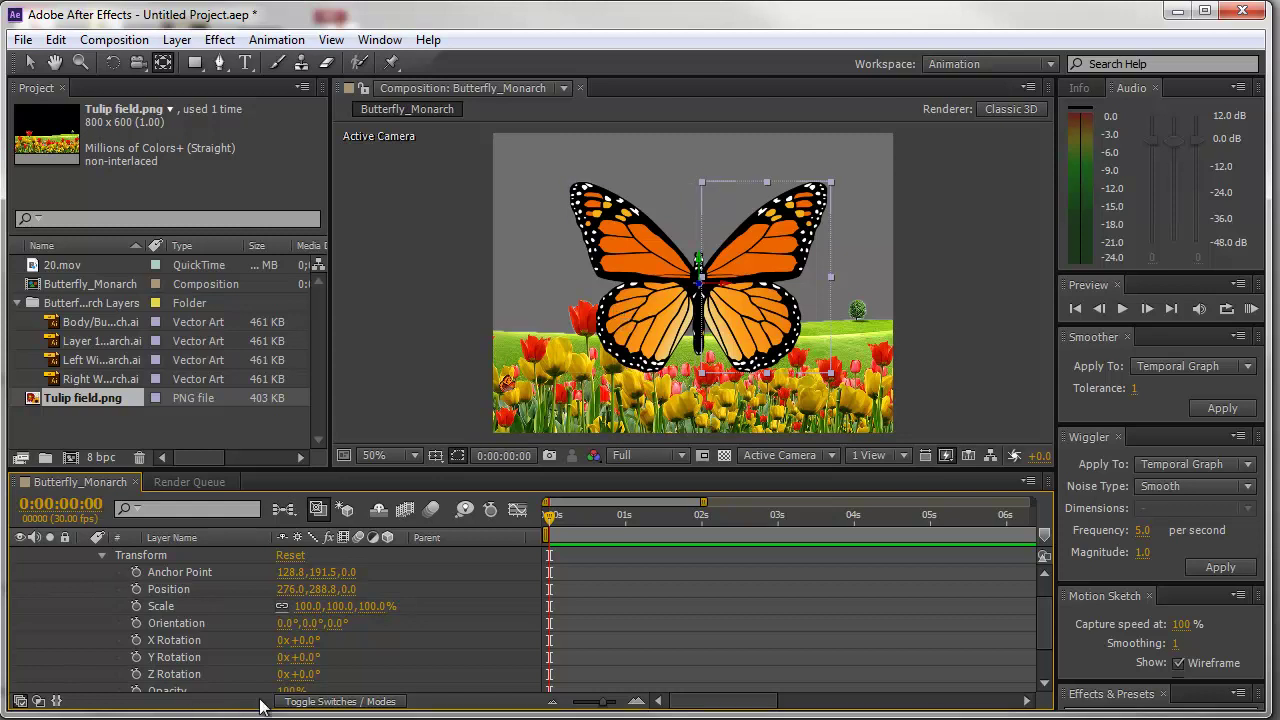
pyautogui.click(624, 274)
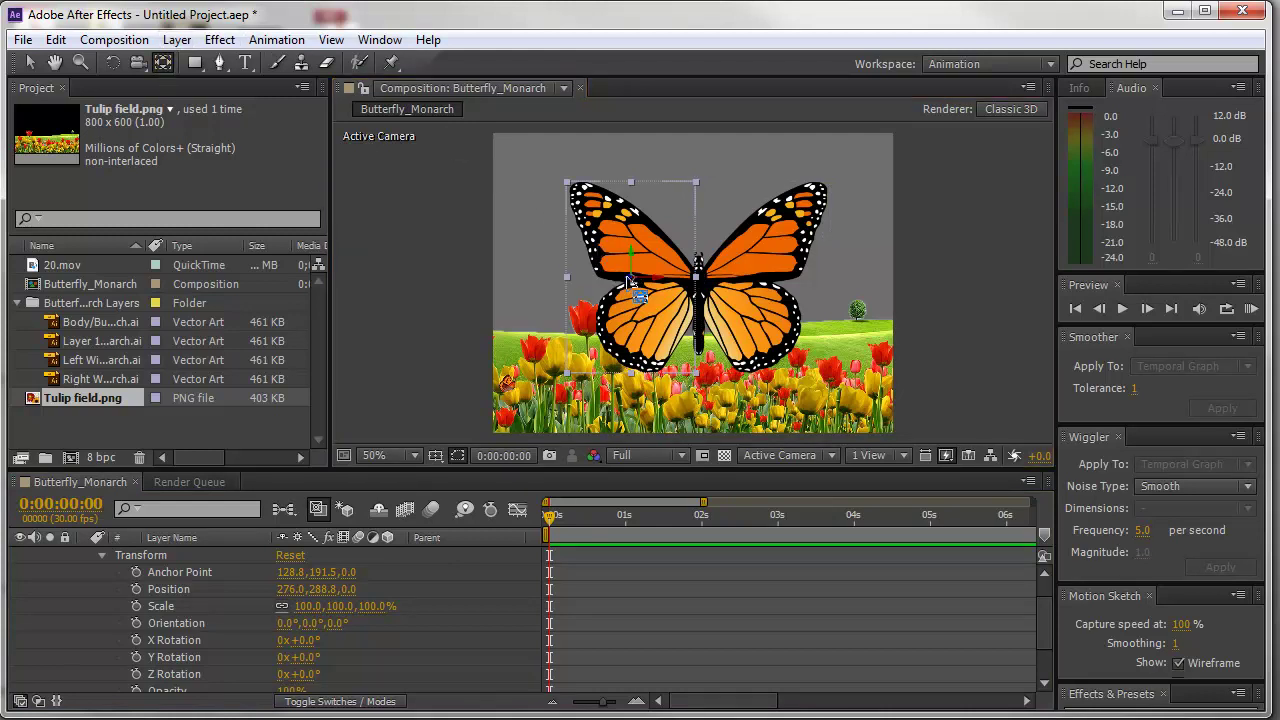
pyautogui.moveTo(643, 297); pyautogui.dragTo(710, 285)
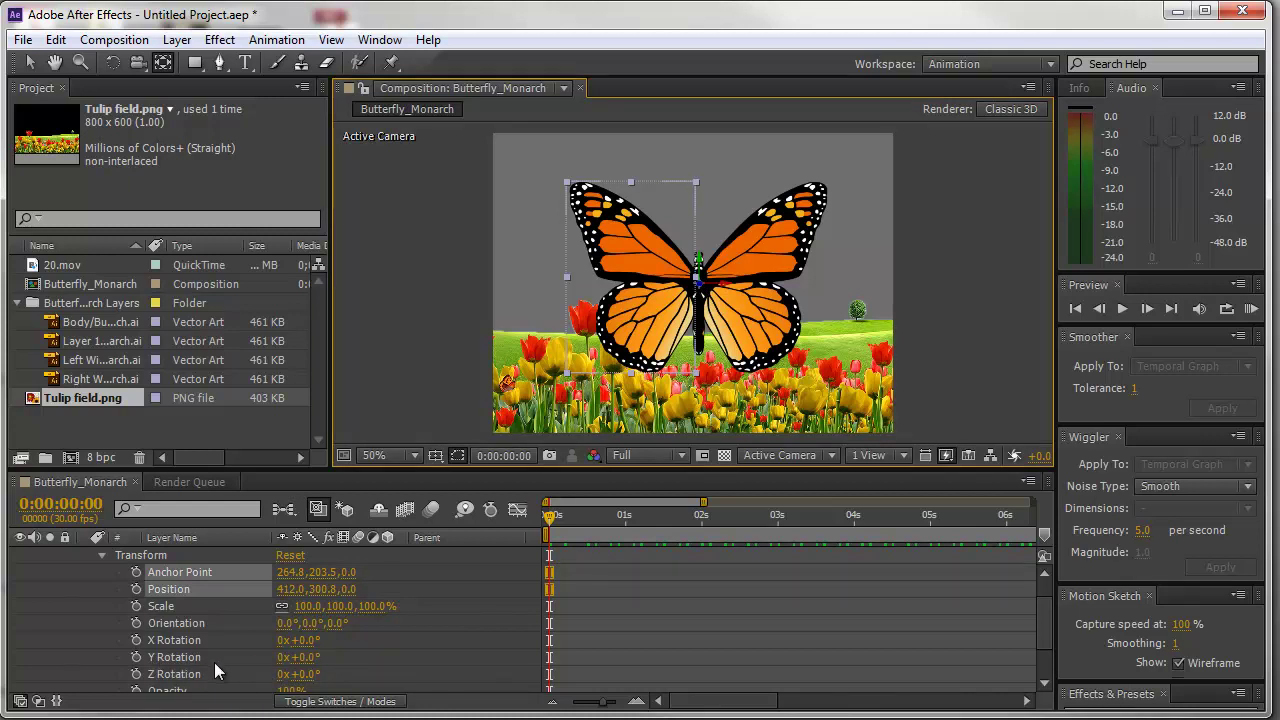
# Keyframe the Left Wing's Y Rotation at 0° on frame 0 and at -93° on frame 3
pyautogui.click(136, 657)
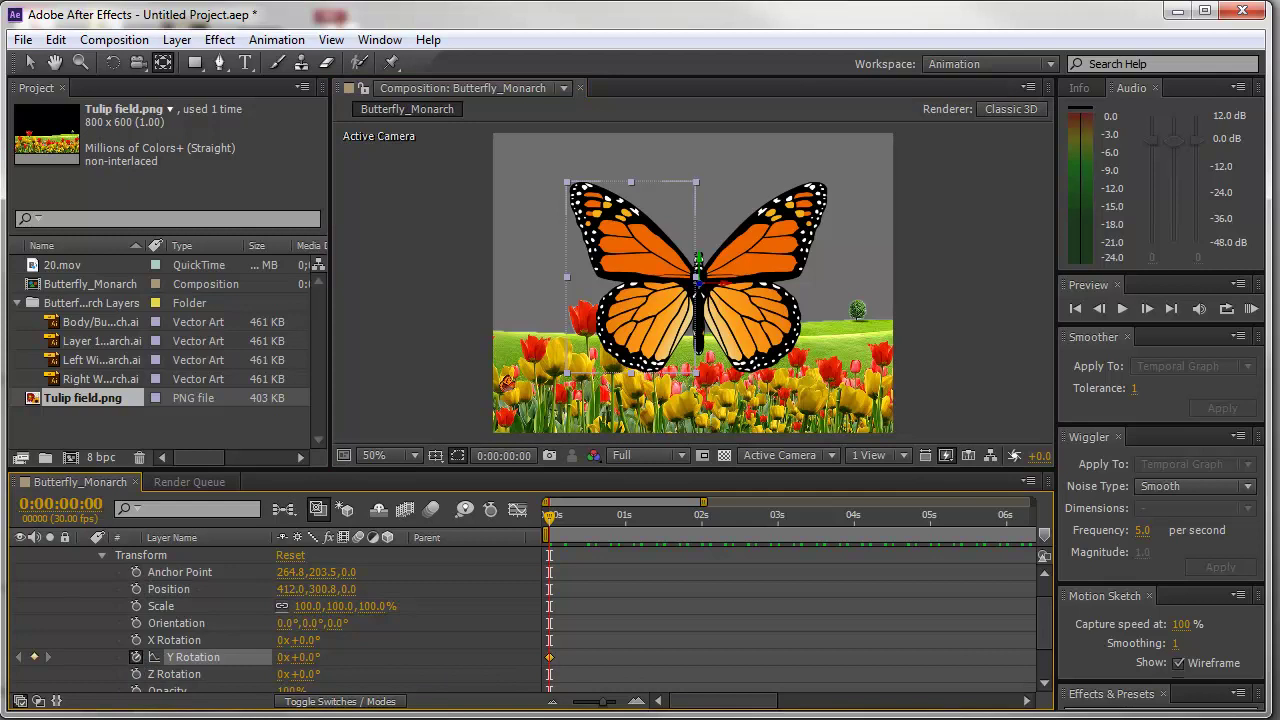
pyautogui.click(1147, 311)
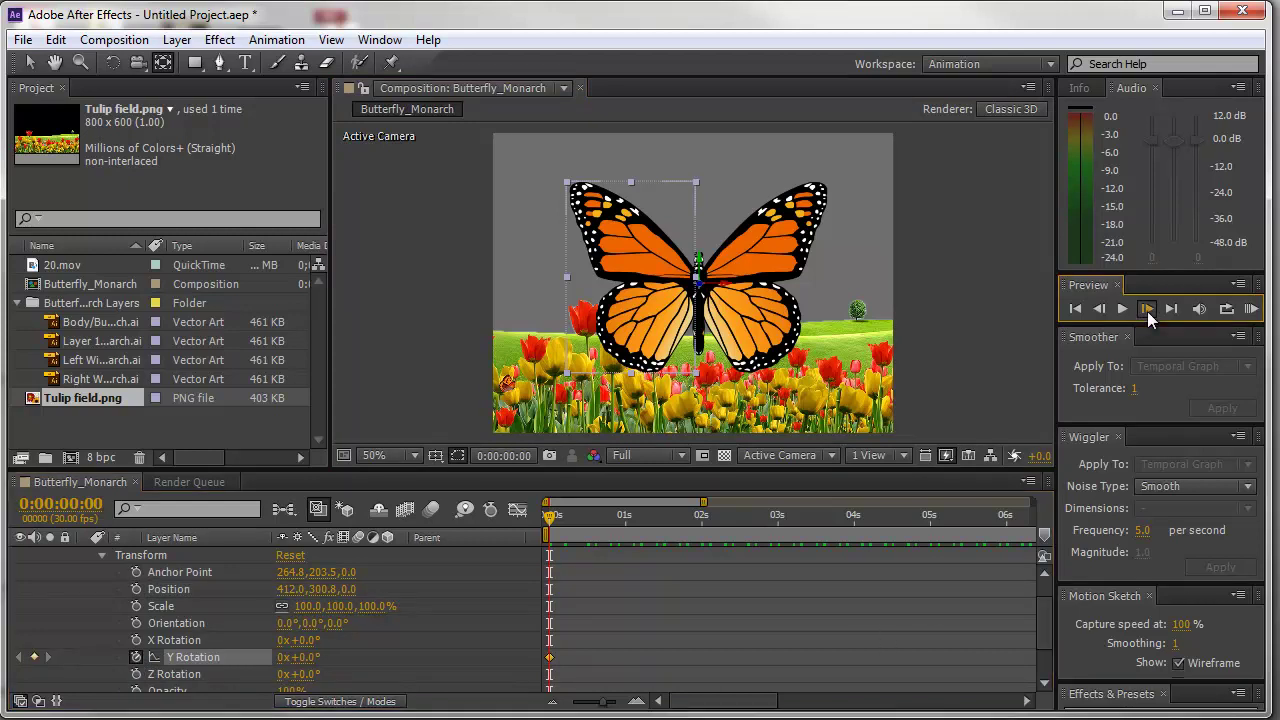
pyautogui.click(1147, 311)
pyautogui.click(1147, 311)
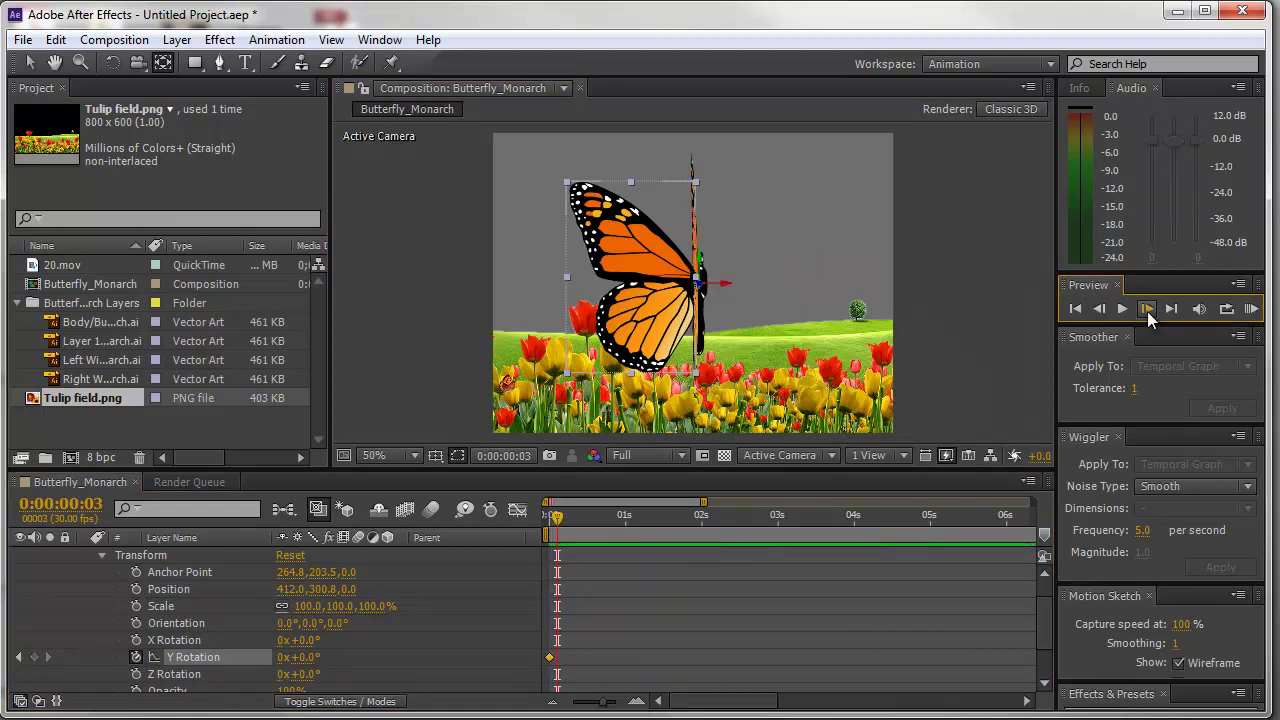
pyautogui.click(306, 657)
pyautogui.write('-93')
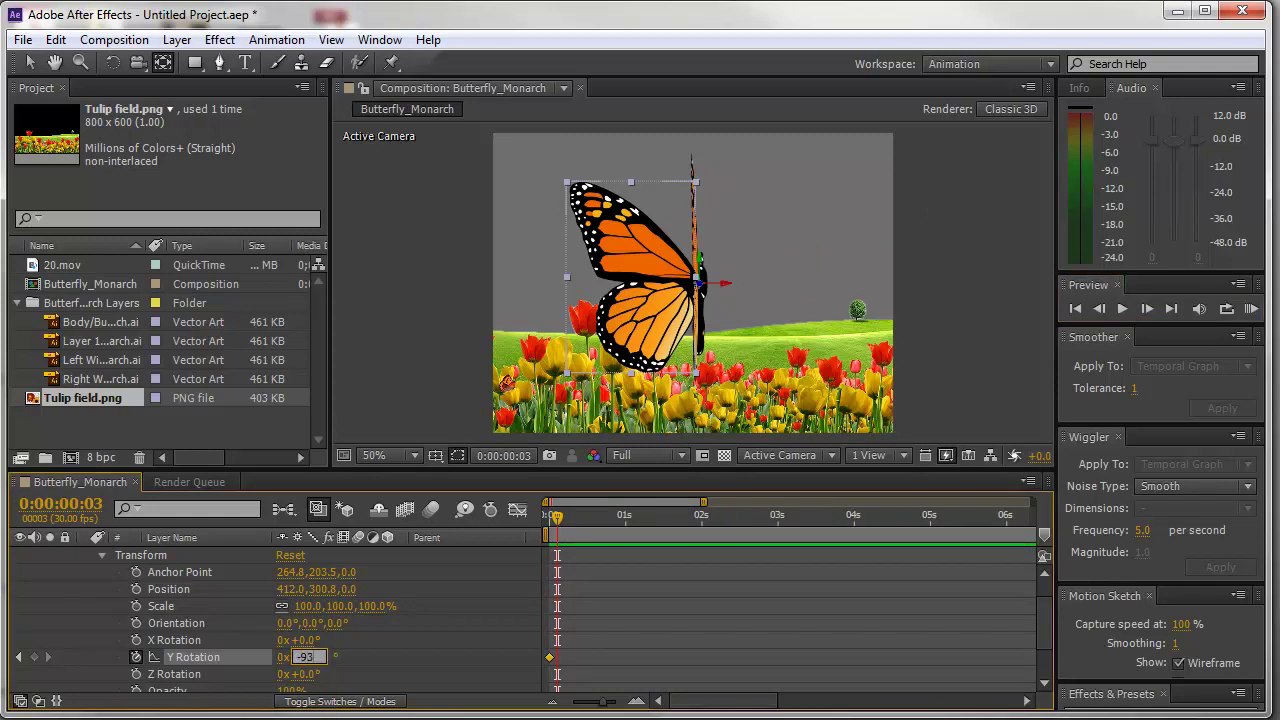
pyautogui.press('Return')
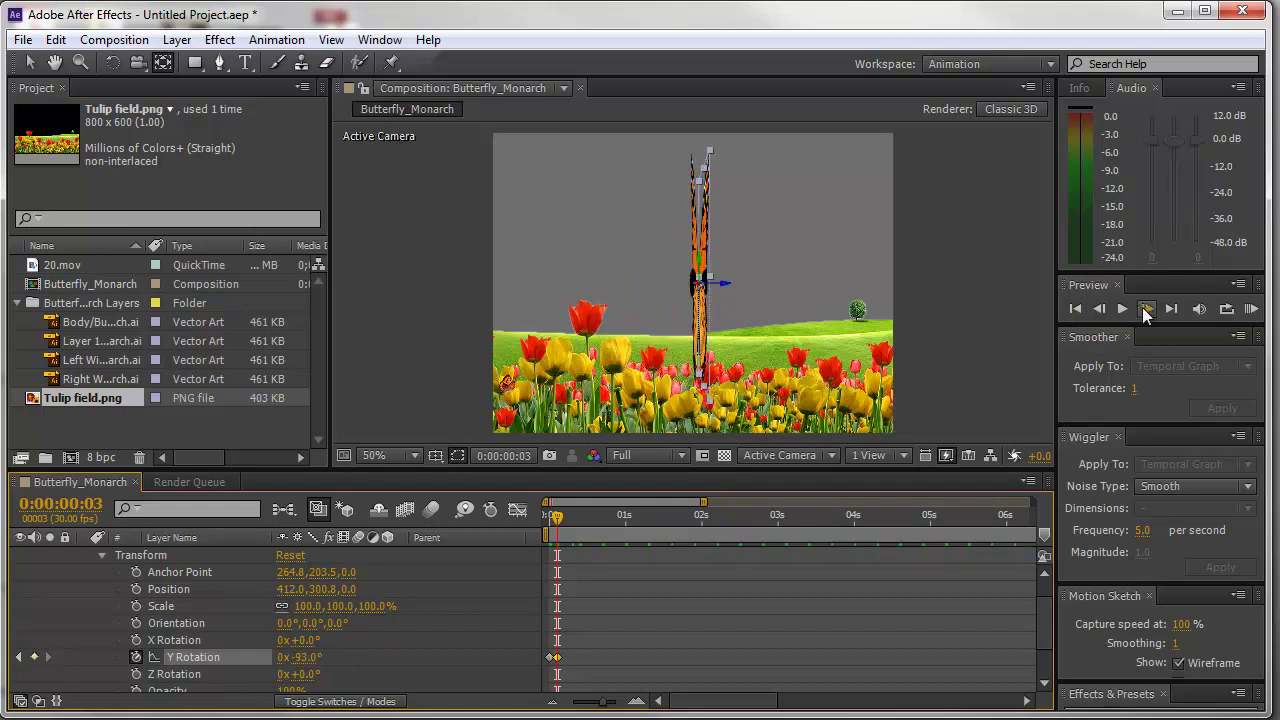
# Keyframe the Left Wing's Y Rotation back to 0° on frame 6
pyautogui.click(1146, 309)
pyautogui.click(1146, 309)
pyautogui.click(1146, 309)
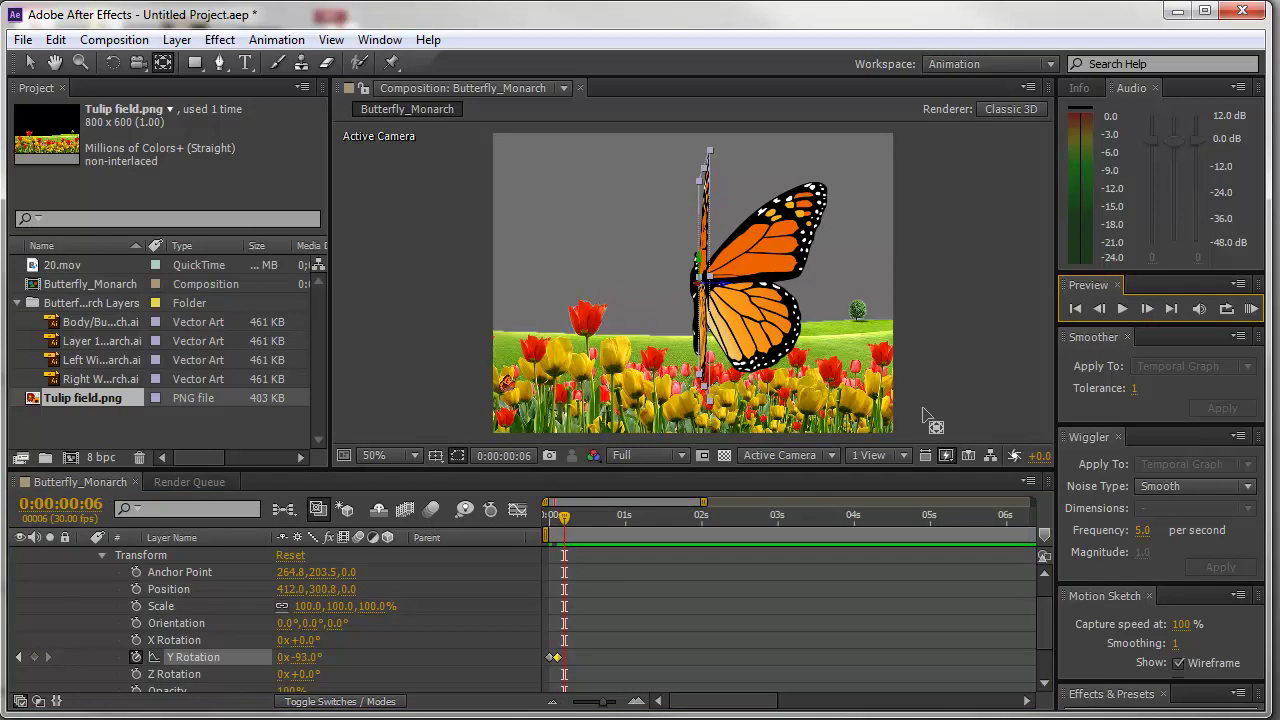
pyautogui.click(305, 657)
pyautogui.write('0')
pyautogui.press('Return')
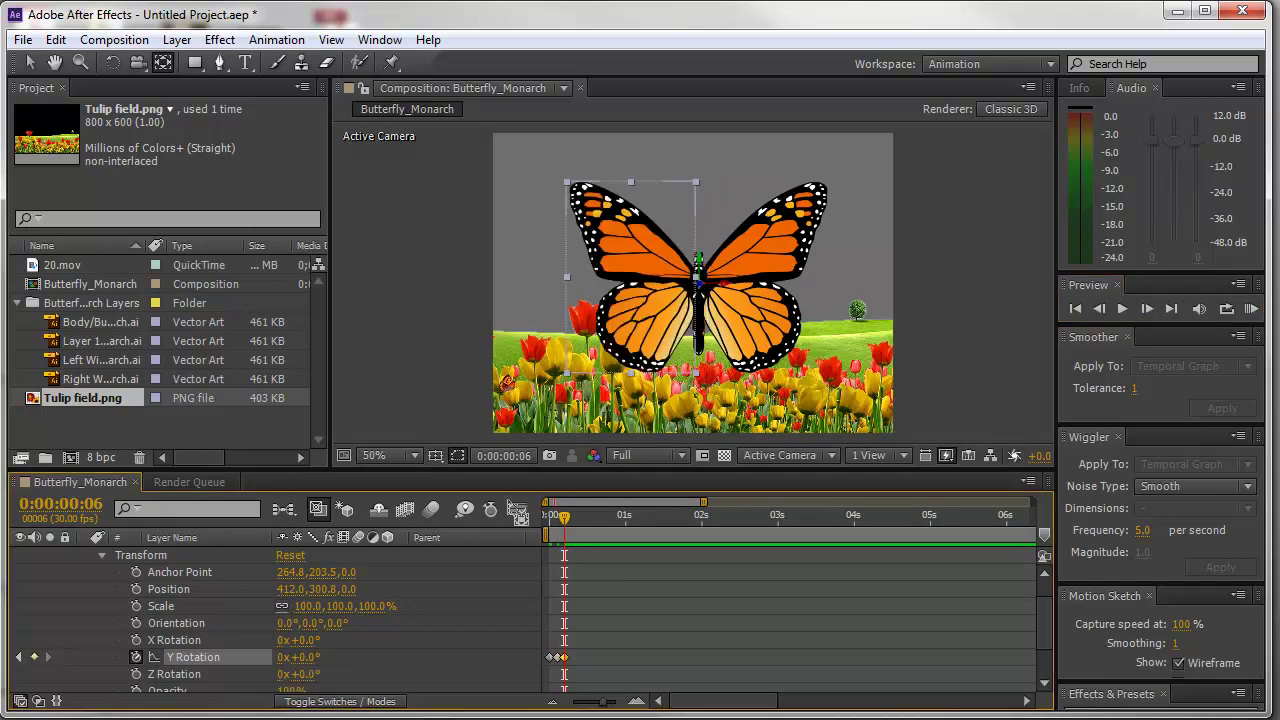
# Keyframe the Left Wing's Y Rotation at -93° on frame 9
pyautogui.click(1147, 307)
pyautogui.click(1147, 307)
pyautogui.click(1147, 307)
pyautogui.click(306, 657)
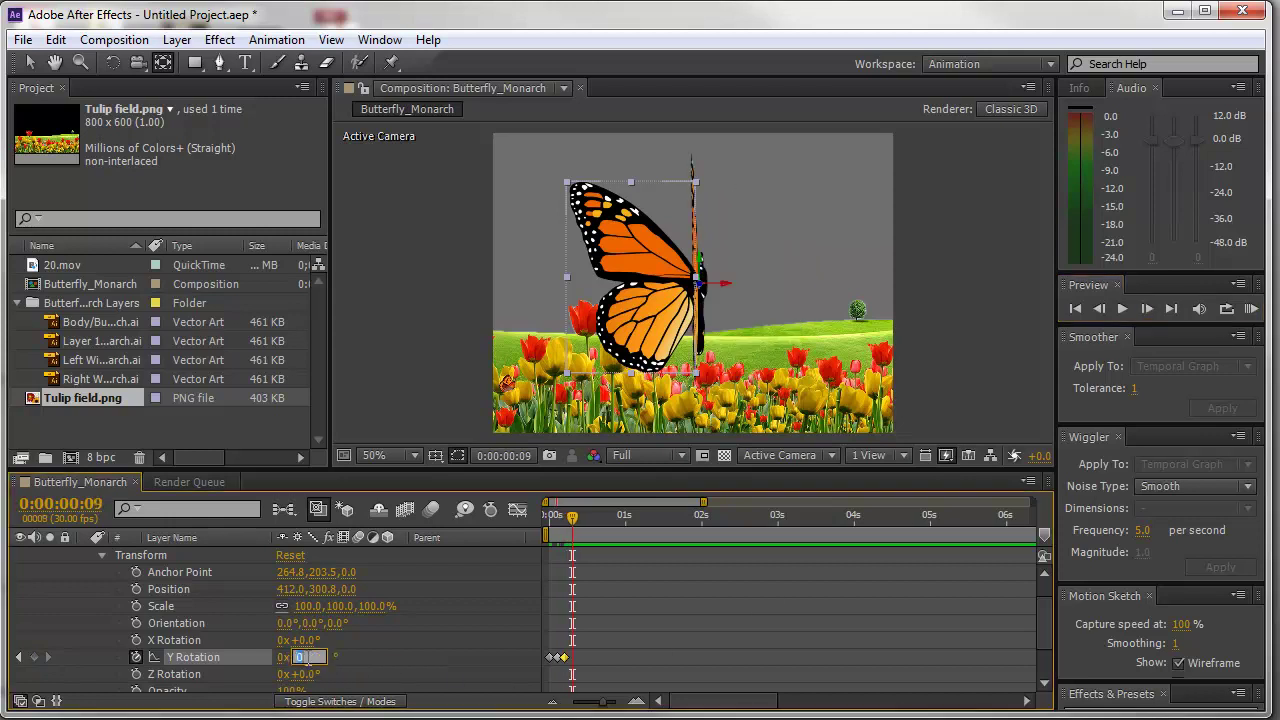
pyautogui.write('-93')
pyautogui.press('Return')
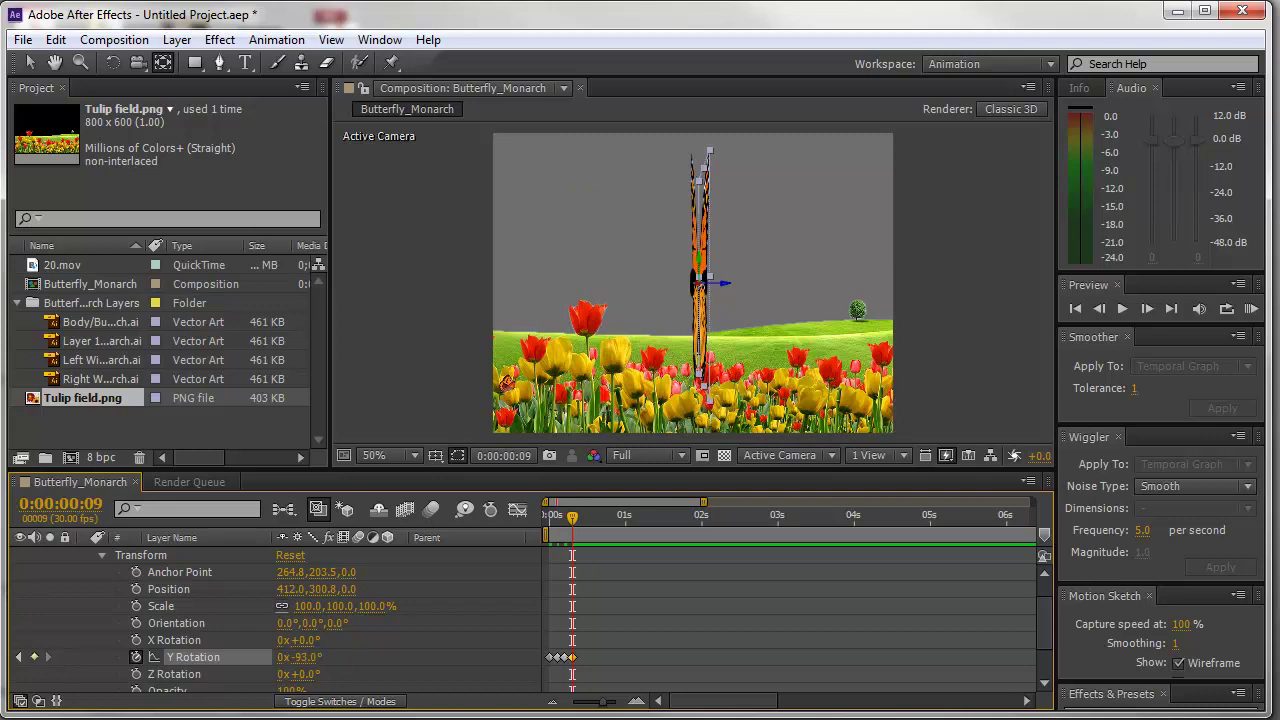
# With the current time on frame 12, loop the Left Wing's Y Rotation with the expression loopOut(Type="cycle") and play back the flapping
pyautogui.click(569, 517)
pyautogui.moveTo(569, 517)
pyautogui.mouseDown()
pyautogui.moveTo(555, 528)
pyautogui.moveTo(579, 527)
pyautogui.mouseUp()
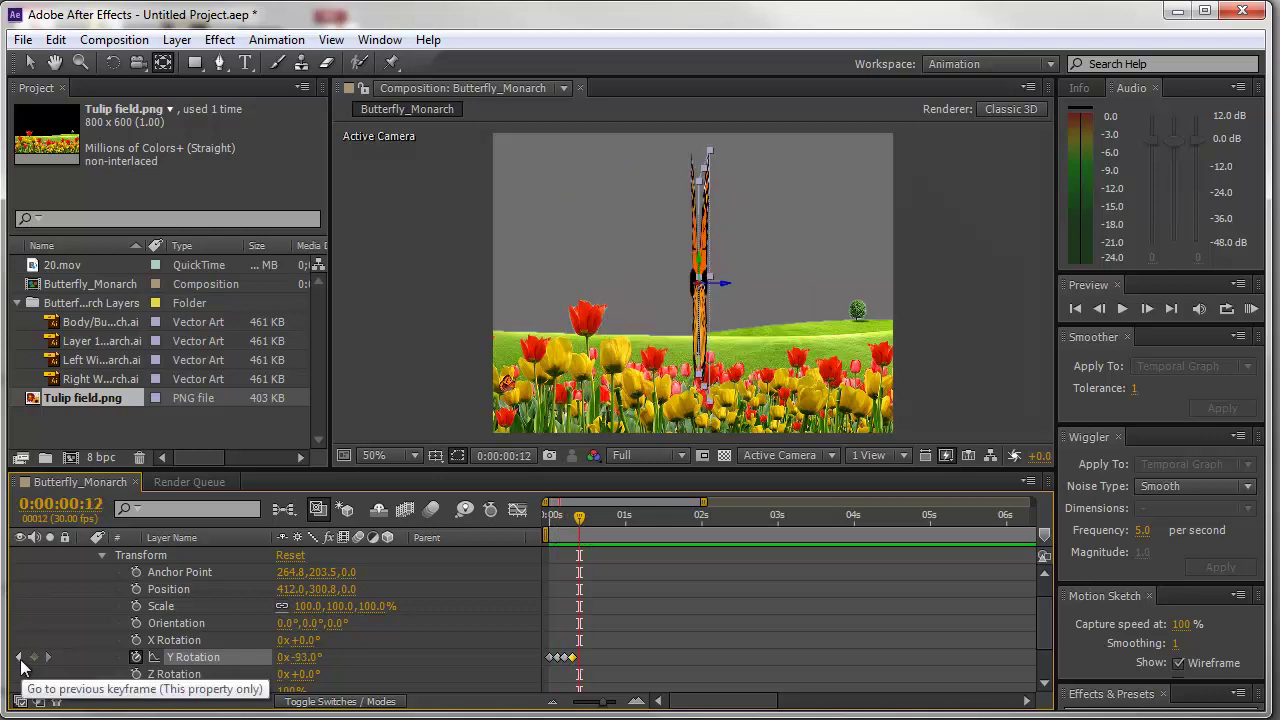
pyautogui.click(19, 658)
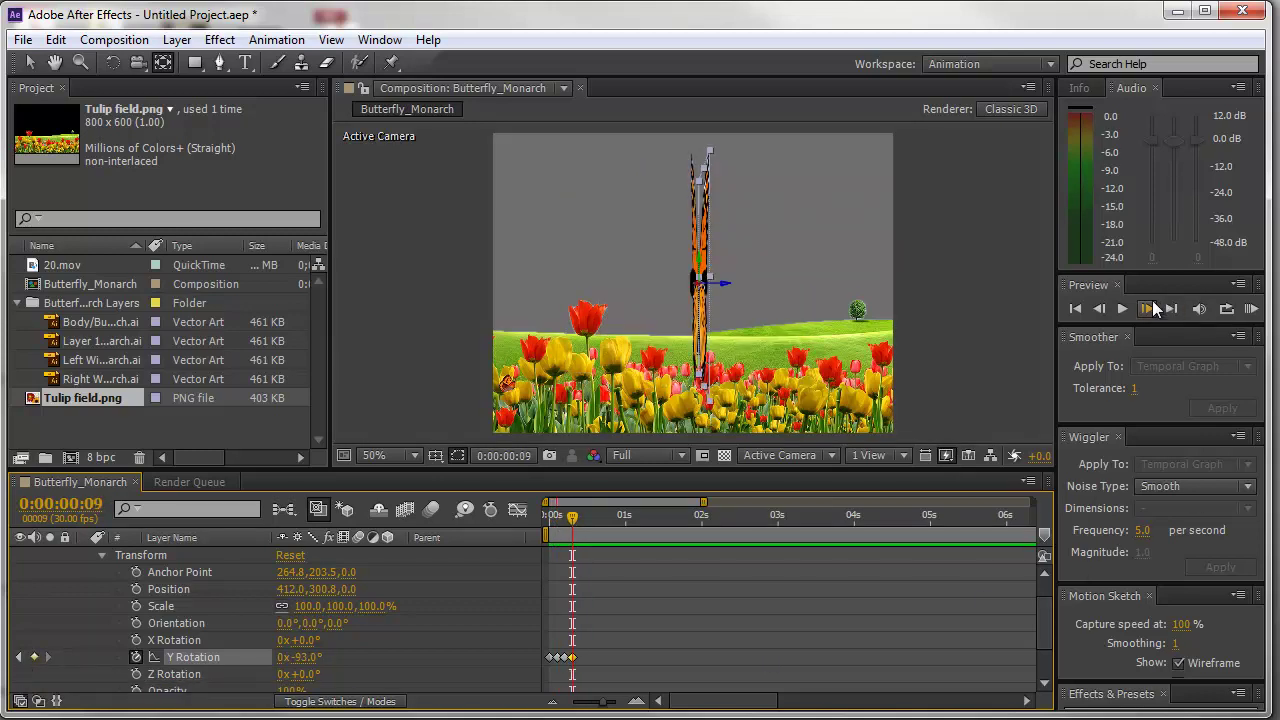
pyautogui.click(1145, 306)
pyautogui.click(1145, 306)
pyautogui.click(1145, 306)
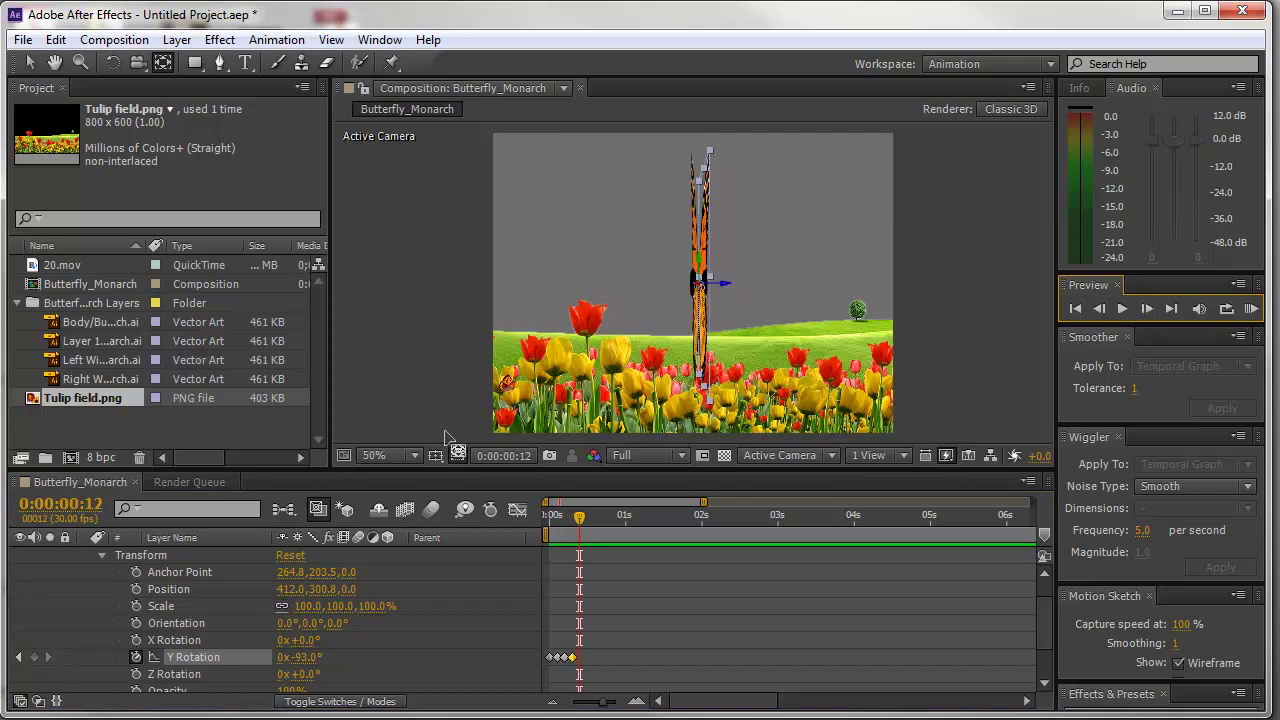
pyautogui.keyDown('alt'); pyautogui.click(136, 657); pyautogui.keyUp('alt')
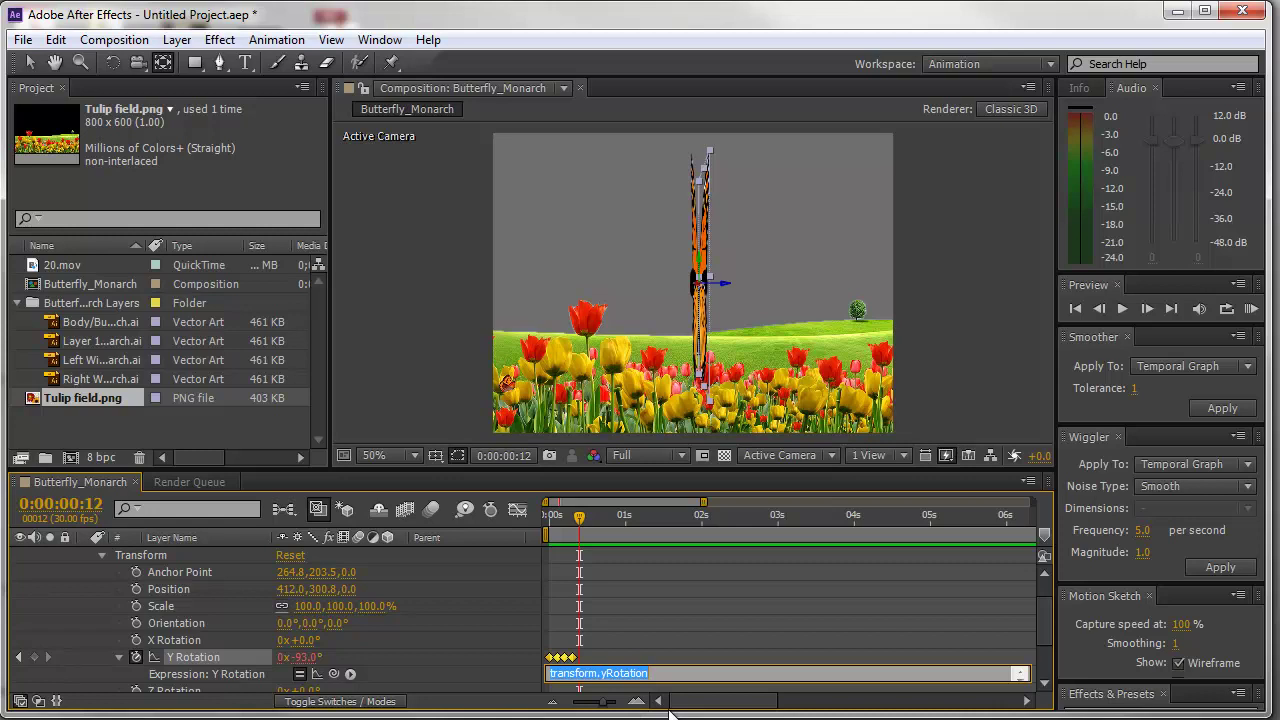
pyautogui.write('loopOut(Type="cycle")')
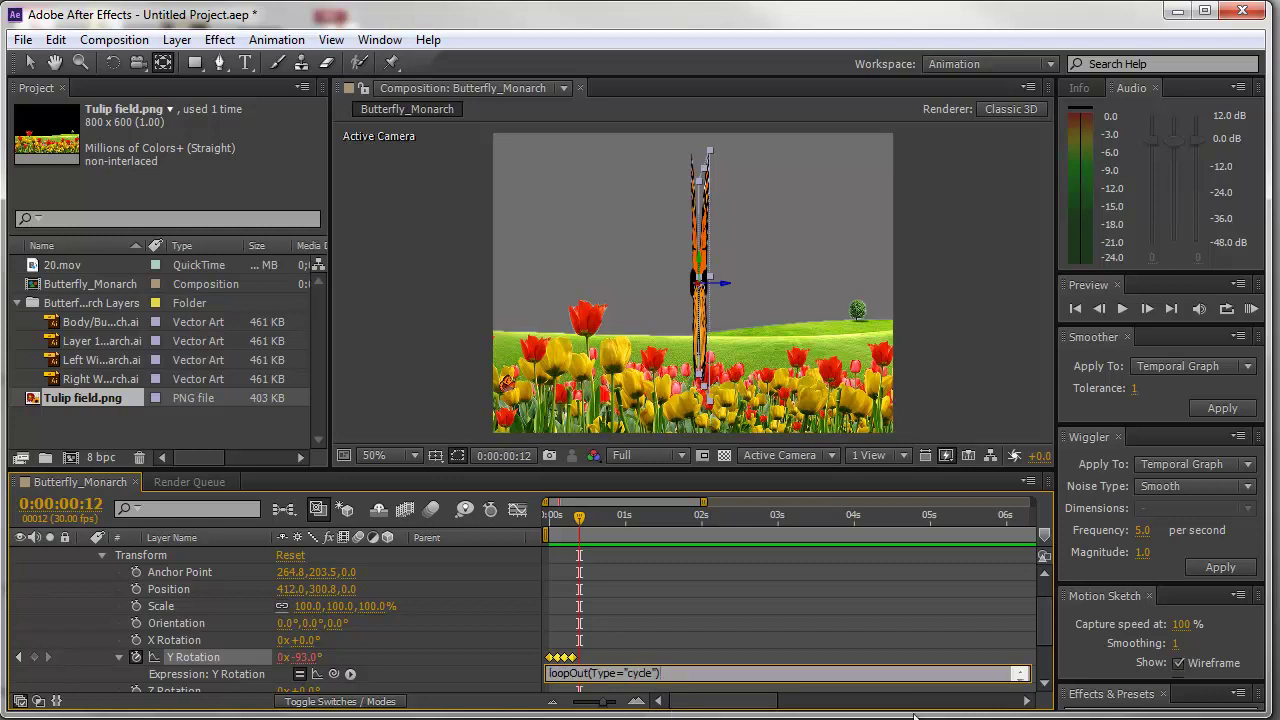
pyautogui.click(1122, 308)
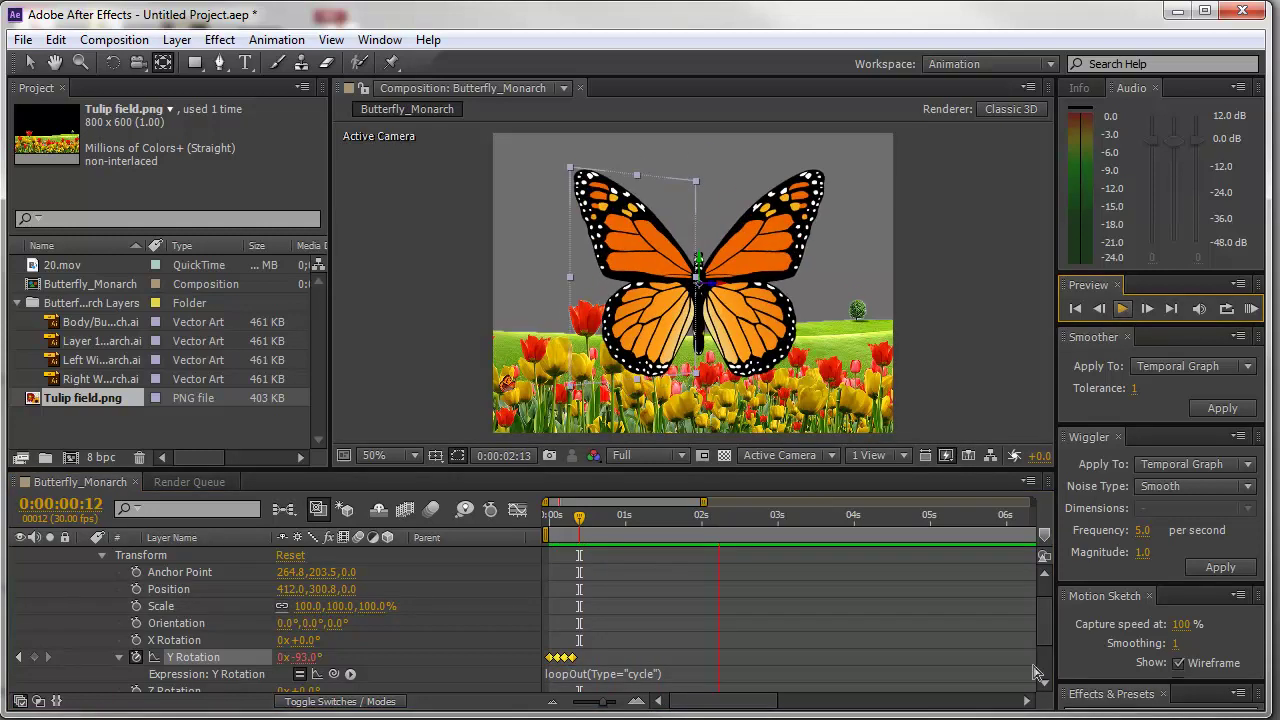
# Stop the playback, return to frame 0, and parent the Right Wing and Left Wing layers to the Body layer
pyautogui.click(1076, 310)
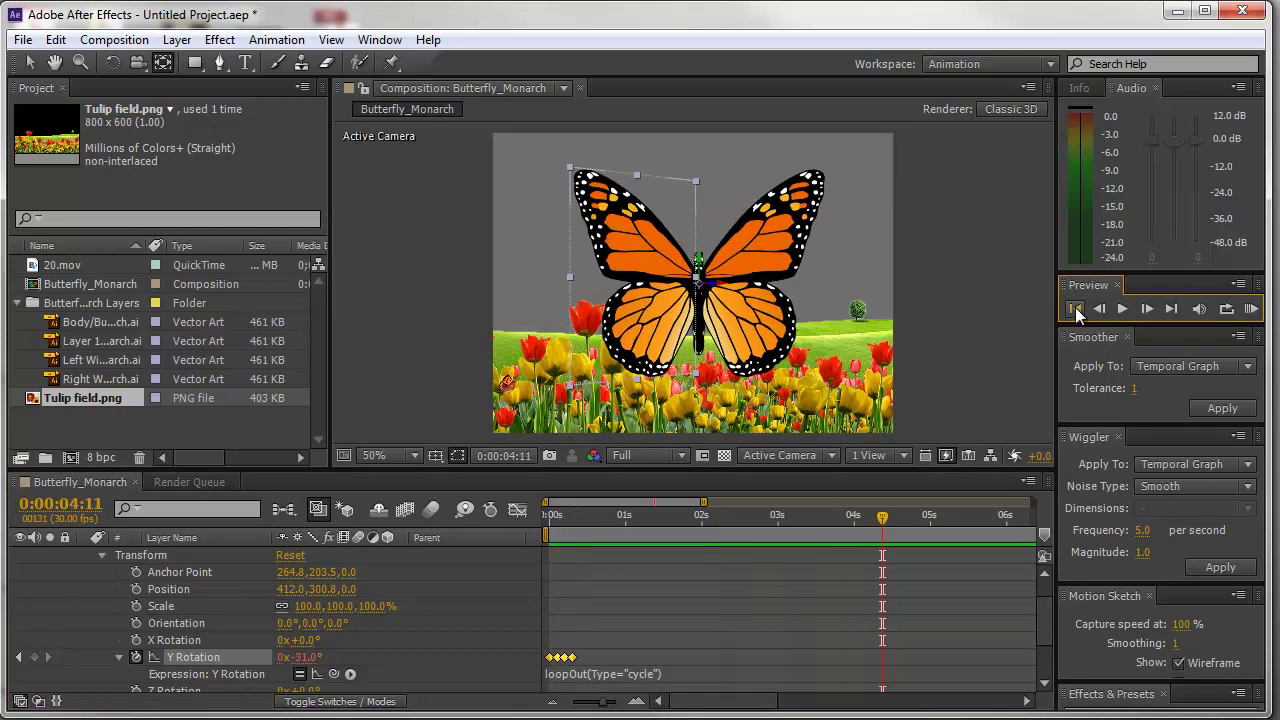
pyautogui.click(1075, 309)
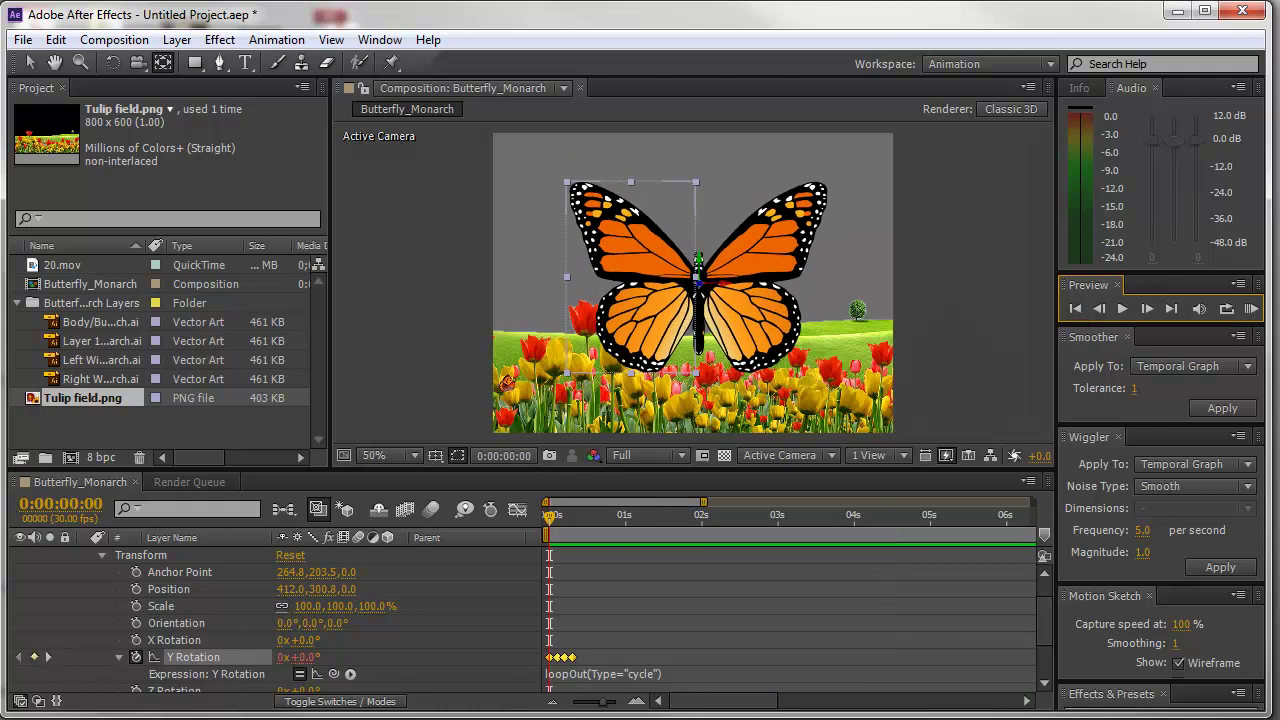
pyautogui.scroll(1, 84, 586)
pyautogui.click(84, 573)
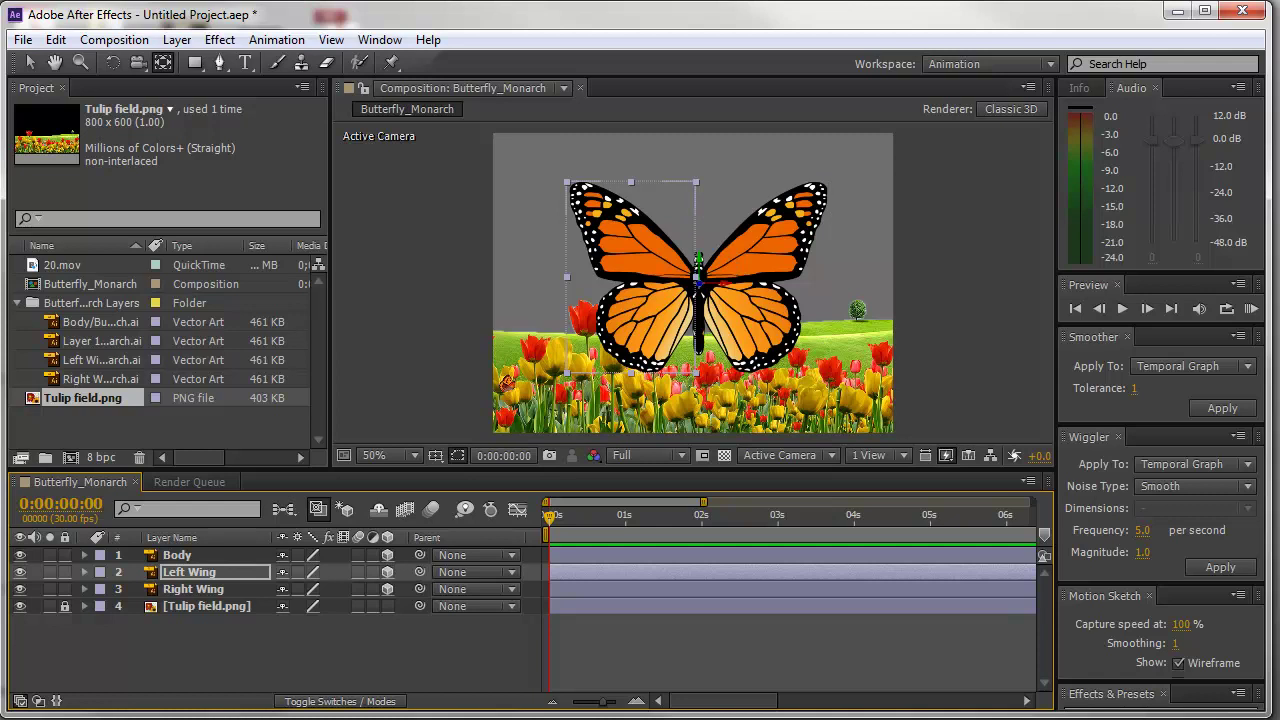
pyautogui.click(240, 589)
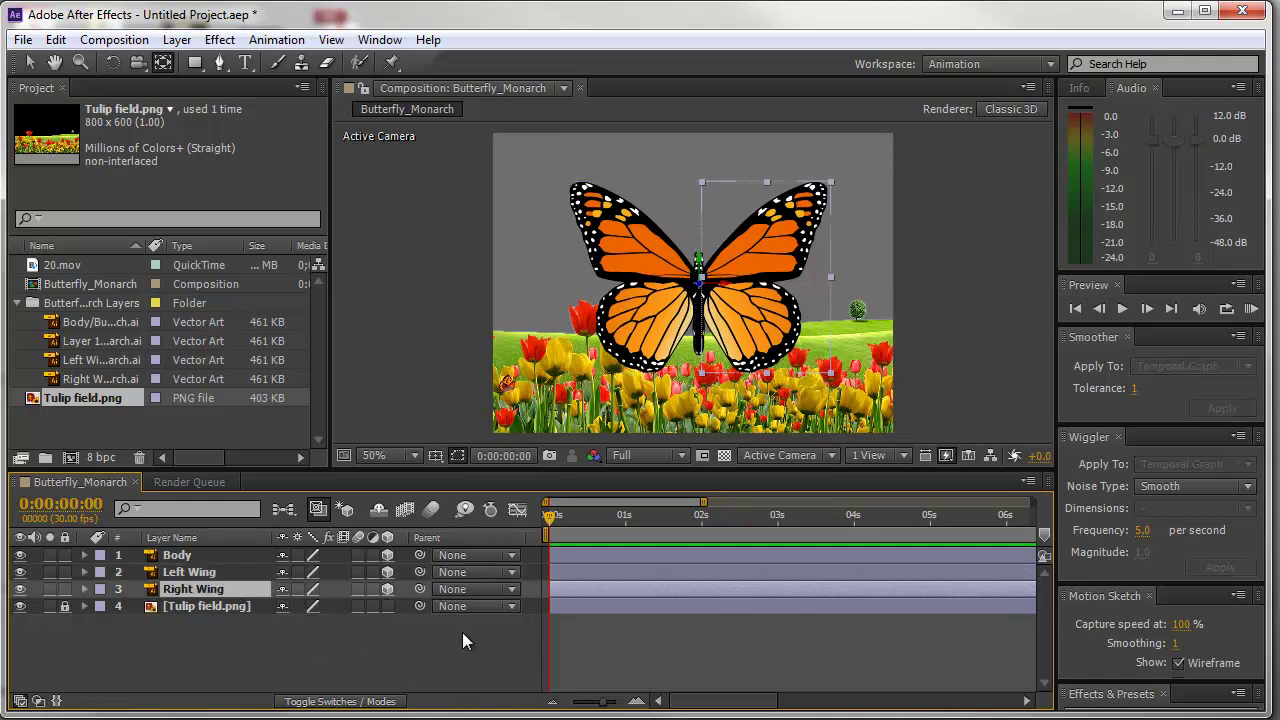
pyautogui.click(512, 588)
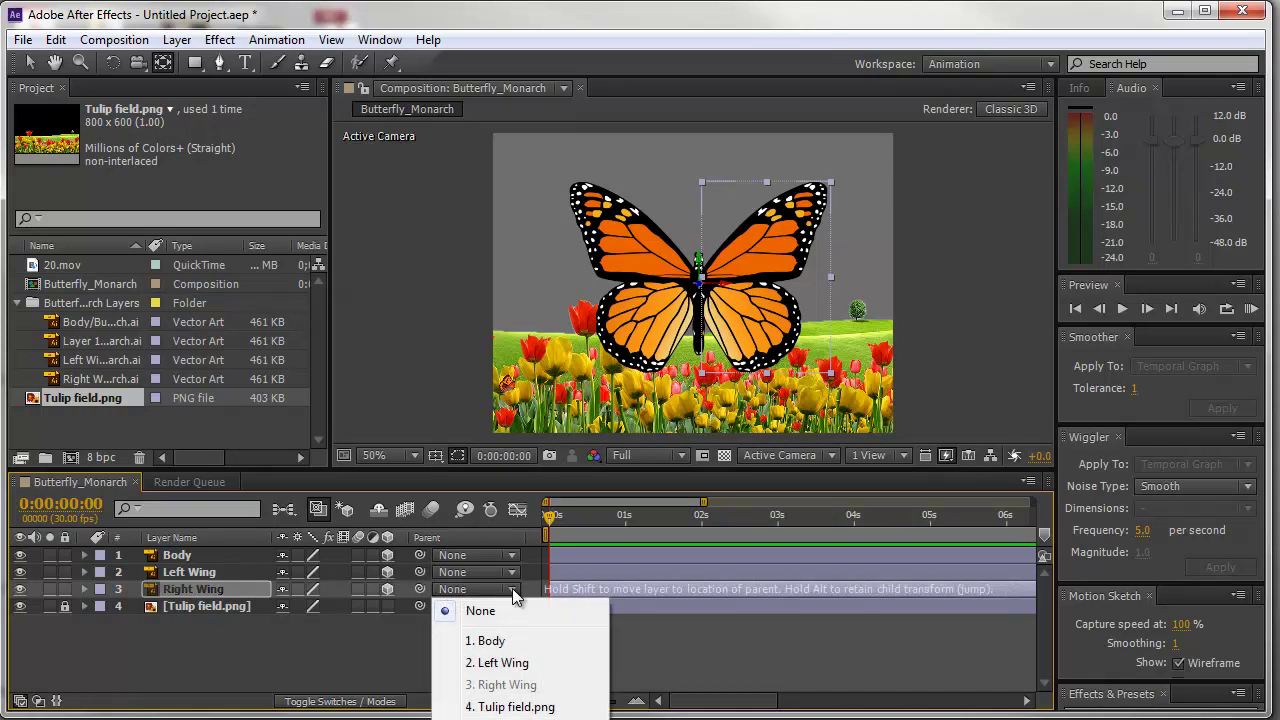
pyautogui.click(500, 641)
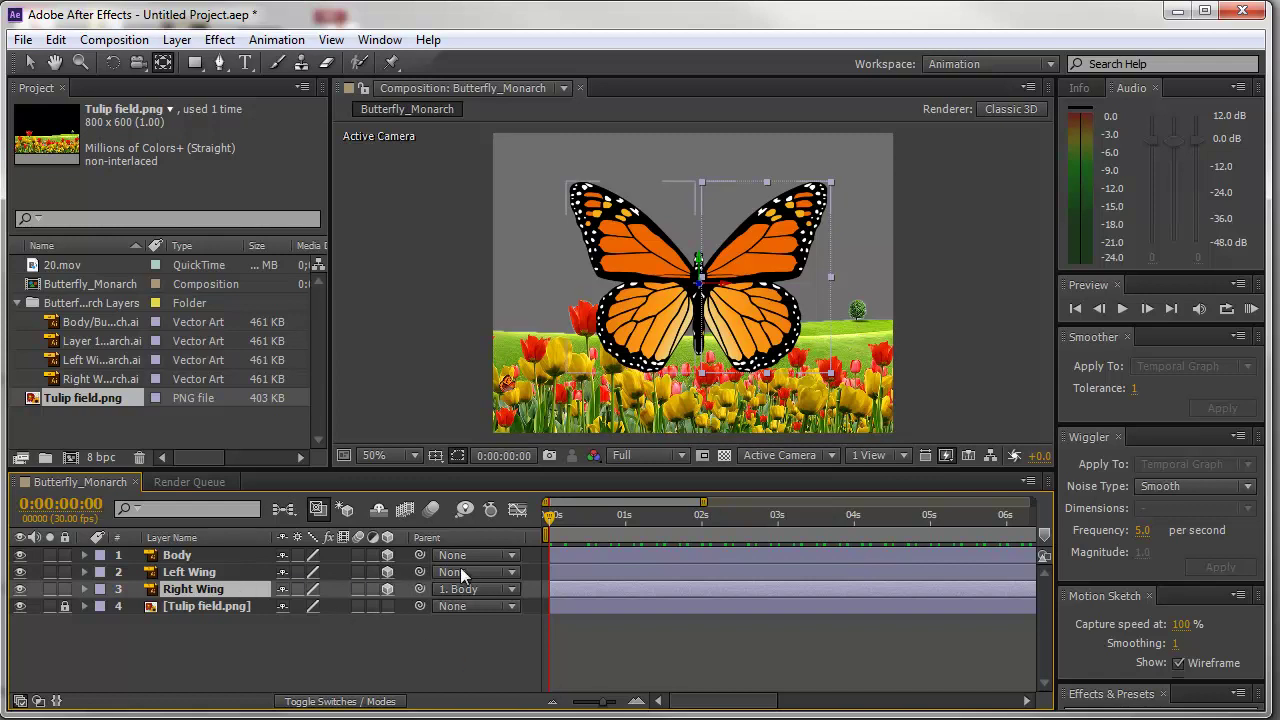
pyautogui.click(512, 571)
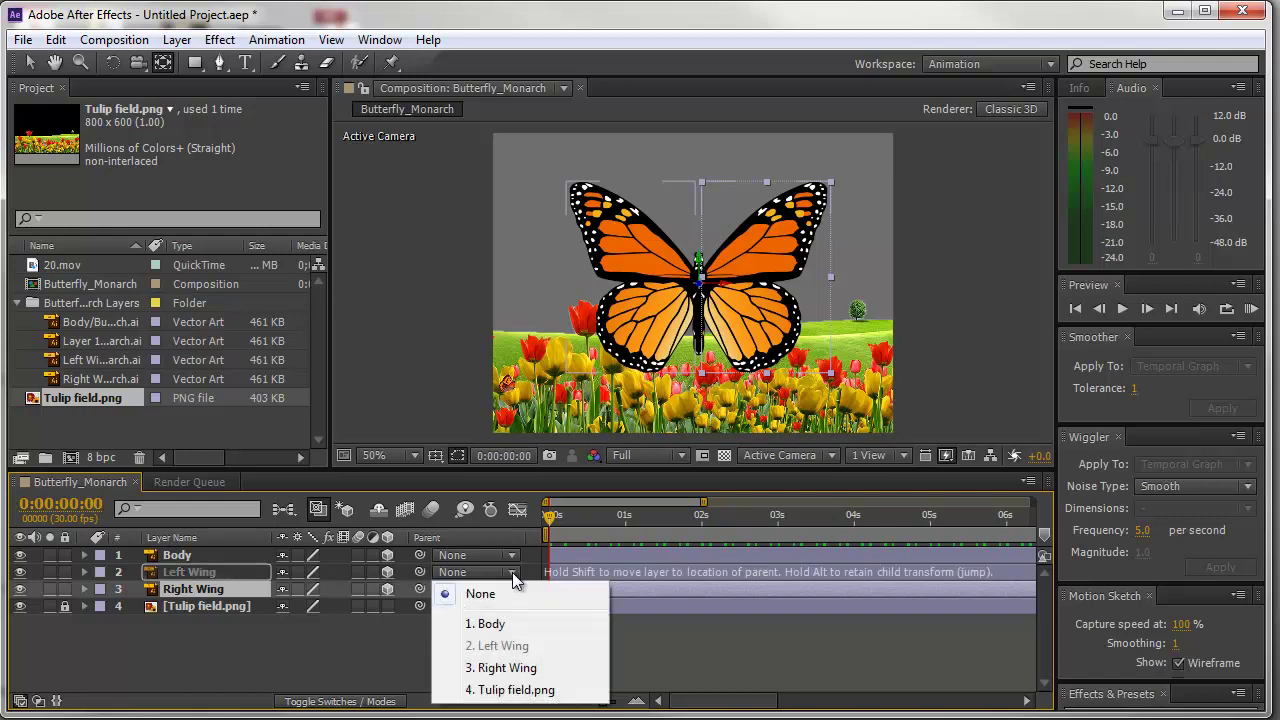
pyautogui.click(500, 624)
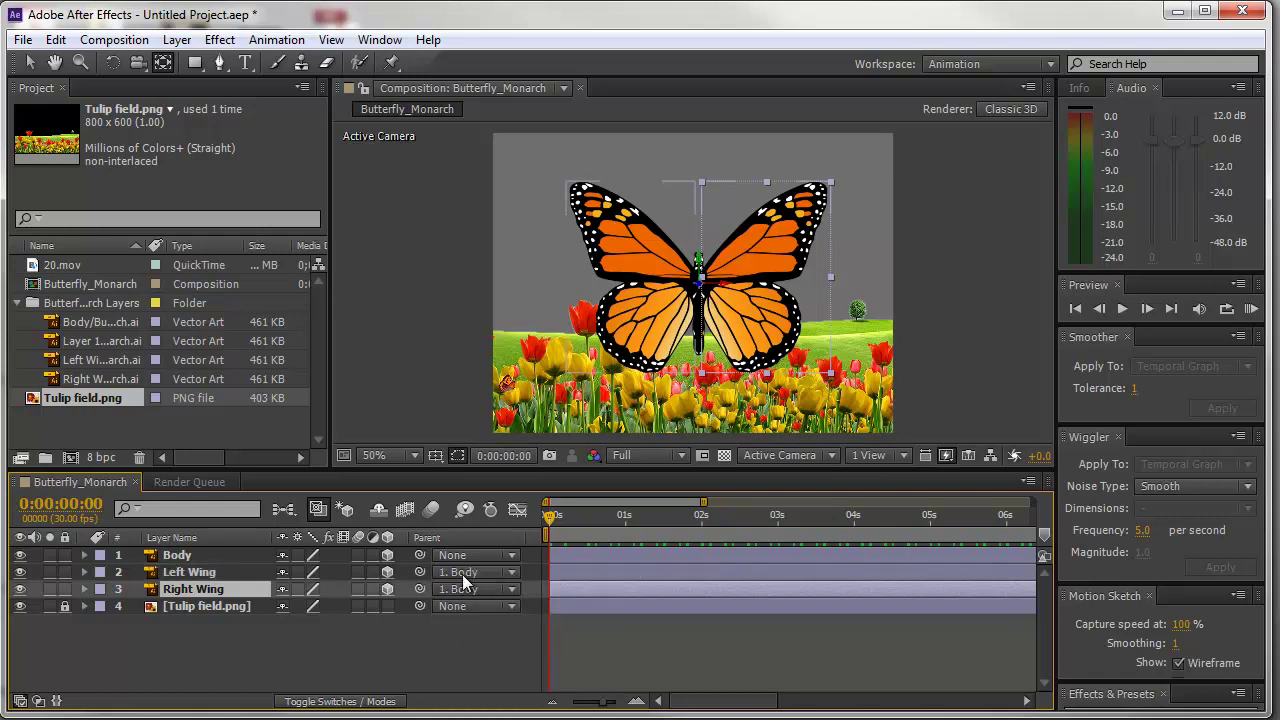
# Nudge the Body layer slightly in the composition with the Selection tool to check that both wings follow
pyautogui.click(205, 555)
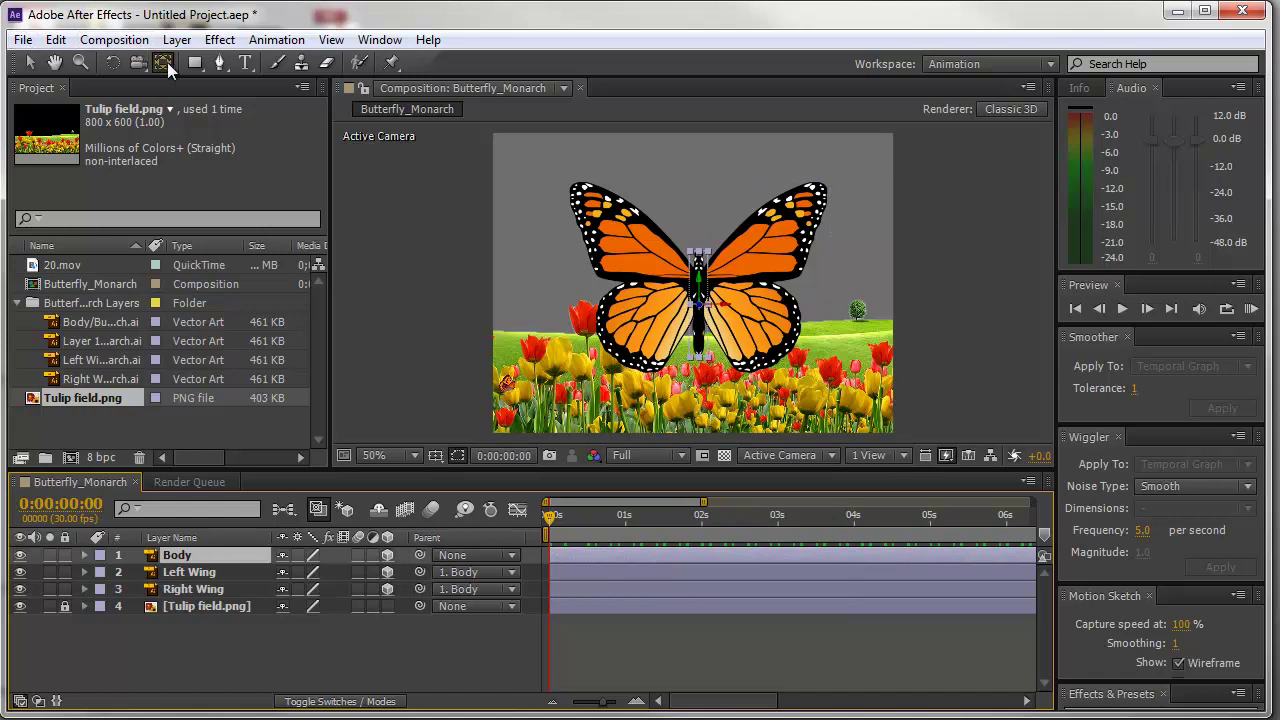
pyautogui.click(25, 63)
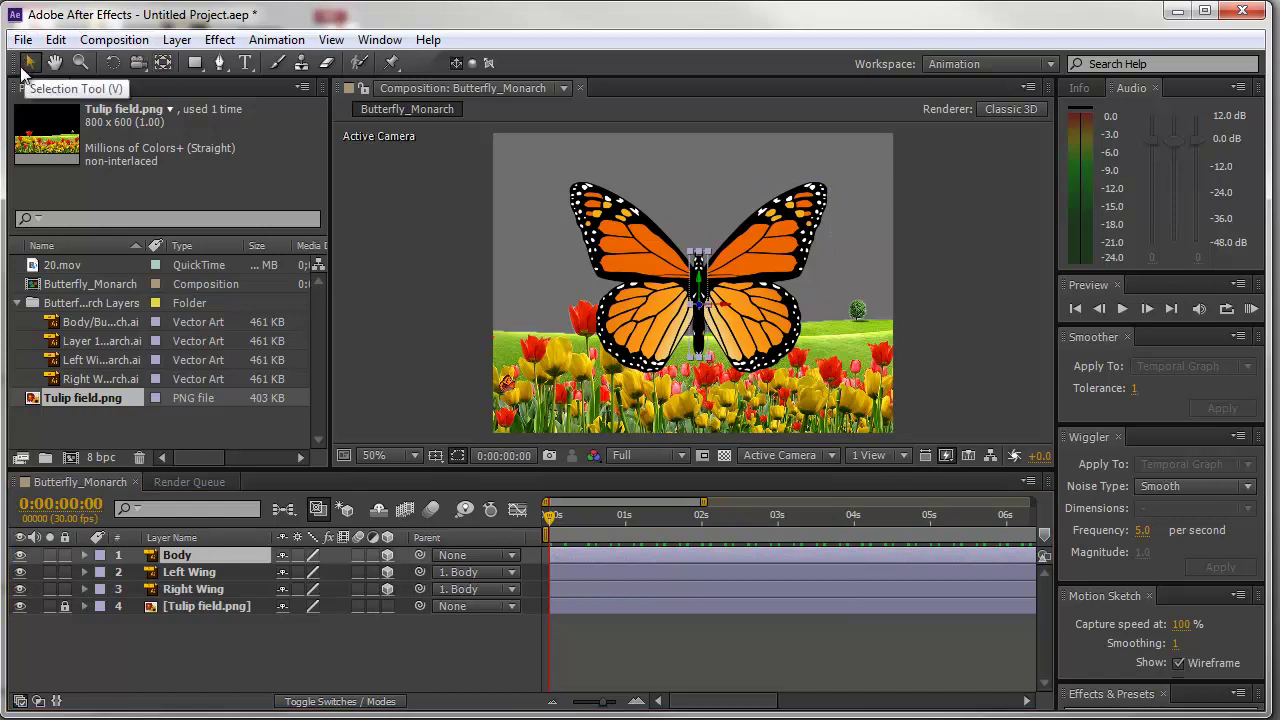
pyautogui.moveTo(700, 333)
pyautogui.mouseDown()
pyautogui.moveTo(600, 314)
pyautogui.moveTo(676, 298)
pyautogui.moveTo(655, 285)
pyautogui.moveTo(700, 335)
pyautogui.mouseUp()
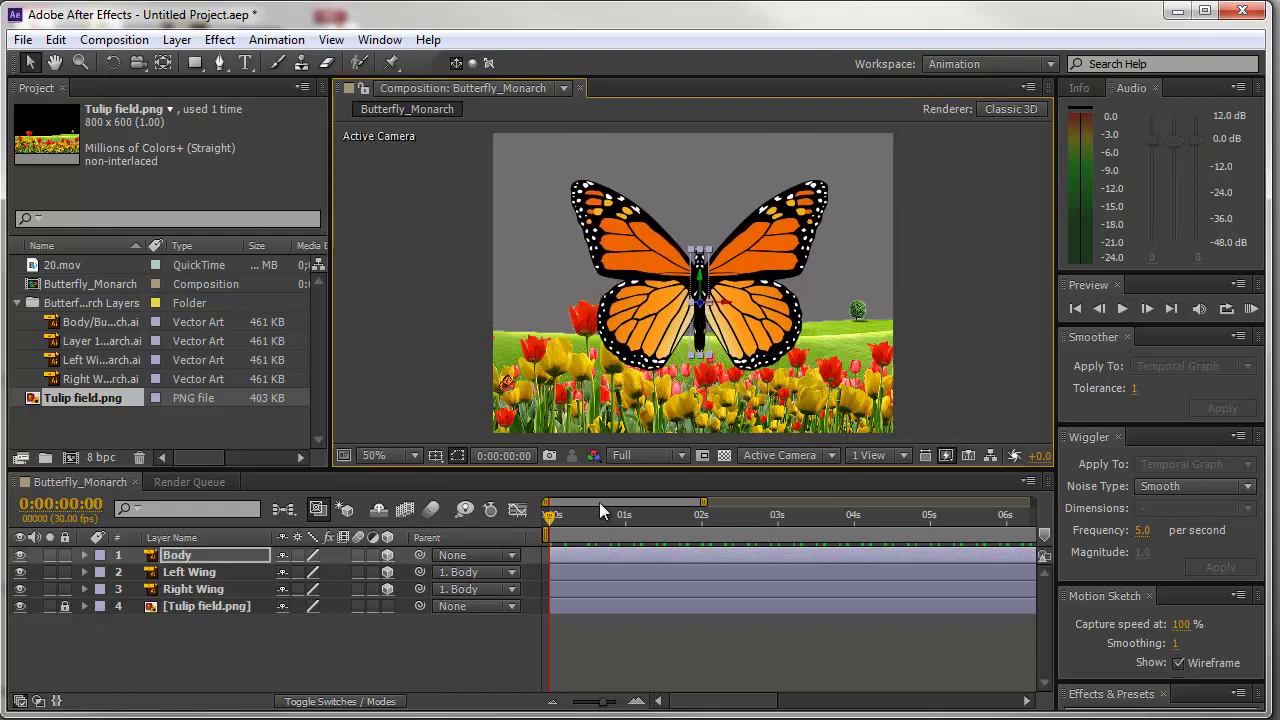
# Tilt the butterfly by setting the Body layer's X Rotation to -59°
pyautogui.click(84, 554)
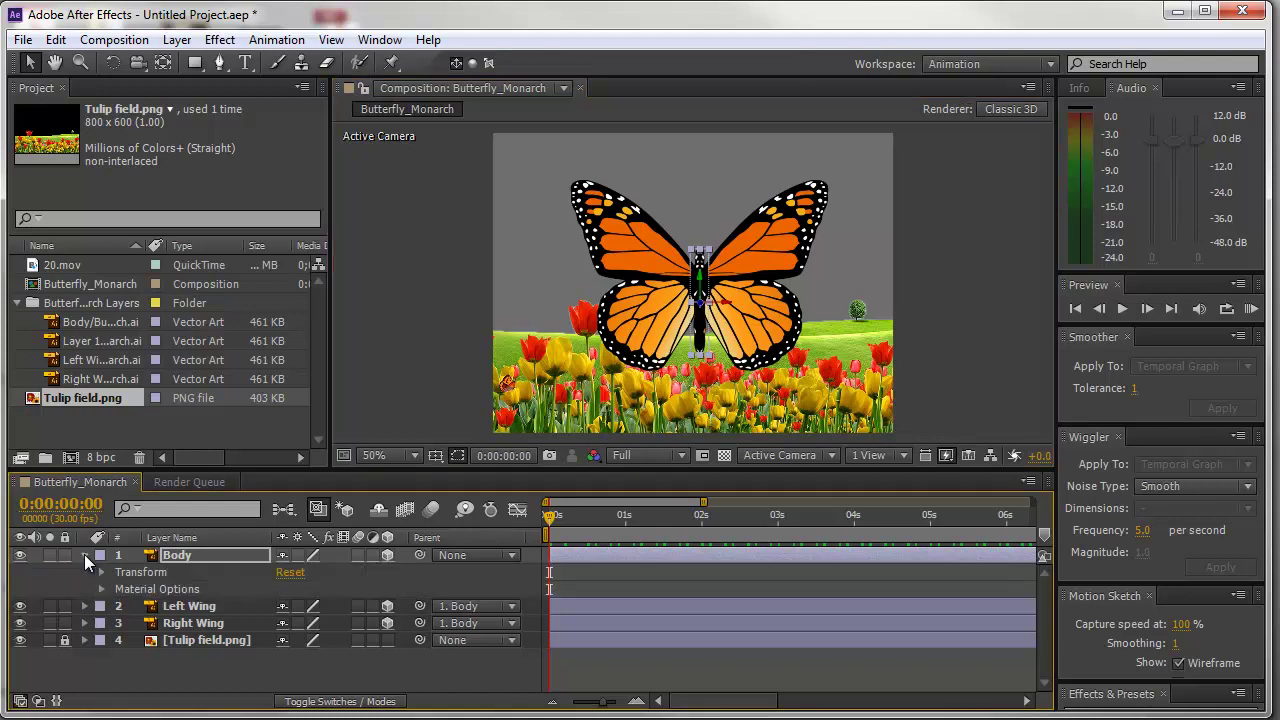
pyautogui.click(101, 572)
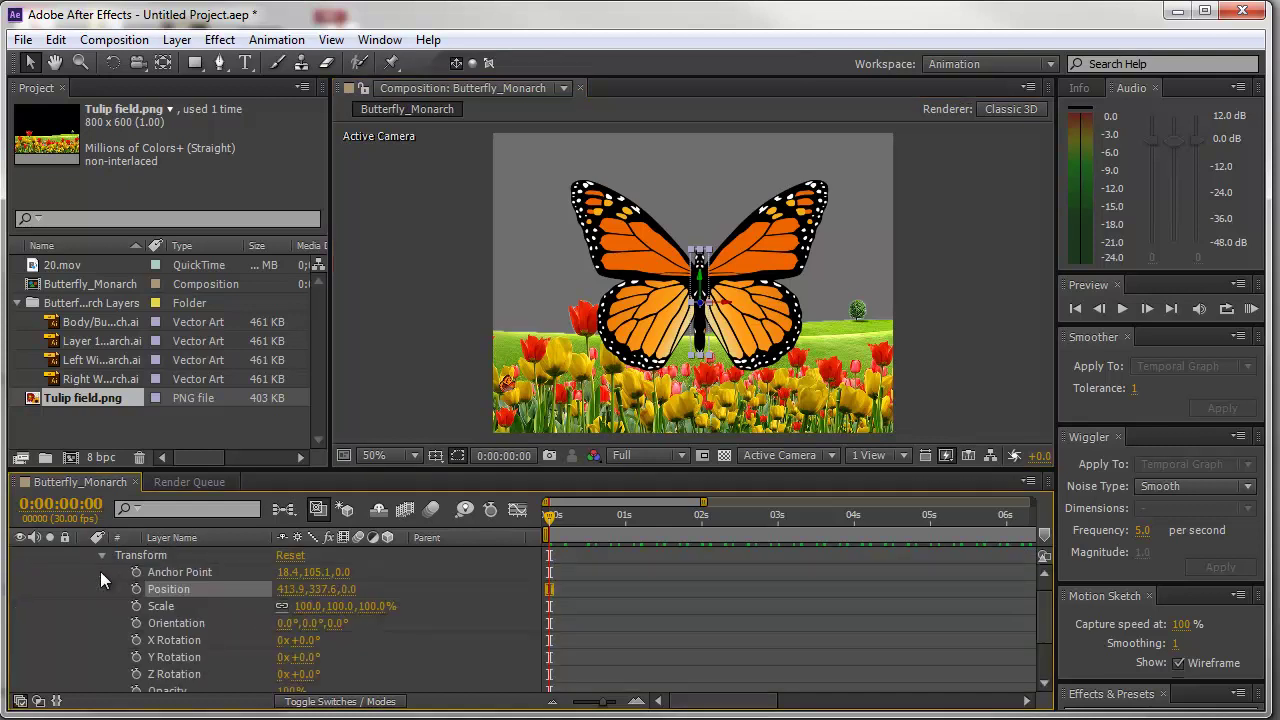
pyautogui.scroll(-2, 145, 566)
pyautogui.scroll(2, 145, 566)
pyautogui.moveTo(303, 642); pyautogui.dragTo(280, 680)
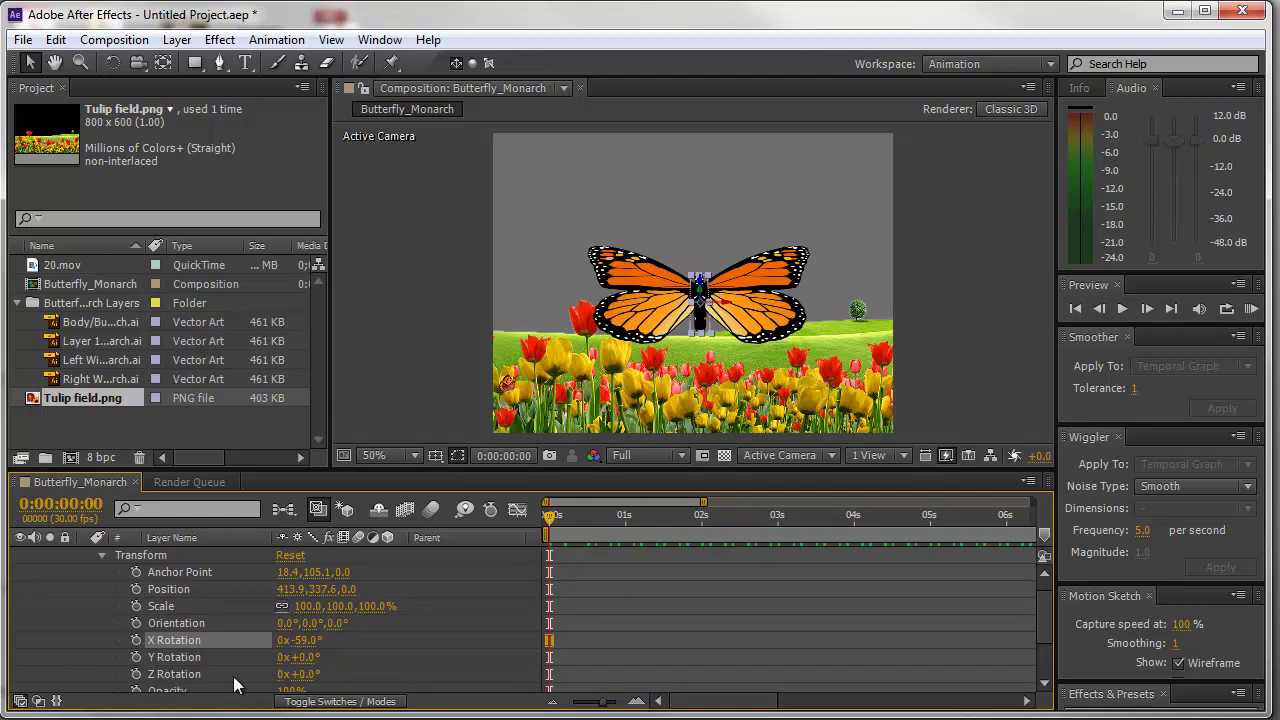
# Set the Body layer's Z Rotation to 38°, fine-tune it to 31°, and deselect the layer
pyautogui.click(306, 675)
pyautogui.write('38')
pyautogui.press('Return')
pyautogui.click(368, 686)
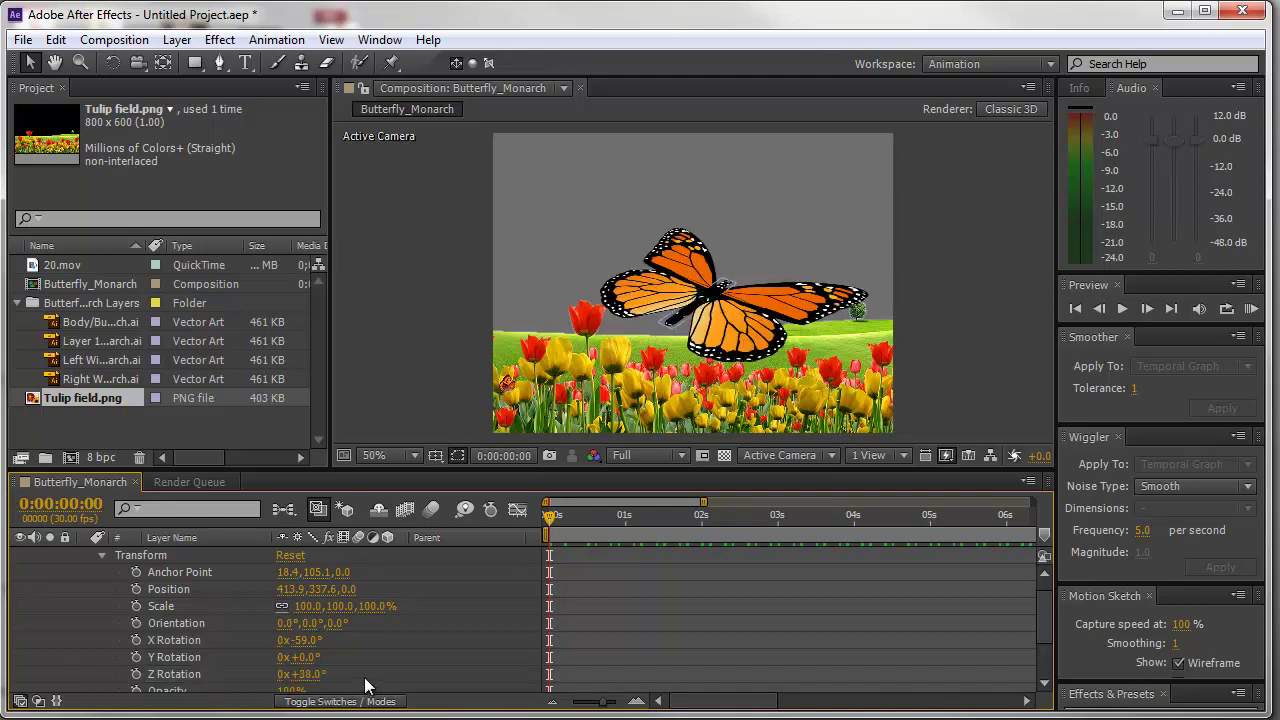
pyautogui.moveTo(306, 676)
pyautogui.mouseDown()
pyautogui.moveTo(325, 676)
pyautogui.moveTo(293, 683)
pyautogui.moveTo(309, 683)
pyautogui.mouseUp()
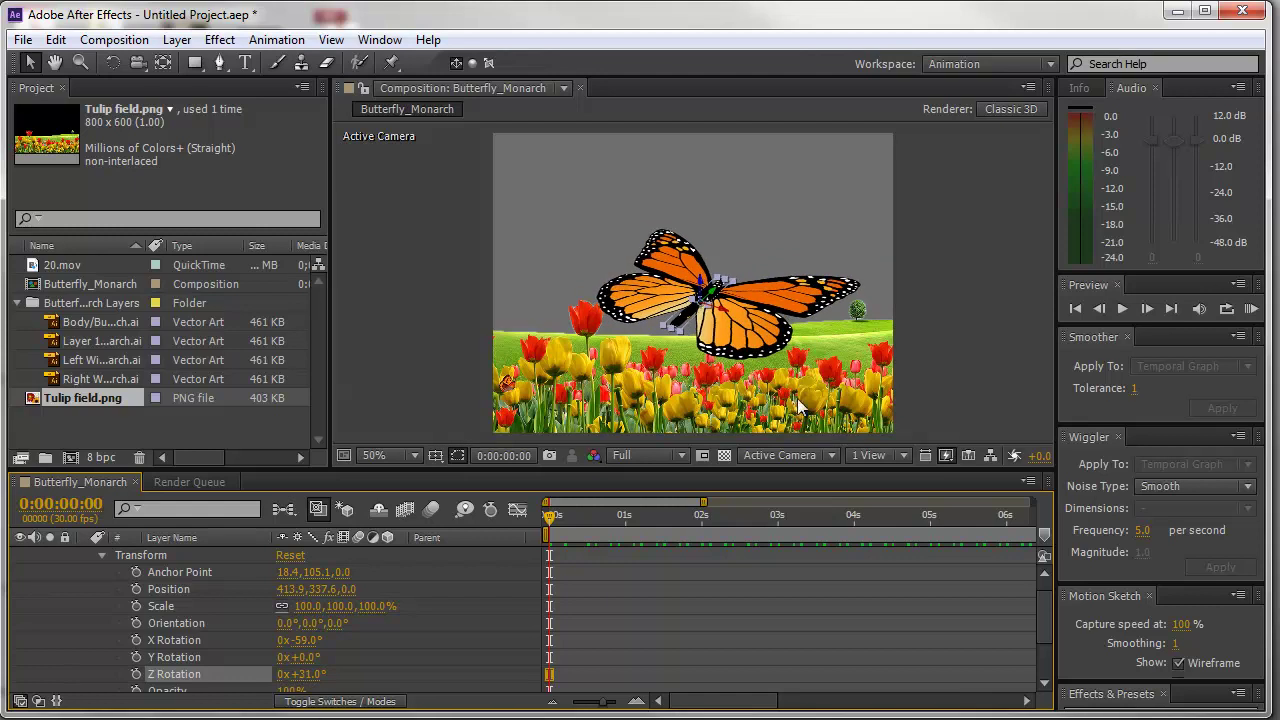
pyautogui.click(408, 215)
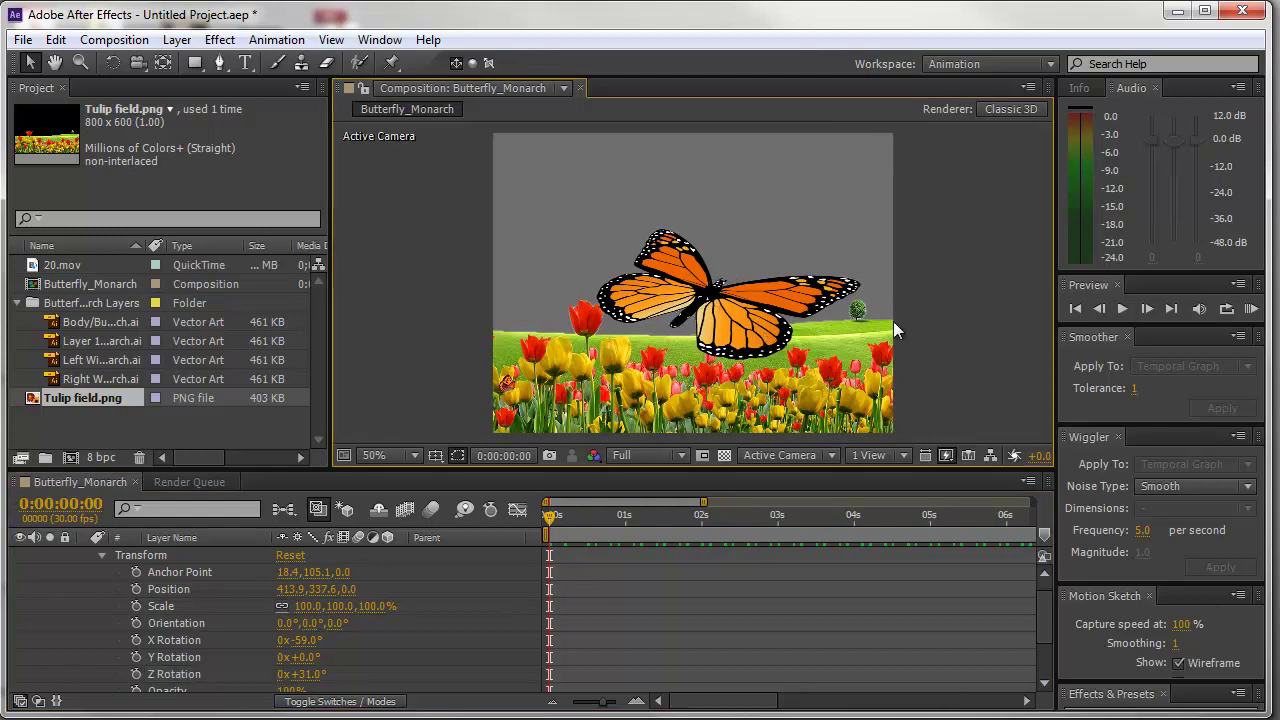
# Start keyframing the Body layer's Position and Scale at frame 0
pyautogui.press(',')
pyautogui.press(',')
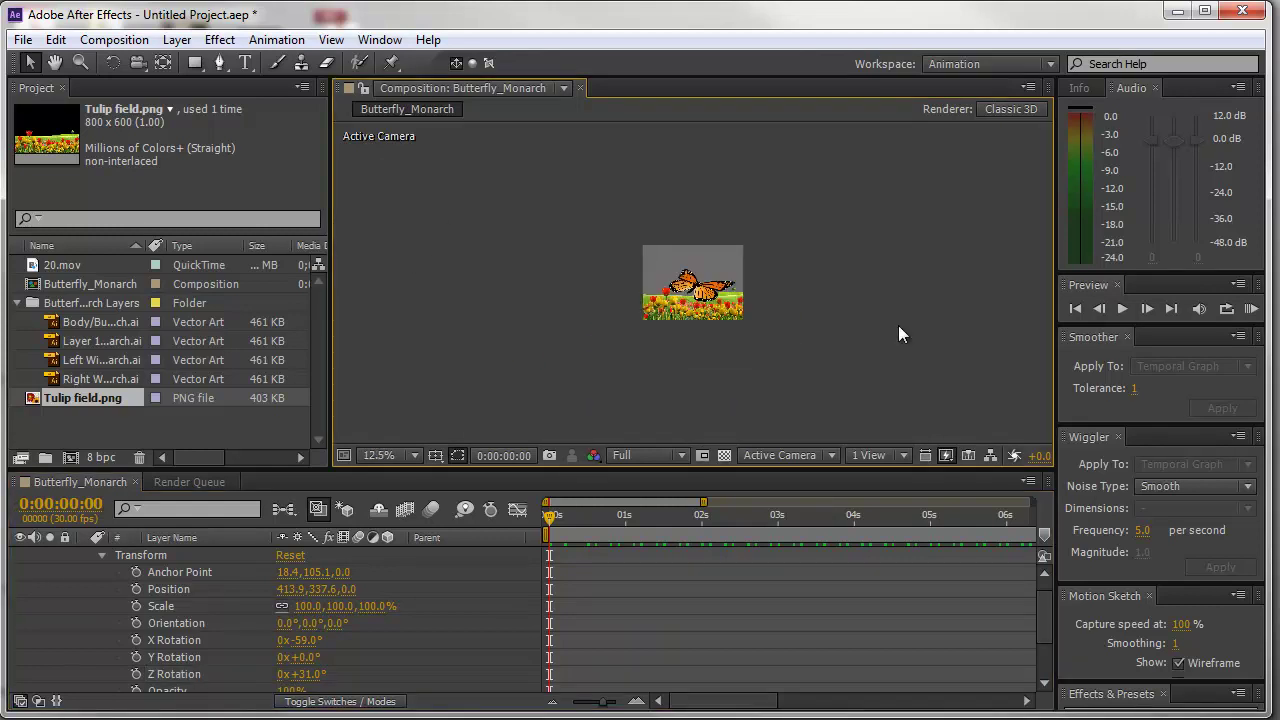
pyautogui.press('.')
pyautogui.press('.')
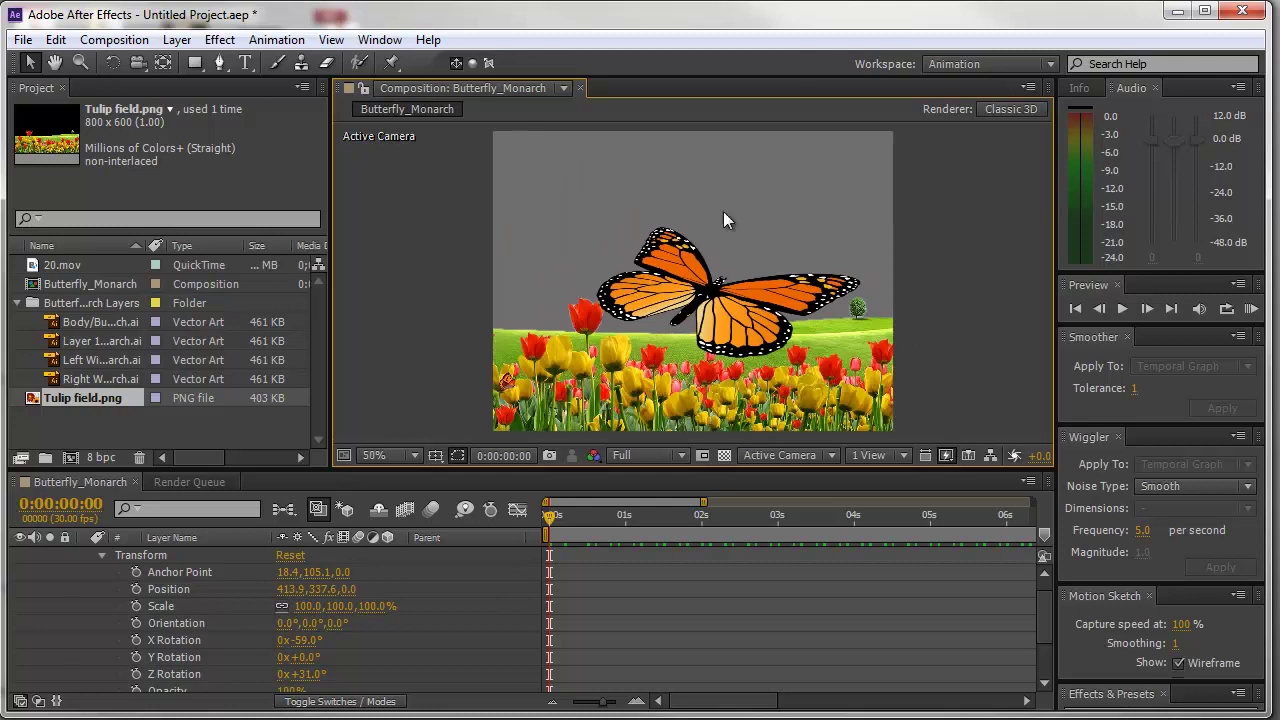
pyautogui.press('h')
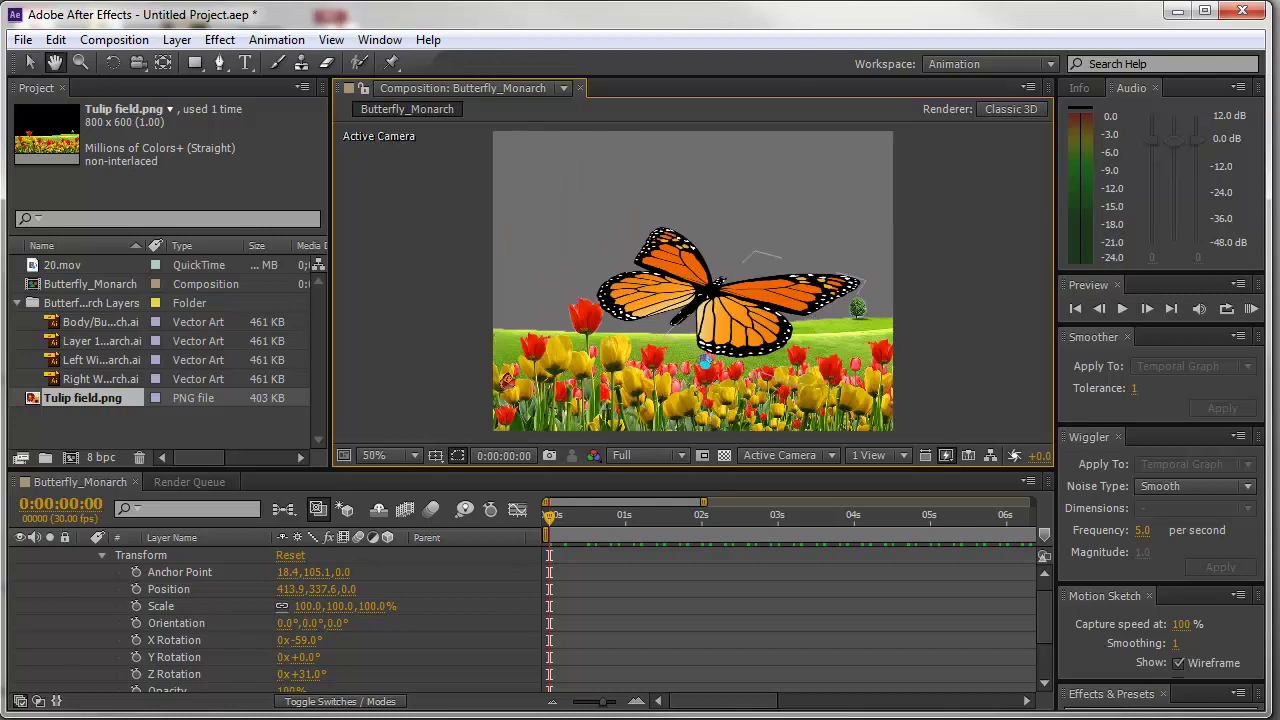
pyautogui.moveTo(695, 368); pyautogui.dragTo(772, 366)
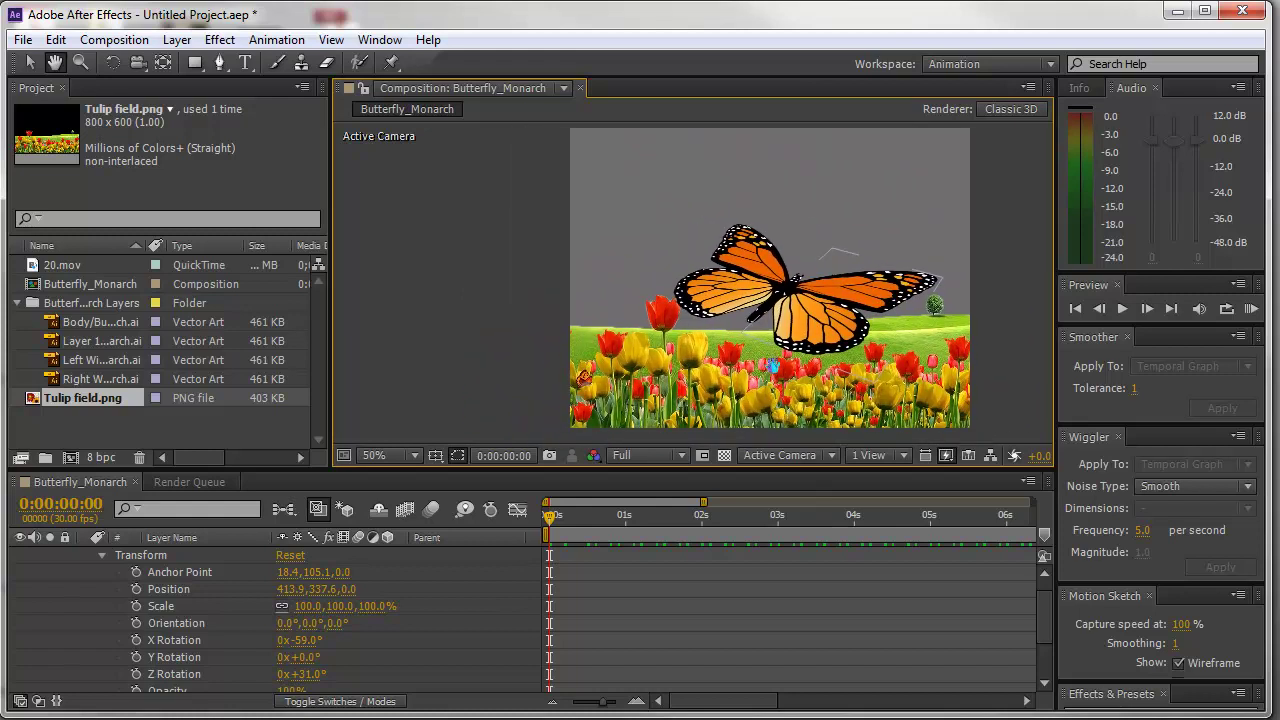
pyautogui.press('v')
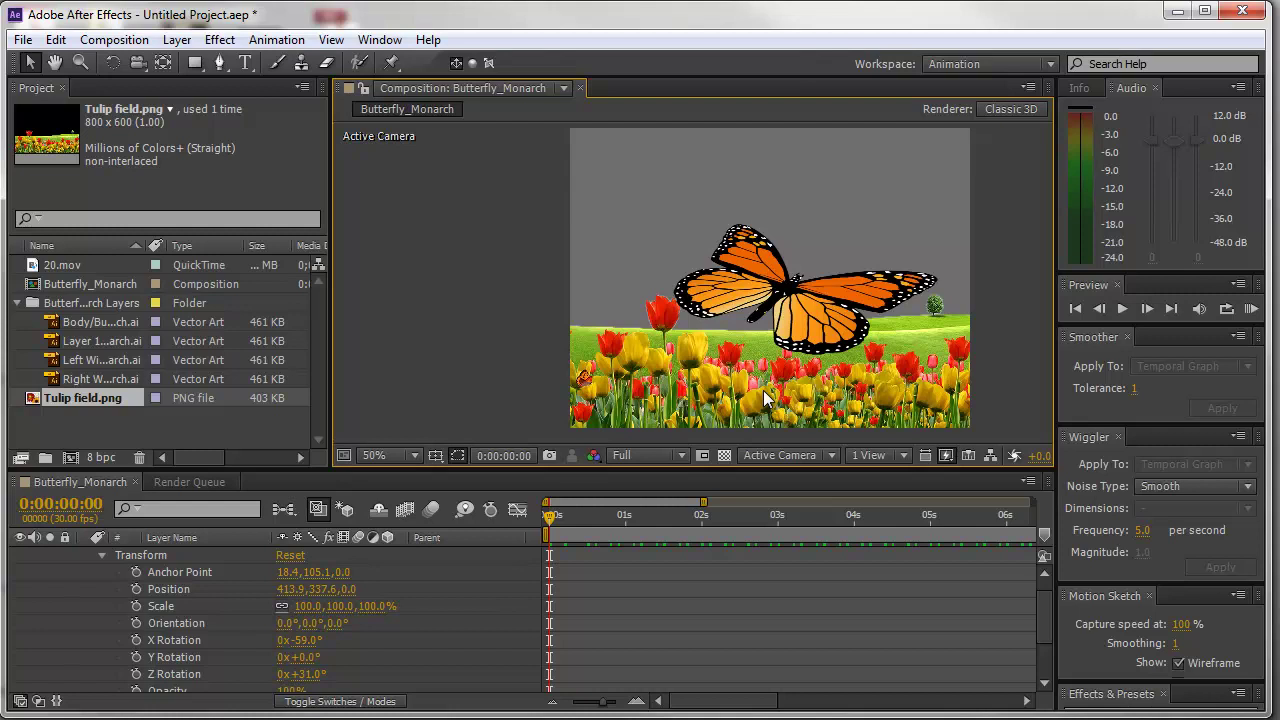
pyautogui.click(135, 588)
pyautogui.click(134, 606)
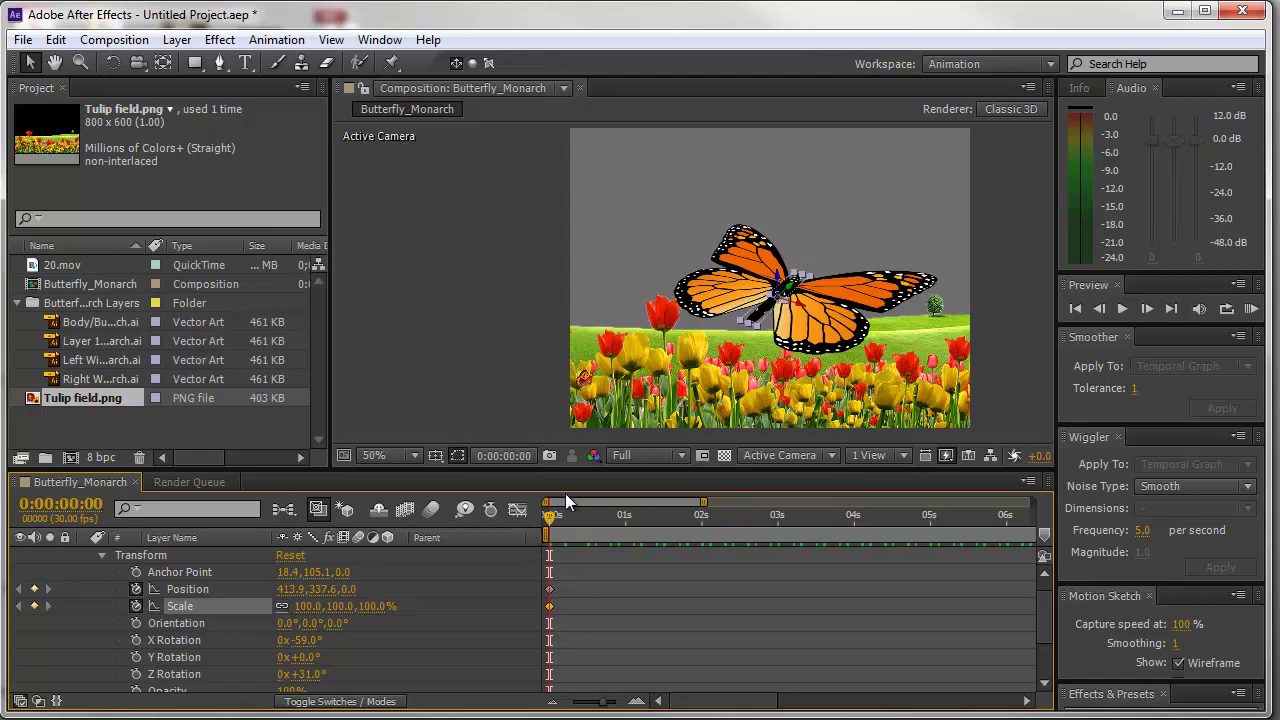
# Set the Body layer's Scale at frame 0 to 200%
pyautogui.click(304, 610)
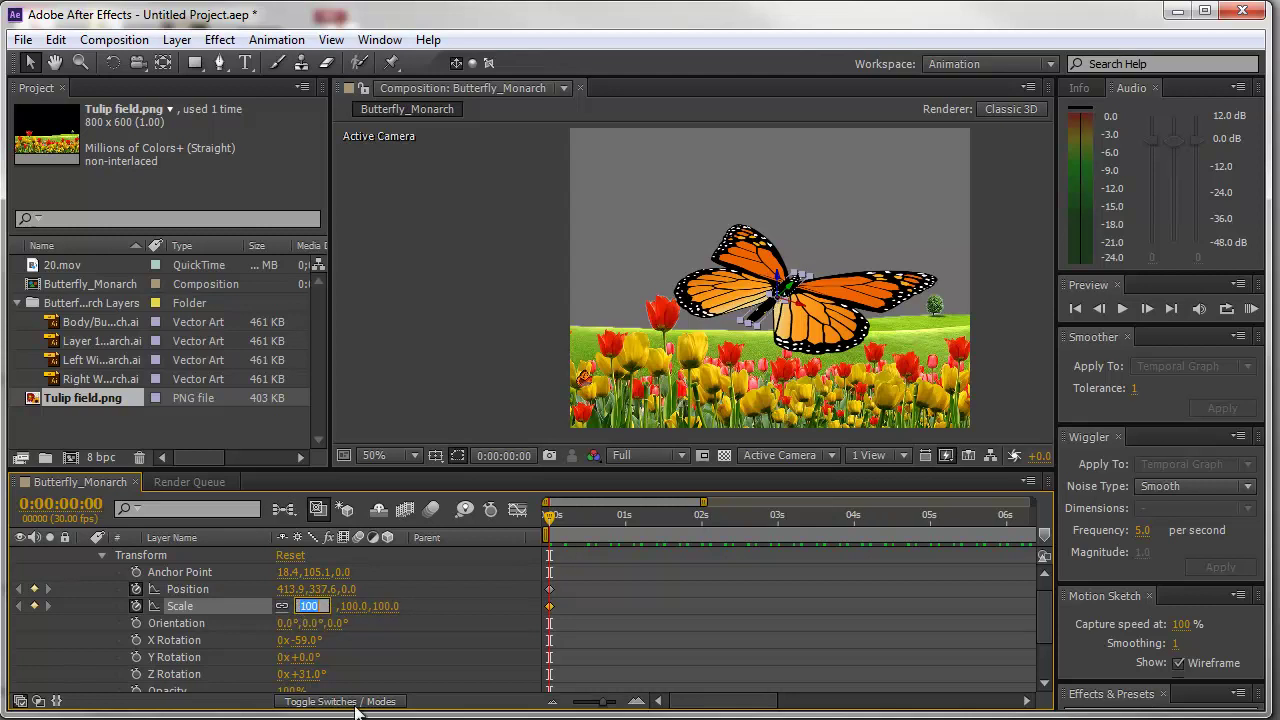
pyautogui.write('200')
pyautogui.press('Return')
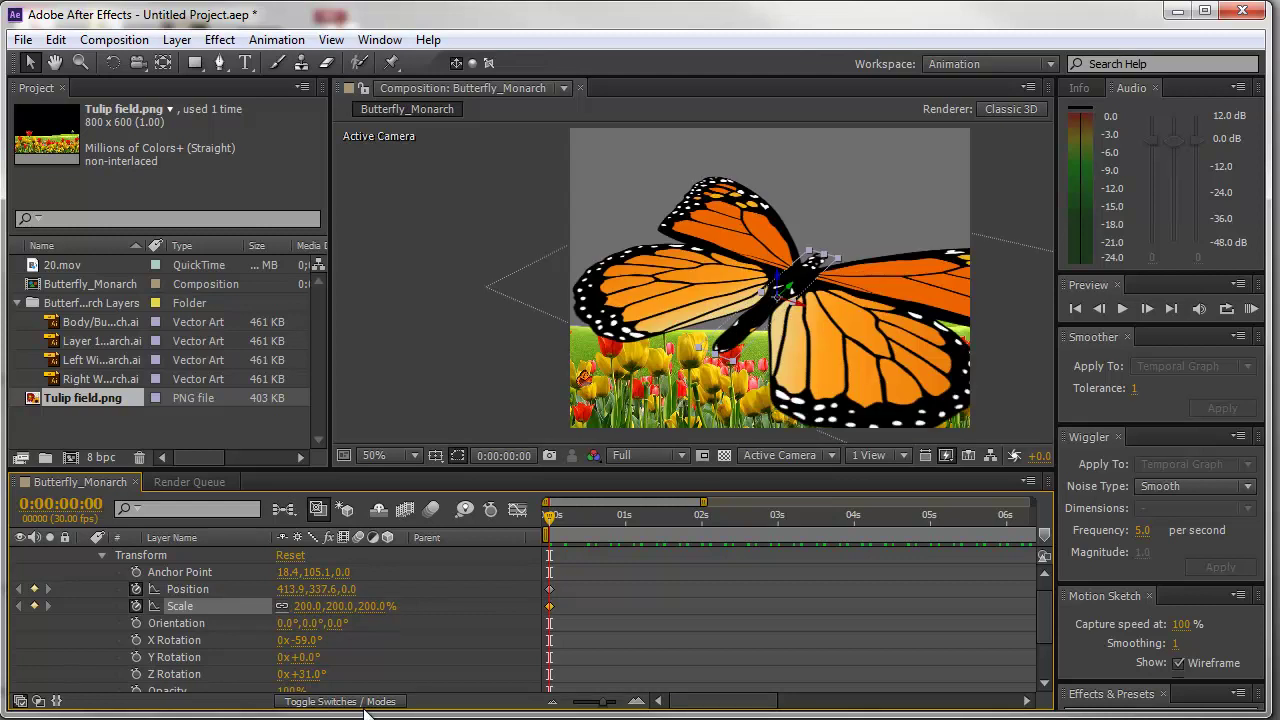
# At frame 0, move the butterfly's Body layer off the left edge of the composition, to Position about -795, 318
pyautogui.moveTo(805, 280); pyautogui.dragTo(468, 290)
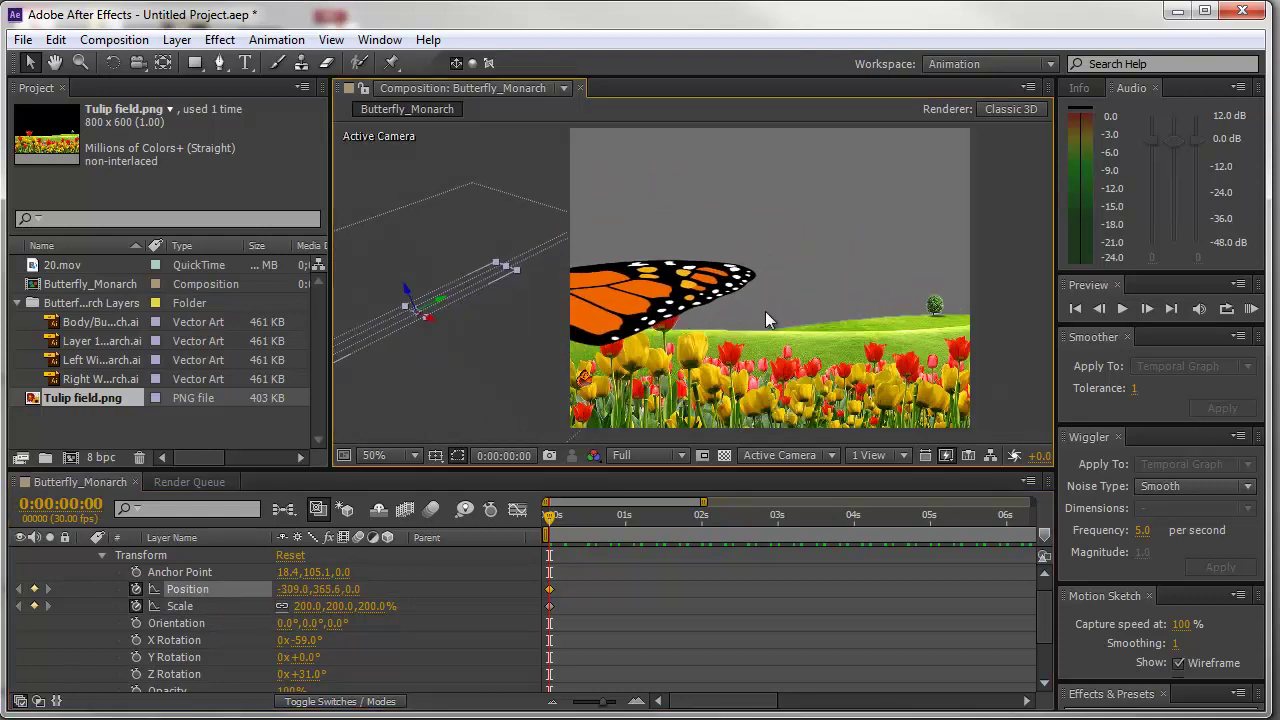
pyautogui.press(',')
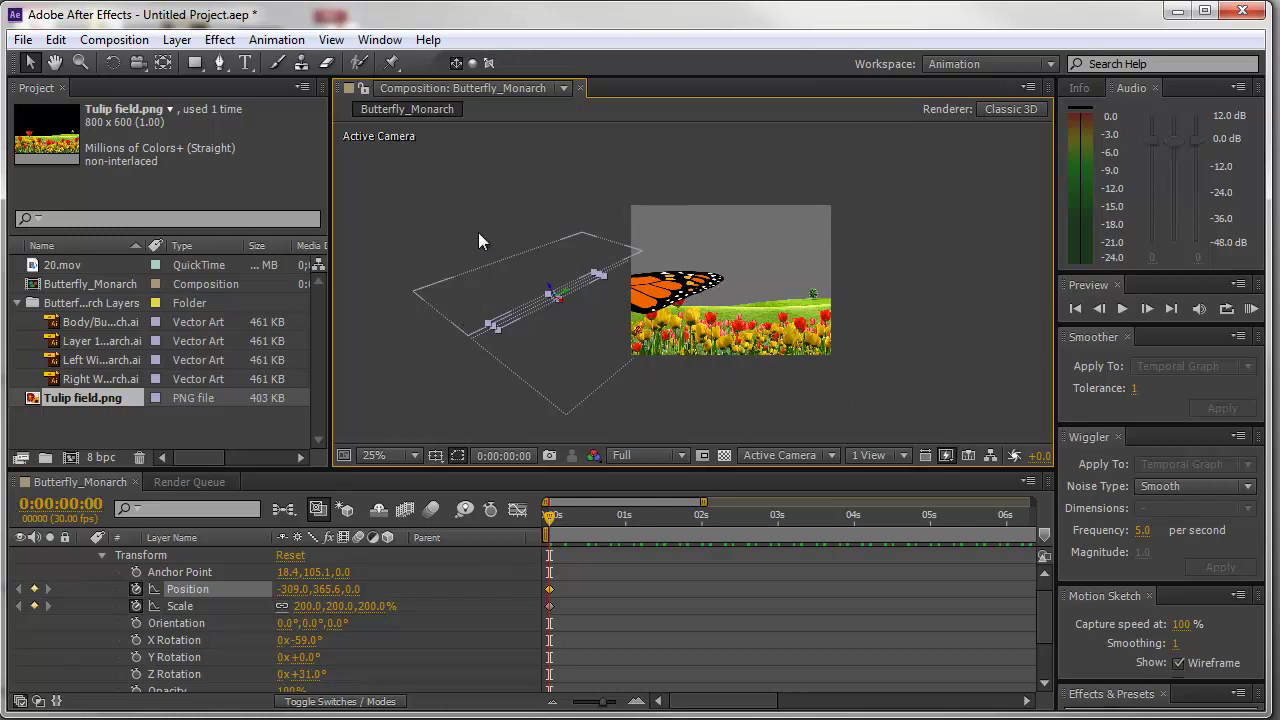
pyautogui.moveTo(587, 292); pyautogui.dragTo(474, 278)
# Show the full 20-second timeline and, at 0:00:01:24, keyframe the Body layer's X Position at about 450, inside the frame
pyautogui.moveTo(552, 517); pyautogui.dragTo(590, 518)
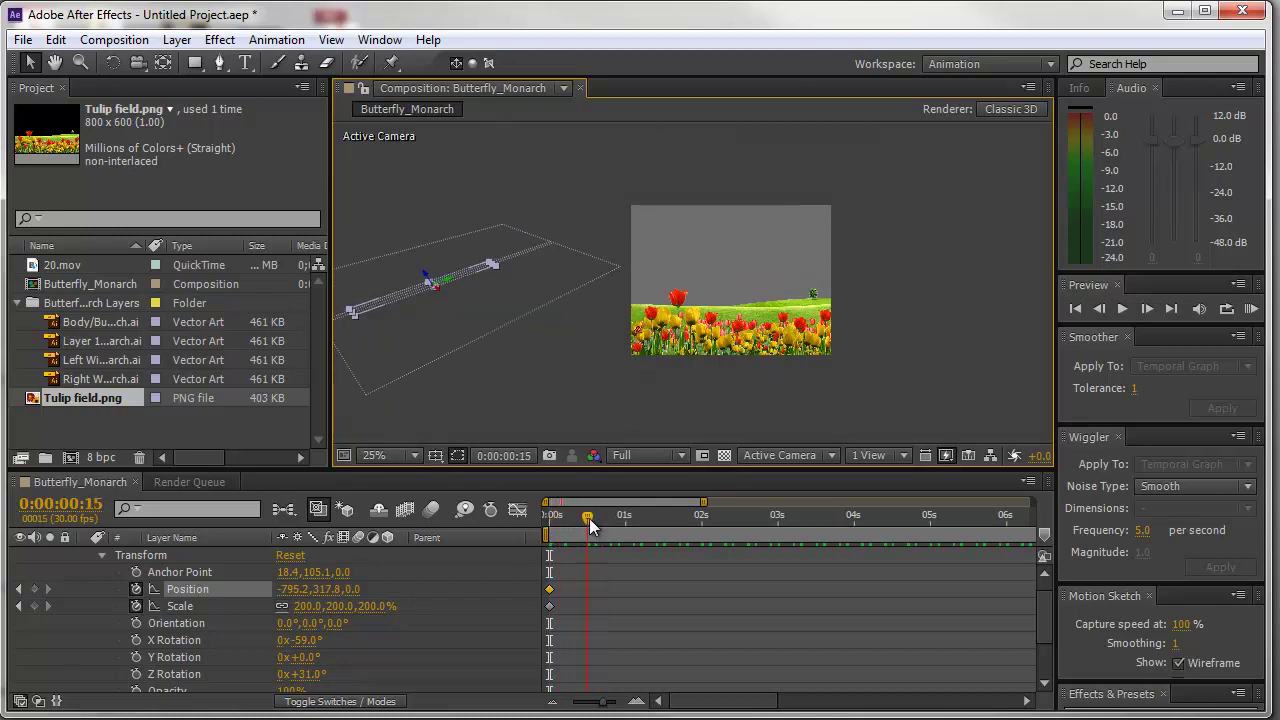
pyautogui.moveTo(589, 520); pyautogui.dragTo(549, 520)
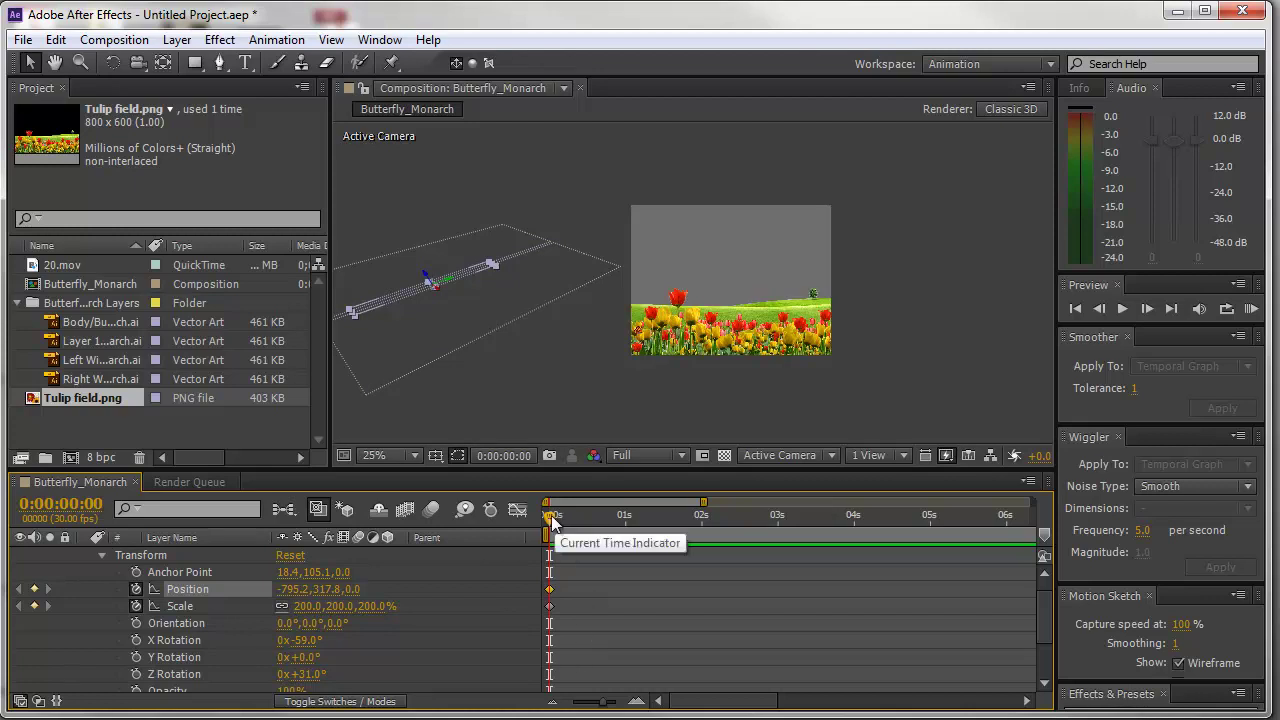
pyautogui.moveTo(703, 501); pyautogui.dragTo(1028, 500)
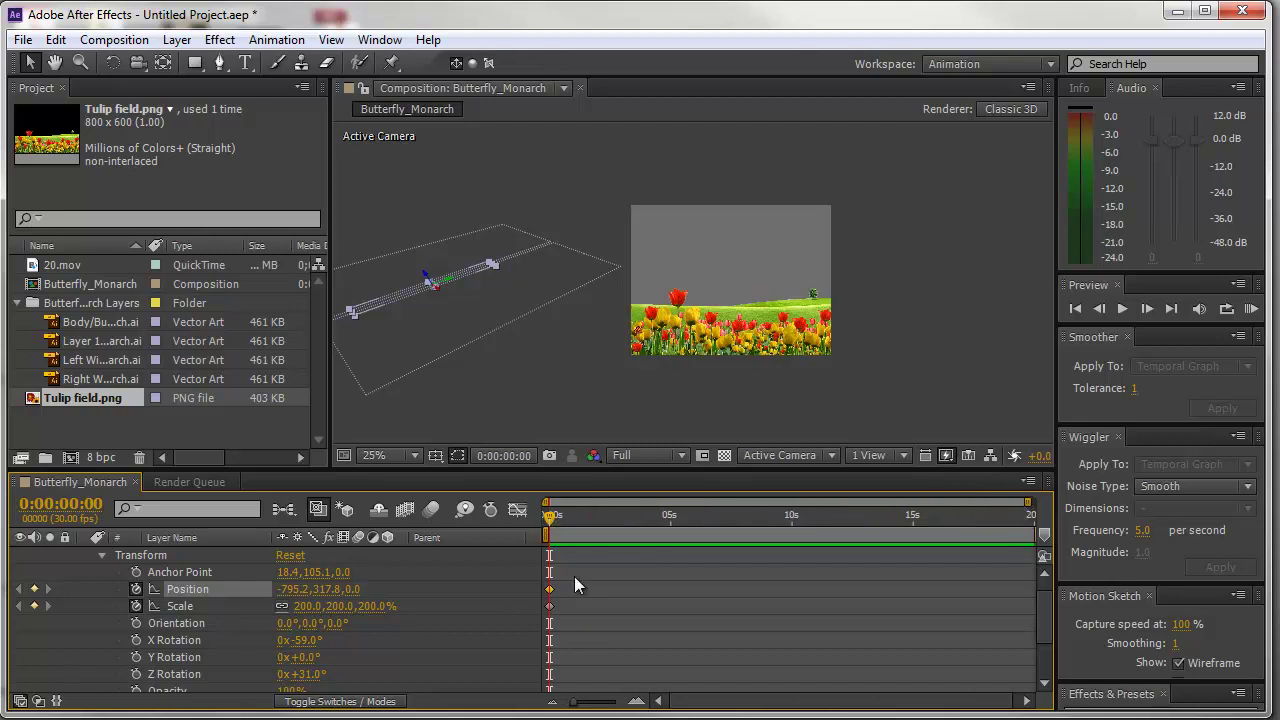
pyautogui.moveTo(549, 520); pyautogui.dragTo(592, 511)
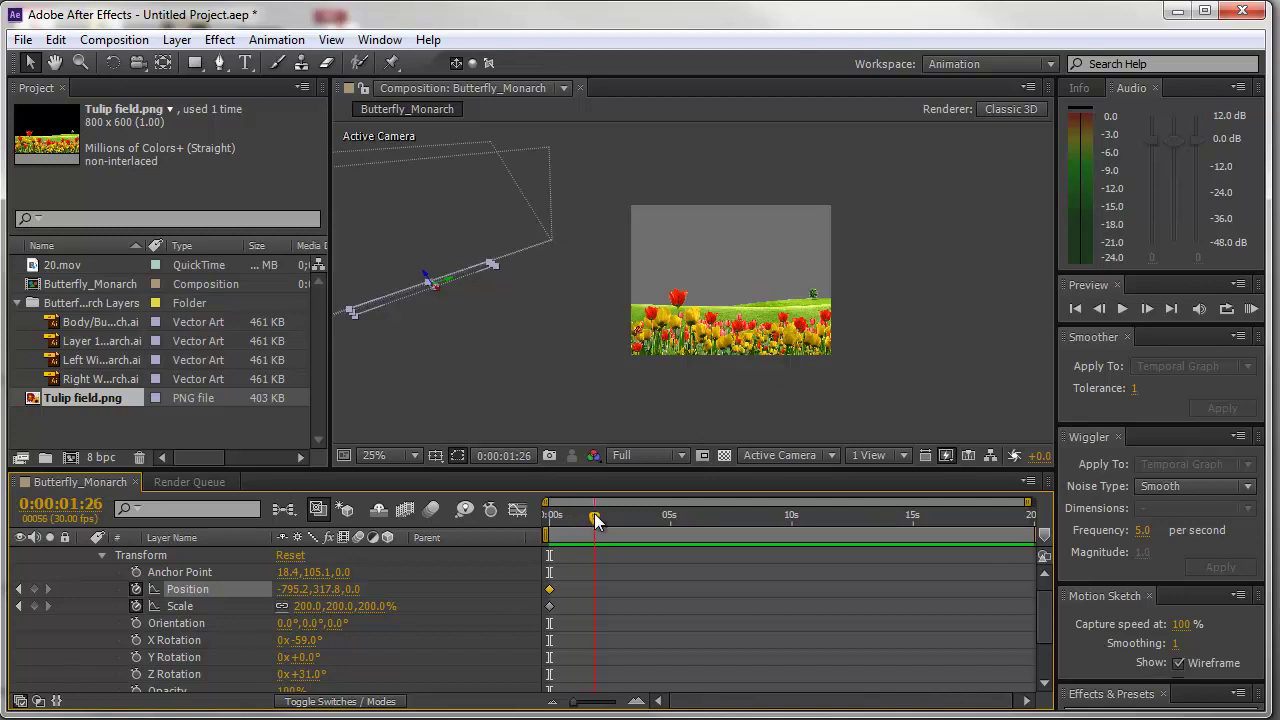
pyautogui.moveTo(592, 514); pyautogui.dragTo(593, 514)
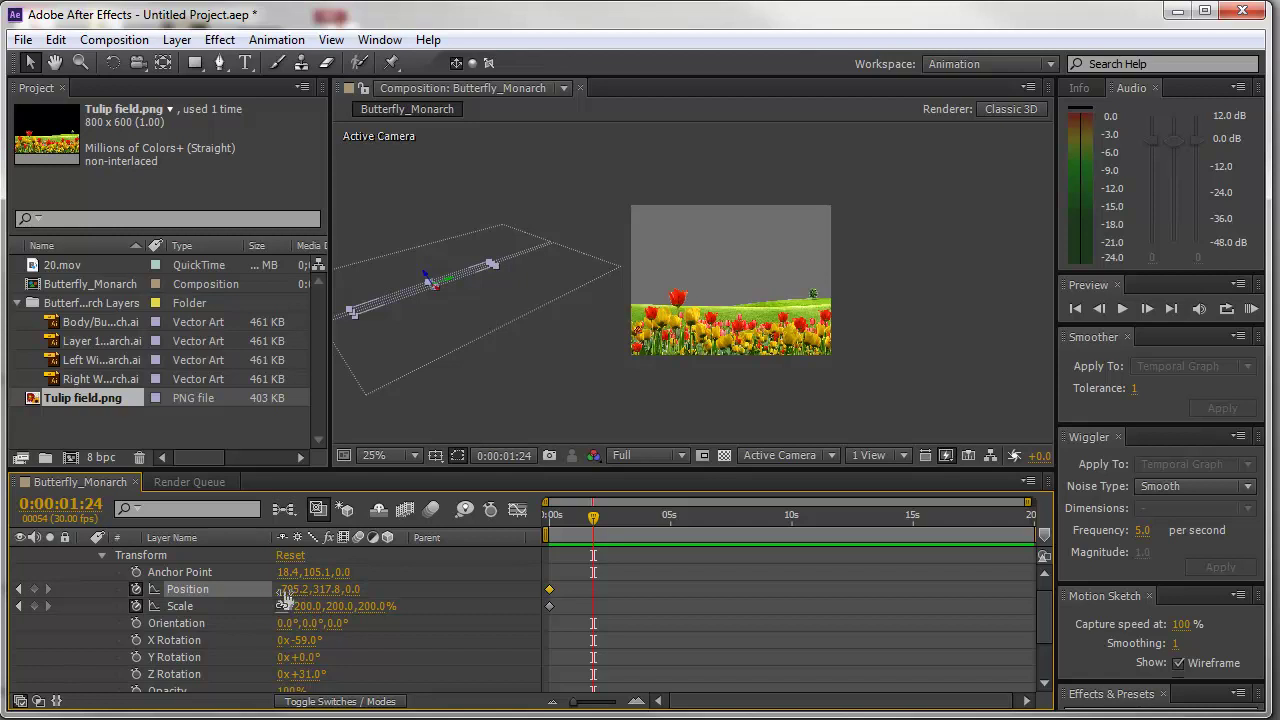
pyautogui.moveTo(285, 592); pyautogui.dragTo(980, 555)
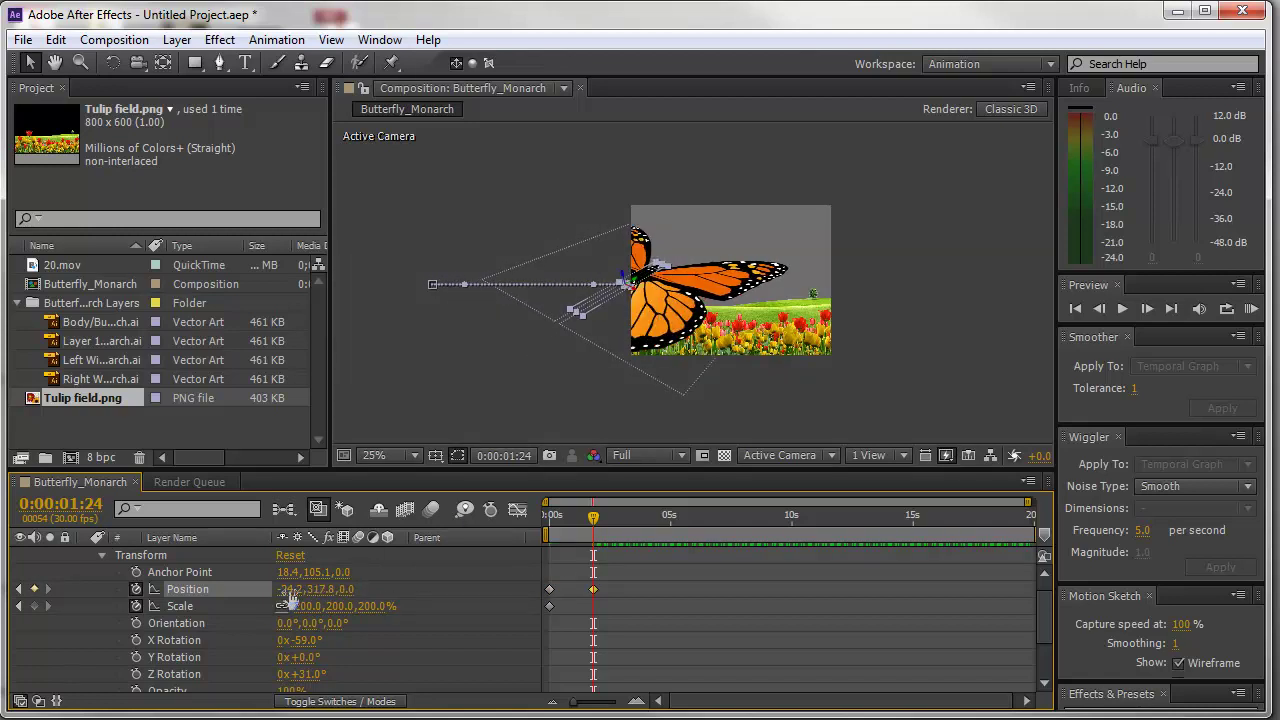
pyautogui.moveTo(289, 598); pyautogui.dragTo(757, 366)
# Keyframe the Body layer's Scale at 20% at 0:00:01:24
pyautogui.press('.')
pyautogui.press('.')
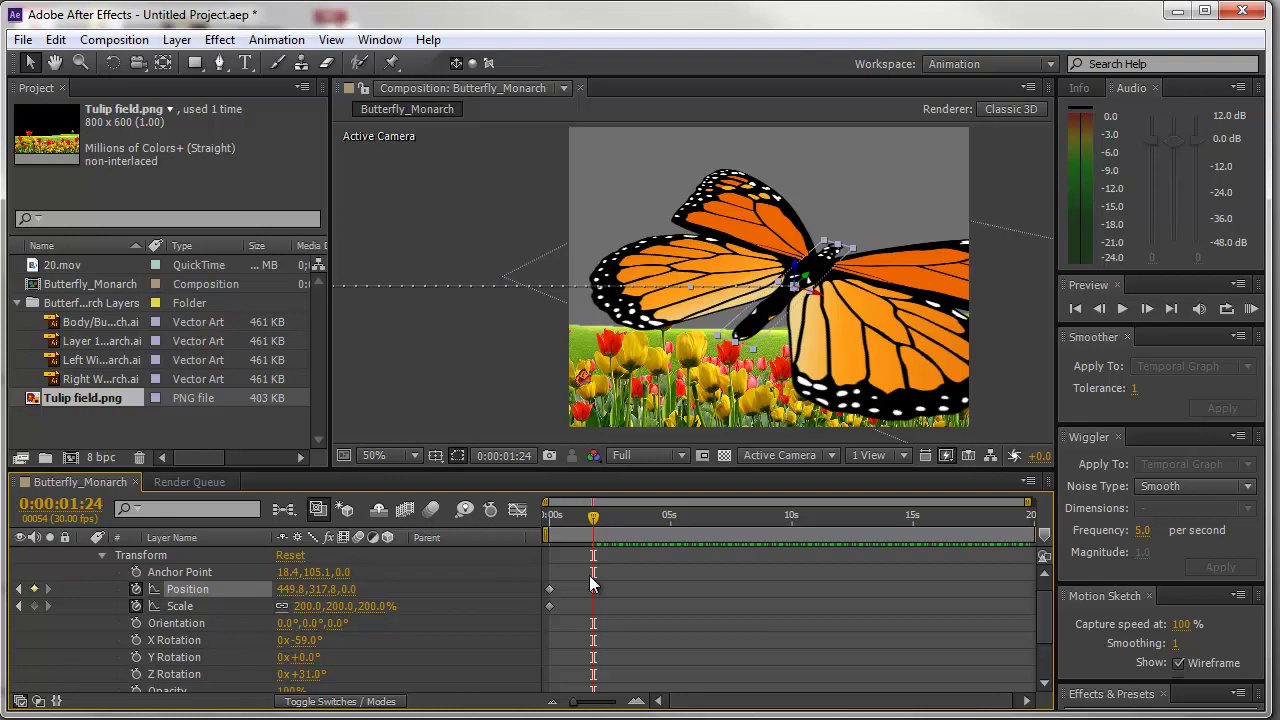
pyautogui.click(305, 606)
pyautogui.write('20')
pyautogui.press('Return')
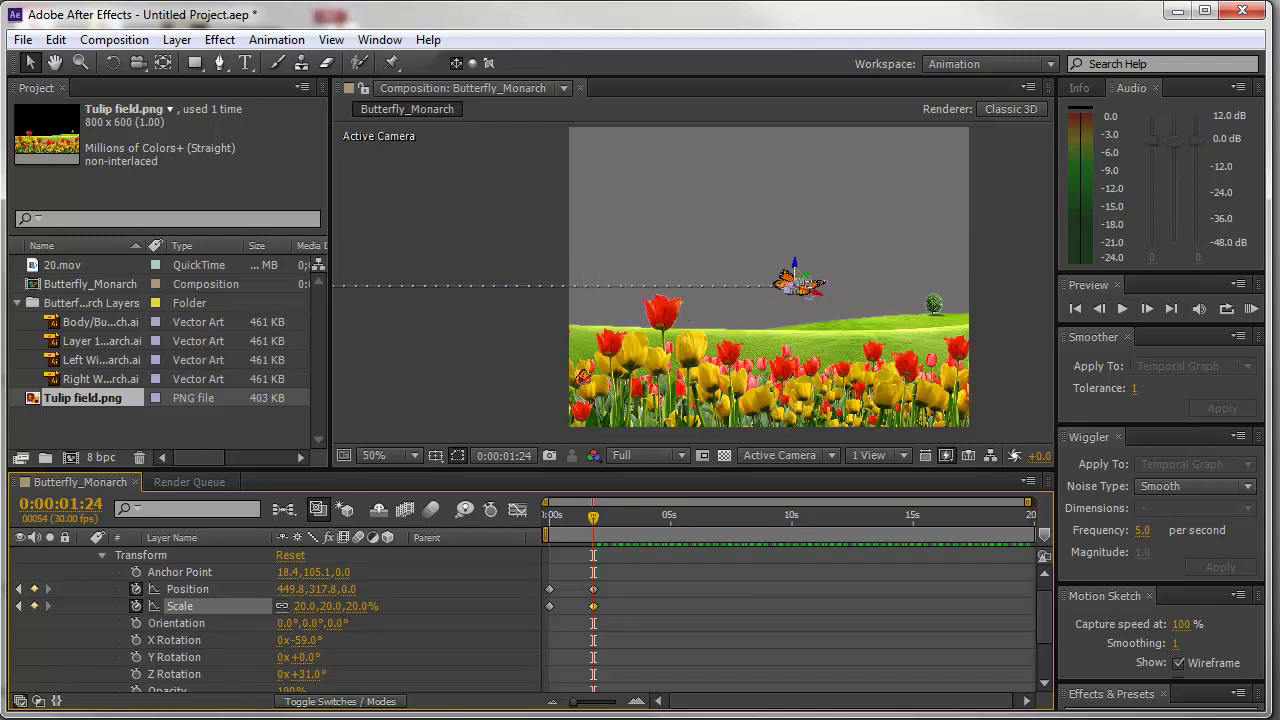
# At 0:00:01:24, move the butterfly's Body layer onto the red tulip below the tree, to Position about 618, 440, 74
pyautogui.moveTo(800, 283); pyautogui.dragTo(868, 356)
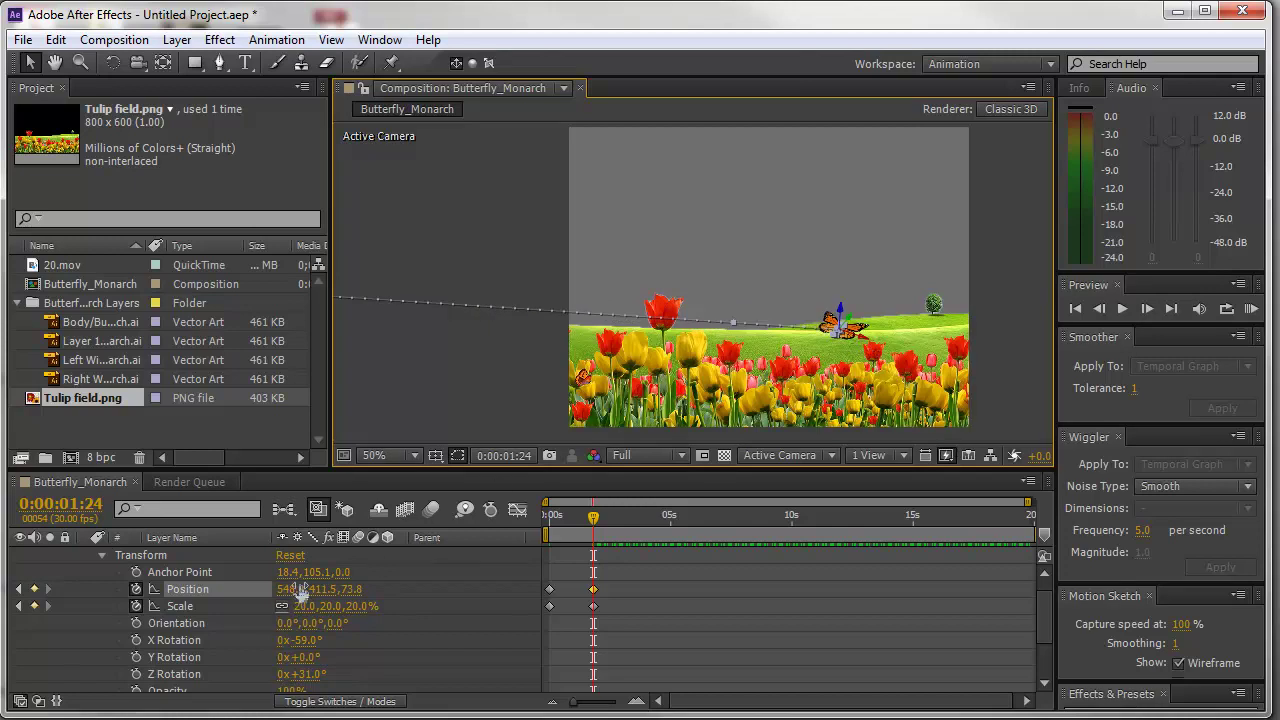
pyautogui.moveTo(288, 597); pyautogui.dragTo(400, 626)
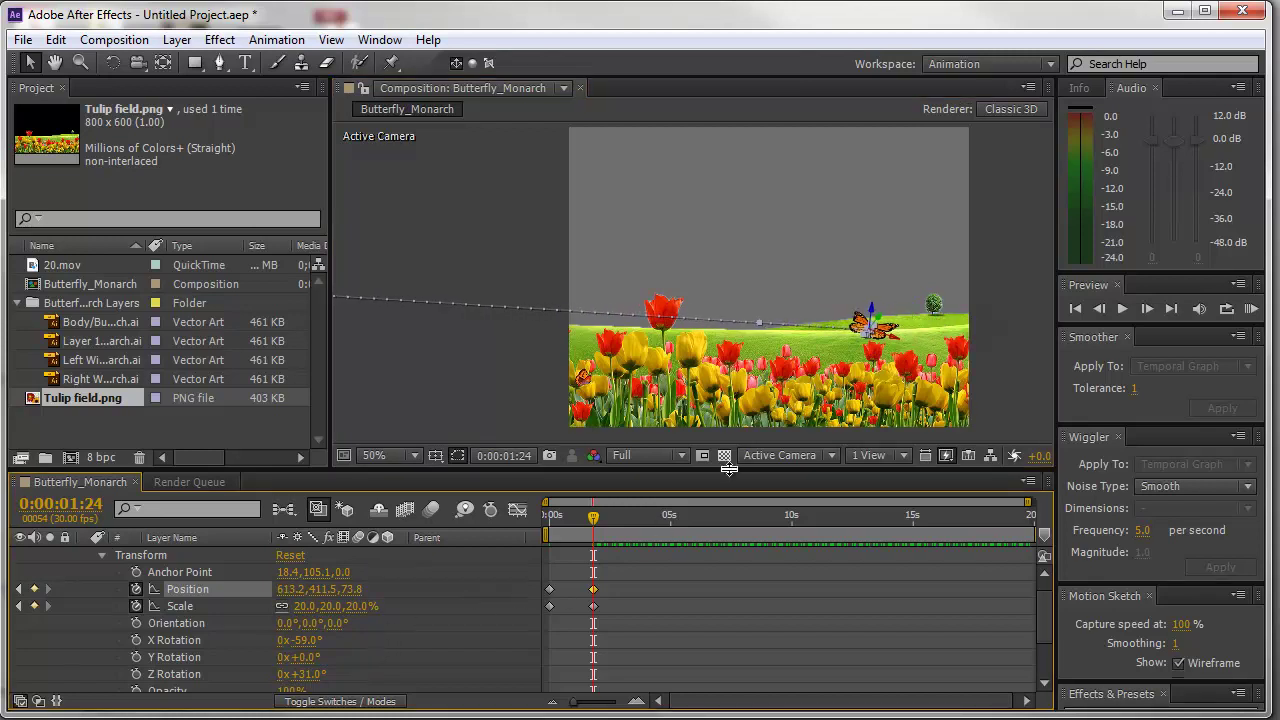
pyautogui.press('.')
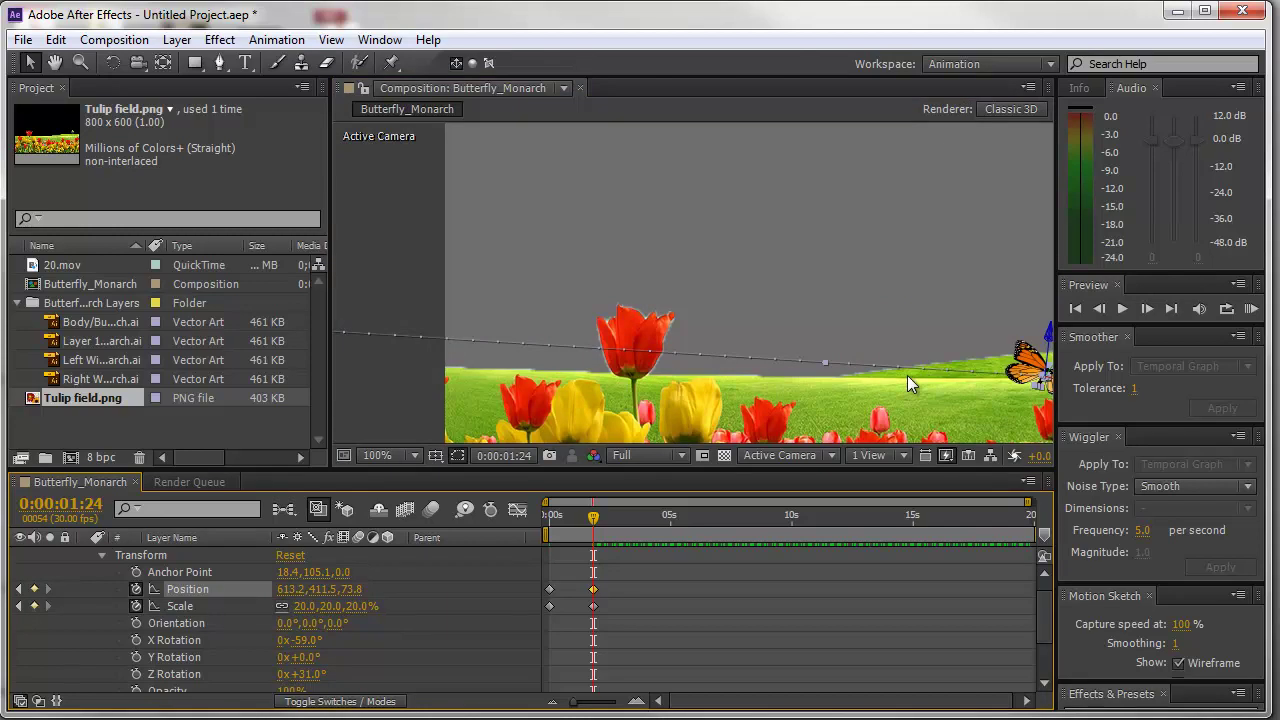
pyautogui.moveTo(965, 377); pyautogui.dragTo(682, 323)
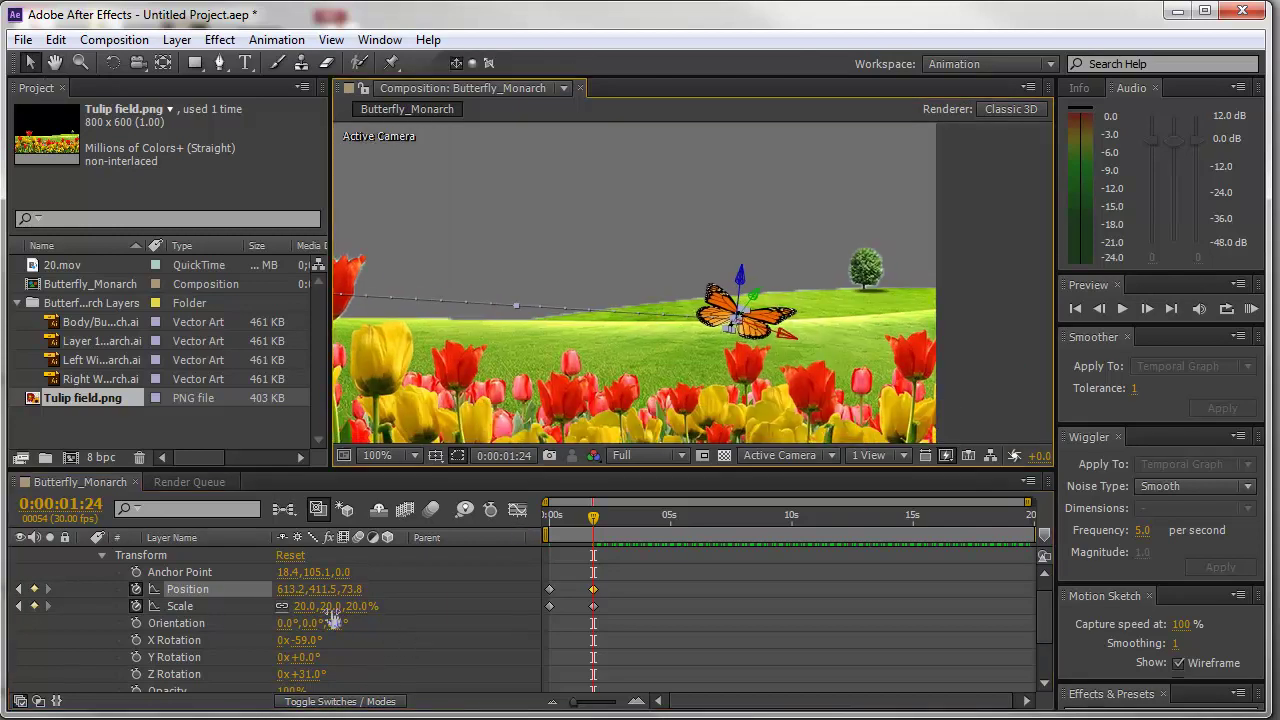
pyautogui.moveTo(288, 597); pyautogui.dragTo(358, 592)
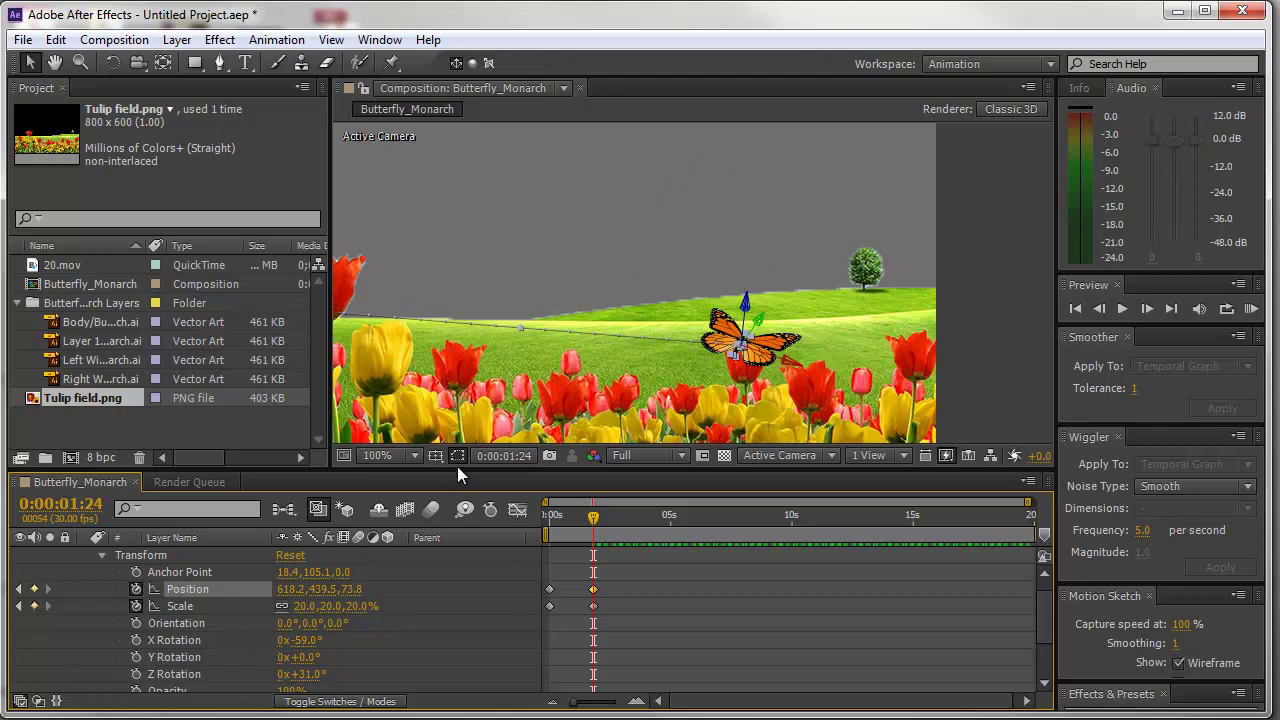
# Turn the Body layer to a Z Rotation of 88° and a Y Rotation of 1°
pyautogui.moveTo(457, 467); pyautogui.dragTo(462, 457)
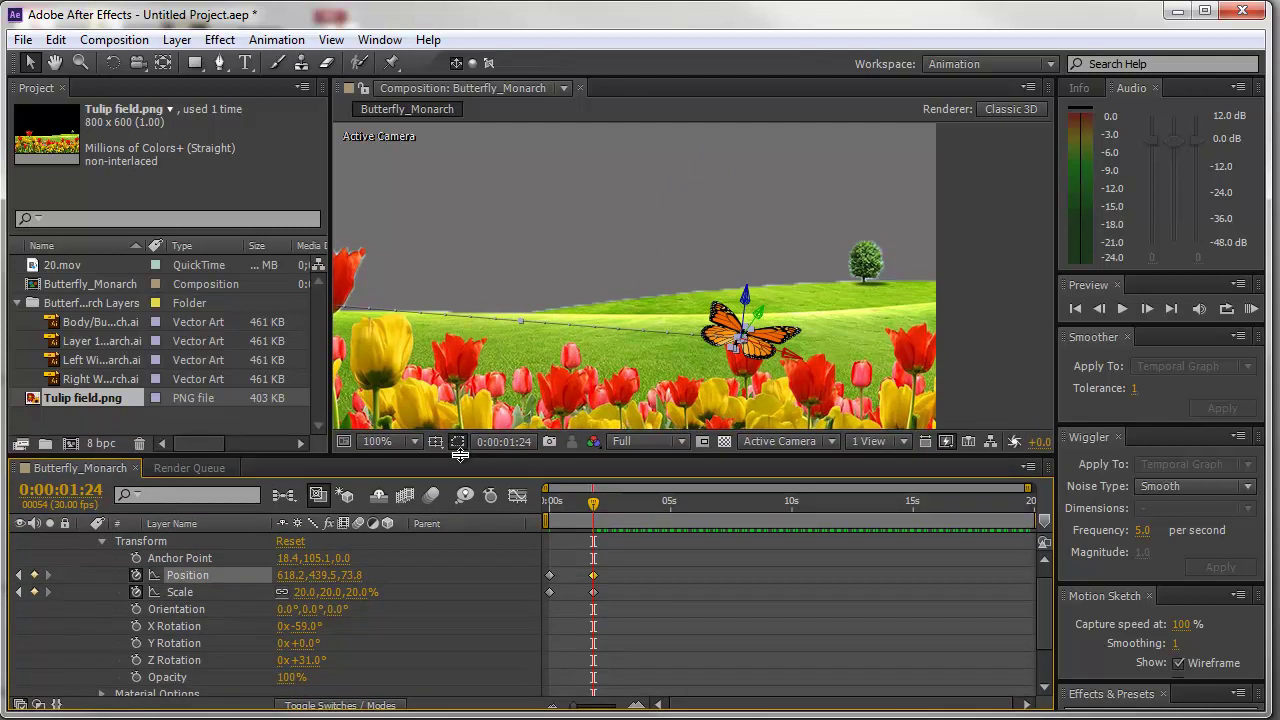
pyautogui.moveTo(296, 643); pyautogui.dragTo(366, 660)
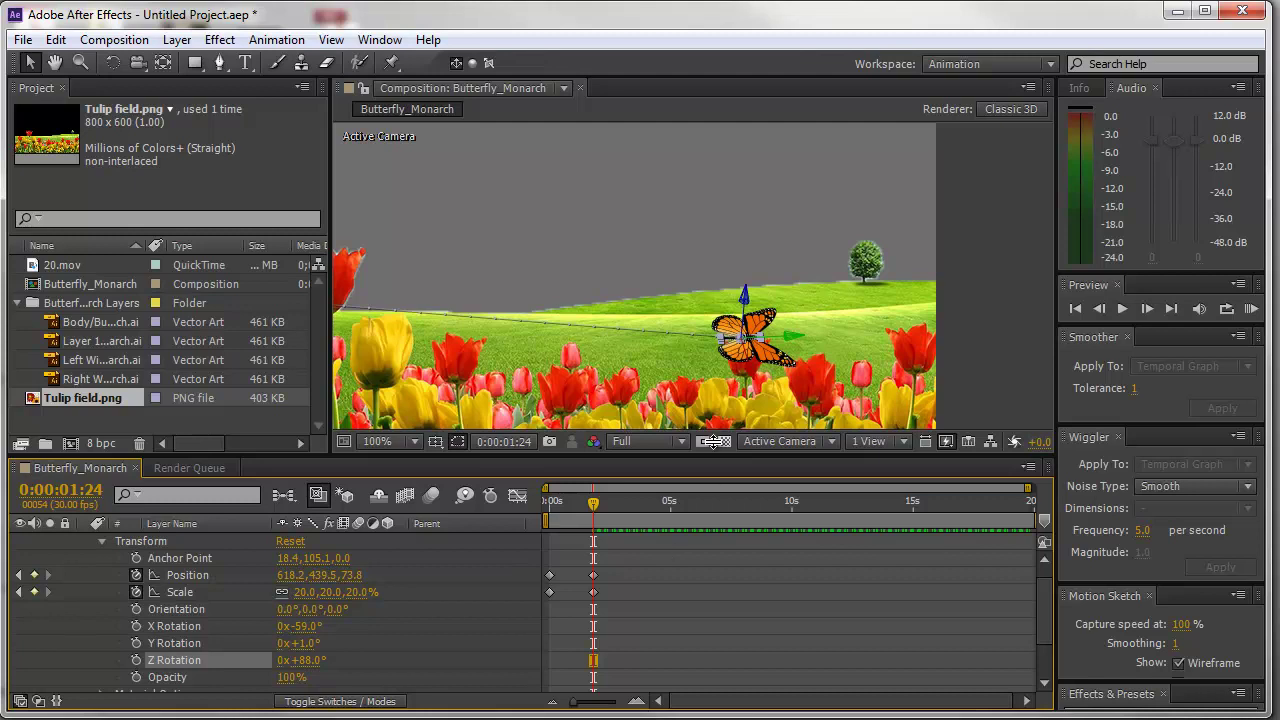
pyautogui.scroll(-2, 737, 350)
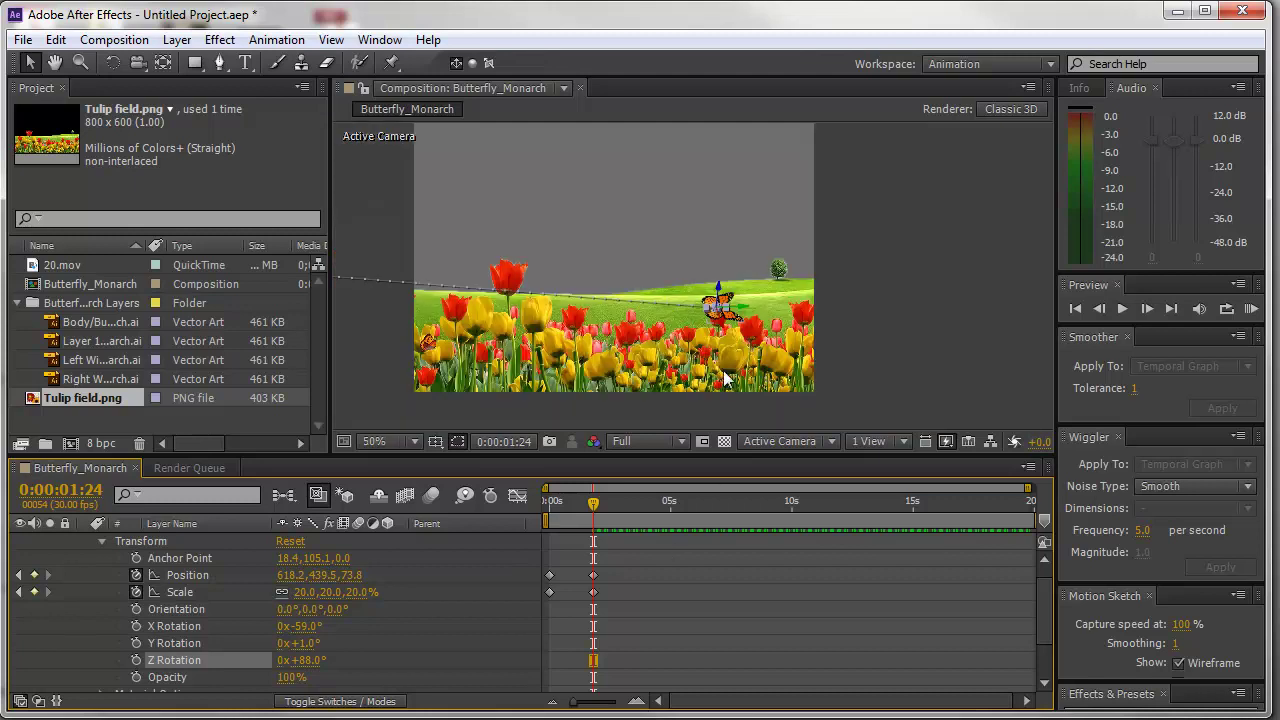
# Add a Position keyframe at 0:00:02:11 to hold the butterfly on the tulip
pyautogui.moveTo(580, 507); pyautogui.dragTo(609, 505)
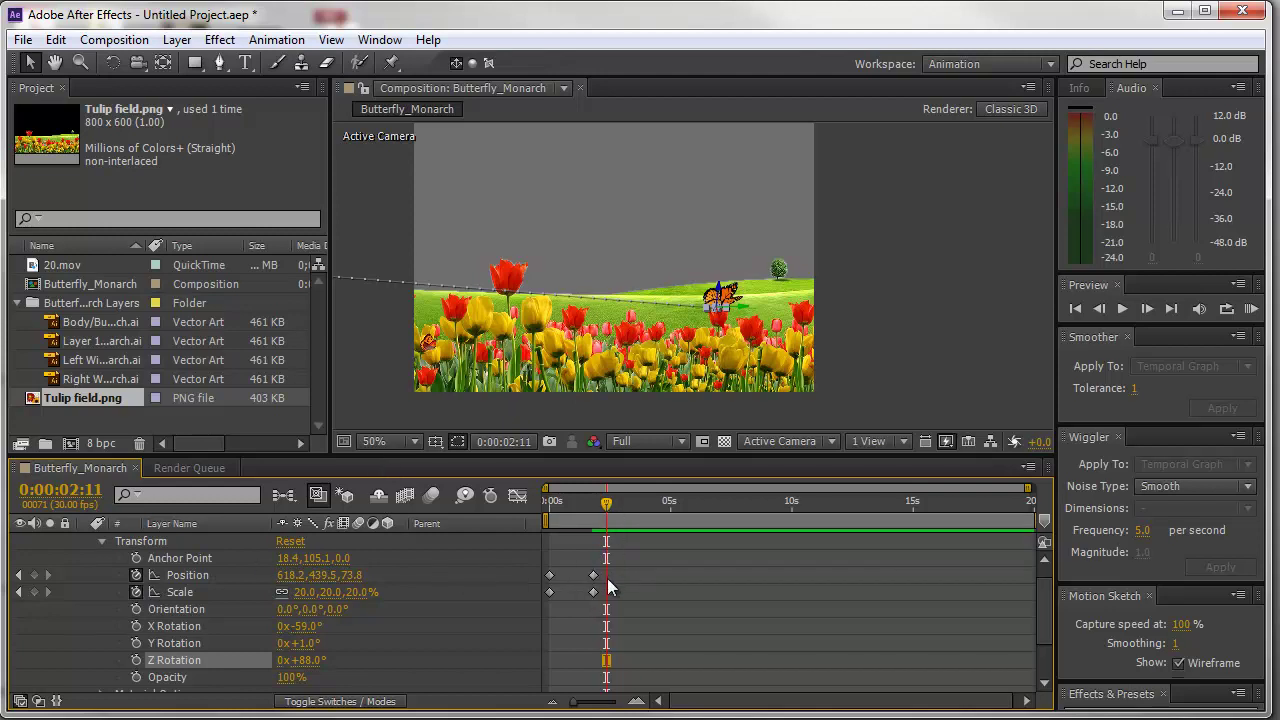
pyautogui.click(34, 575)
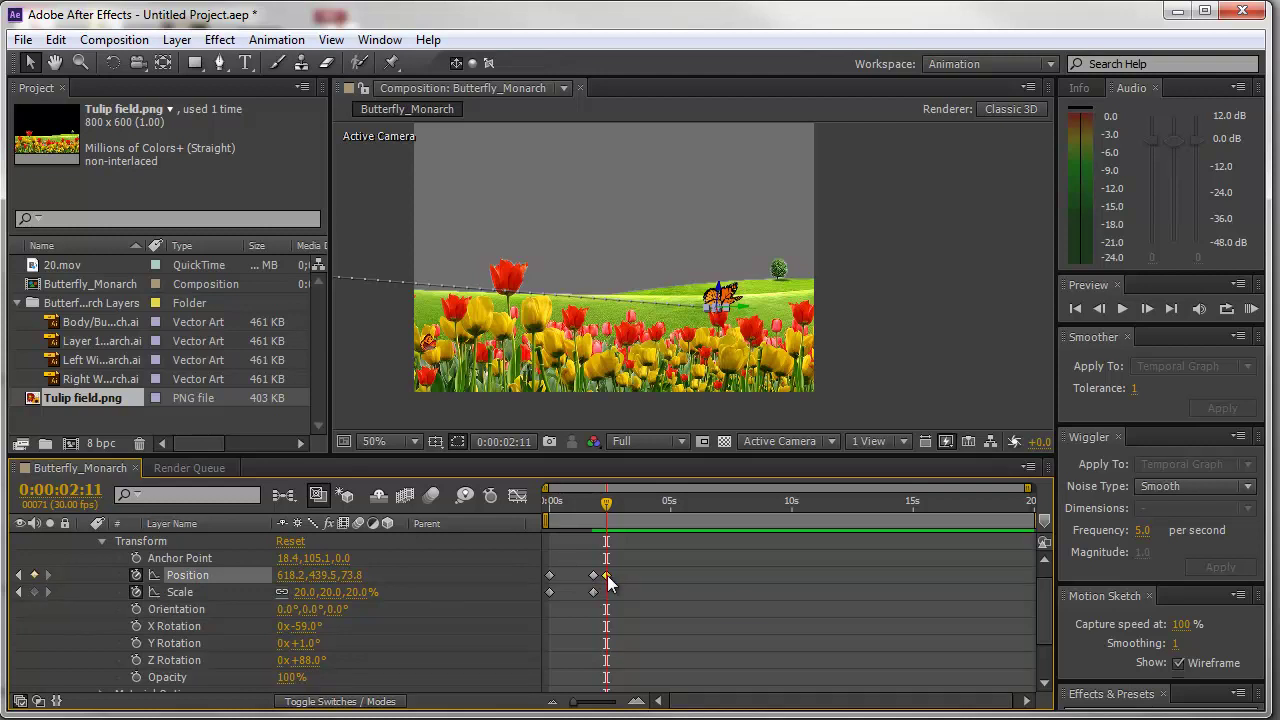
pyautogui.moveTo(609, 582)
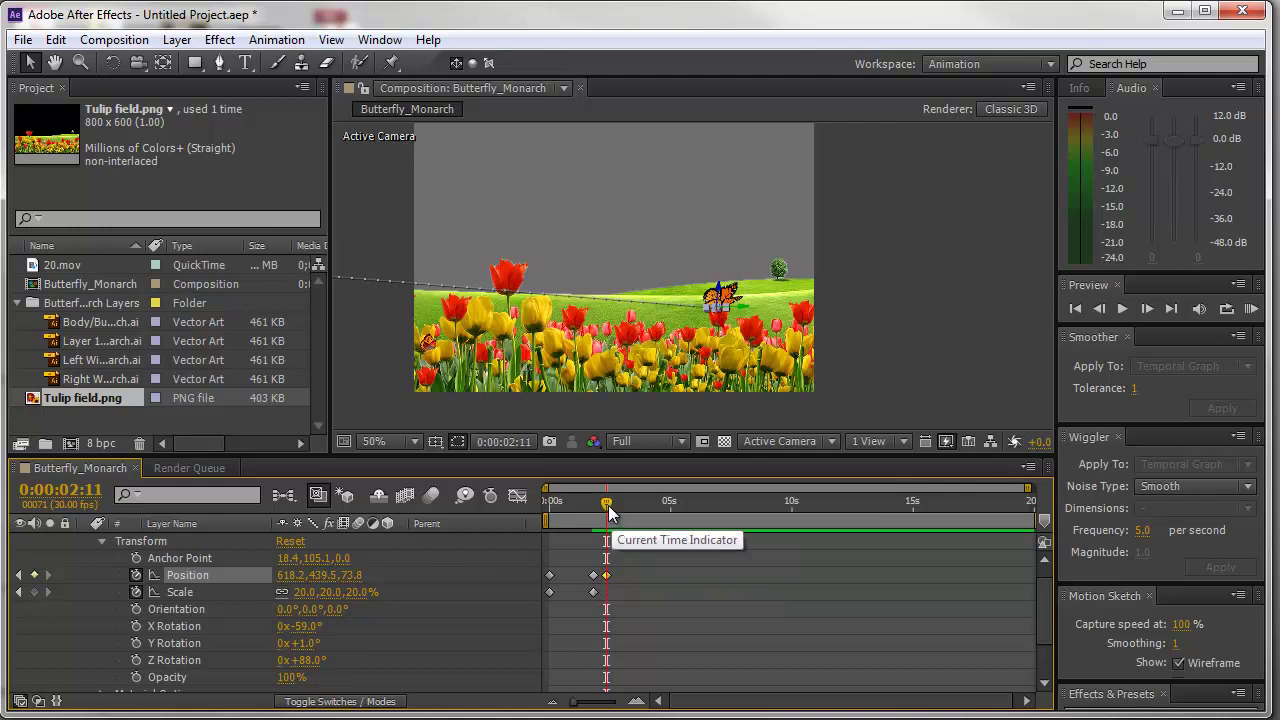
# At 0:00:05:07, keyframe the Body layer's Position at about 175, 347, landing the butterfly on top of the tall red tulip
pyautogui.moveTo(608, 506); pyautogui.dragTo(678, 506)
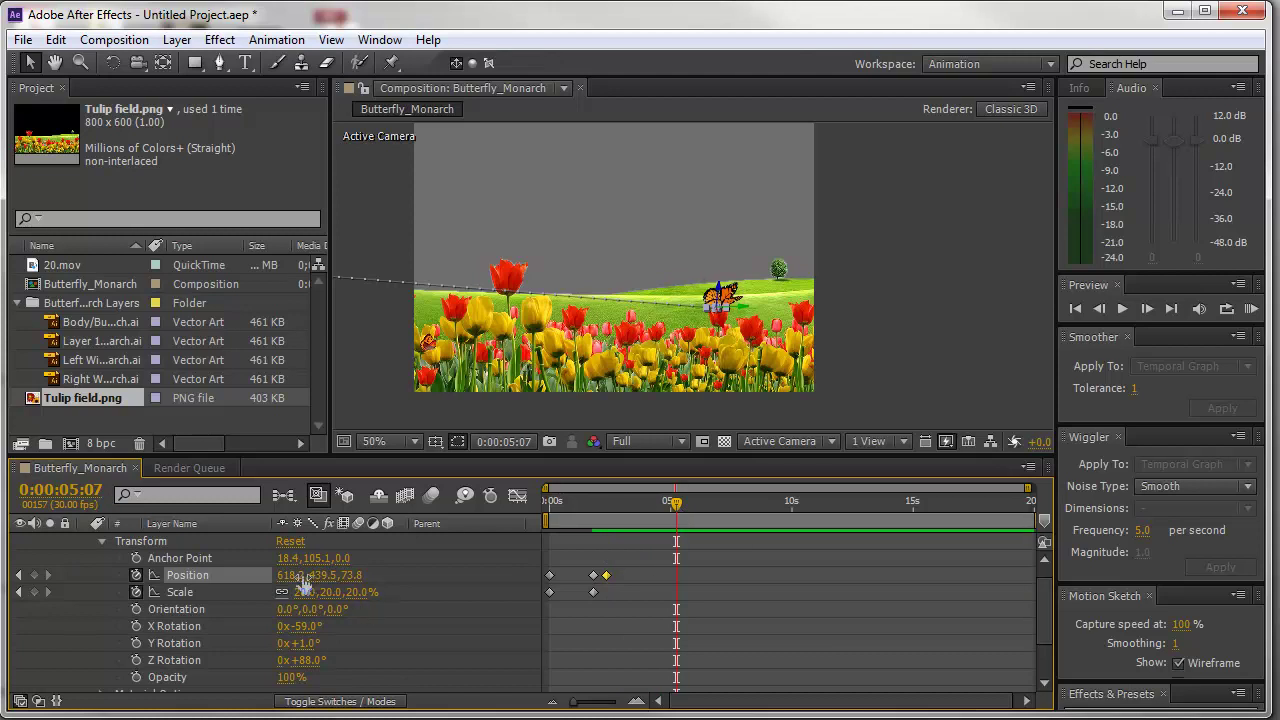
pyautogui.moveTo(290, 582); pyautogui.dragTo(2, 622)
pyautogui.moveTo(290, 578); pyautogui.dragTo(221, 587)
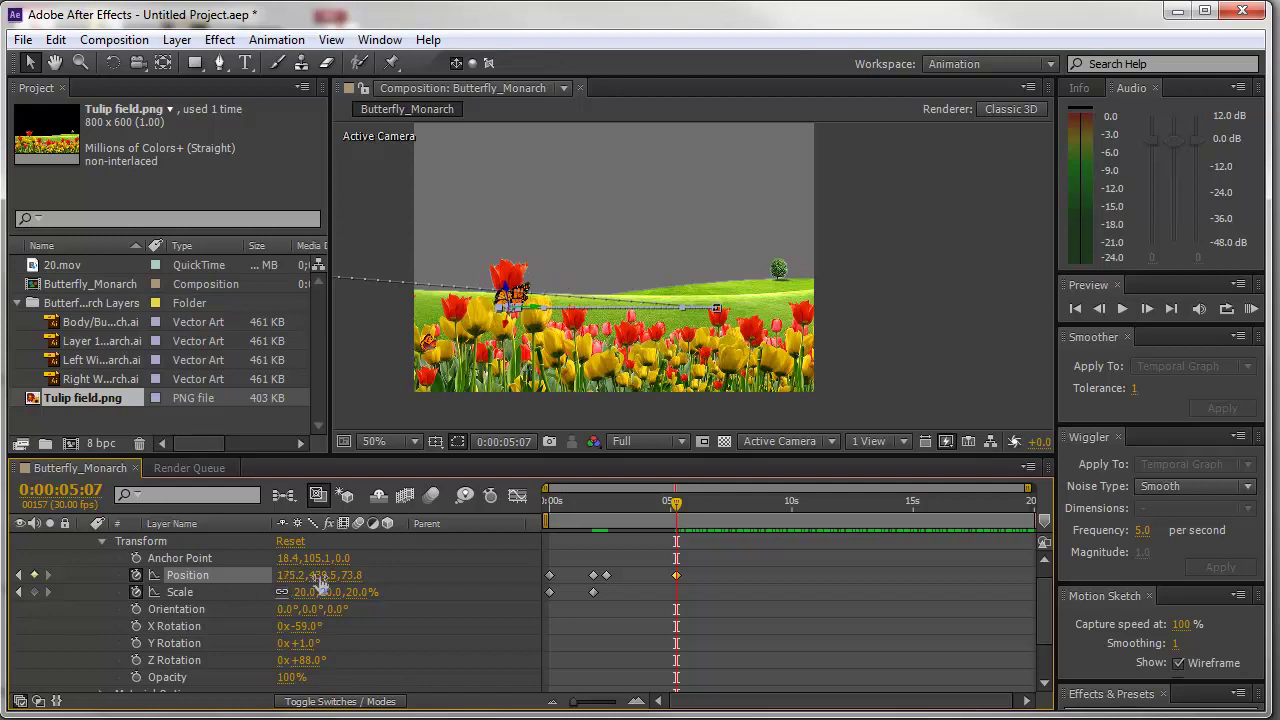
pyautogui.moveTo(320, 582); pyautogui.dragTo(220, 583)
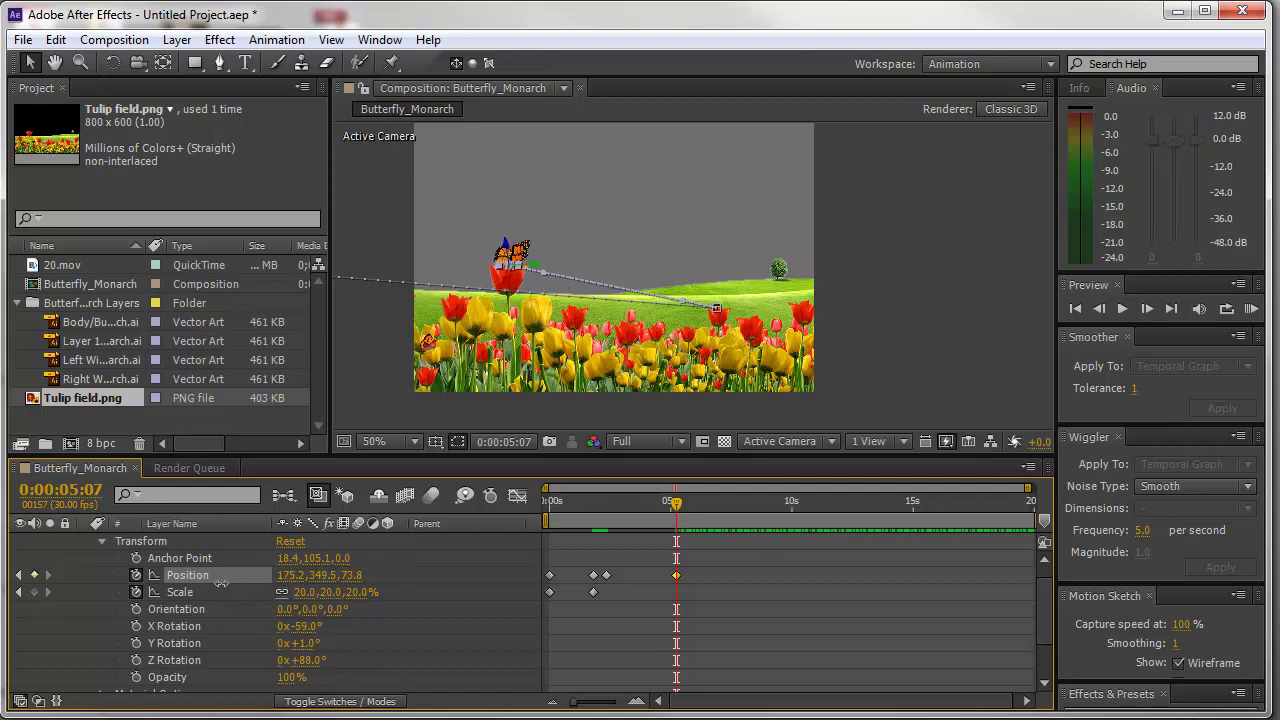
pyautogui.press('.')
pyautogui.press('space')
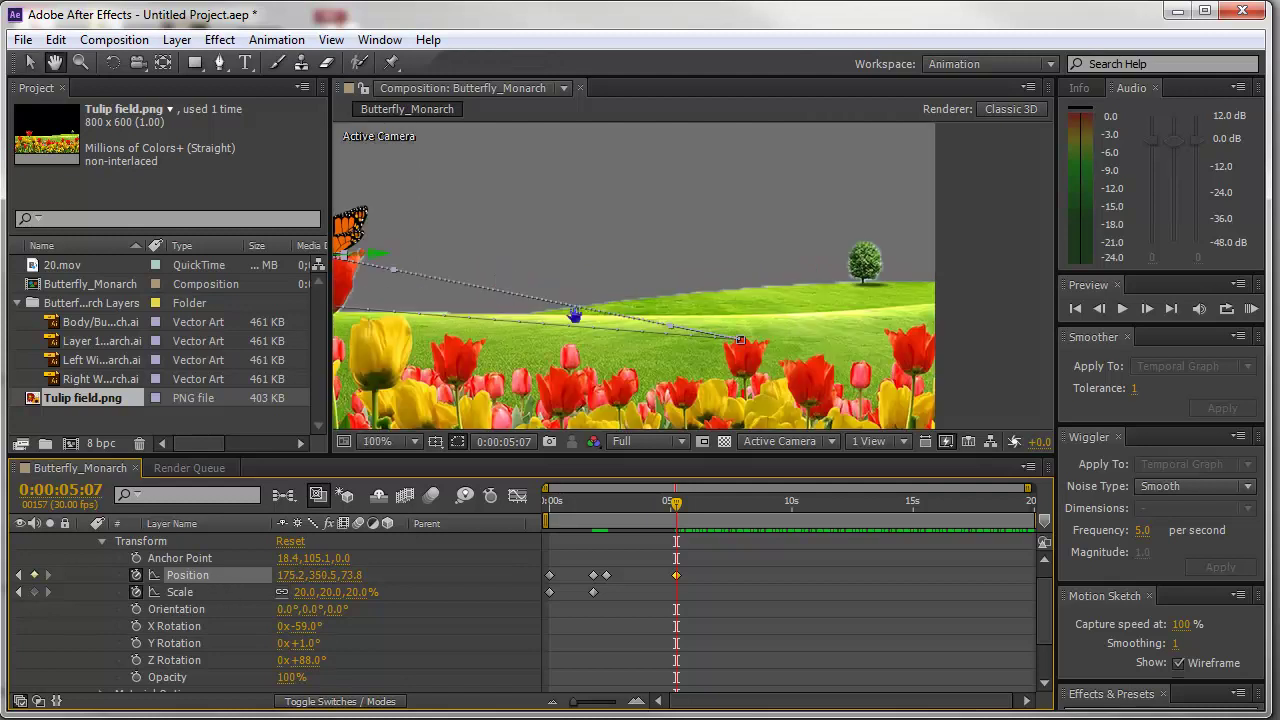
pyautogui.moveTo(503, 296); pyautogui.dragTo(830, 300)
pyautogui.press(',')
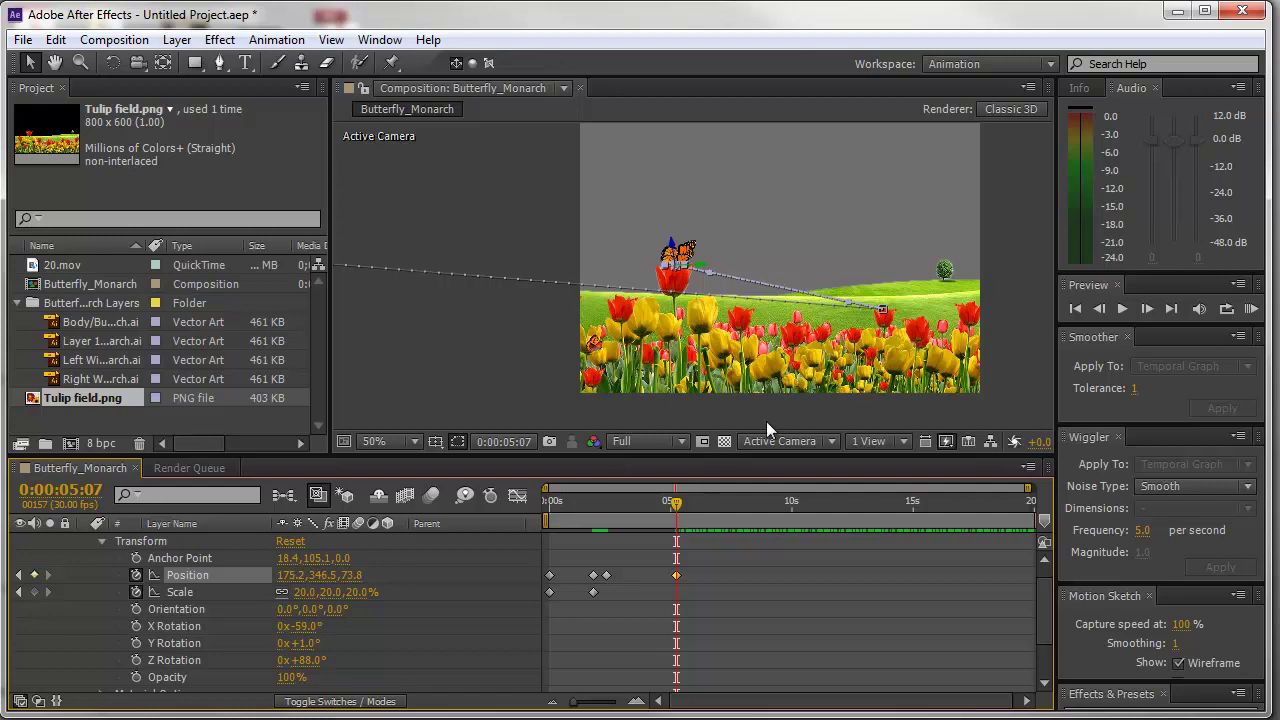
# Hold the butterfly's Position with a keyframe at 0:00:06:07, and keyframe it in the air at about 600, 288 at 0:00:09:16
pyautogui.moveTo(678, 504); pyautogui.dragTo(700, 503)
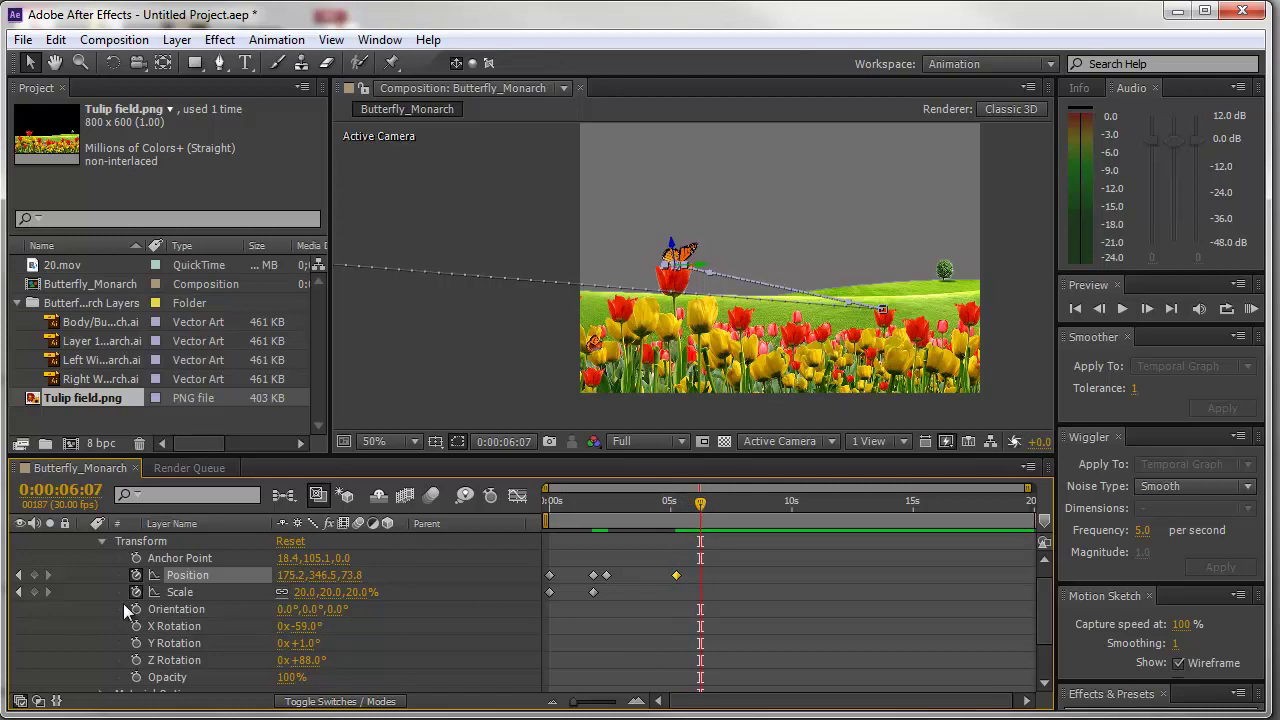
pyautogui.click(34, 576)
pyautogui.moveTo(700, 510); pyautogui.dragTo(781, 510)
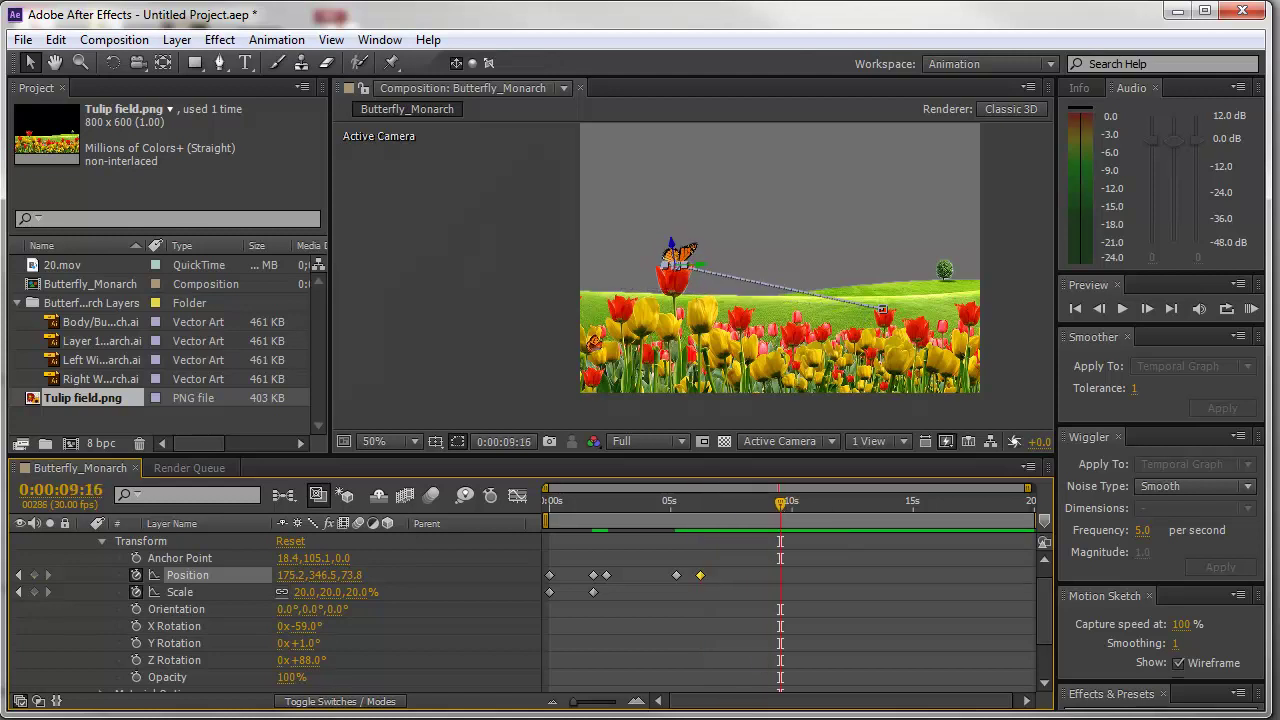
pyautogui.click(1024, 704)
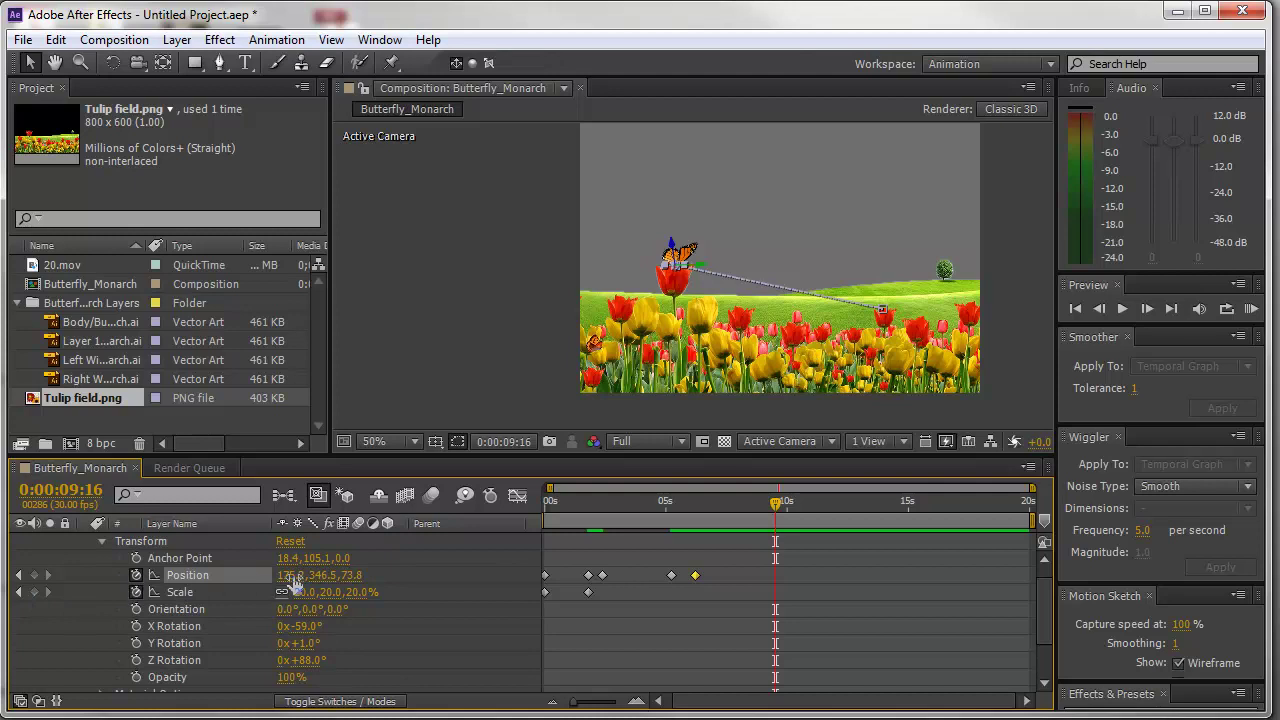
pyautogui.moveTo(290, 580); pyautogui.dragTo(535, 541)
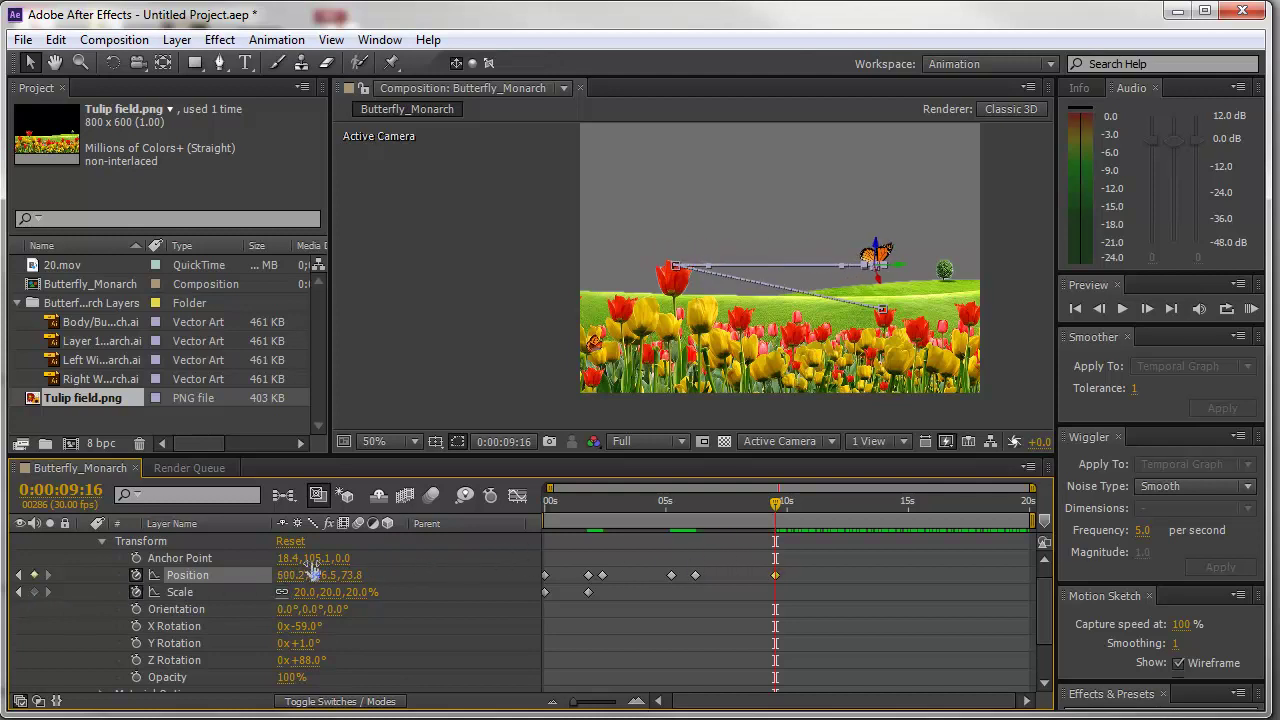
pyautogui.moveTo(327, 586); pyautogui.dragTo(282, 575)
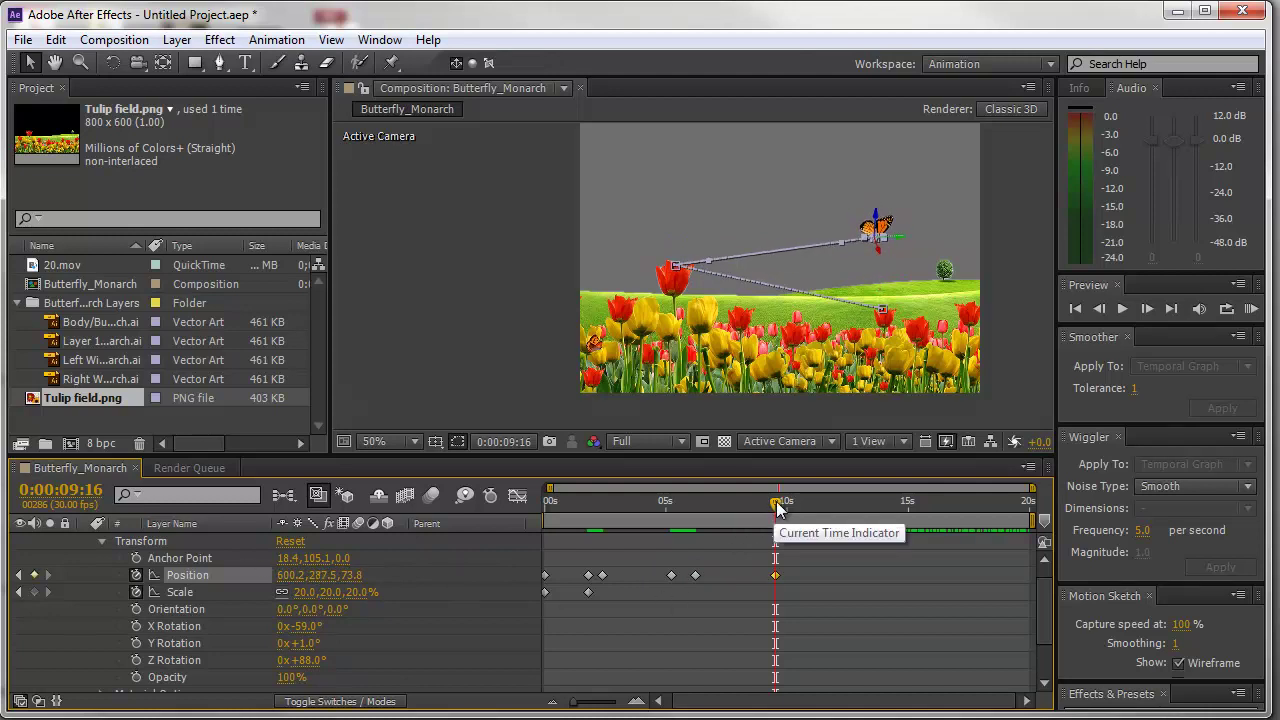
# Hold the Body layer's Scale with a keyframe at 0:00:06:07, and keyframe it at 10% at 0:00:09:14
pyautogui.moveTo(777, 503); pyautogui.dragTo(696, 522)
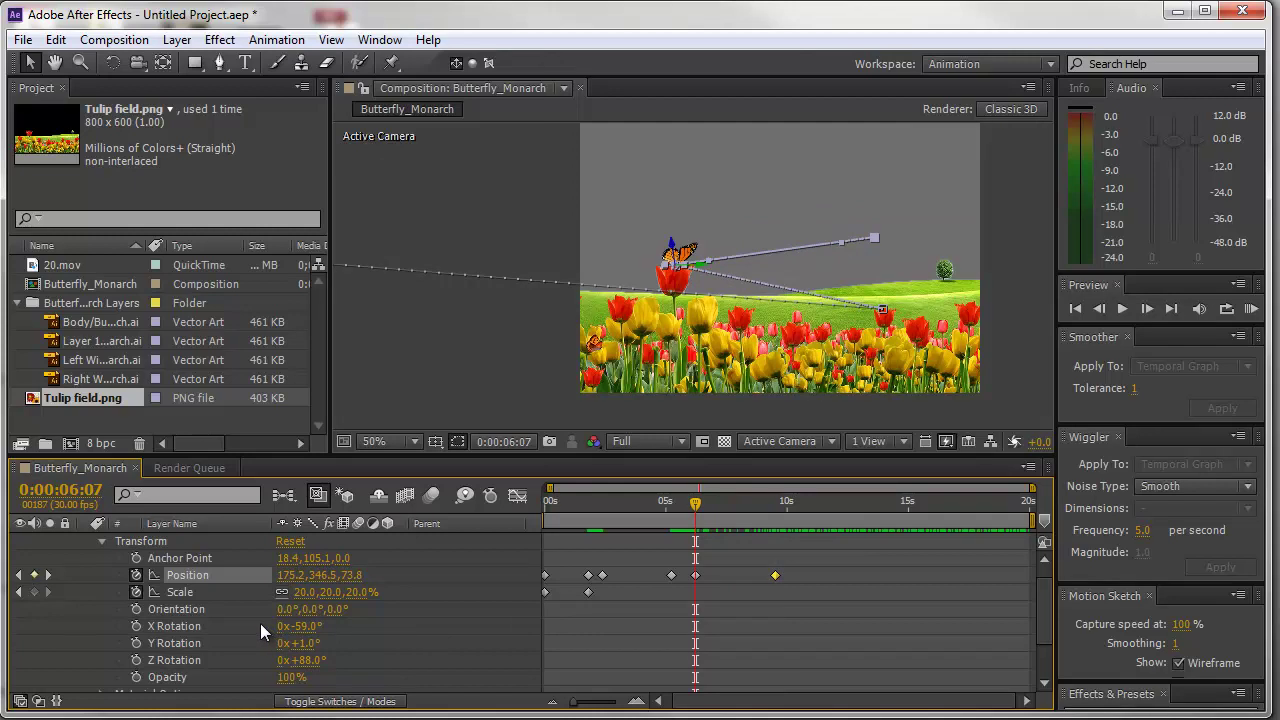
pyautogui.click(35, 592)
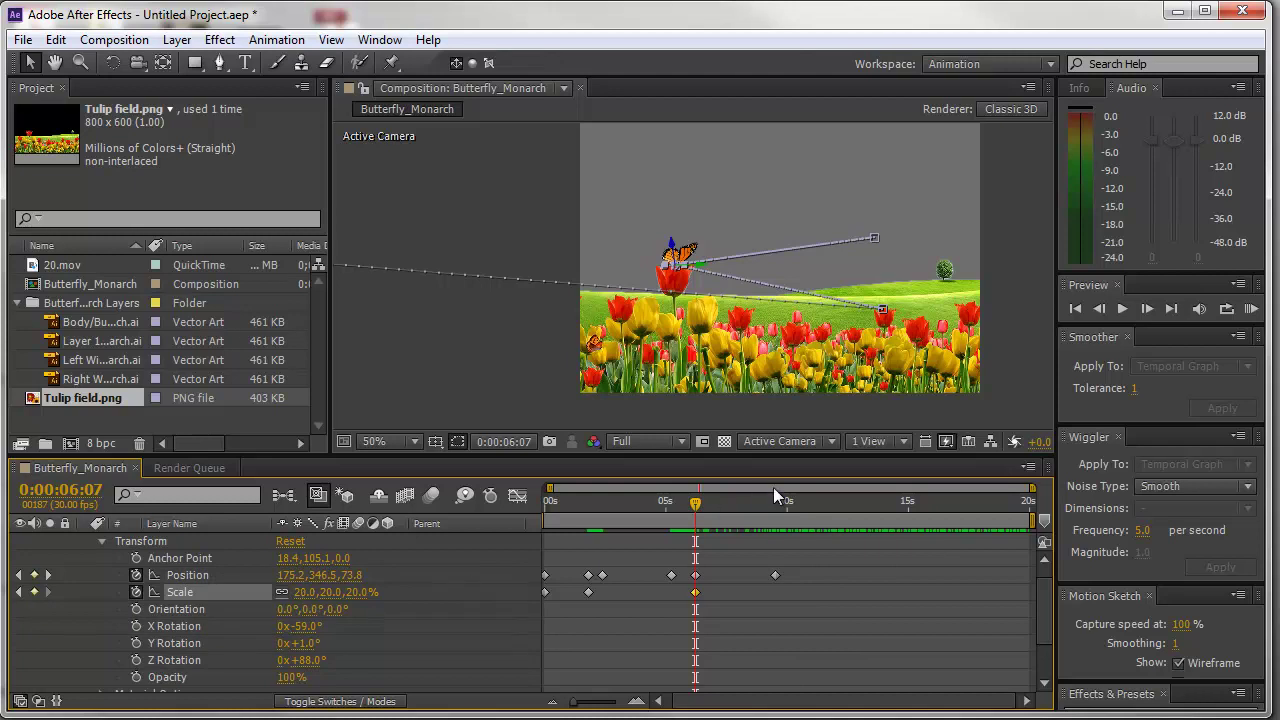
pyautogui.moveTo(698, 505); pyautogui.dragTo(776, 508)
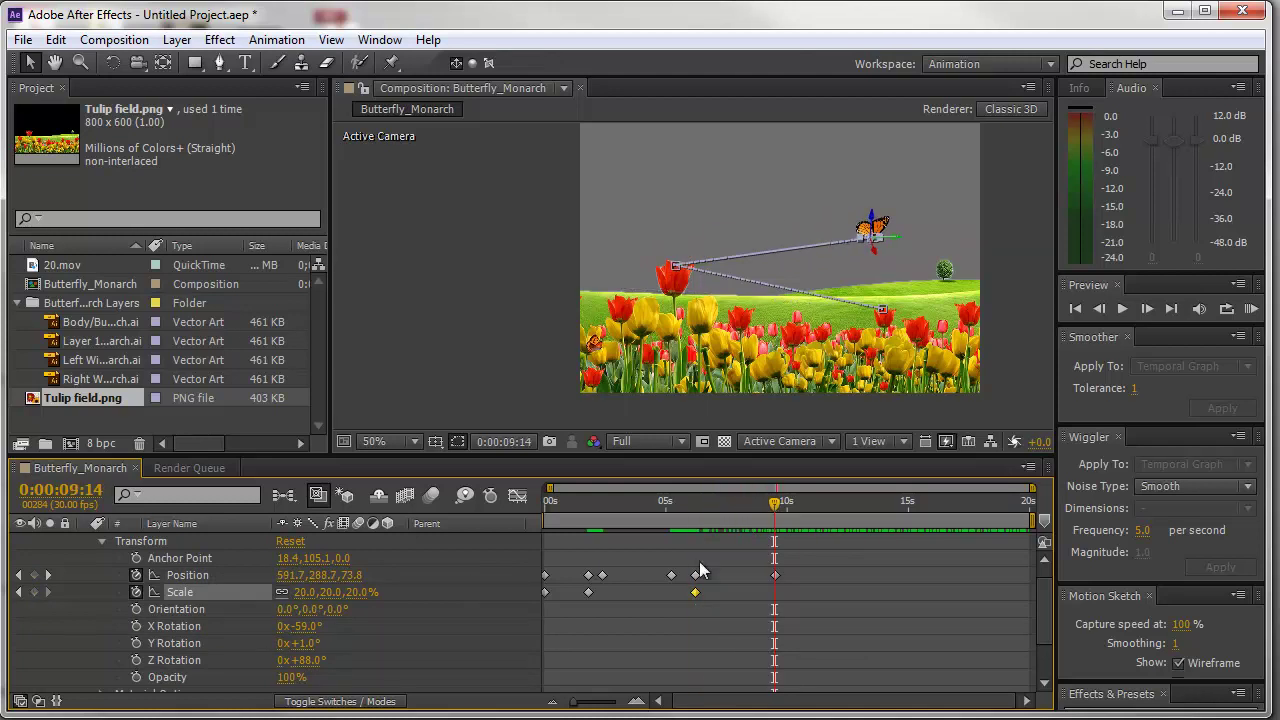
pyautogui.click(300, 592)
pyautogui.write('10')
pyautogui.press('Return')
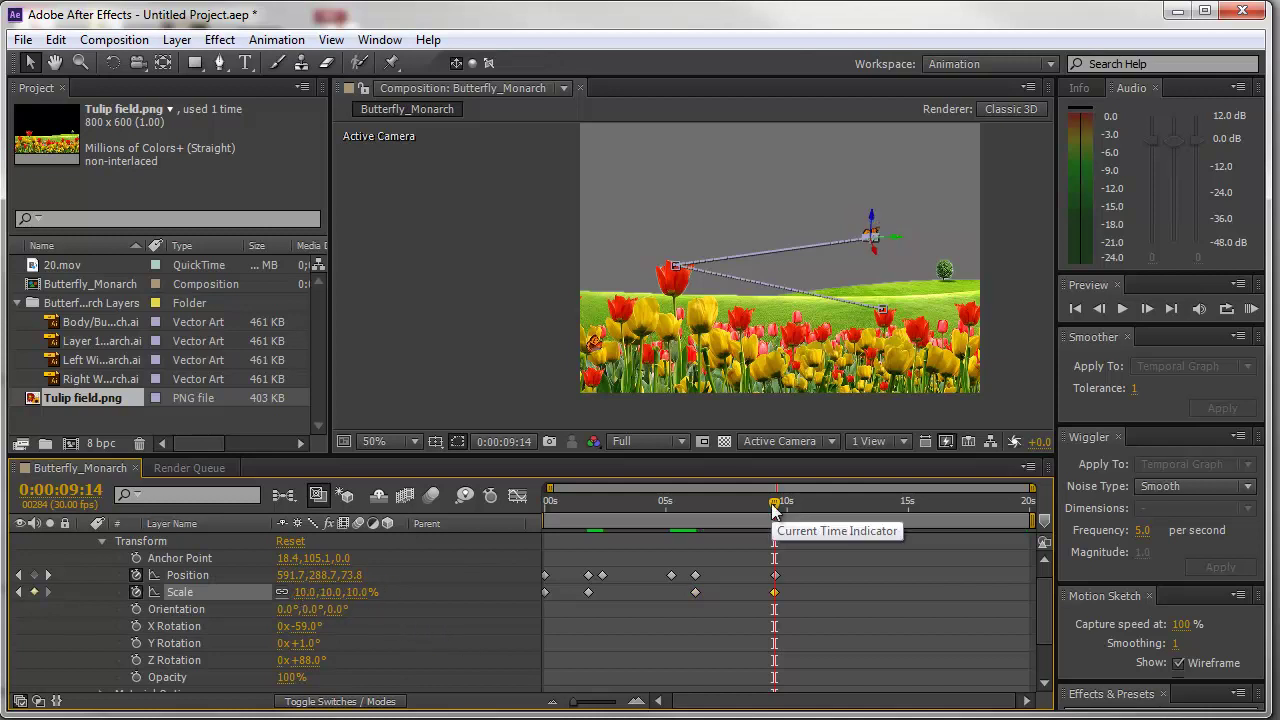
# Keyframe the Body layer's Position at about 457, 203 at 0:00:10:25, and add a holding Scale keyframe at 0:00:10:24
pyautogui.moveTo(775, 503); pyautogui.dragTo(807, 503)
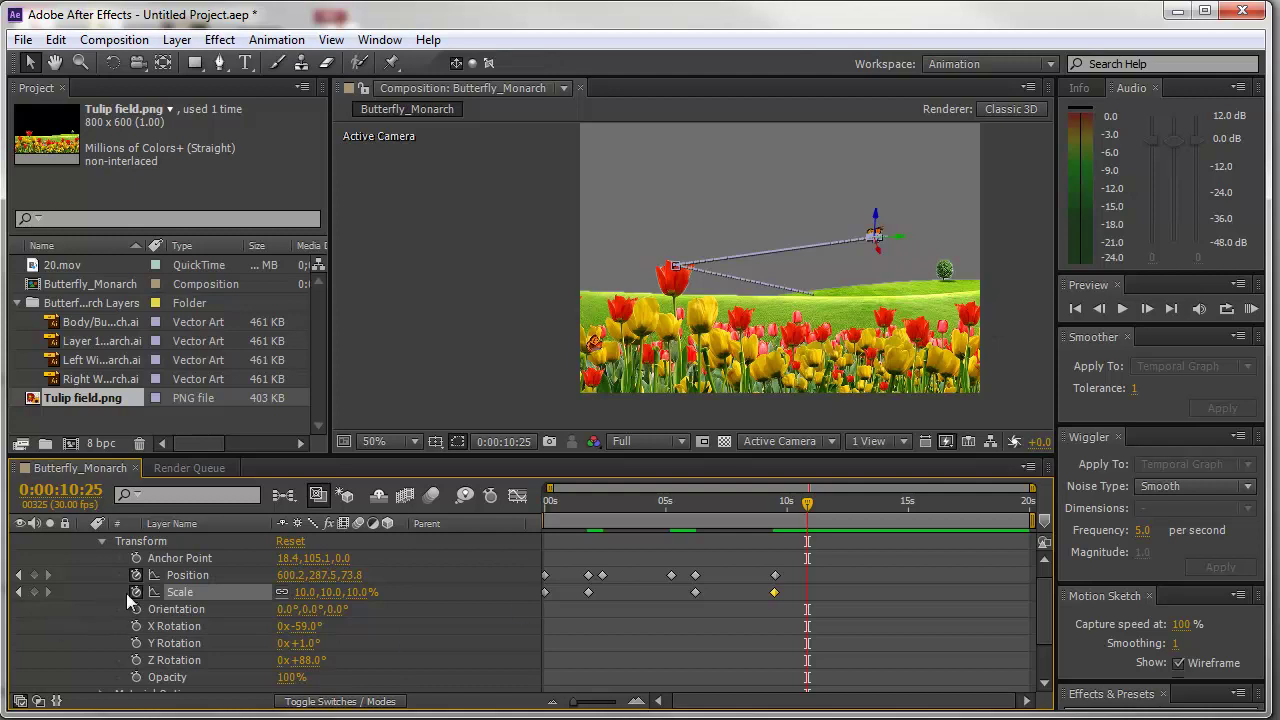
pyautogui.moveTo(285, 576); pyautogui.dragTo(248, 574)
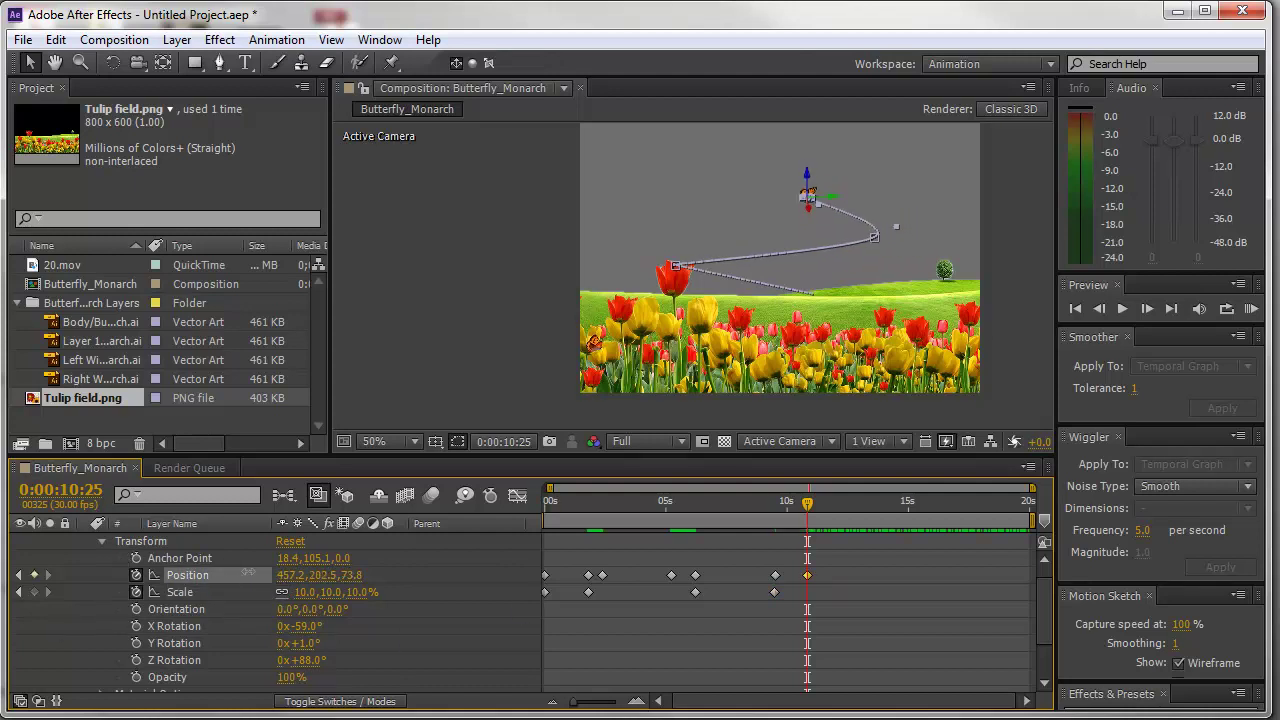
pyautogui.press('pageup')
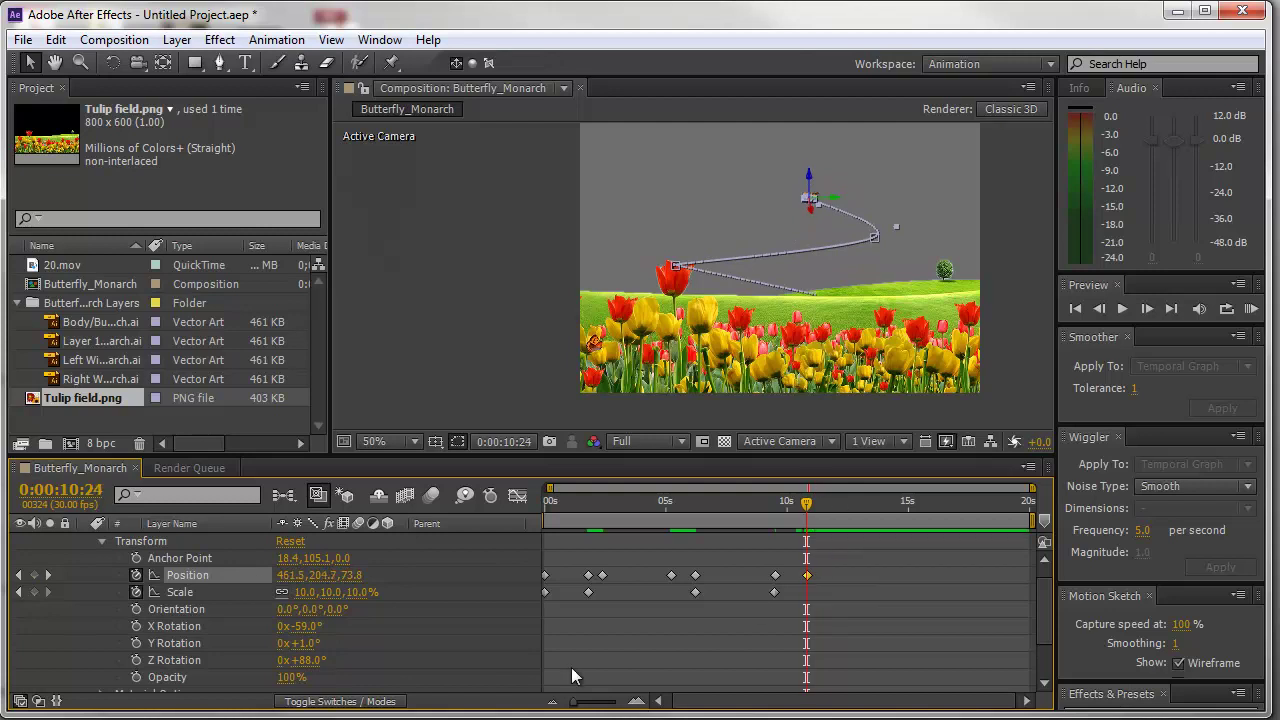
pyautogui.click(34, 592)
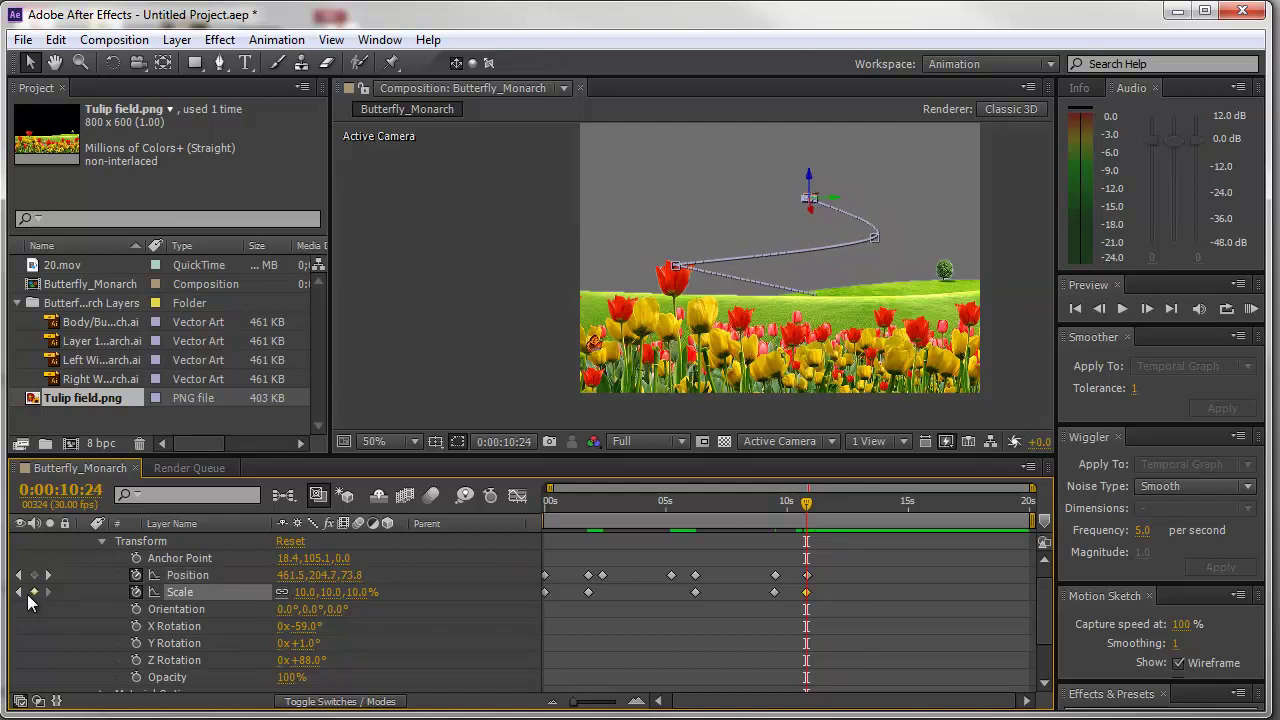
# At 0:00:13:14, keyframe the Body layer's Position at about 351, 310 and its Scale at 20%
pyautogui.moveTo(808, 500); pyautogui.dragTo(869, 516)
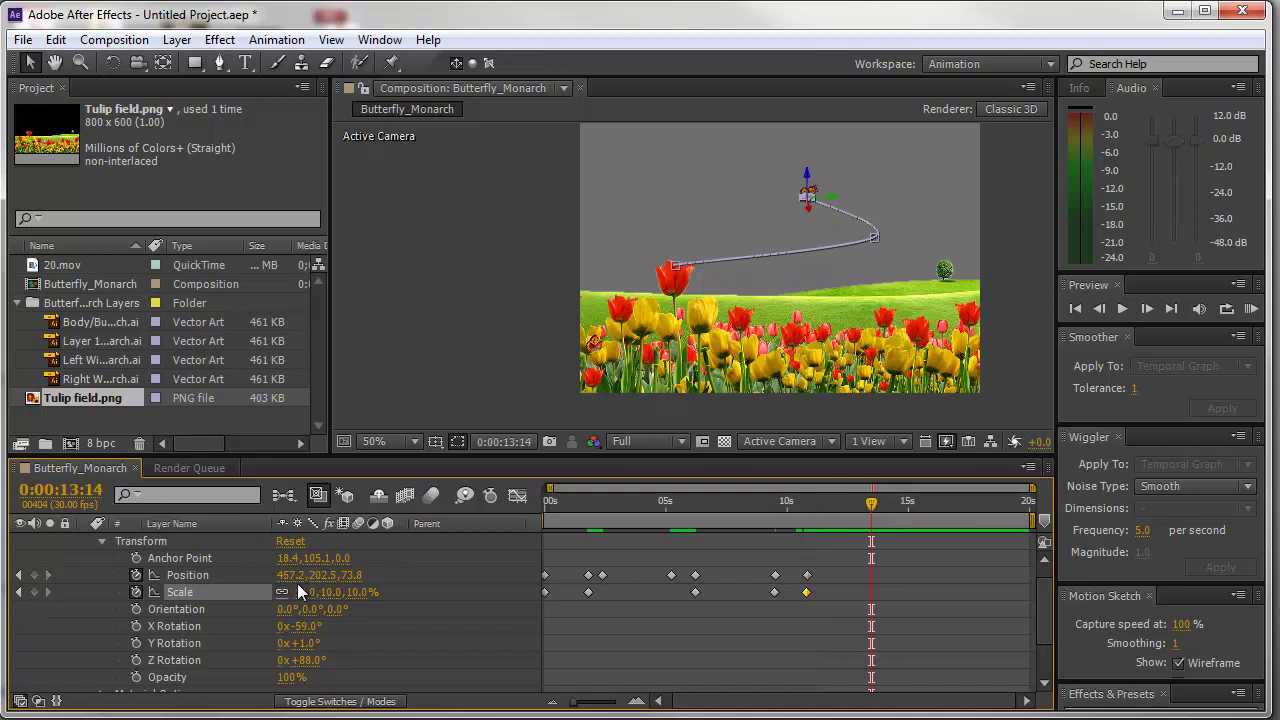
pyautogui.moveTo(287, 577); pyautogui.dragTo(173, 624)
pyautogui.moveTo(313, 585); pyautogui.dragTo(442, 562)
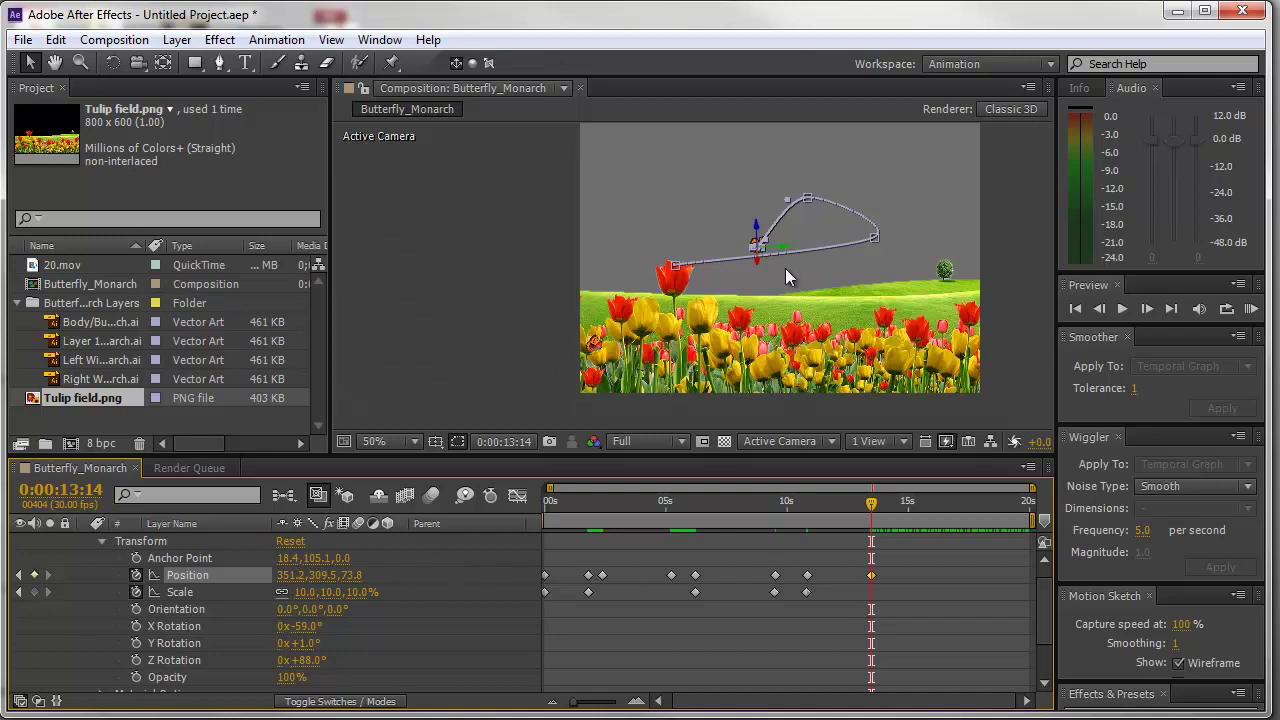
pyautogui.click(303, 592)
pyautogui.write('20')
pyautogui.press('Return')
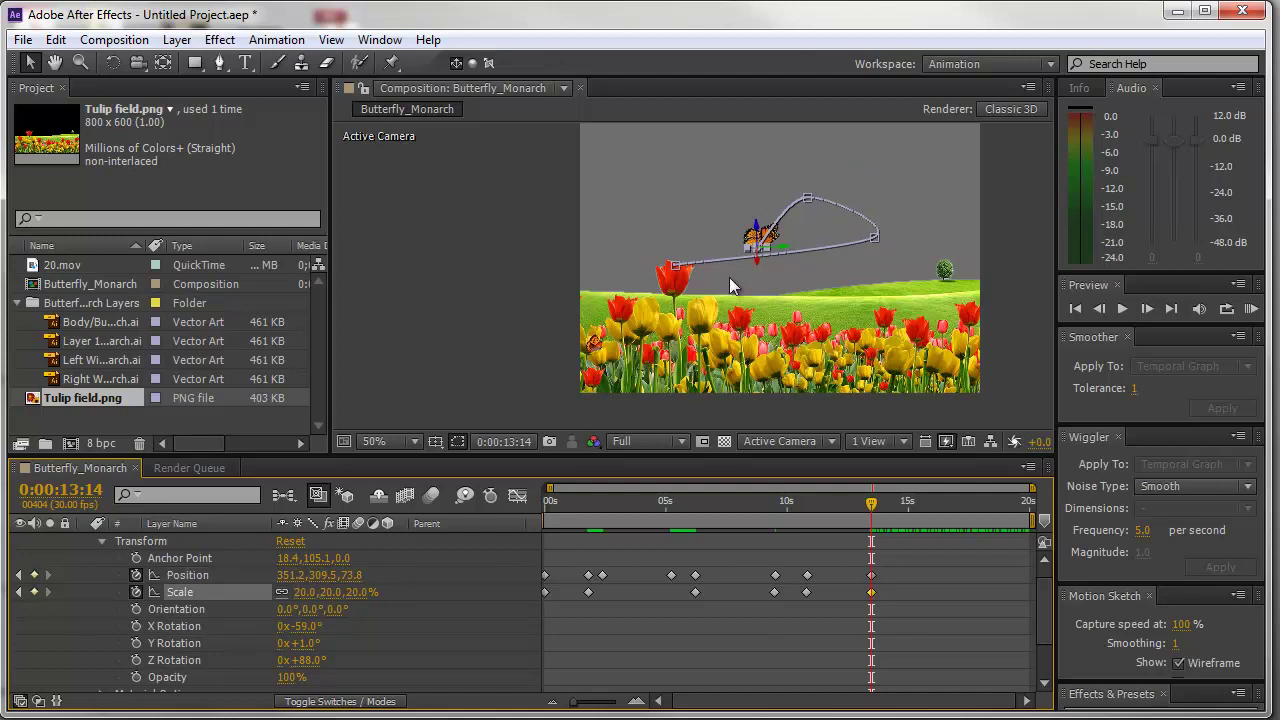
# At 0:00:19:29, keyframe the Body layer's X Position at about 925, beyond the right edge of the composition
pyautogui.moveTo(871, 501); pyautogui.dragTo(964, 516)
pyautogui.moveTo(998, 519); pyautogui.dragTo(1030, 519)
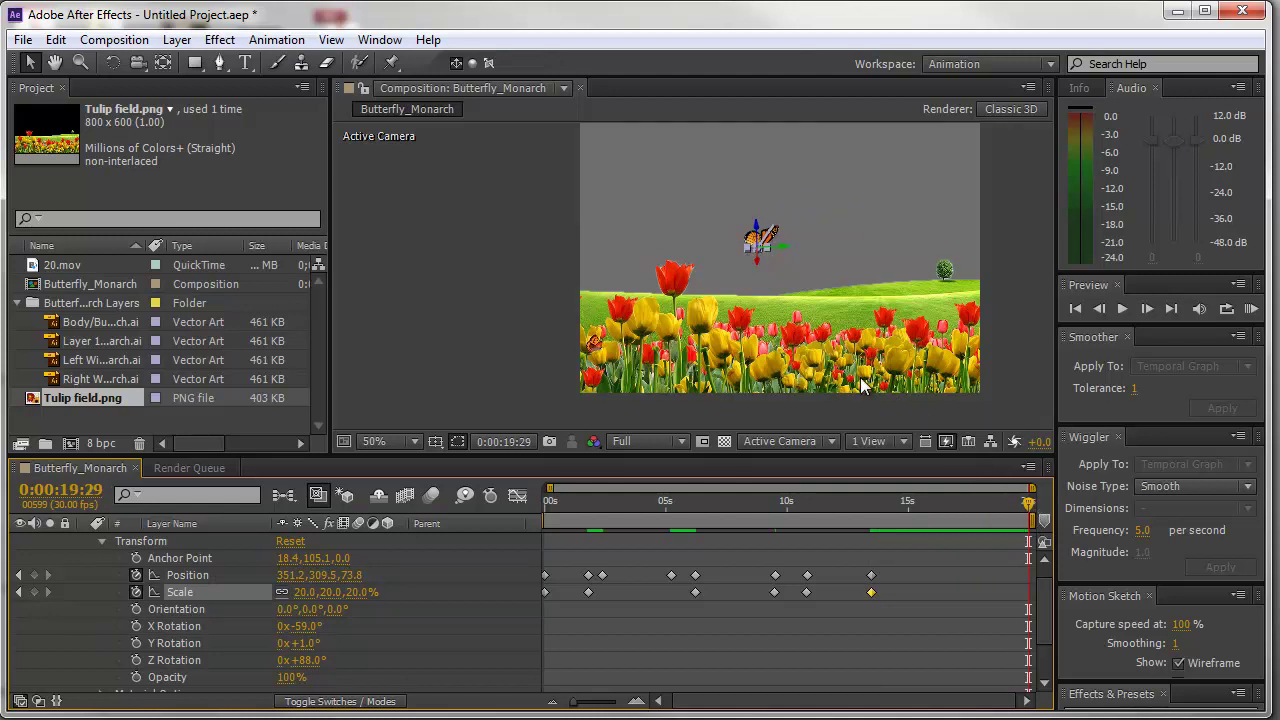
pyautogui.moveTo(862, 385); pyautogui.dragTo(757, 415)
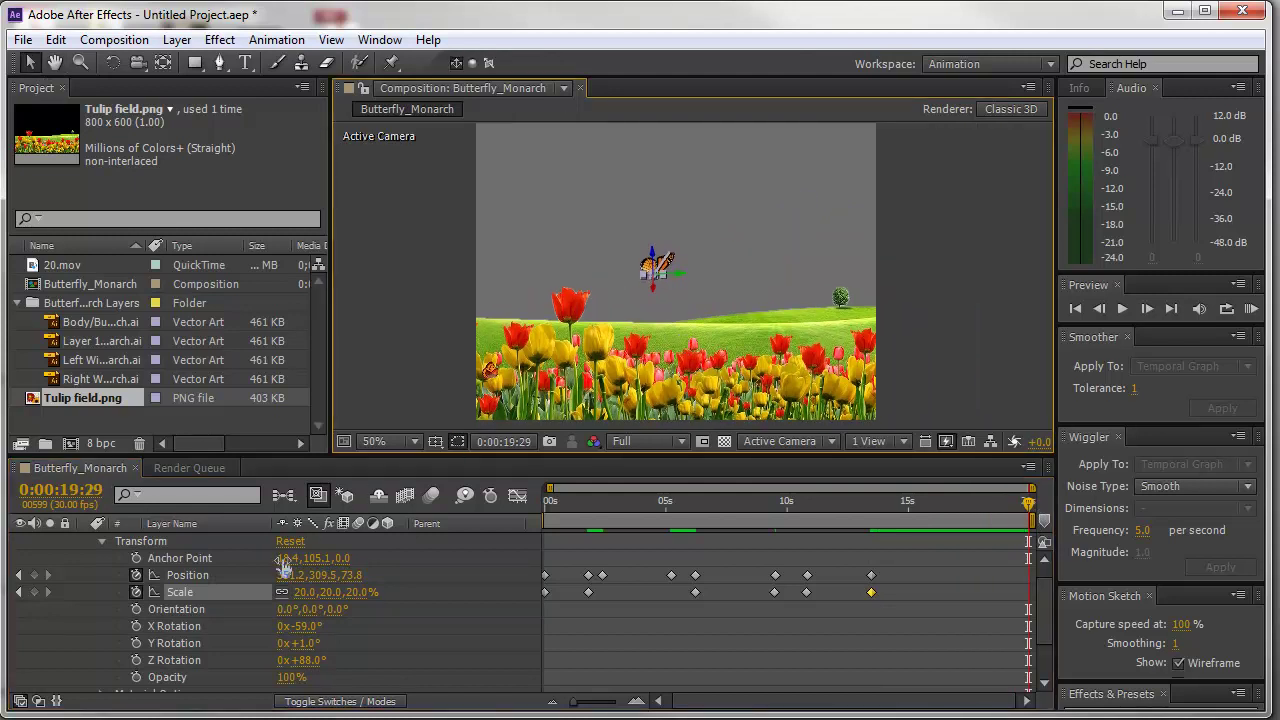
pyautogui.moveTo(287, 576); pyautogui.dragTo(825, 576)
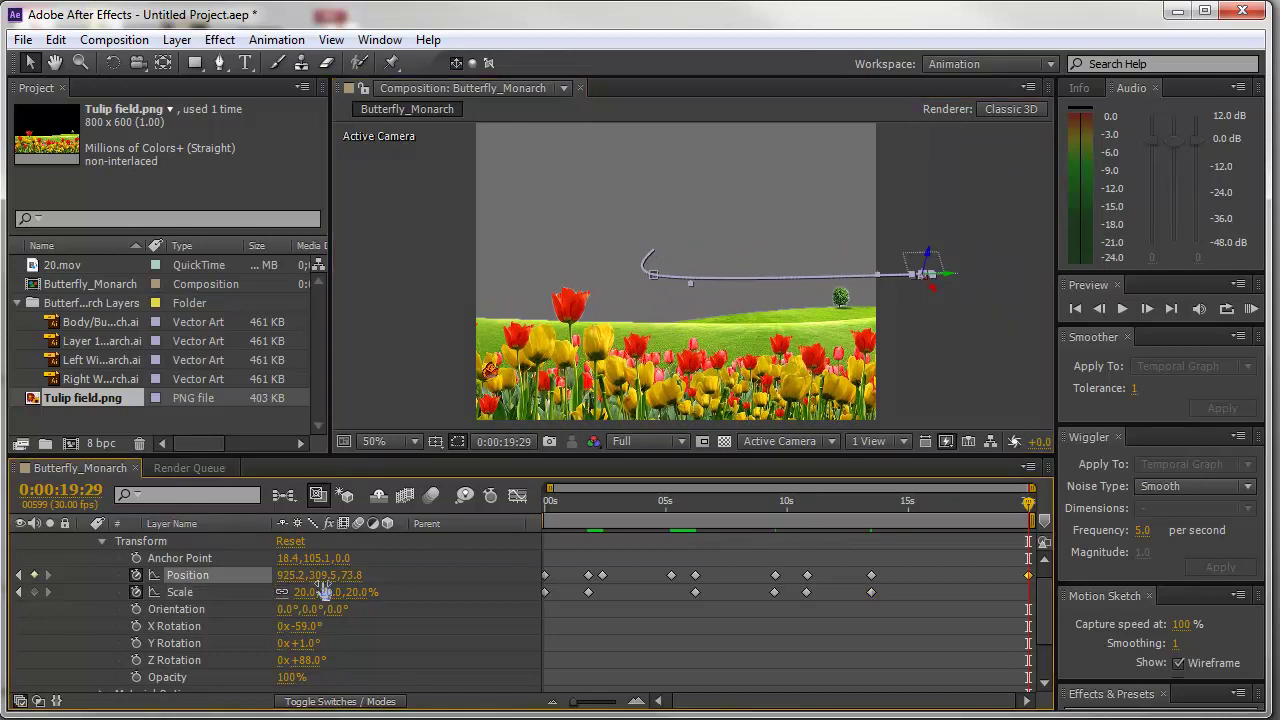
# At 0:00:19:29, raise the Body layer's Y Position to about 227.5 and keyframe its Scale at 0%
pyautogui.moveTo(322, 576); pyautogui.dragTo(230, 588)
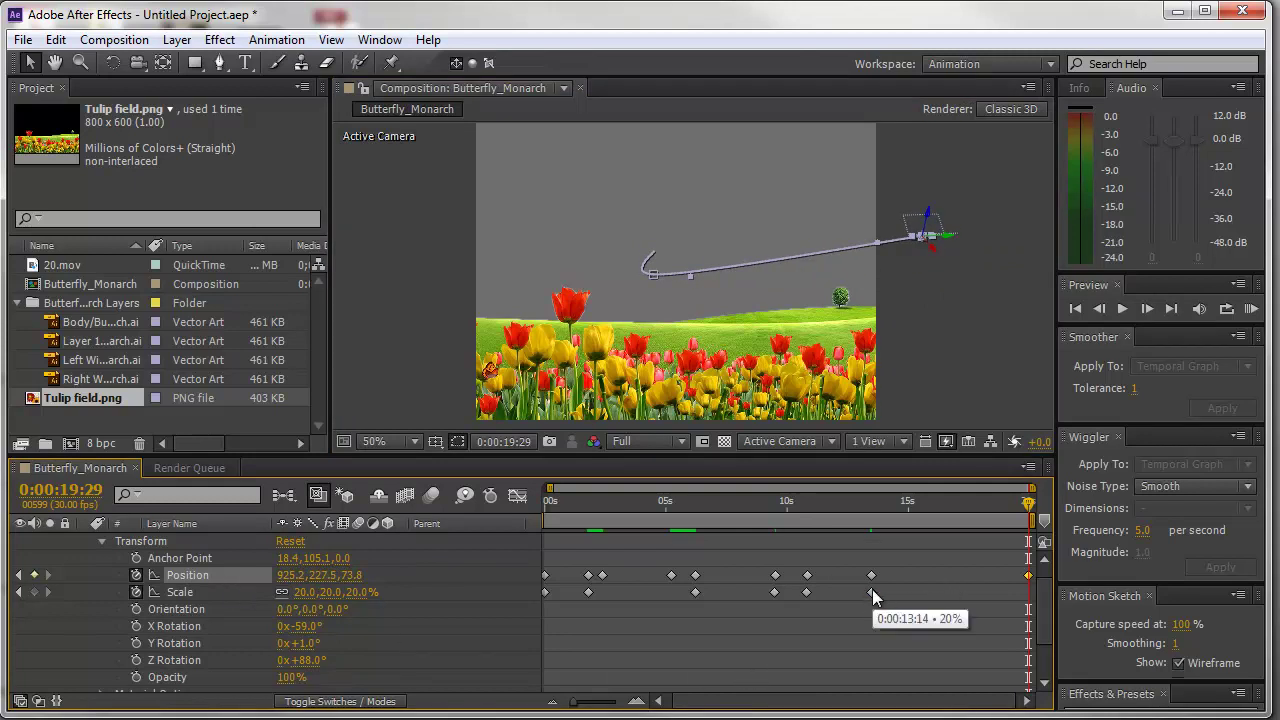
pyautogui.click(300, 592)
pyautogui.write('0')
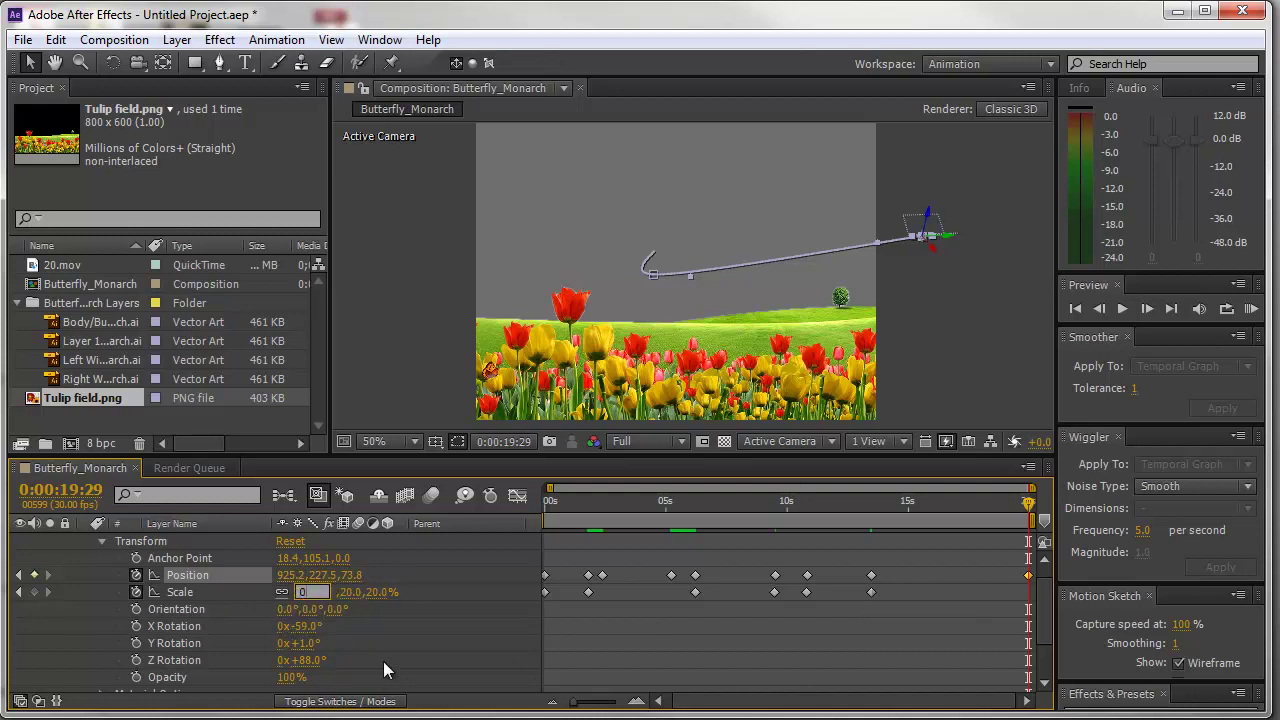
pyautogui.press('Return')
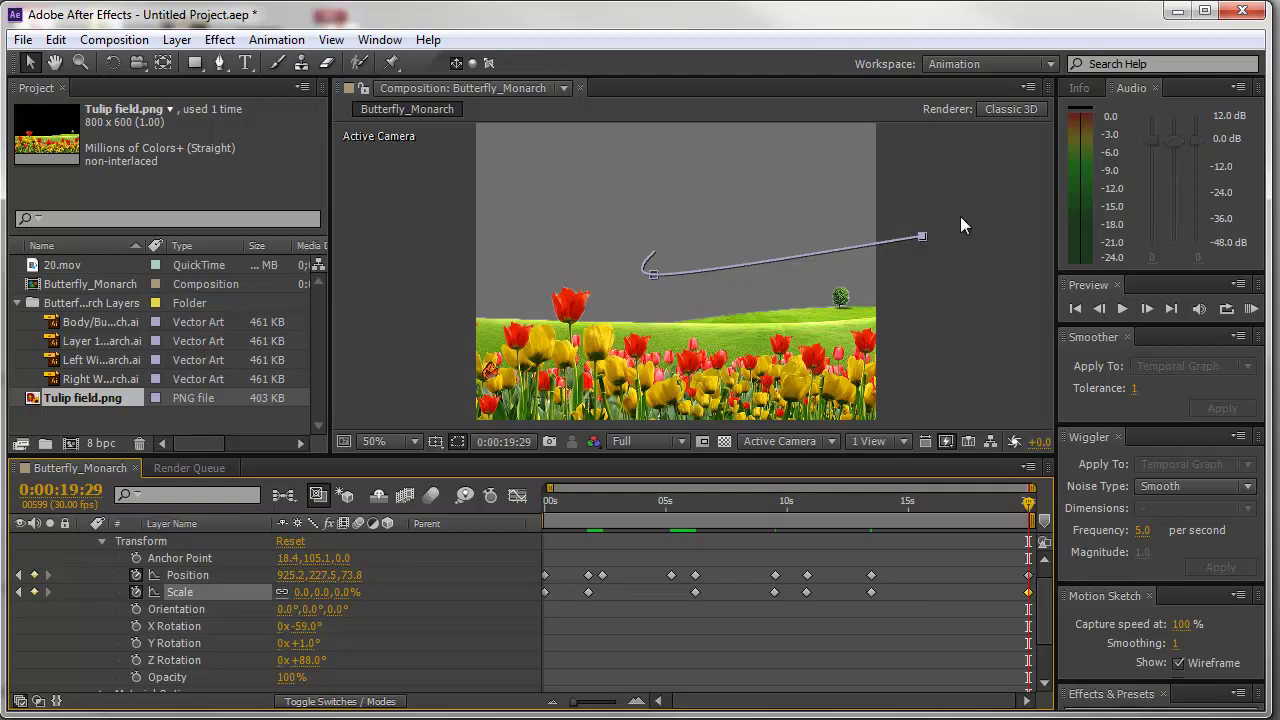
pyautogui.click(983, 389)
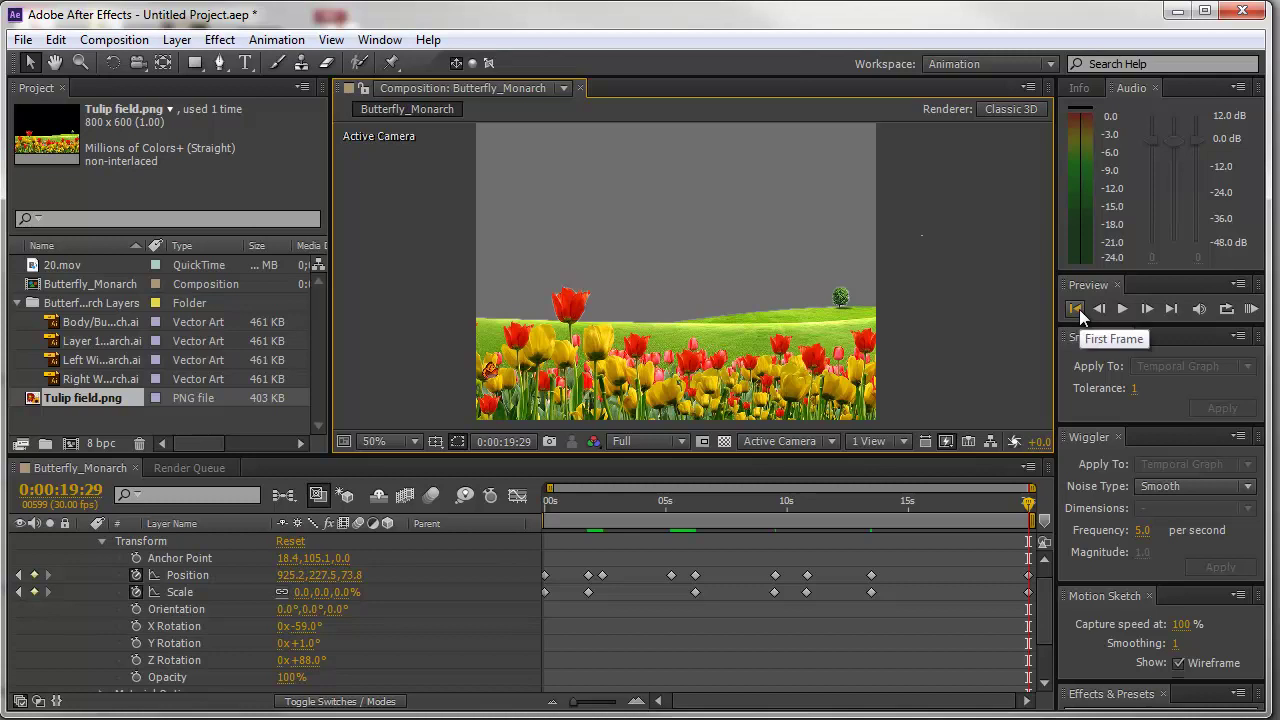
# Slow the flight by spreading the Body layer's middle Position and Scale keyframes to between about 3 and 16 seconds, and preview it
pyautogui.click(1079, 309)
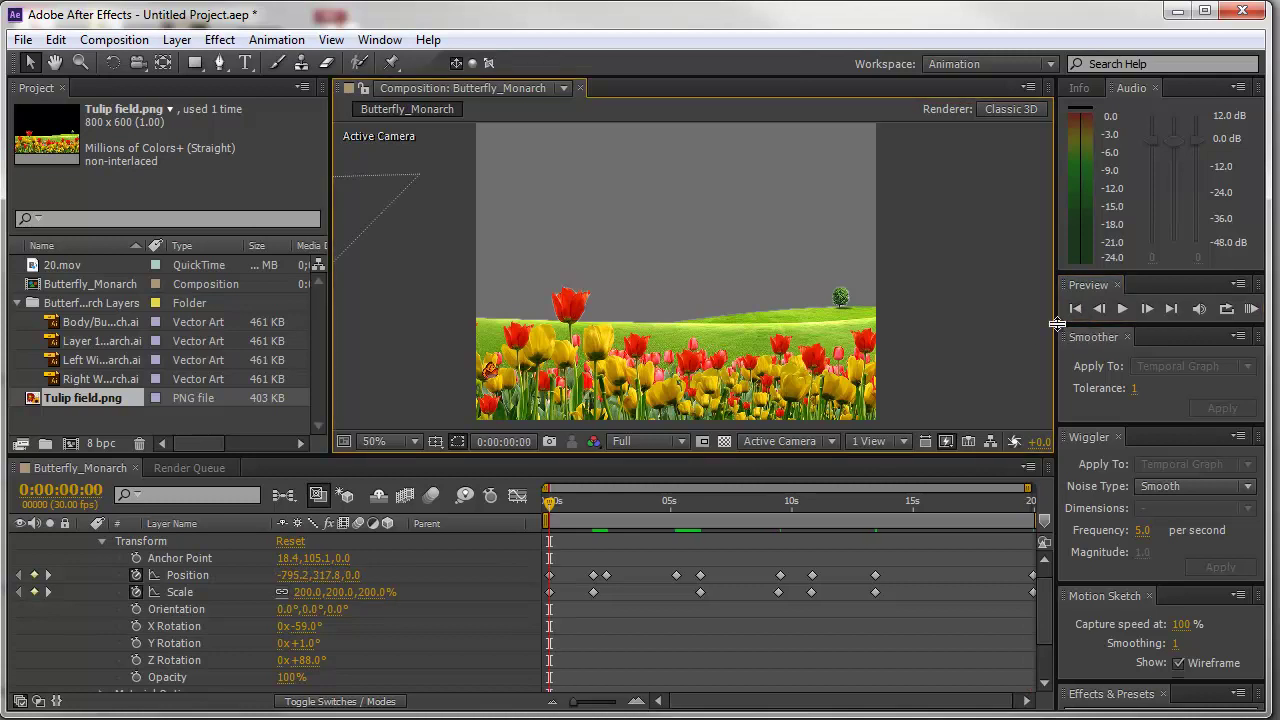
pyautogui.click(1122, 310)
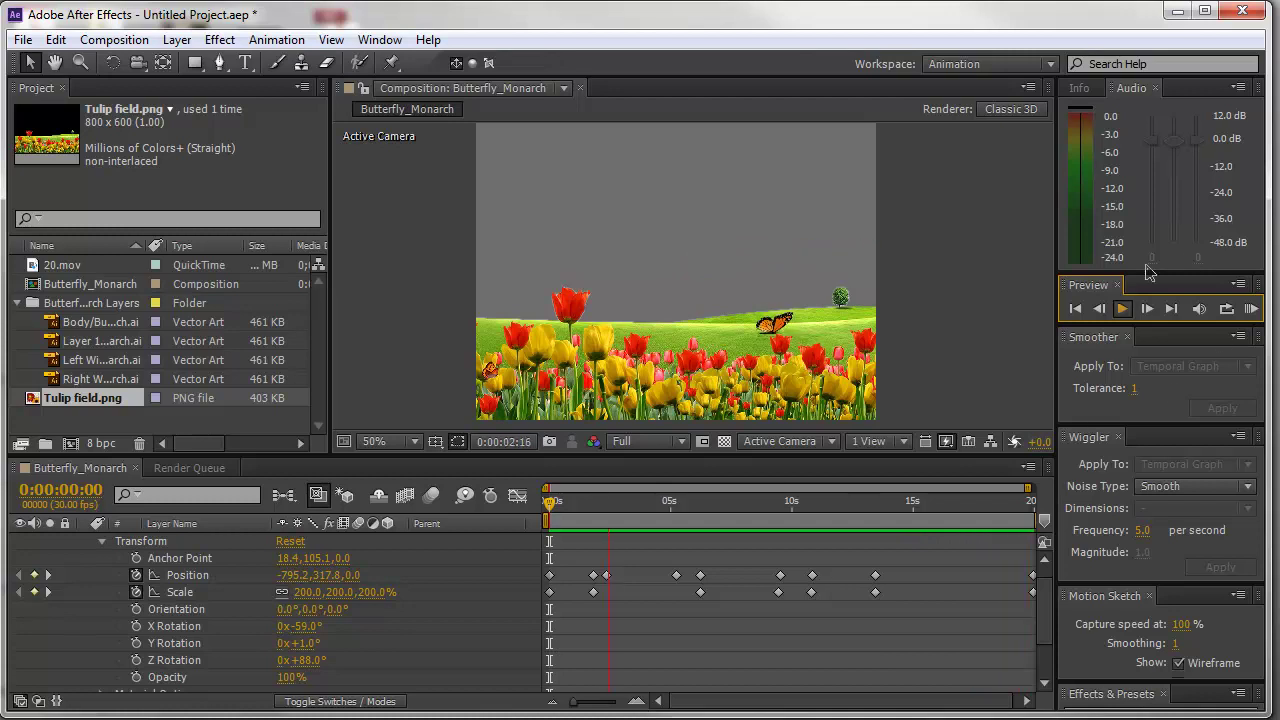
pyautogui.click(1122, 308)
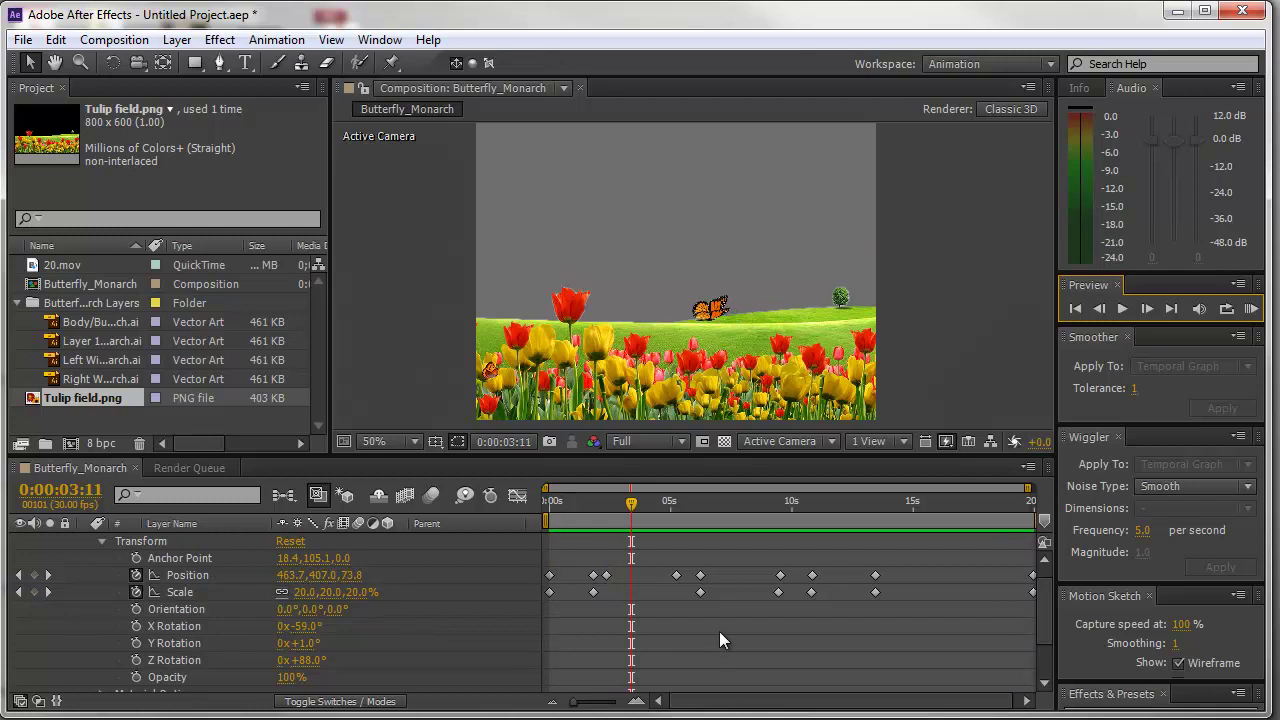
pyautogui.moveTo(631, 505); pyautogui.dragTo(589, 534)
pyautogui.click(606, 574)
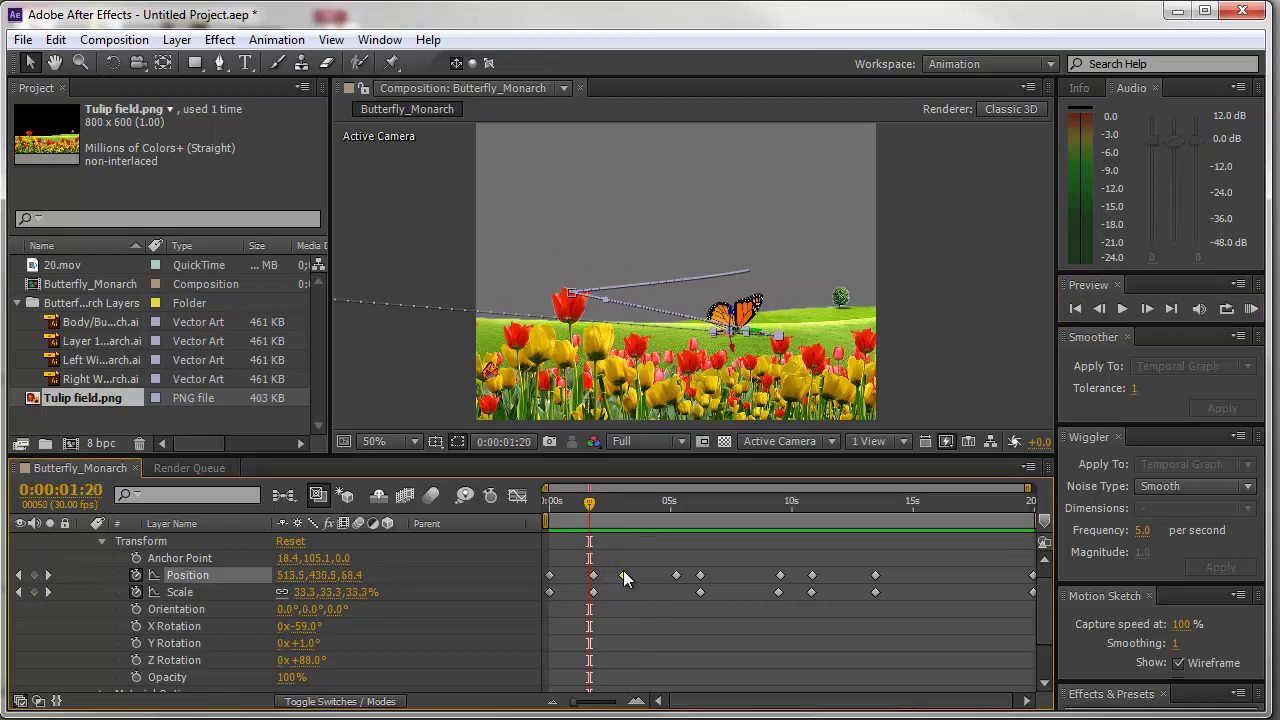
pyautogui.moveTo(659, 557); pyautogui.dragTo(728, 592)
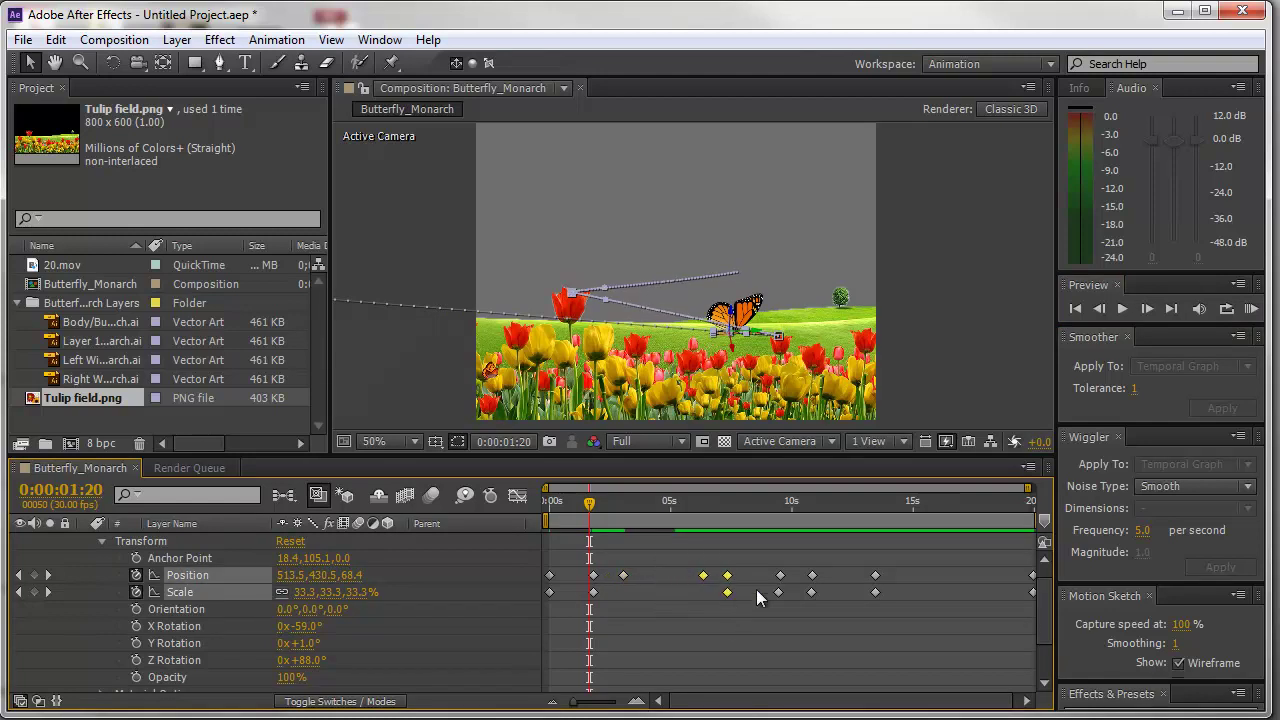
pyautogui.moveTo(772, 554); pyautogui.dragTo(931, 592)
pyautogui.press('KP_0')
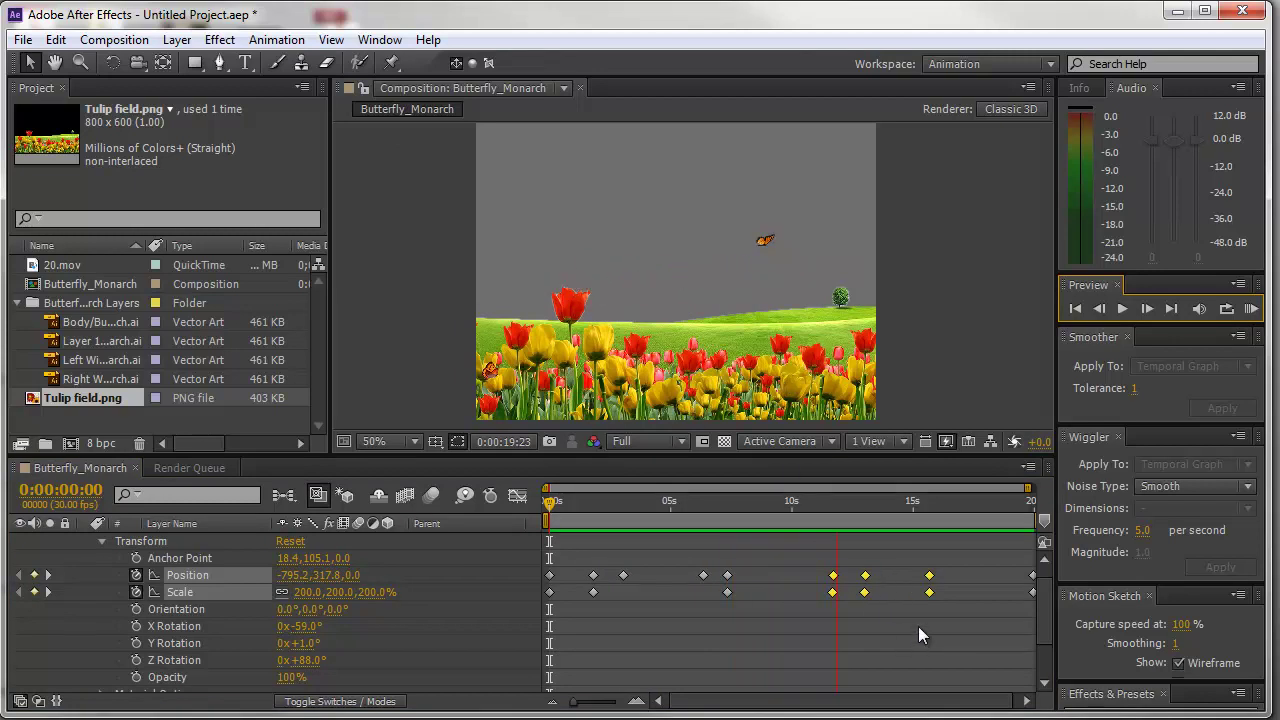
pyautogui.press('space')
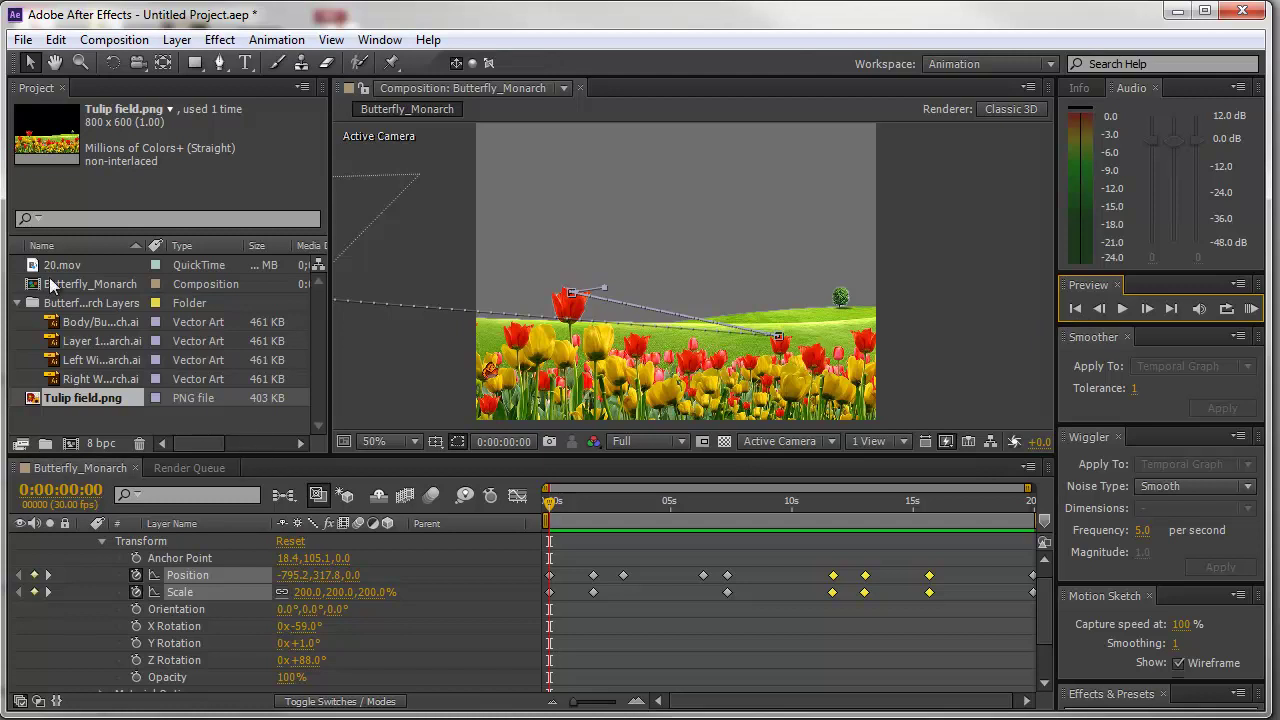
# Add the 20.mov cloud footage to the composition as the lowest layer, beneath Tulip field.png
pyautogui.click(101, 541)
pyautogui.click(35, 268)
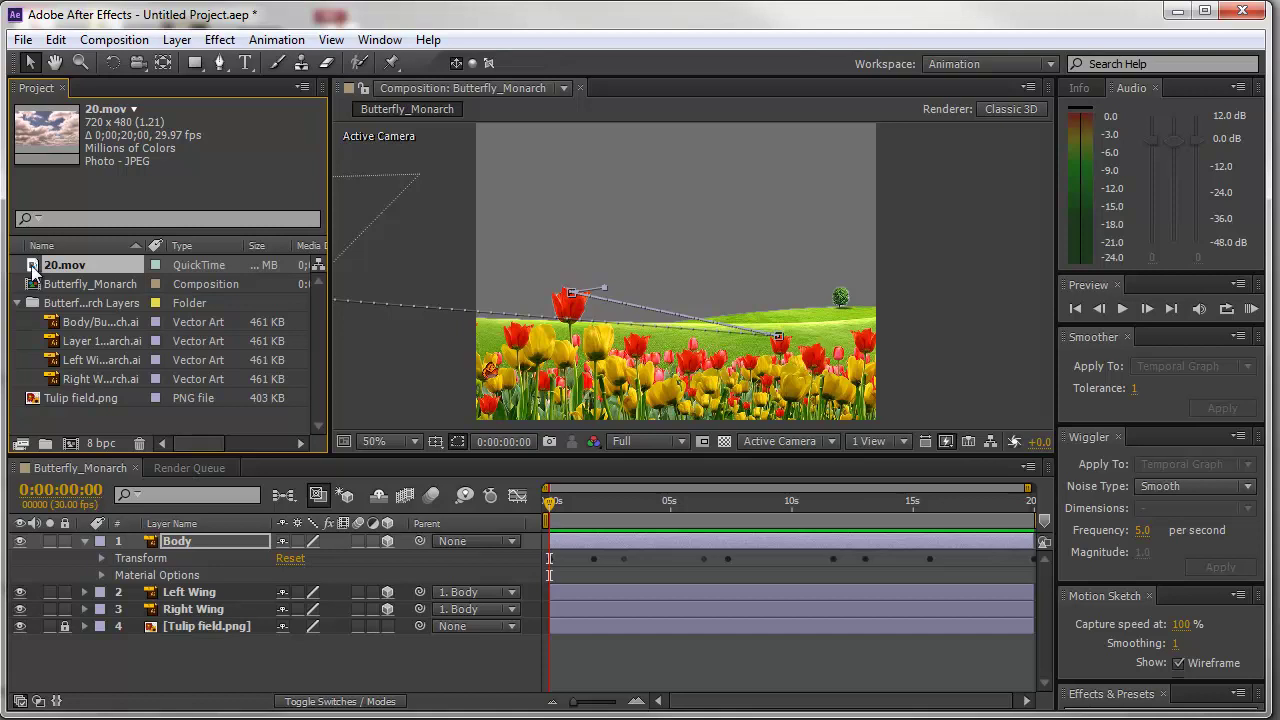
pyautogui.moveTo(33, 268); pyautogui.dragTo(149, 541)
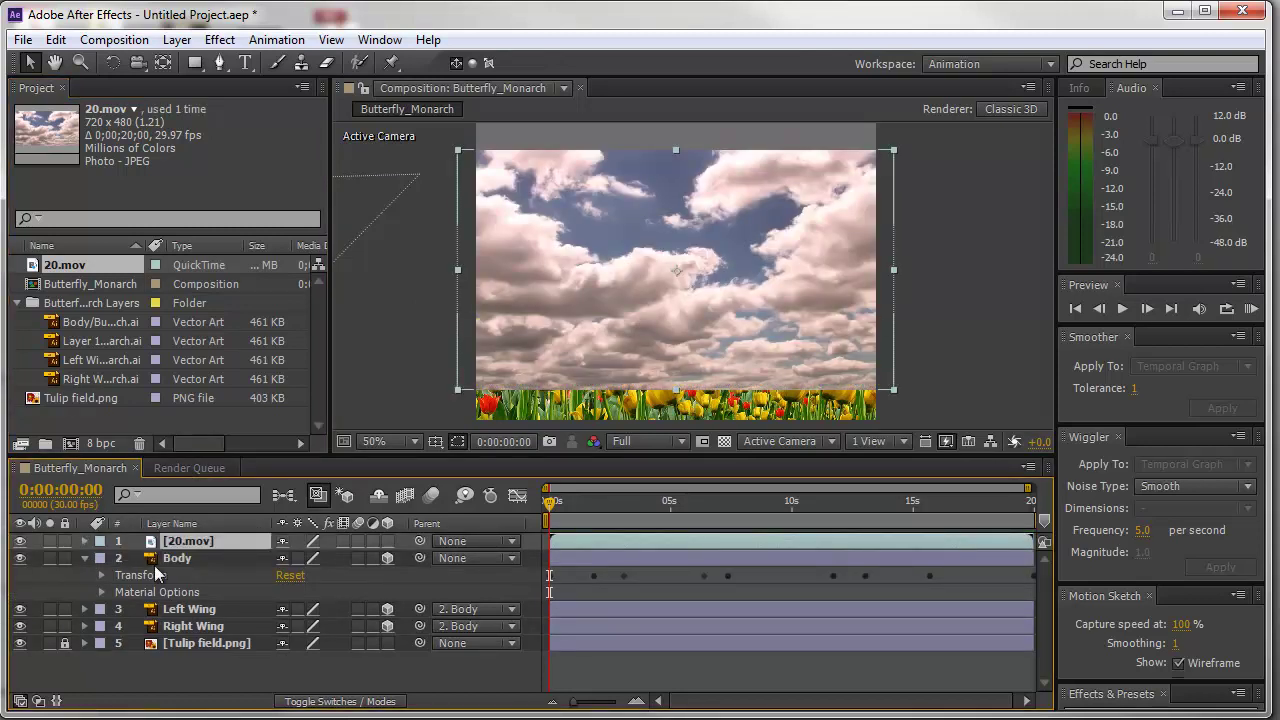
pyautogui.moveTo(152, 545); pyautogui.dragTo(166, 674)
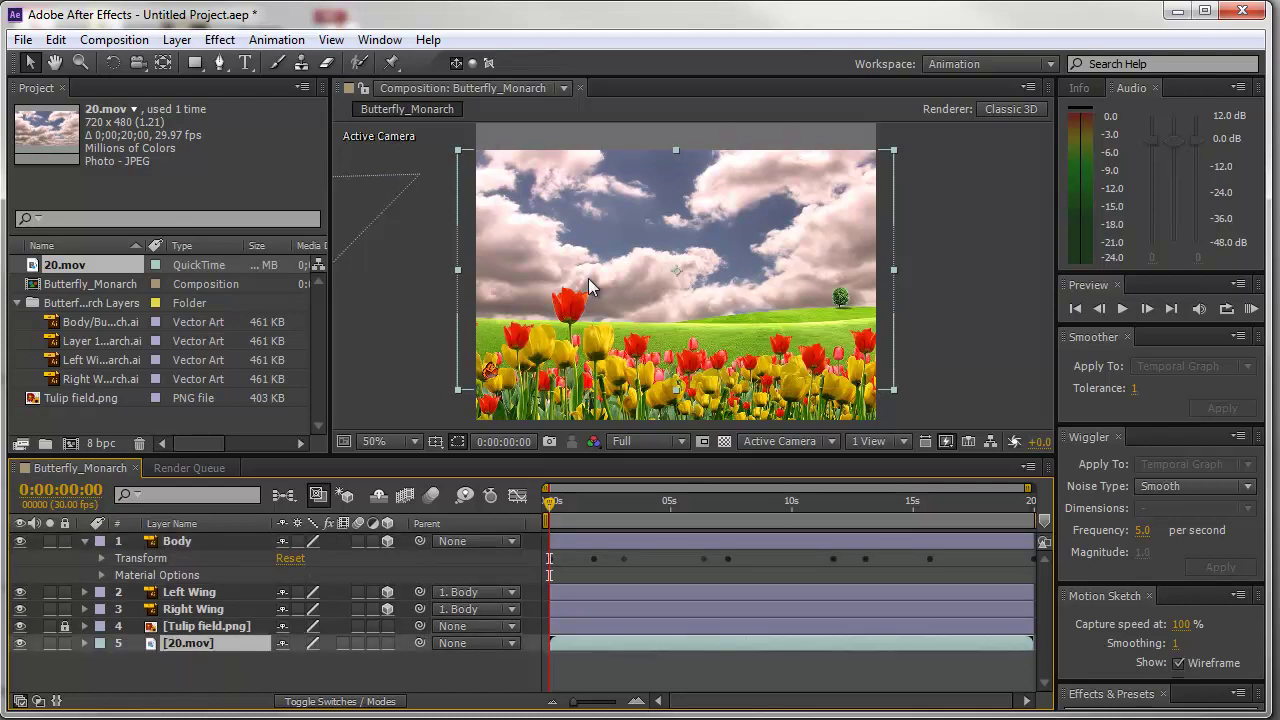
# Shift the 20.mov layer up to fill the sky above the tulips, reduce its height slightly, and preview the result
pyautogui.moveTo(630, 321); pyautogui.dragTo(651, 238)
pyautogui.press(',')
pyautogui.press(',')
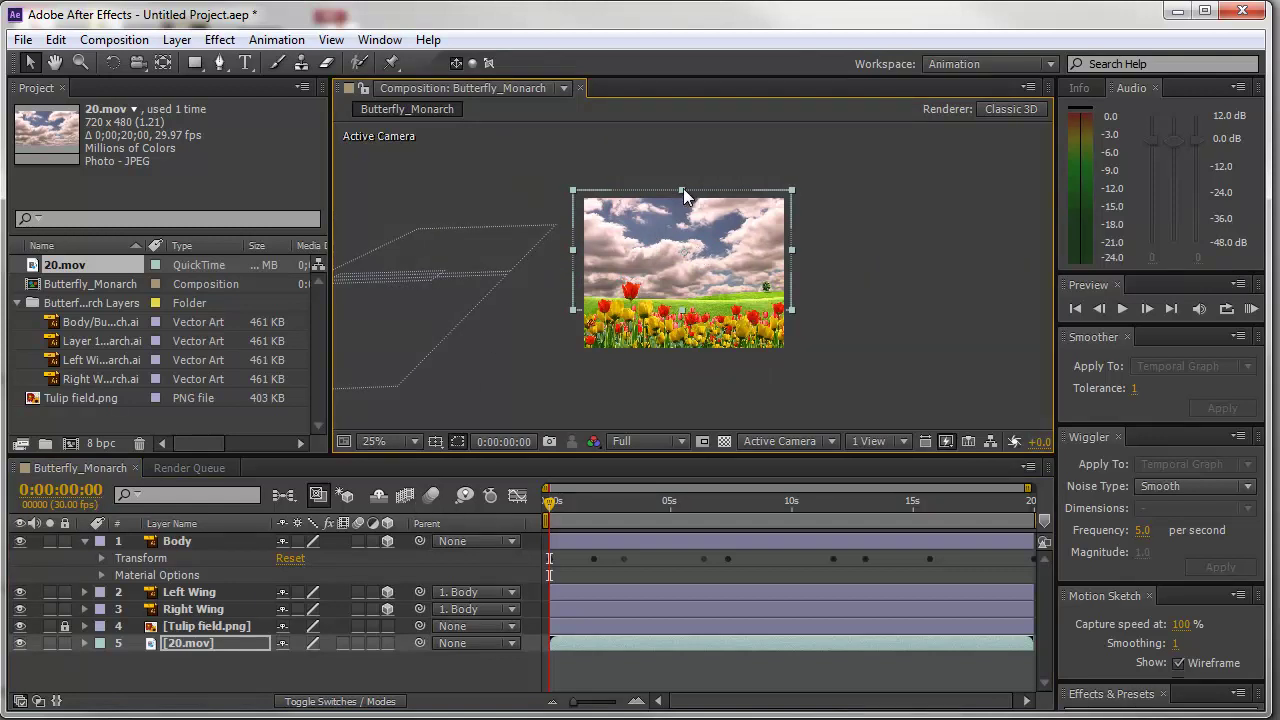
pyautogui.moveTo(683, 190); pyautogui.dragTo(683, 197)
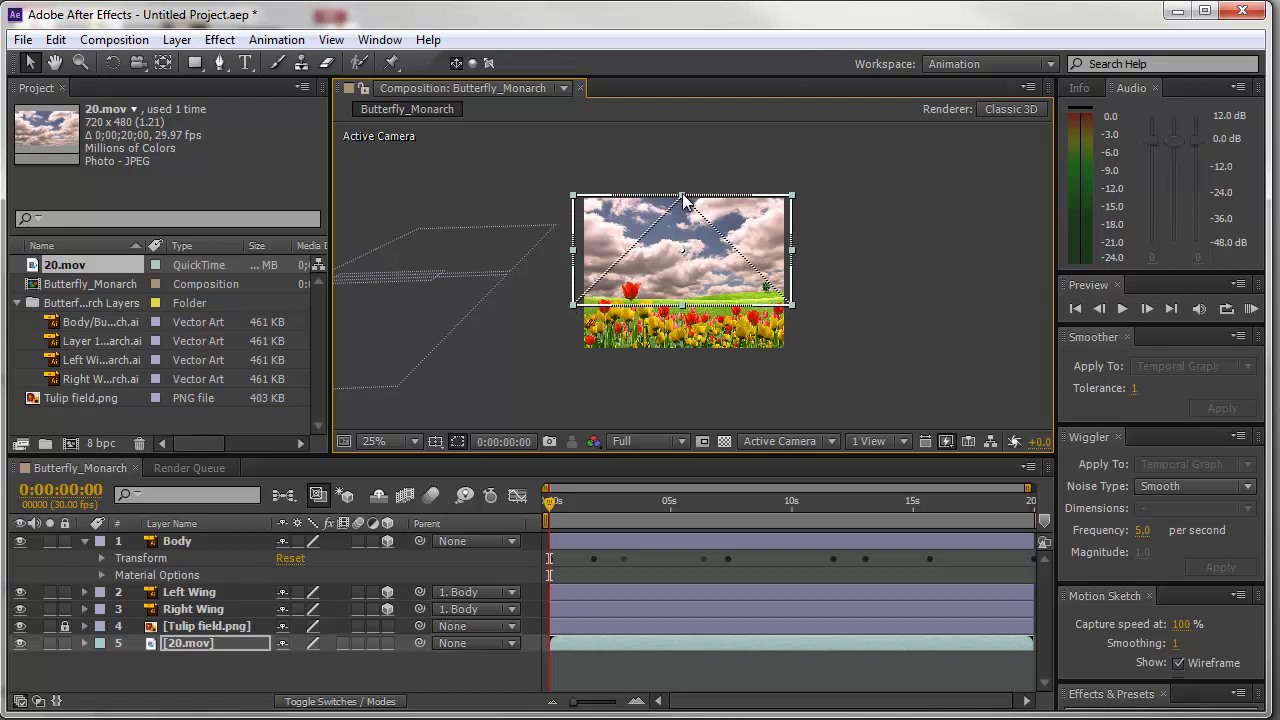
pyautogui.press('space')
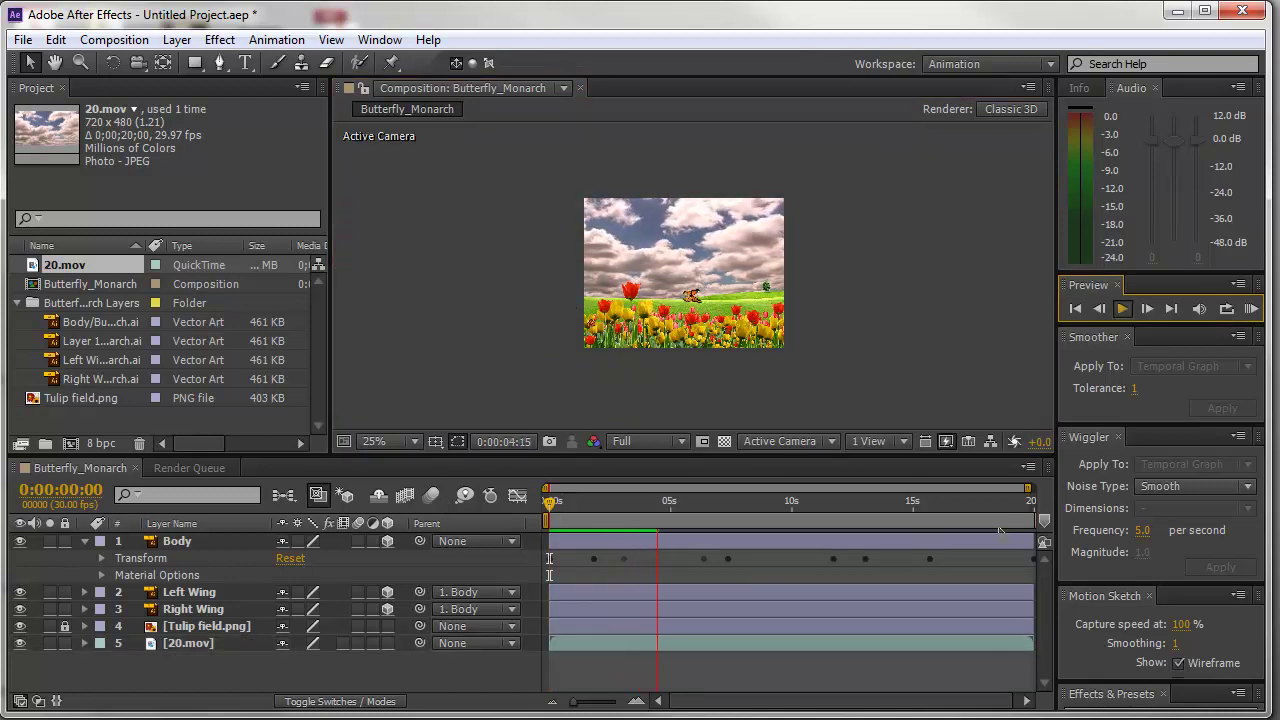
pyautogui.press('space')
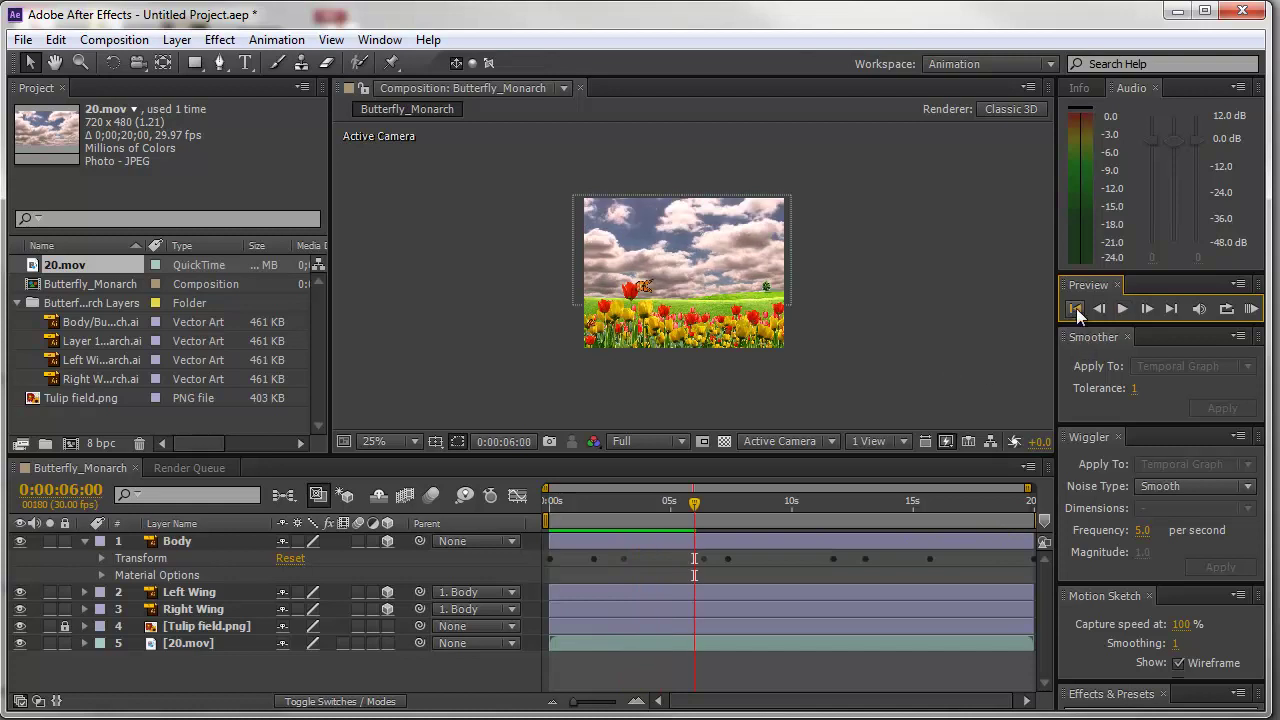
pyautogui.press('Home')
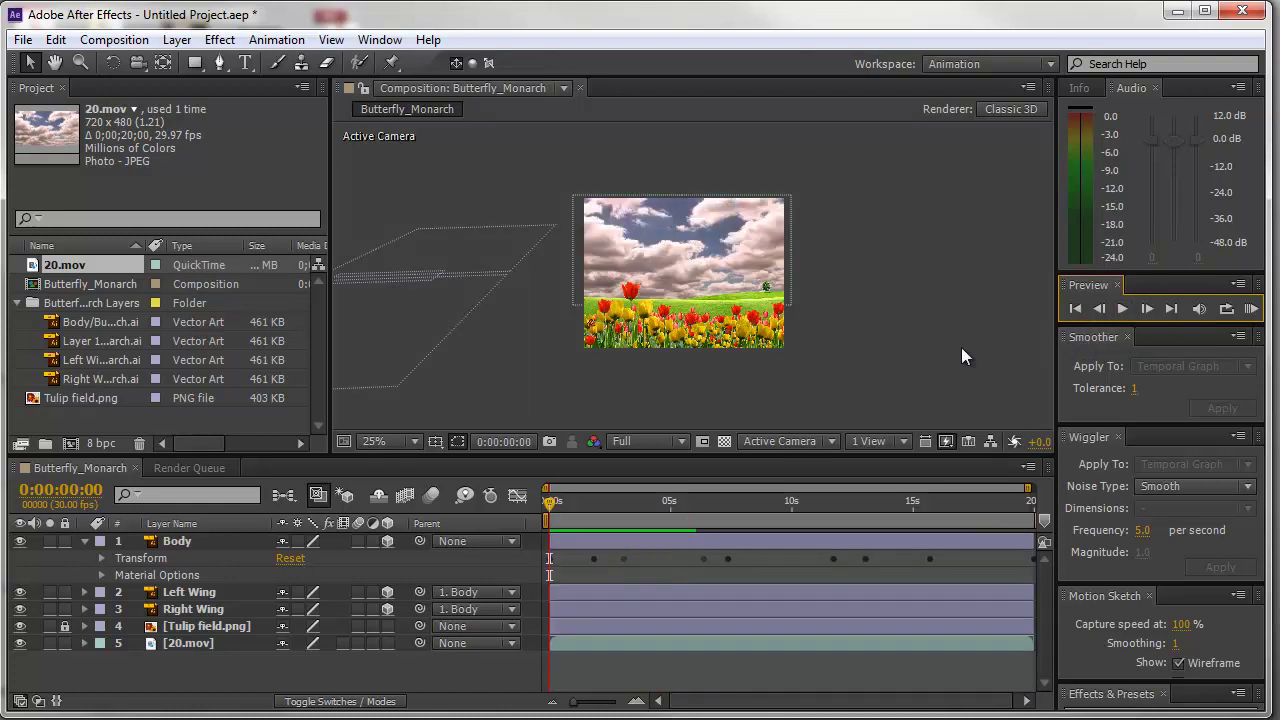
pyautogui.press('.')
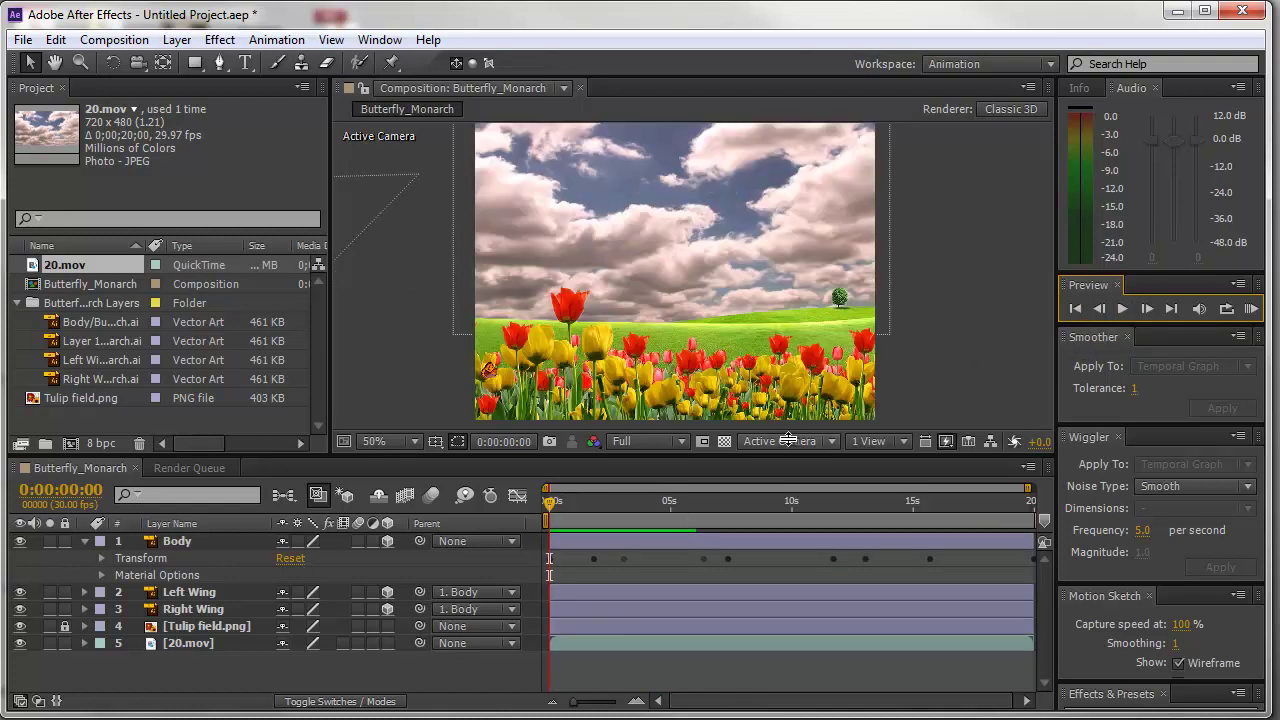
# Set the Body layer's Auto-Orientation to Orient Along Path
pyautogui.click(85, 541)
pyautogui.click(85, 541)
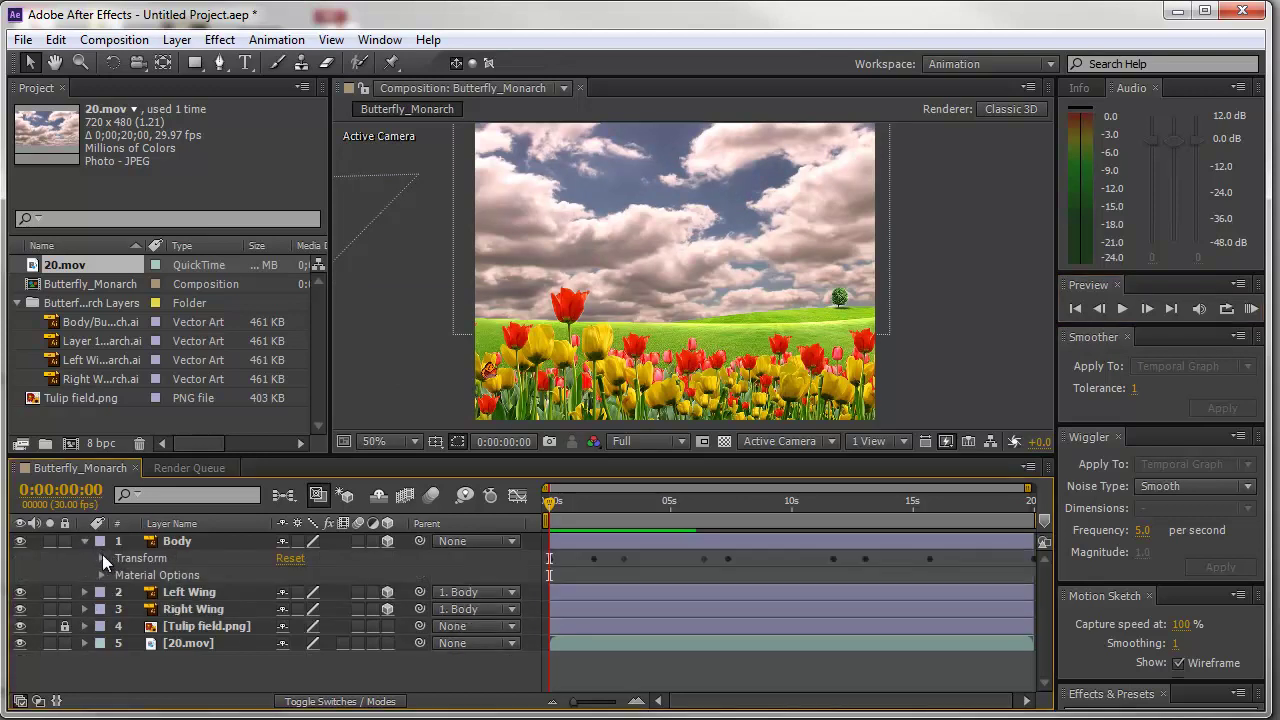
pyautogui.click(102, 558)
pyautogui.press(',')
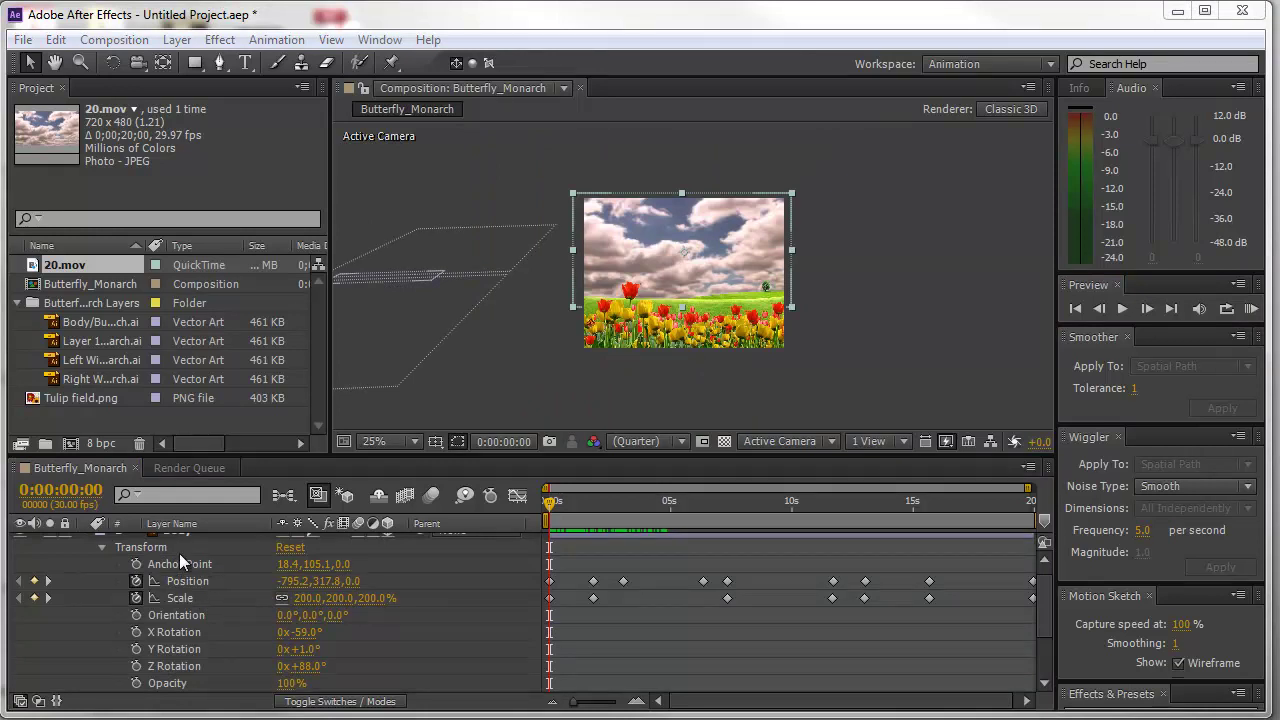
pyautogui.click(163, 535)
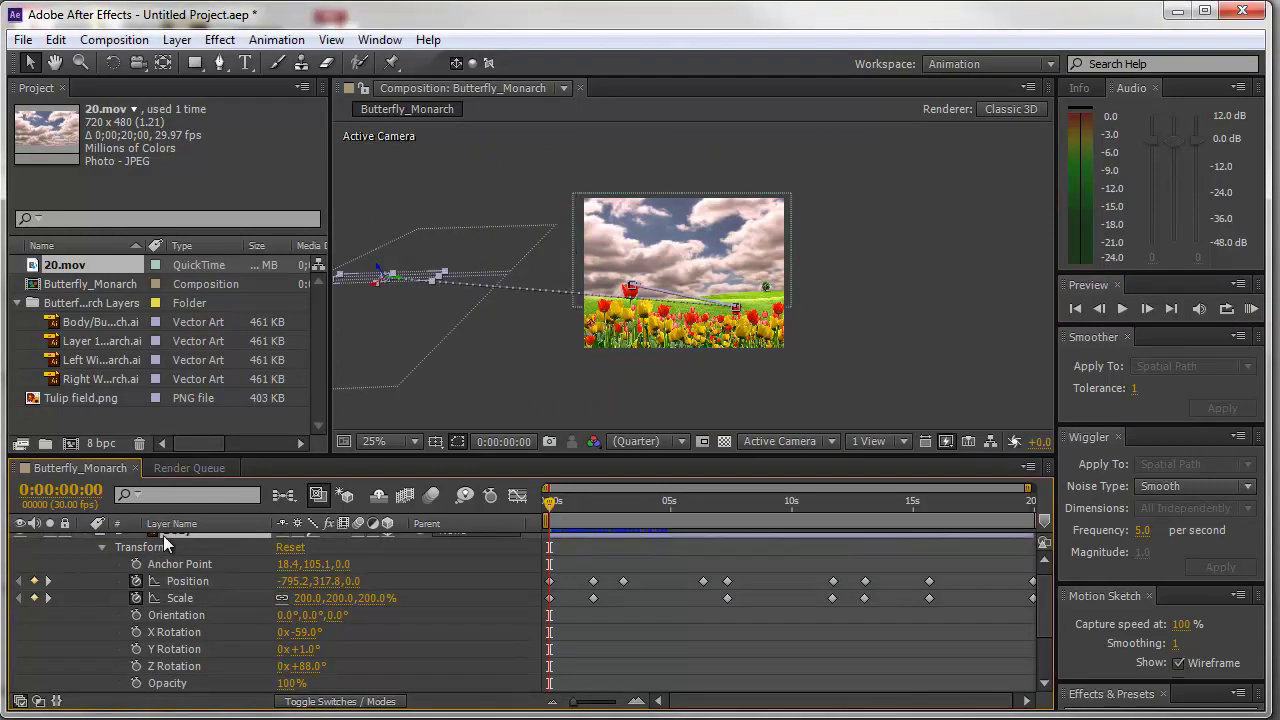
pyautogui.scroll(1, 79, 538)
pyautogui.click(188, 593)
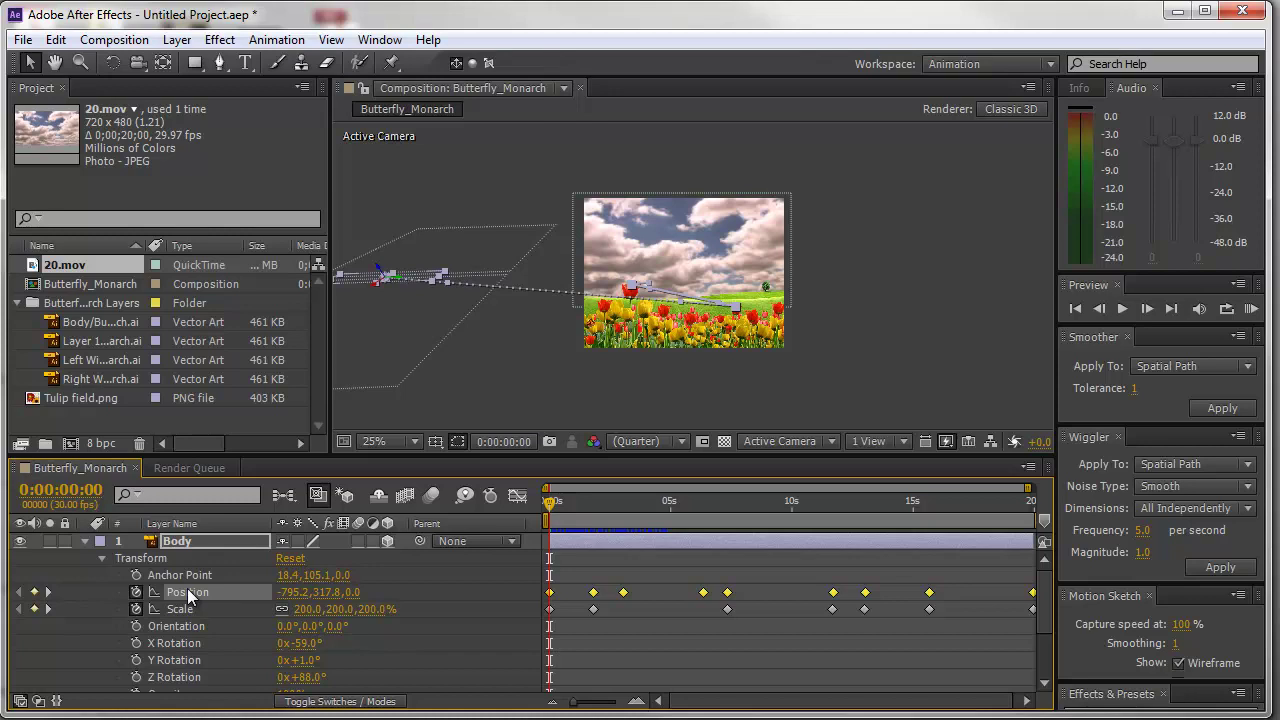
pyautogui.hotkey('ctrl', 'alt', 'o')
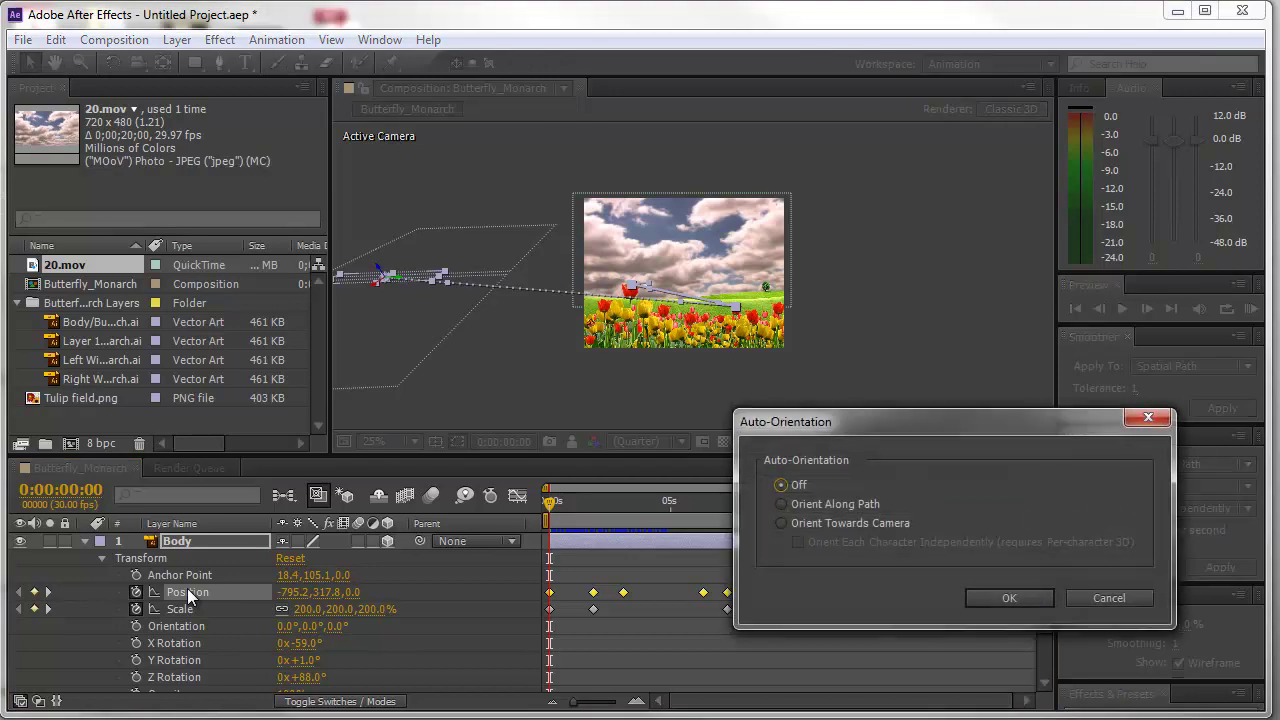
pyautogui.moveTo(966, 418); pyautogui.dragTo(758, 165)
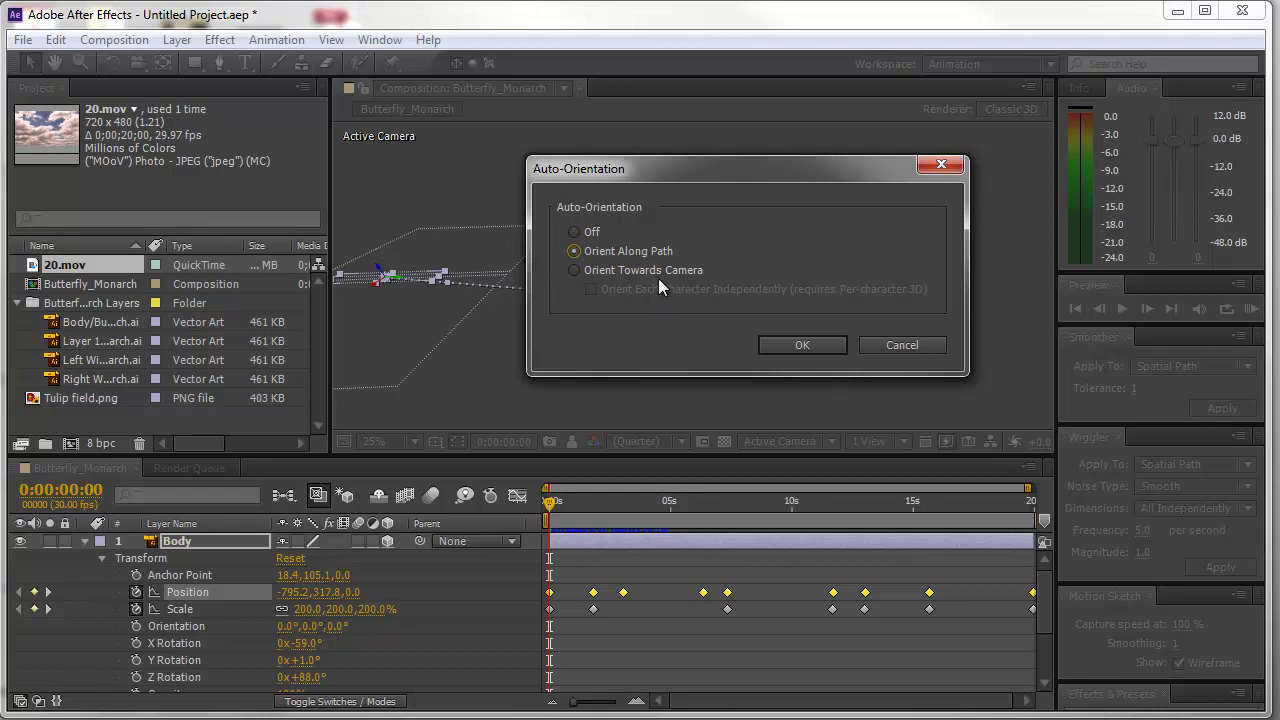
pyautogui.click(800, 345)
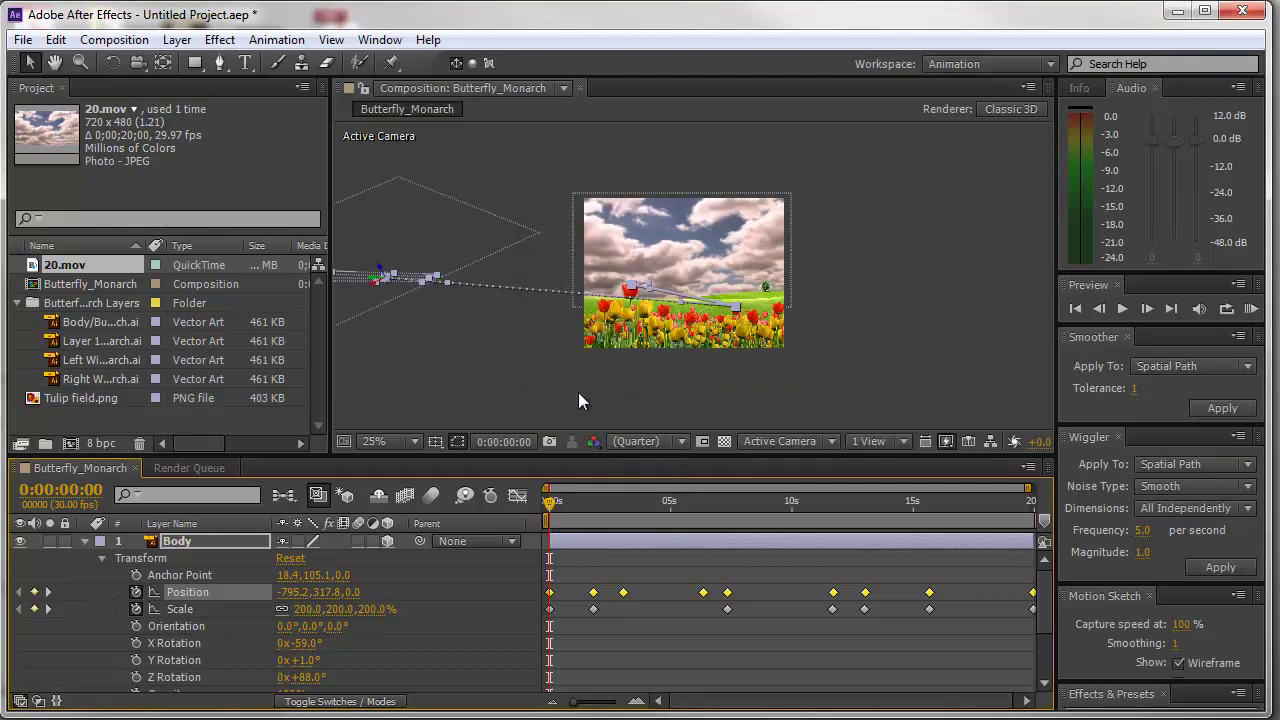
# At 0:00:01:16, correct the butterfly's orientation by setting the Body layer's X Rotation to -82°, Y Rotation to 16° and Z Rotation to 16°
pyautogui.click(539, 390)
pyautogui.moveTo(549, 502); pyautogui.dragTo(586, 500)
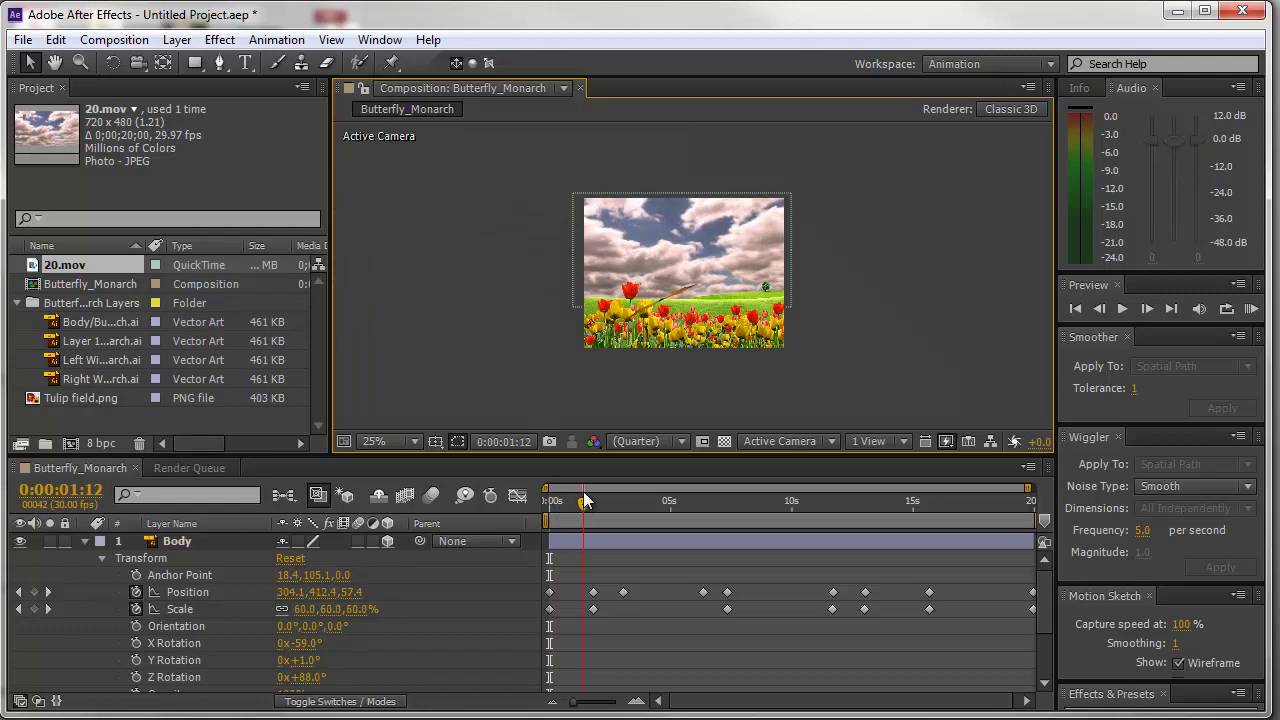
pyautogui.scroll(1, 780, 290)
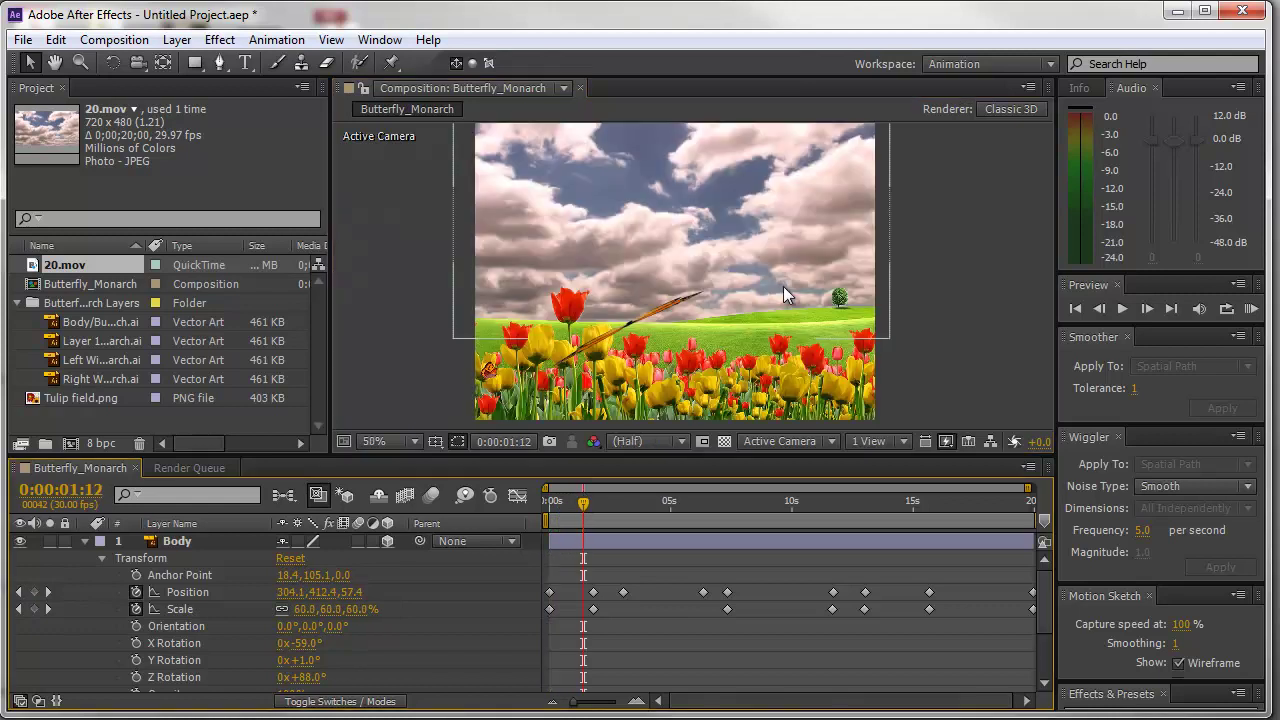
pyautogui.click(587, 503)
pyautogui.moveTo(587, 503)
pyautogui.mouseDown()
pyautogui.moveTo(632, 505)
pyautogui.moveTo(587, 505)
pyautogui.mouseUp()
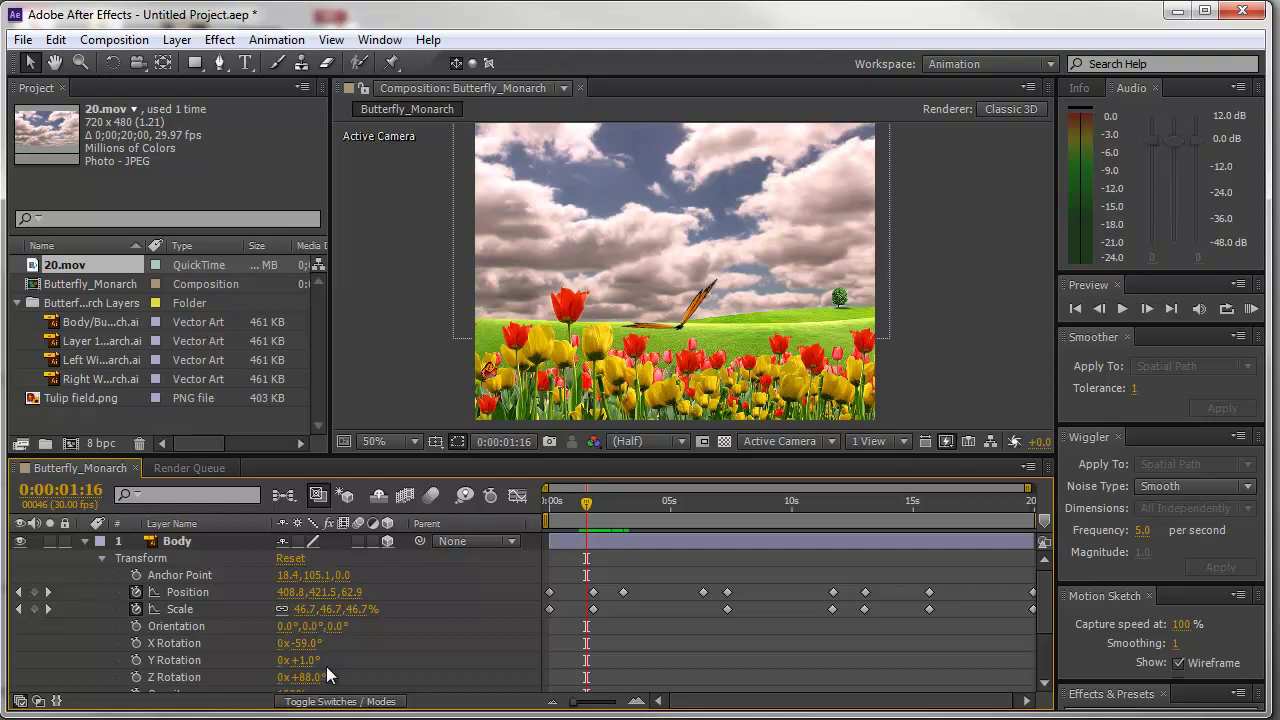
pyautogui.moveTo(306, 650); pyautogui.dragTo(245, 678)
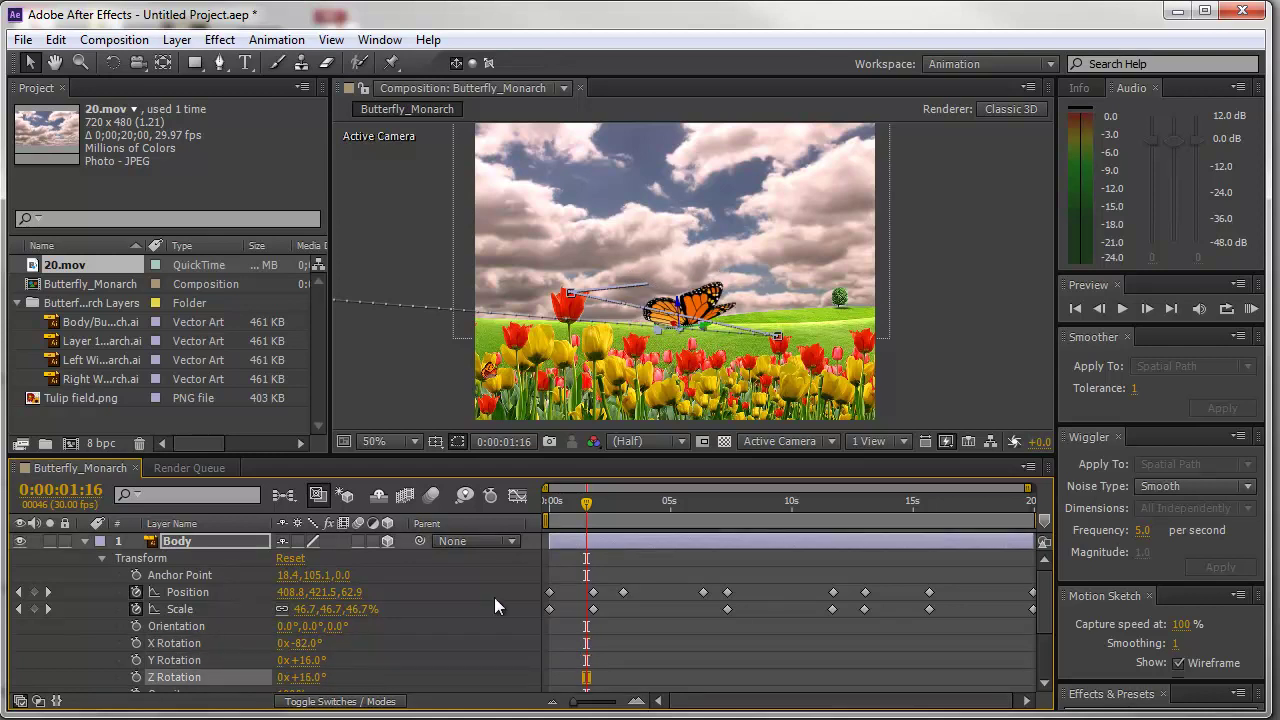
pyautogui.click(820, 485)
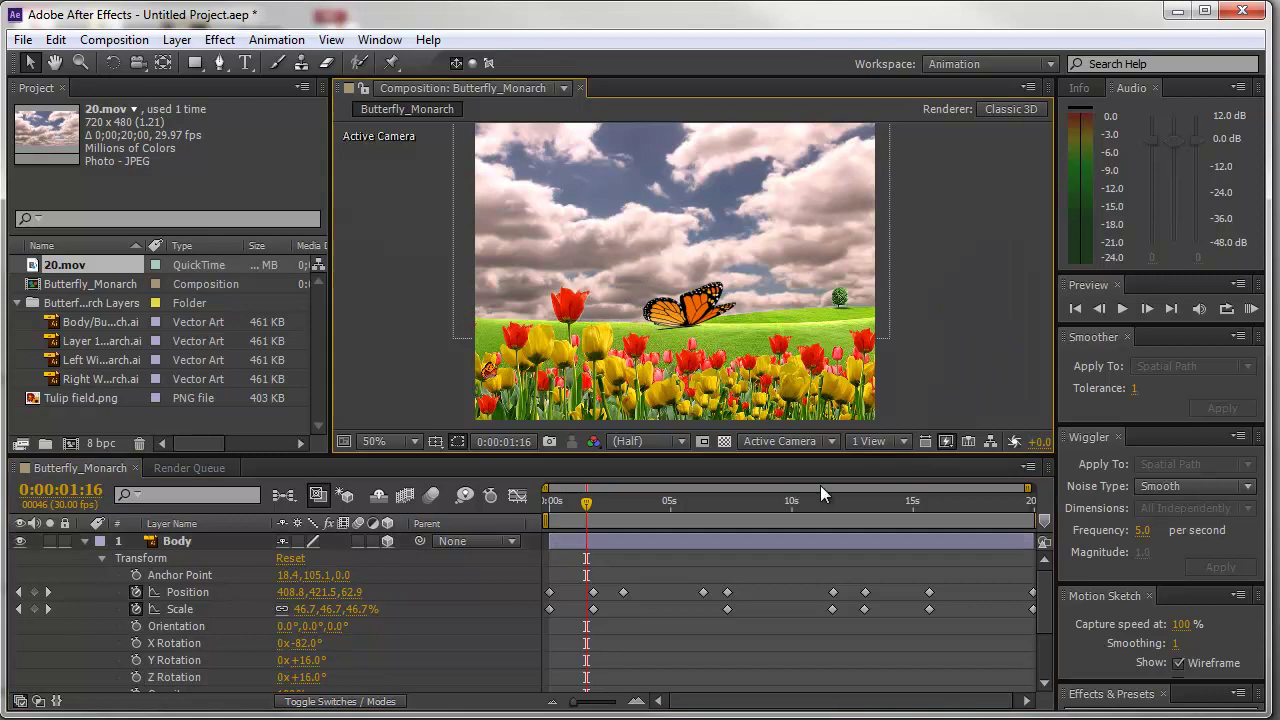
# Scrub through the animation in an enlarged composition view to examine the butterfly's orientation along its flight path
pyautogui.click(581, 506)
pyautogui.moveTo(585, 512); pyautogui.dragTo(987, 417)
pyautogui.moveTo(666, 500); pyautogui.dragTo(536, 519)
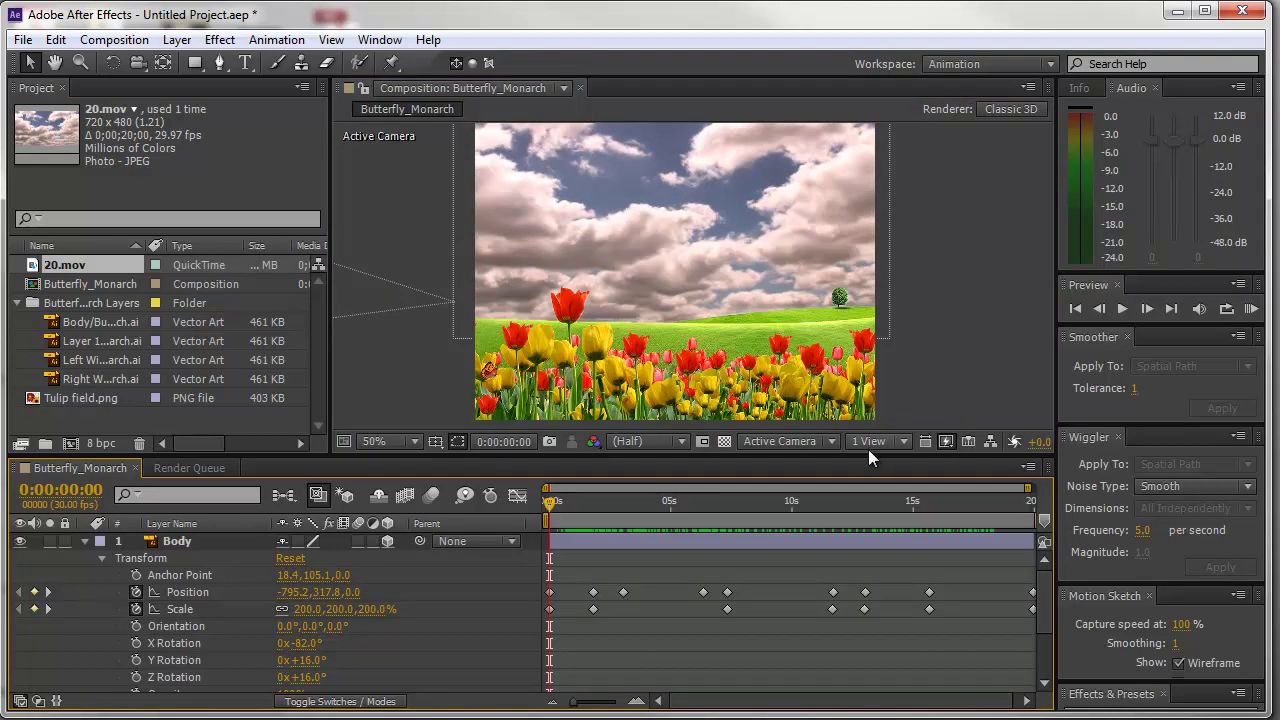
pyautogui.moveTo(864, 456); pyautogui.dragTo(864, 513)
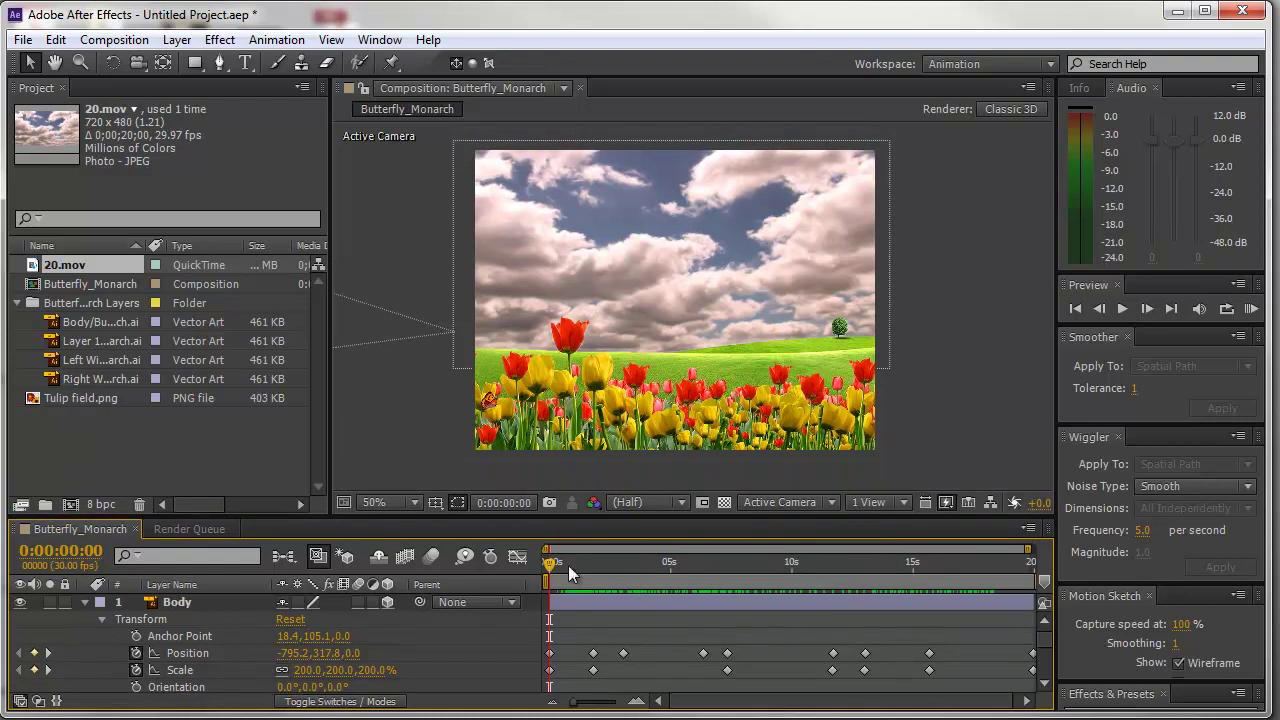
pyautogui.moveTo(551, 565); pyautogui.dragTo(582, 563)
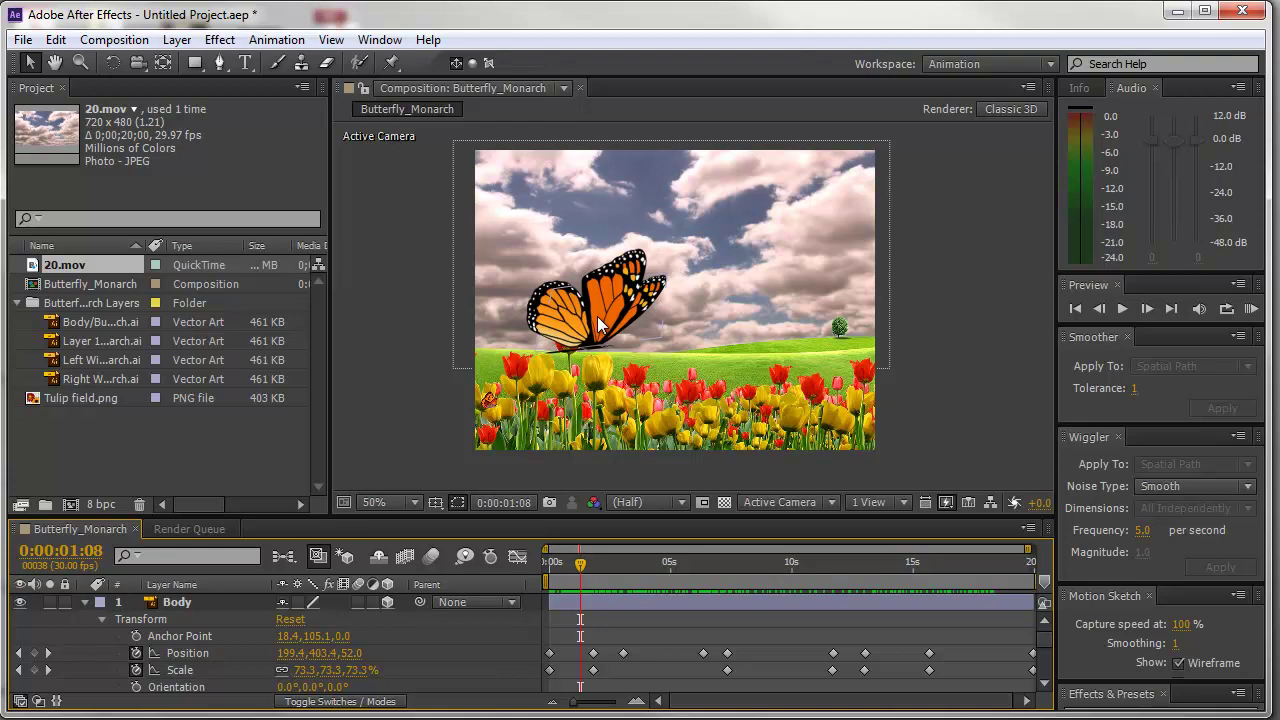
# Enable motion blur for the composition and for the Left Wing, Right Wing and Body layers
pyautogui.click(84, 602)
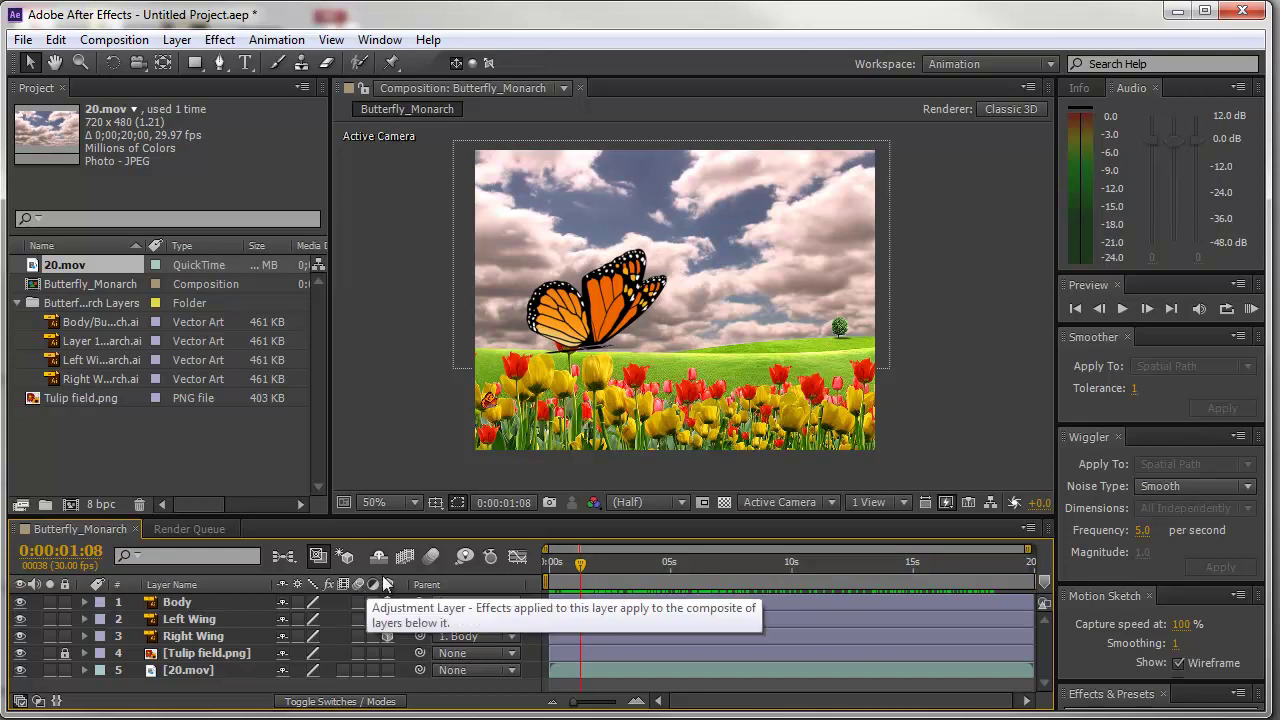
pyautogui.click(431, 557)
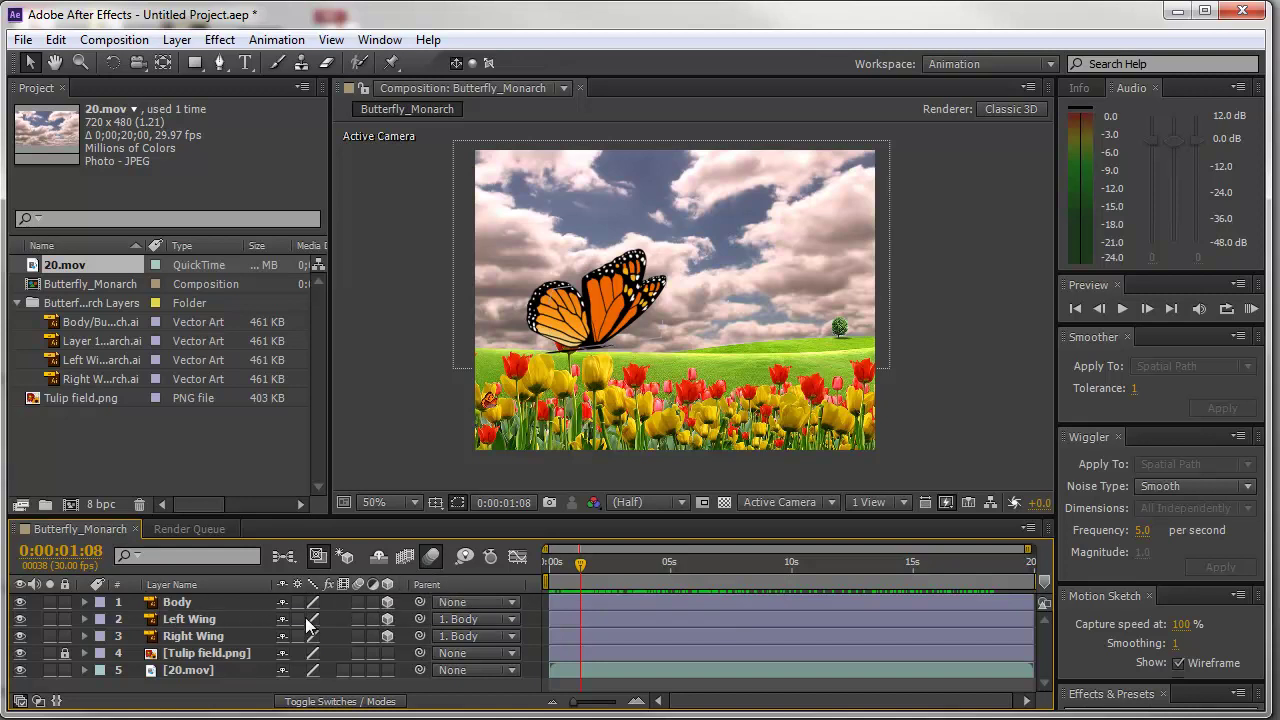
pyautogui.click(359, 618)
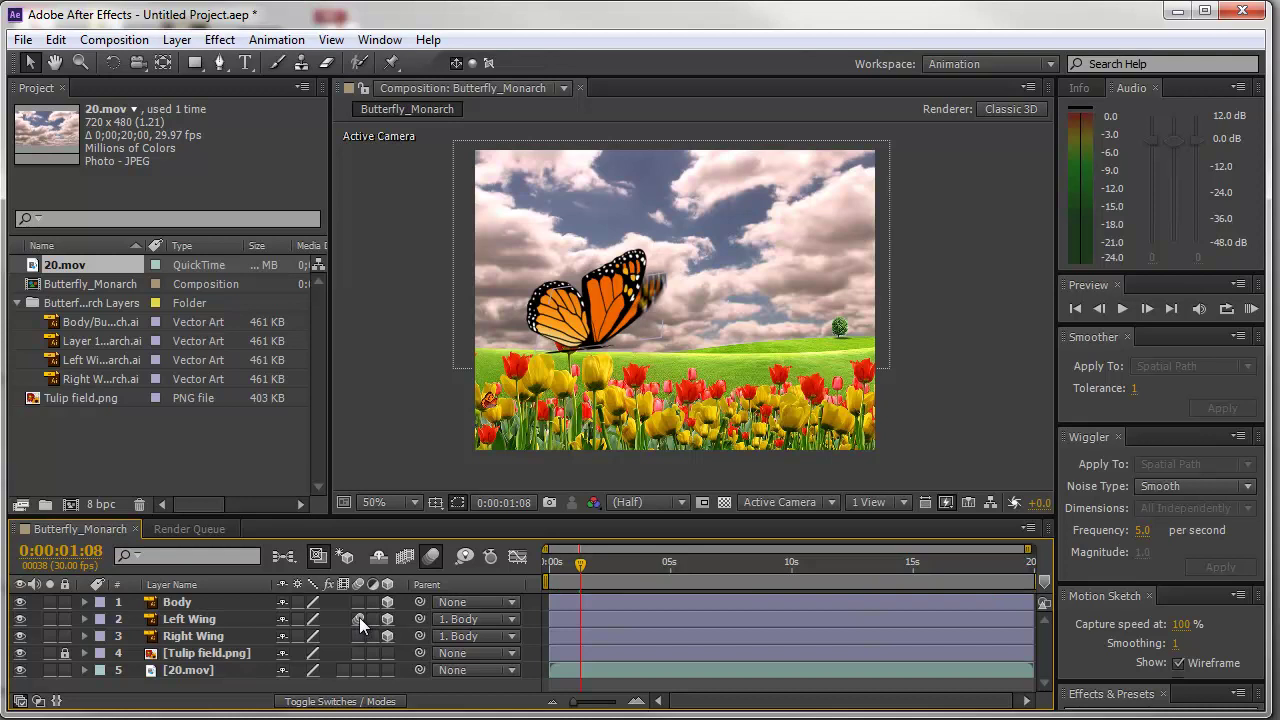
pyautogui.click(358, 635)
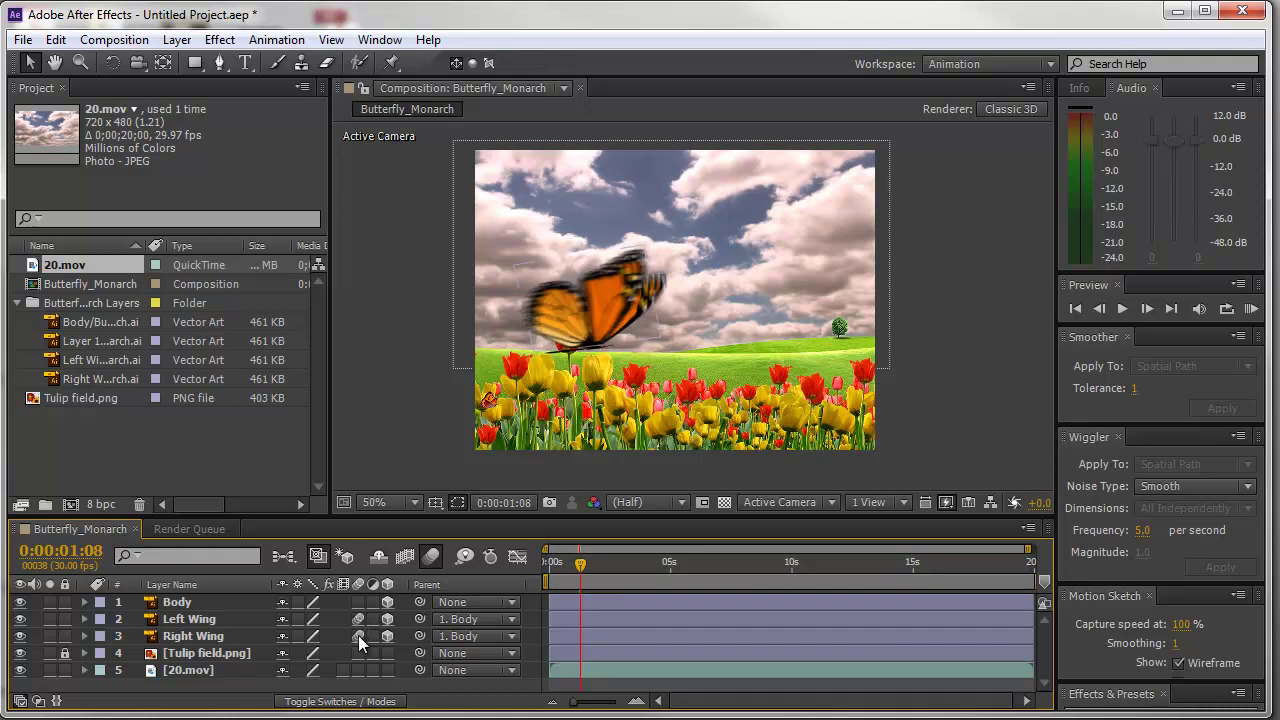
pyautogui.click(358, 601)
# Preview the motion-blurred butterfly animation from the start of the timeline
pyautogui.moveTo(580, 568); pyautogui.dragTo(549, 568)
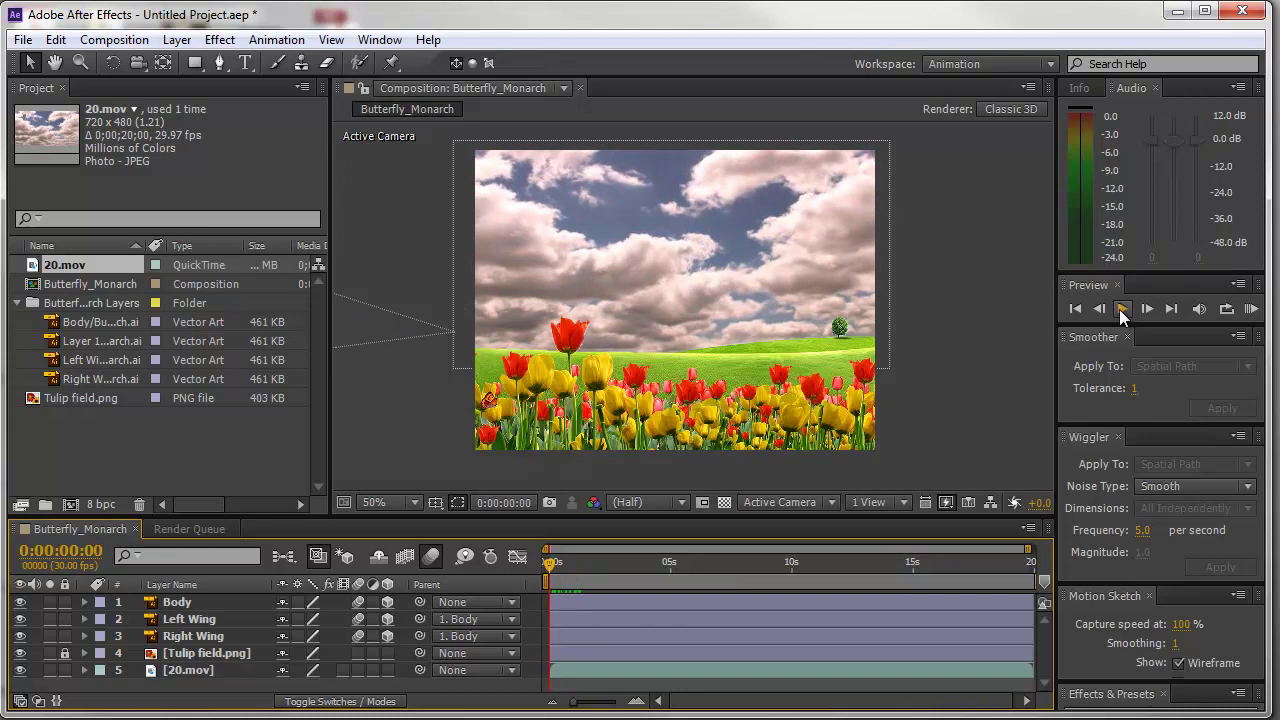
pyautogui.click(1121, 312)
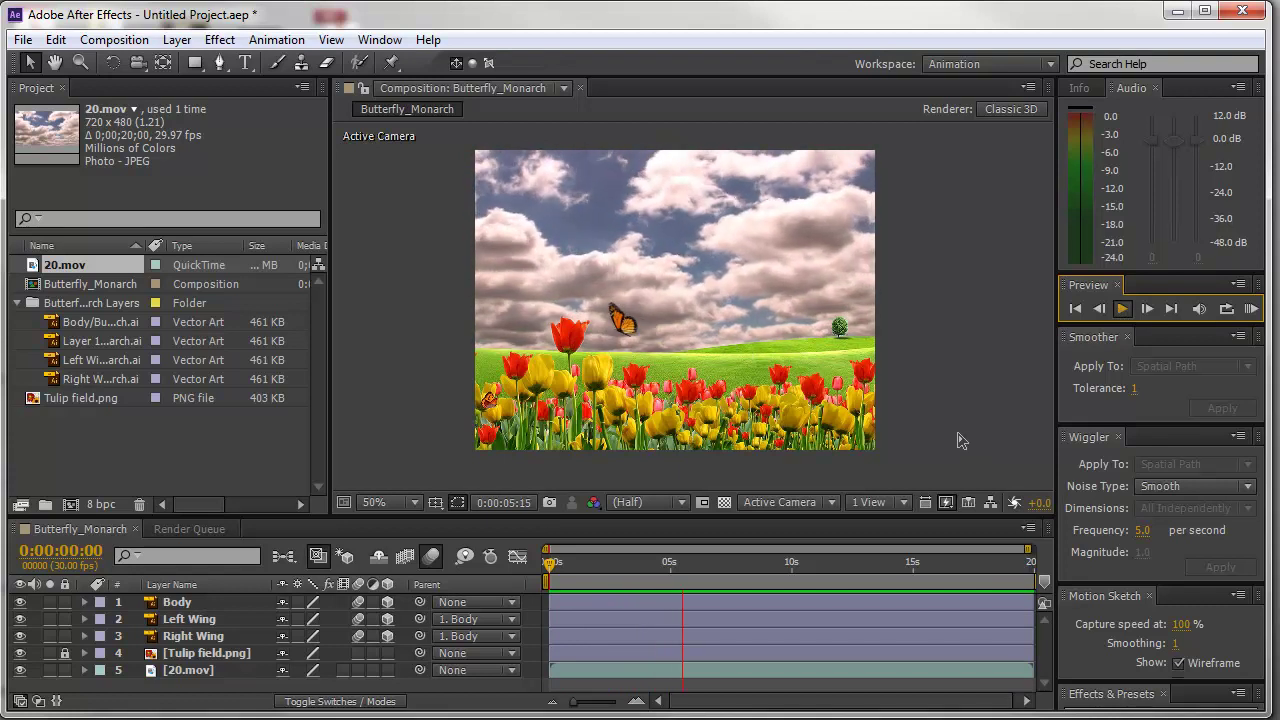
pyautogui.press('space')
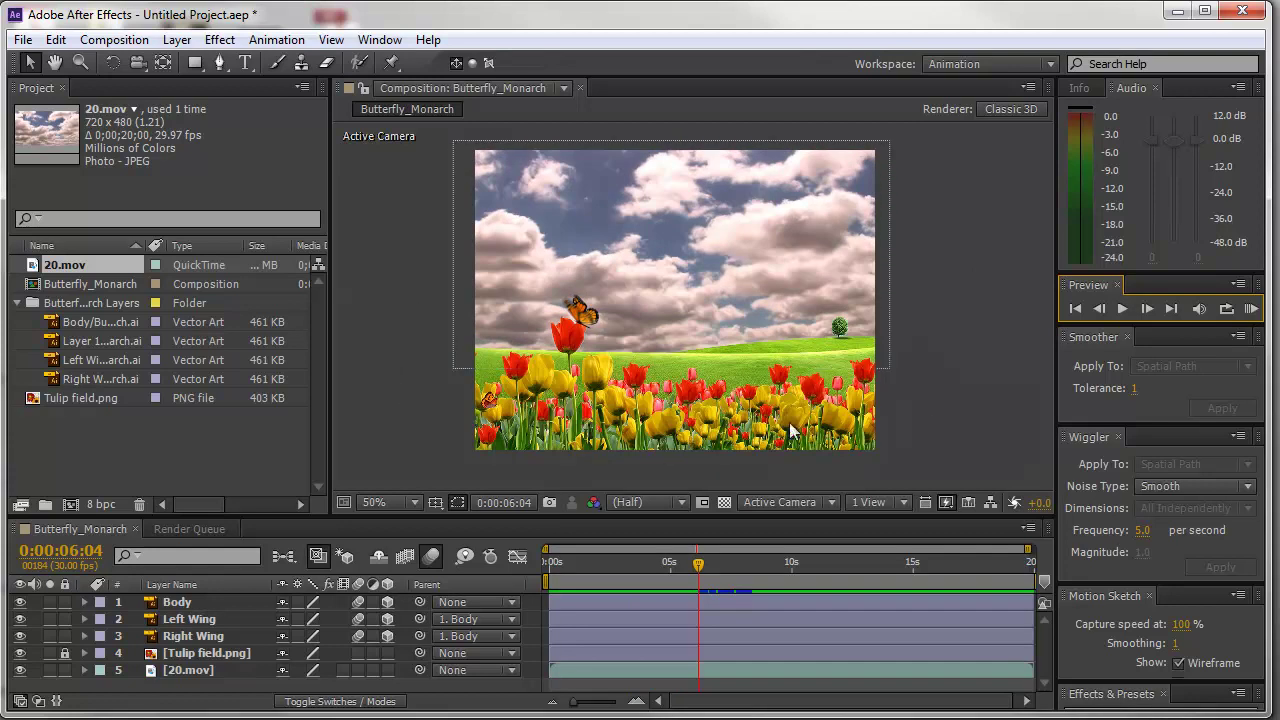
pyautogui.click(393, 374)
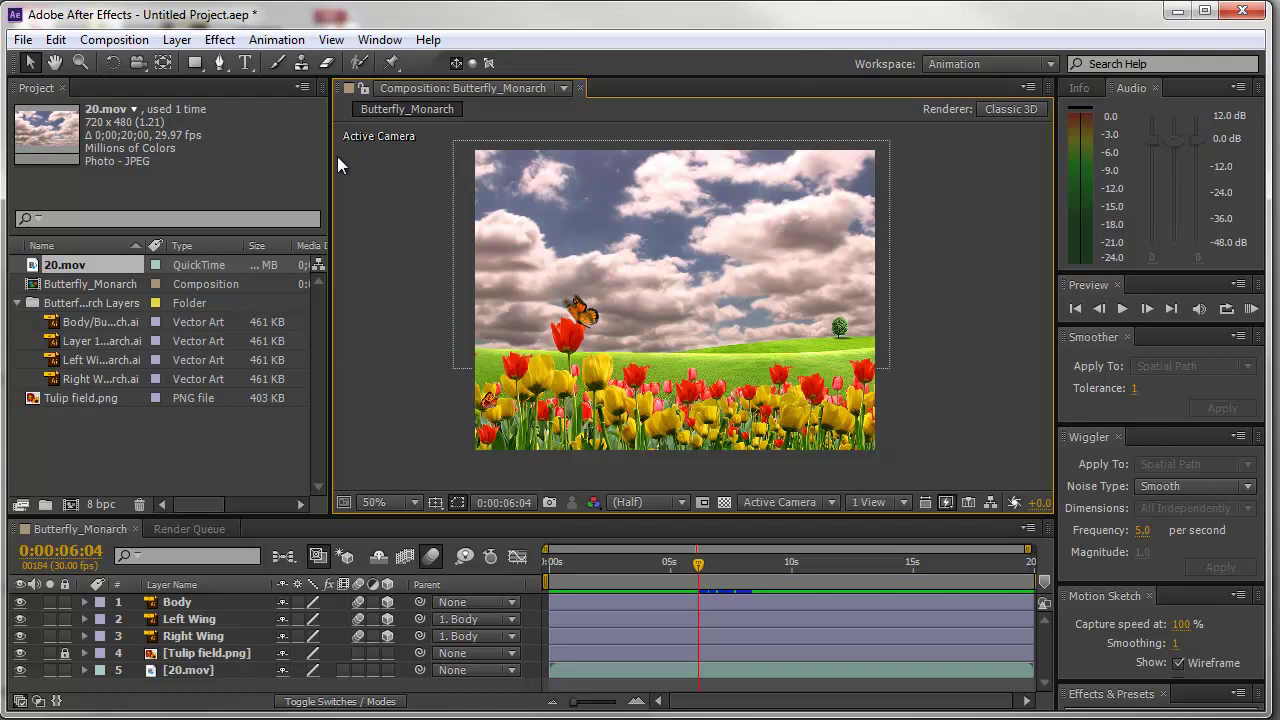
# Add the Butterfly_Monarch composition to the render queue and enlarge the queue area
pyautogui.click(124, 40)
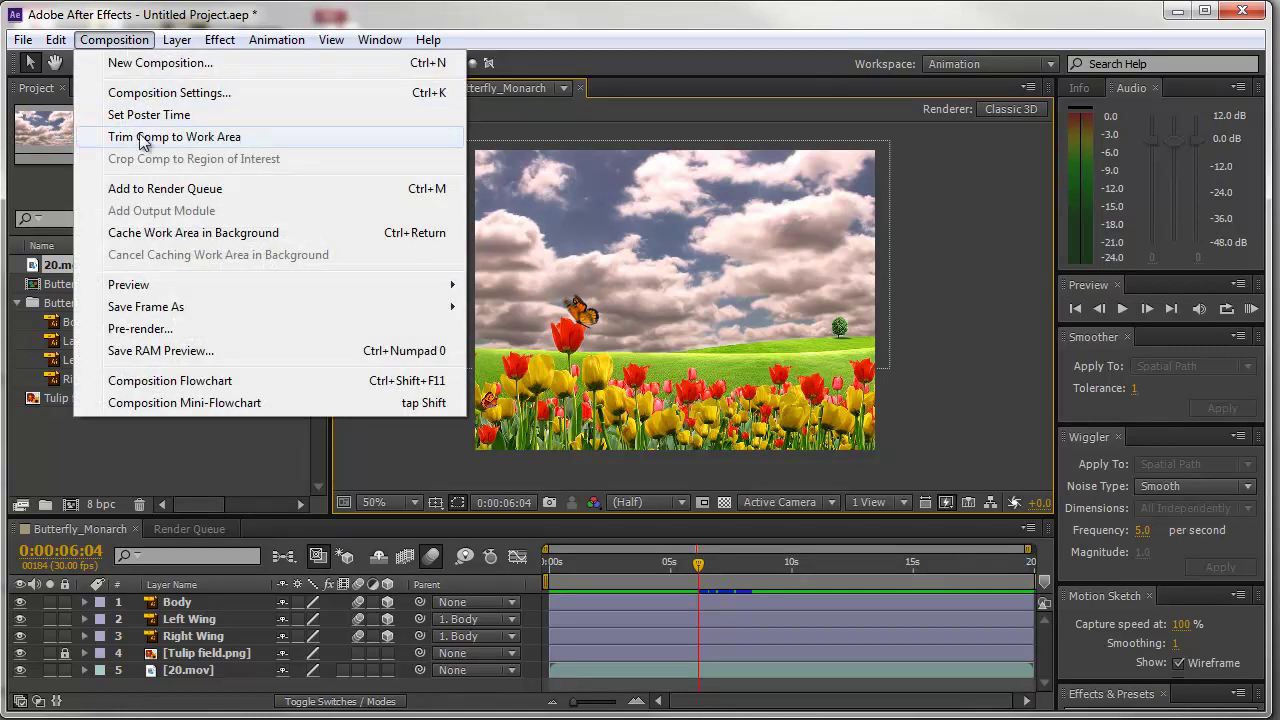
pyautogui.click(146, 191)
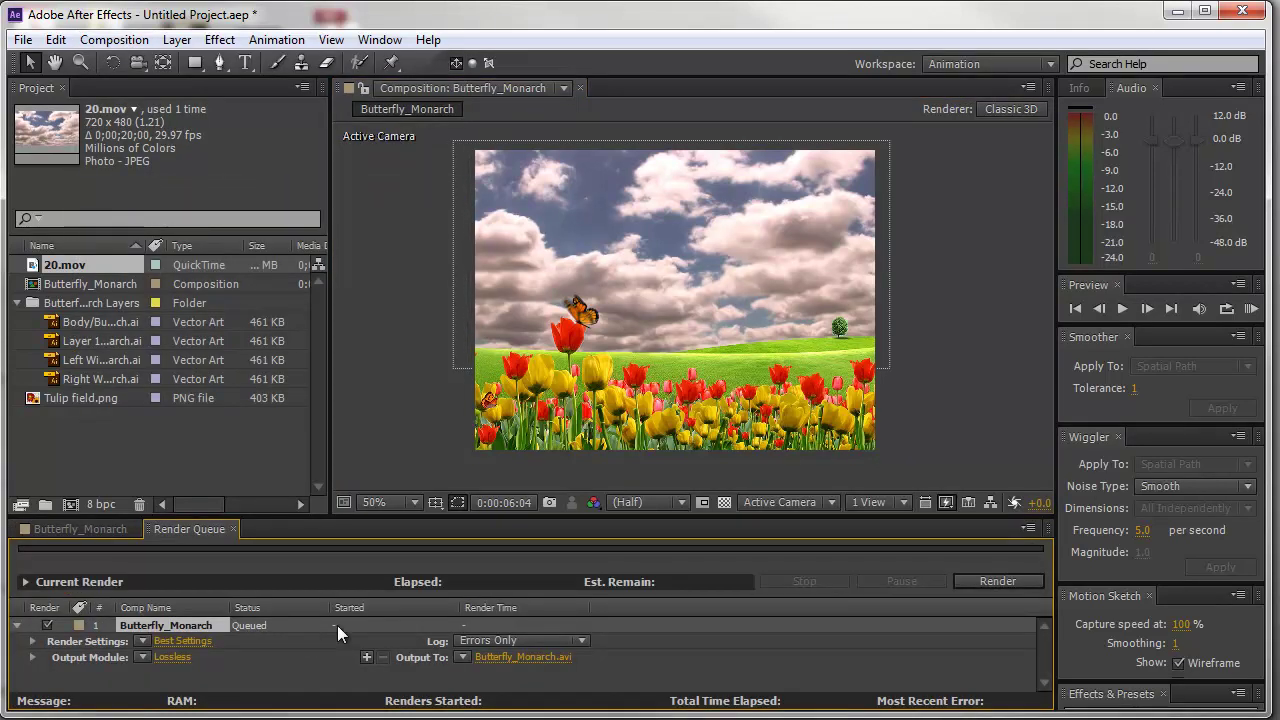
pyautogui.moveTo(356, 516); pyautogui.dragTo(398, 428)
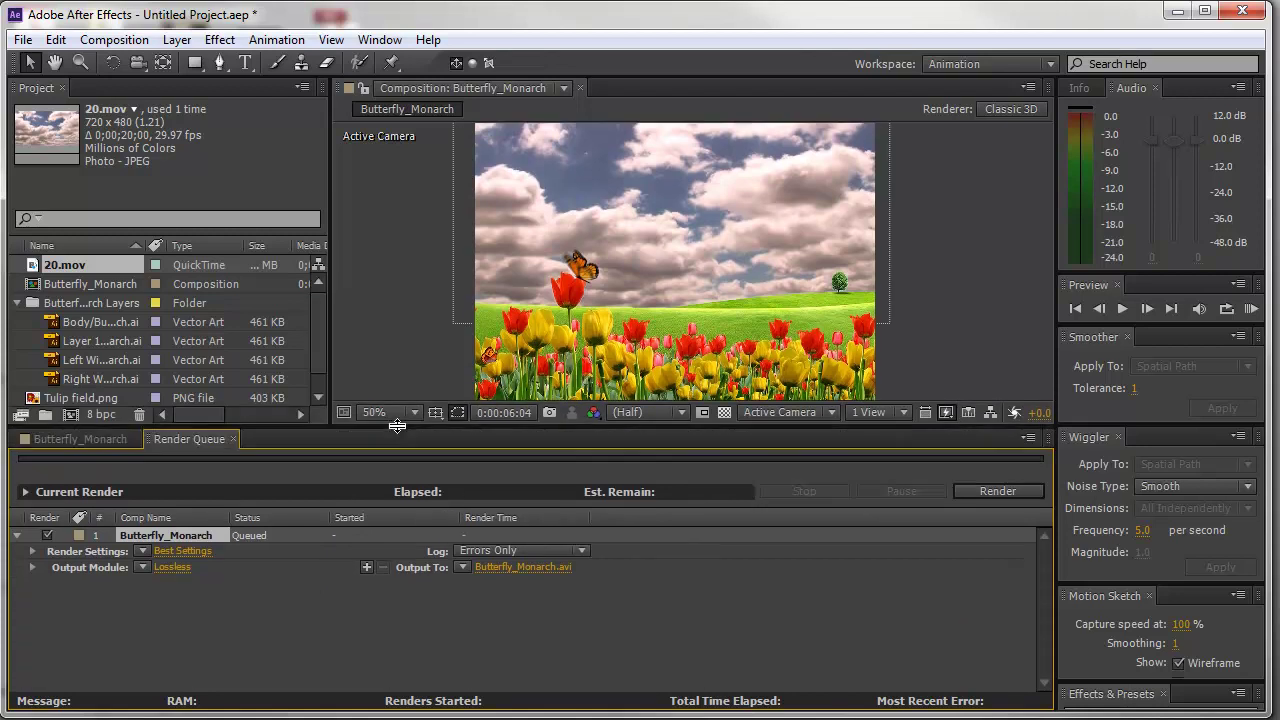
pyautogui.click(78, 437)
pyautogui.click(205, 438)
# Set the render's output module format to H.264 with audio output off
pyautogui.click(170, 567)
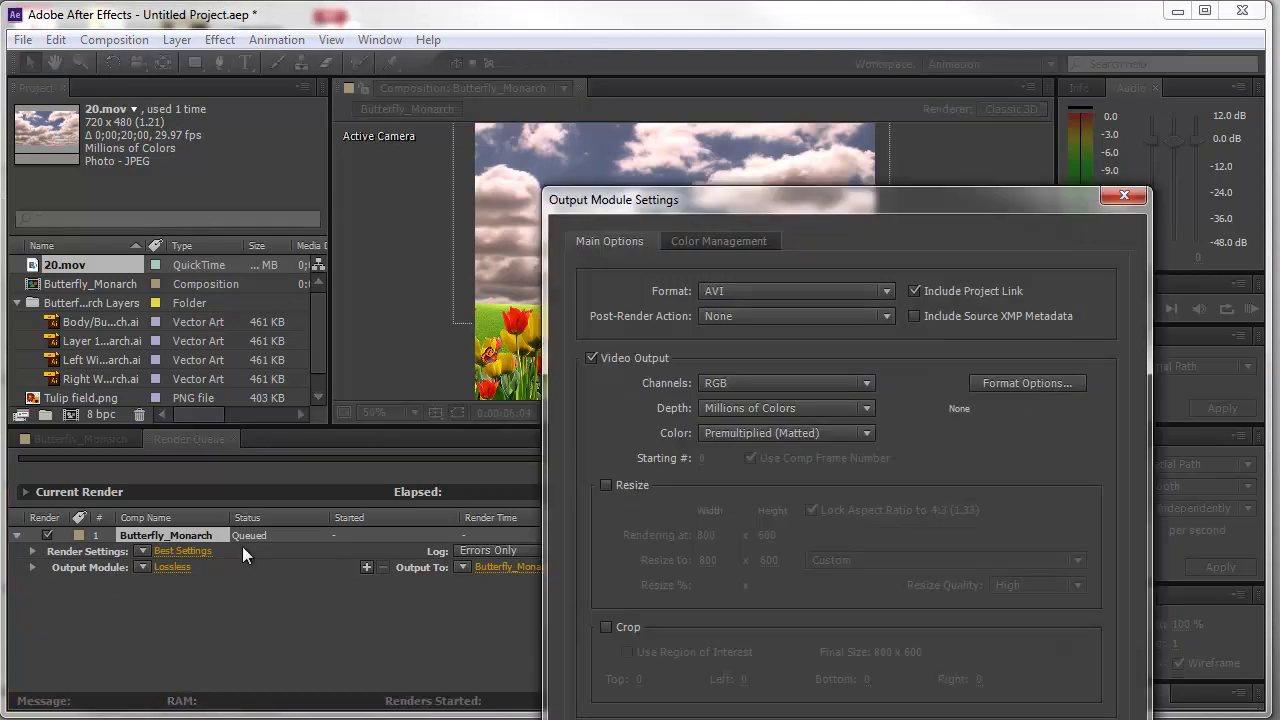
pyautogui.moveTo(892, 200); pyautogui.dragTo(569, 36)
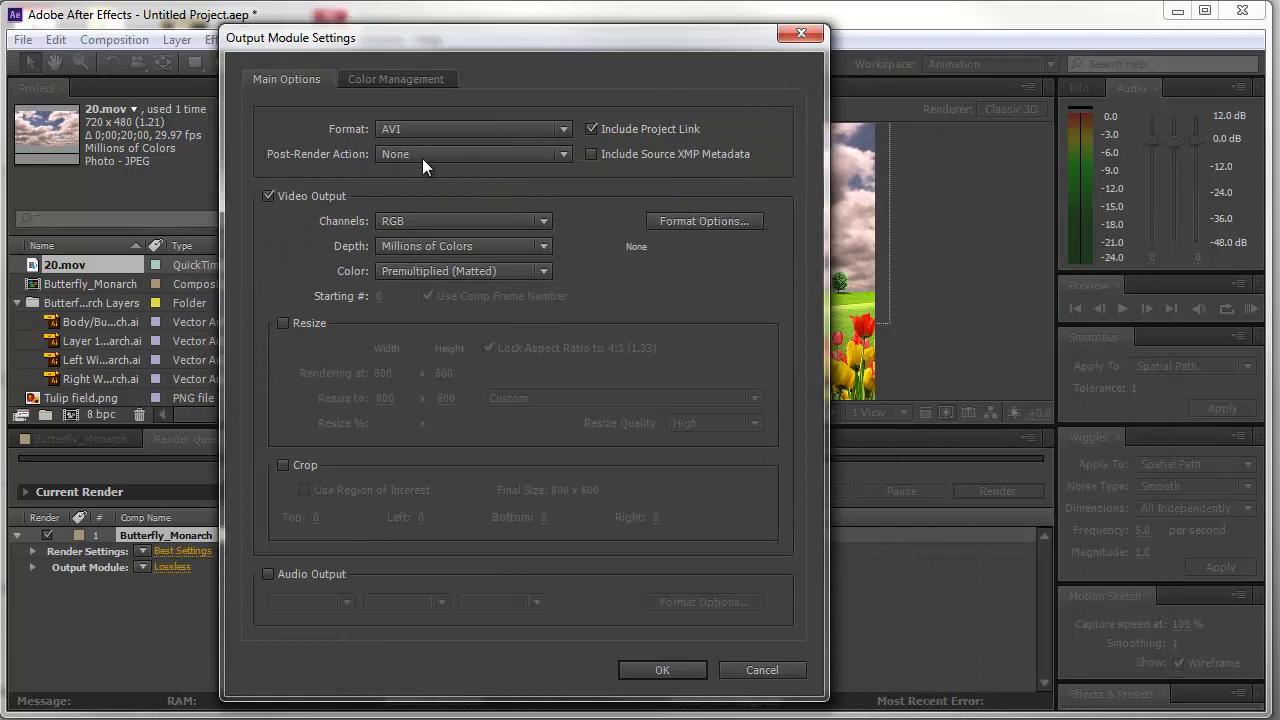
pyautogui.click(562, 130)
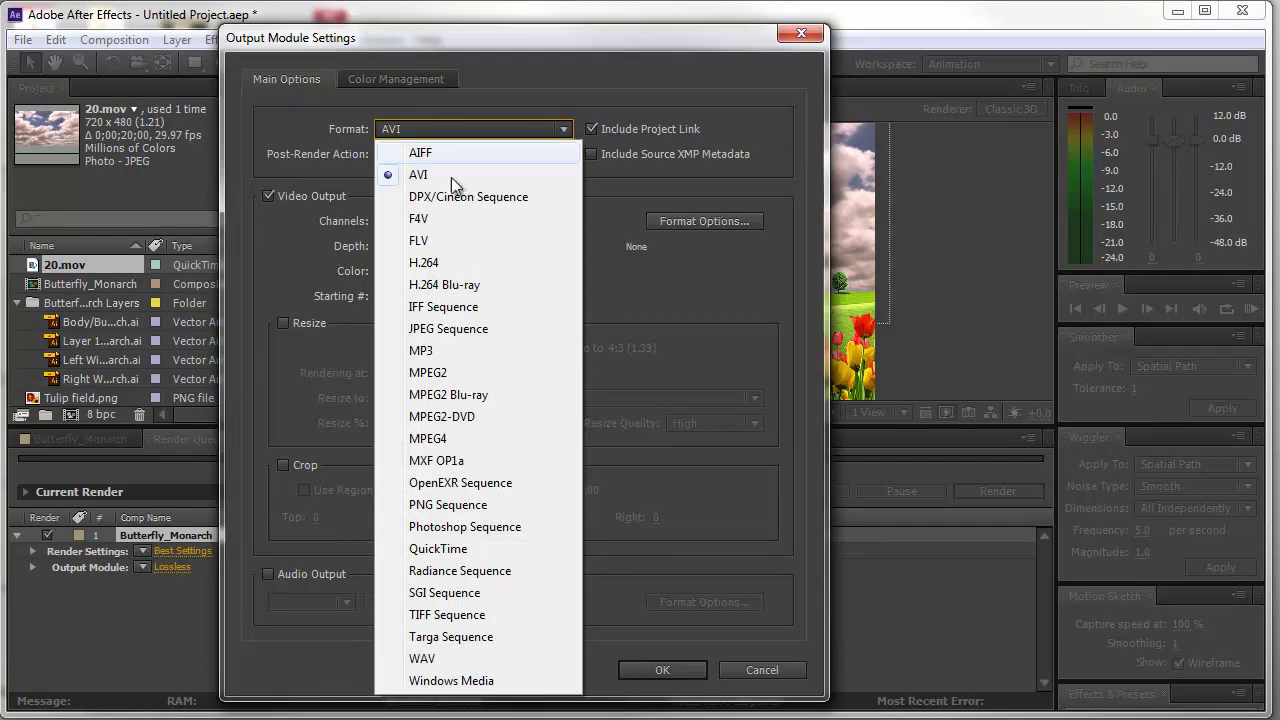
pyautogui.click(425, 264)
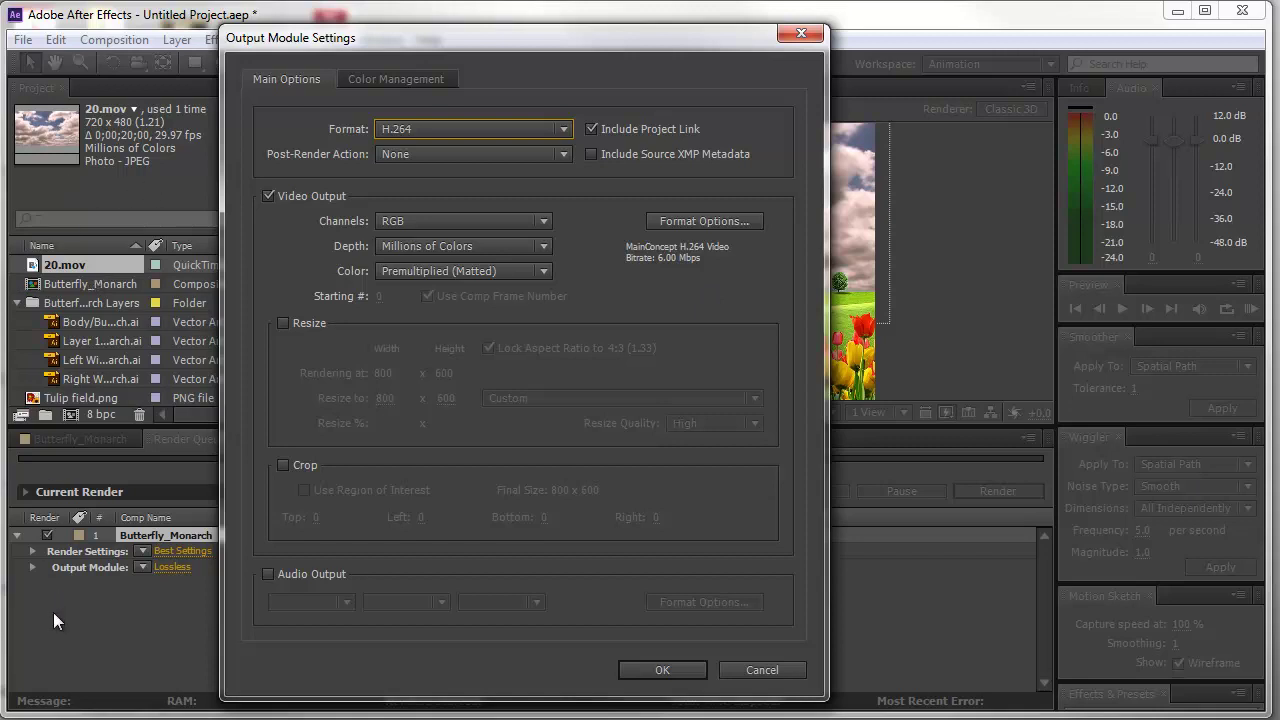
pyautogui.click(268, 575)
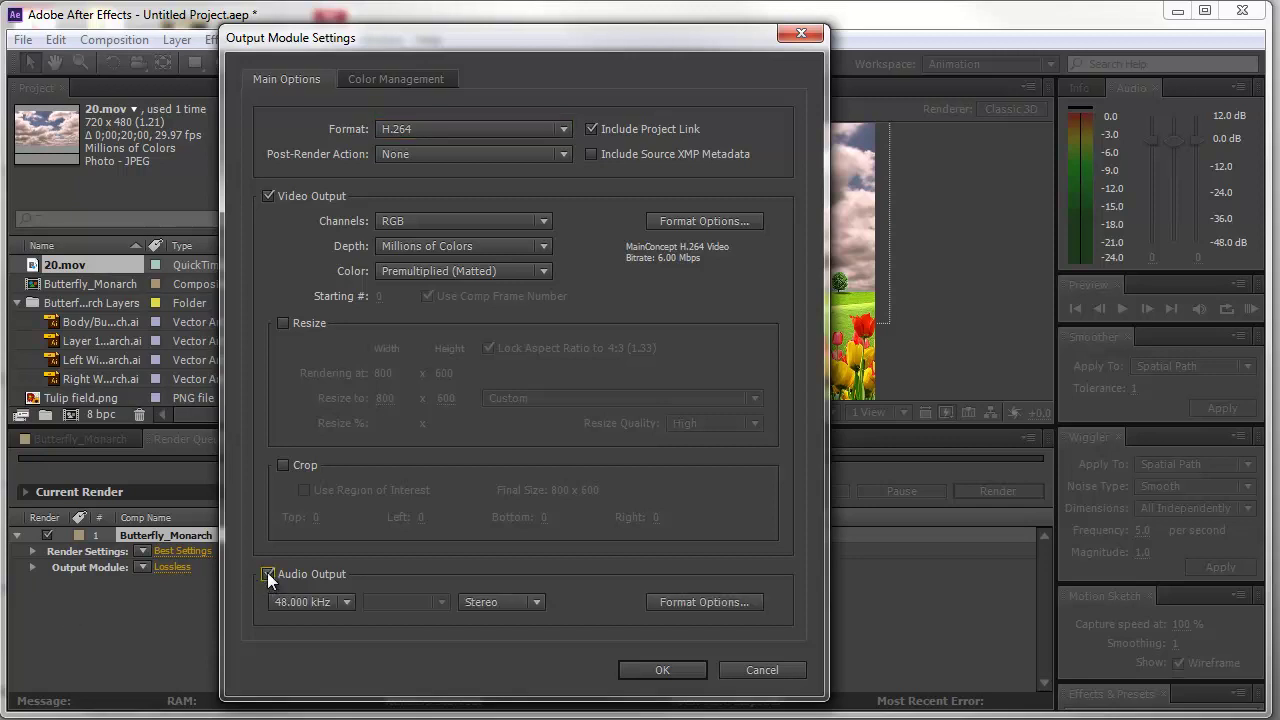
pyautogui.click(268, 574)
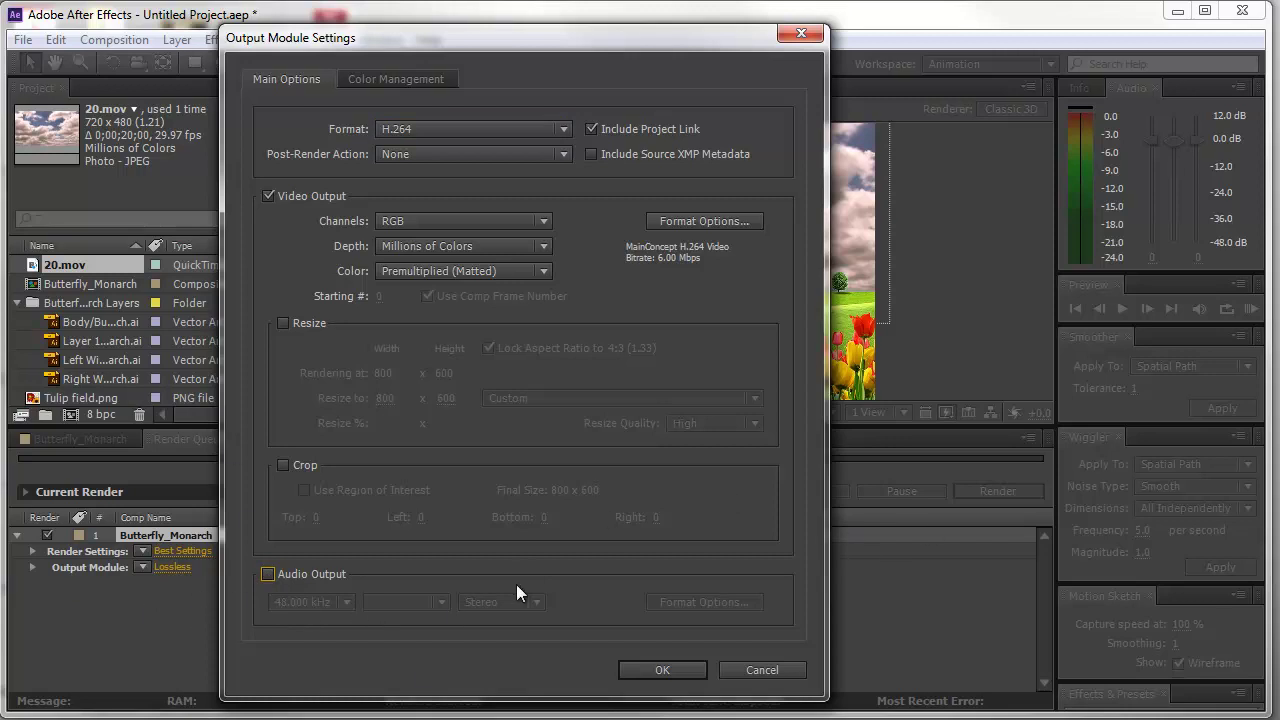
pyautogui.click(647, 670)
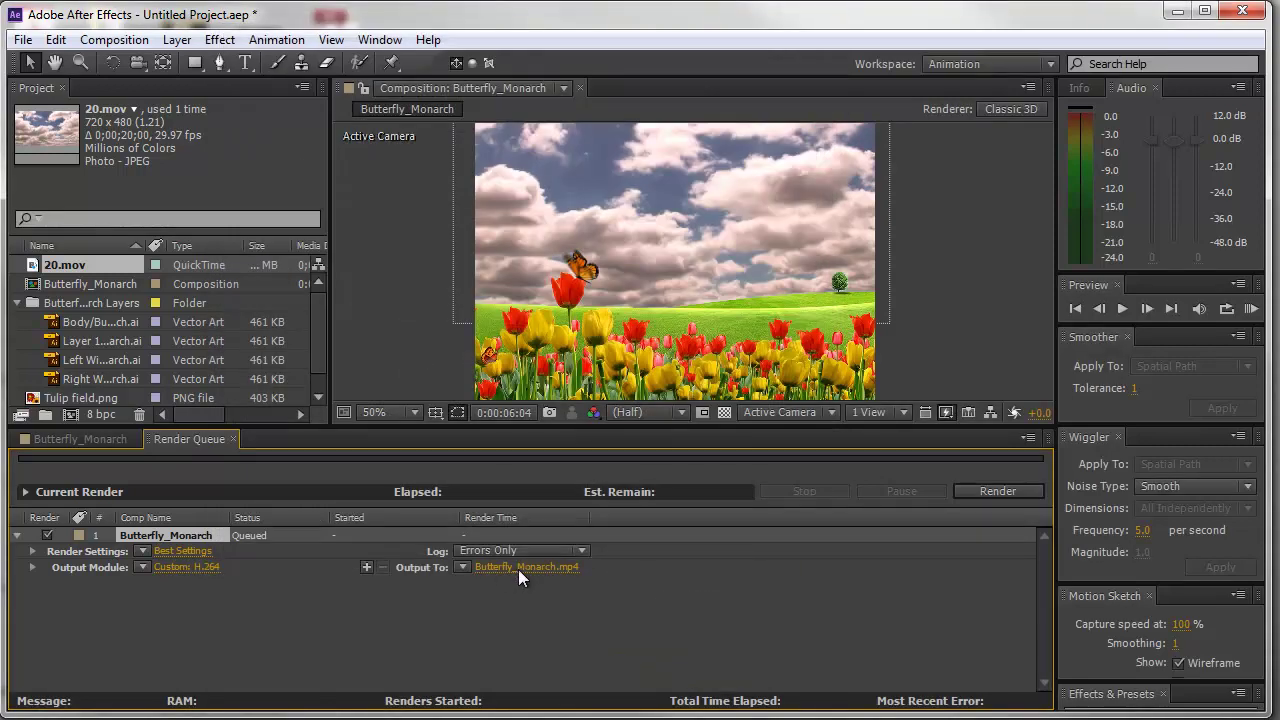
# Set the output movie's file name to Butterfly_Monarch 2 in the ButterflyAE folder and render the composition
pyautogui.click(518, 569)
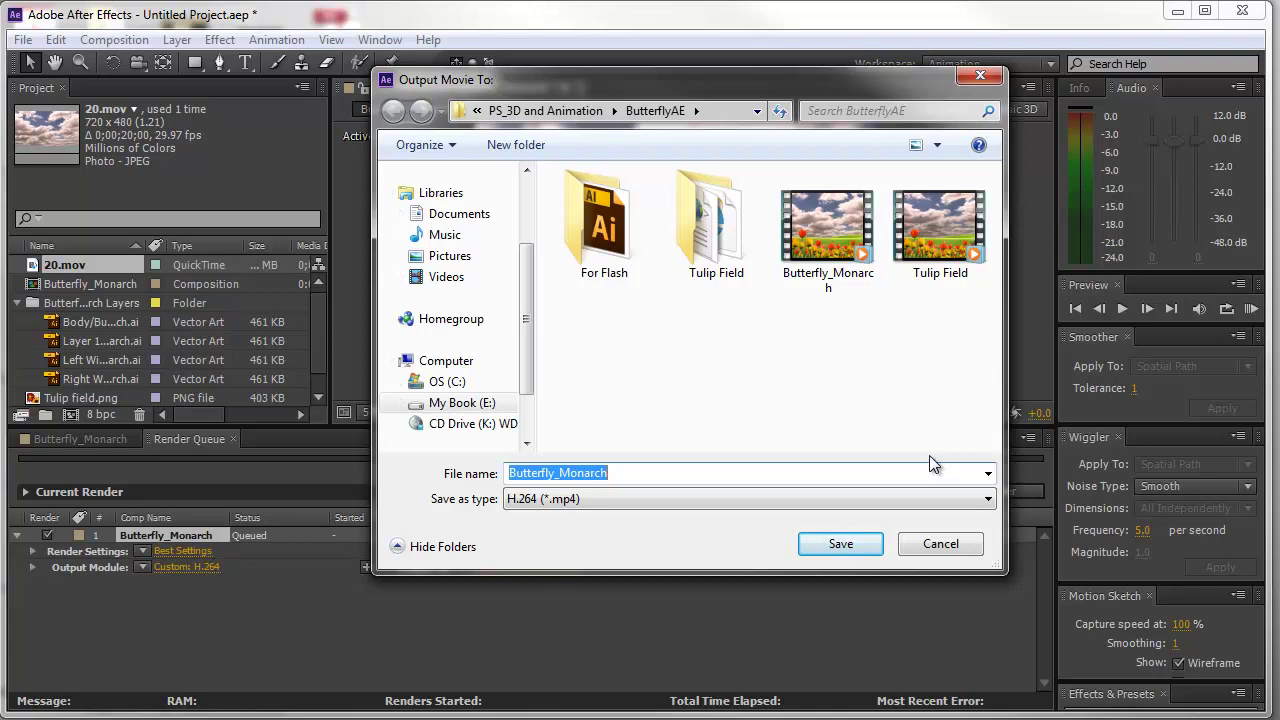
pyautogui.click(612, 475)
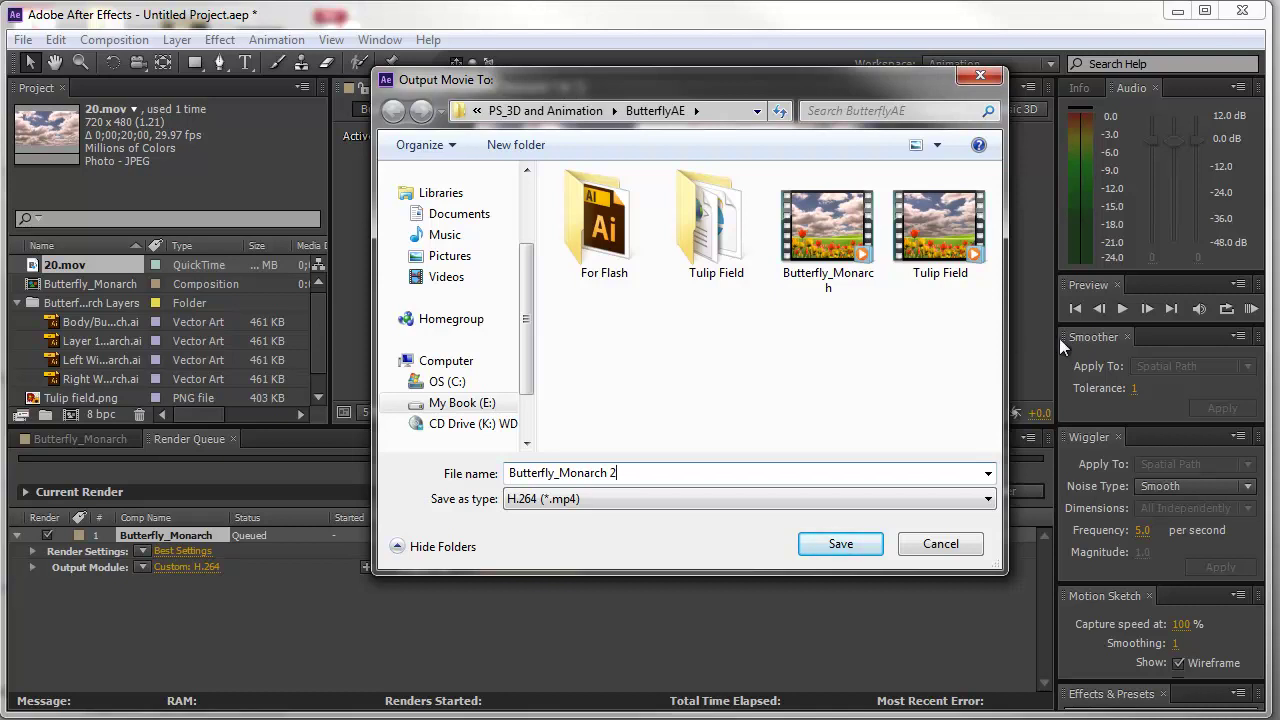
pyautogui.click(840, 544)
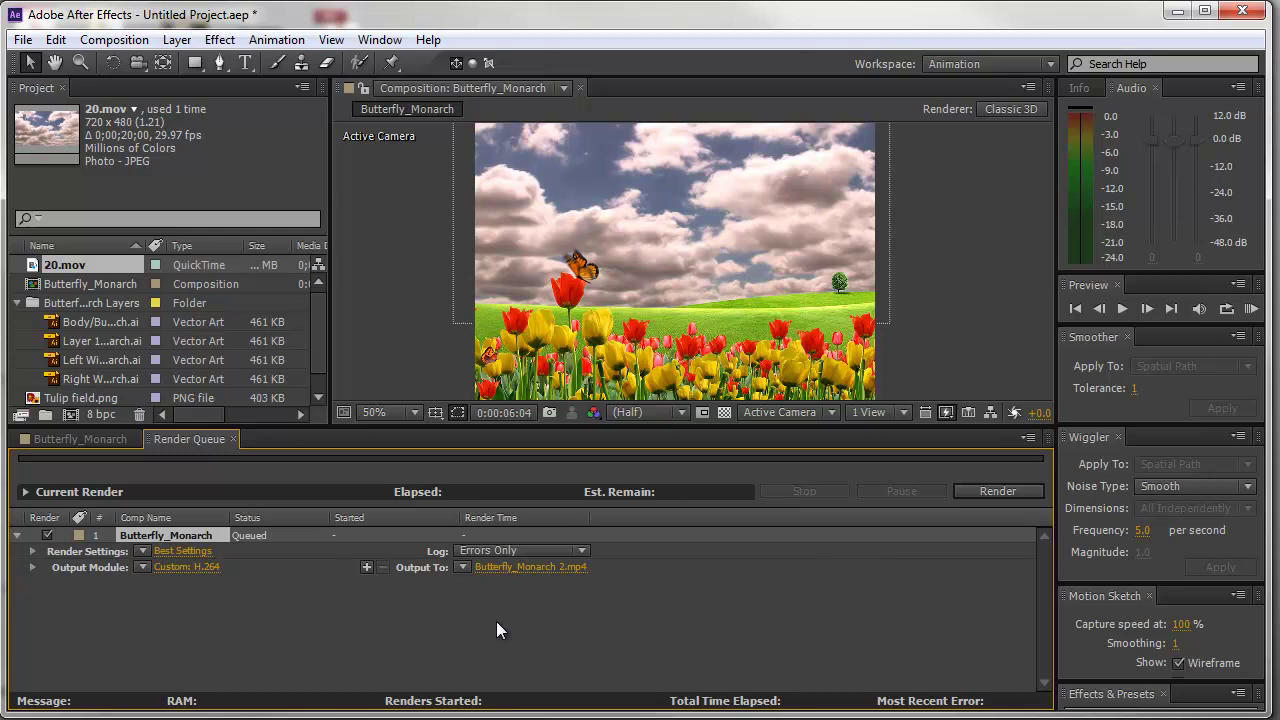
pyautogui.click(985, 491)
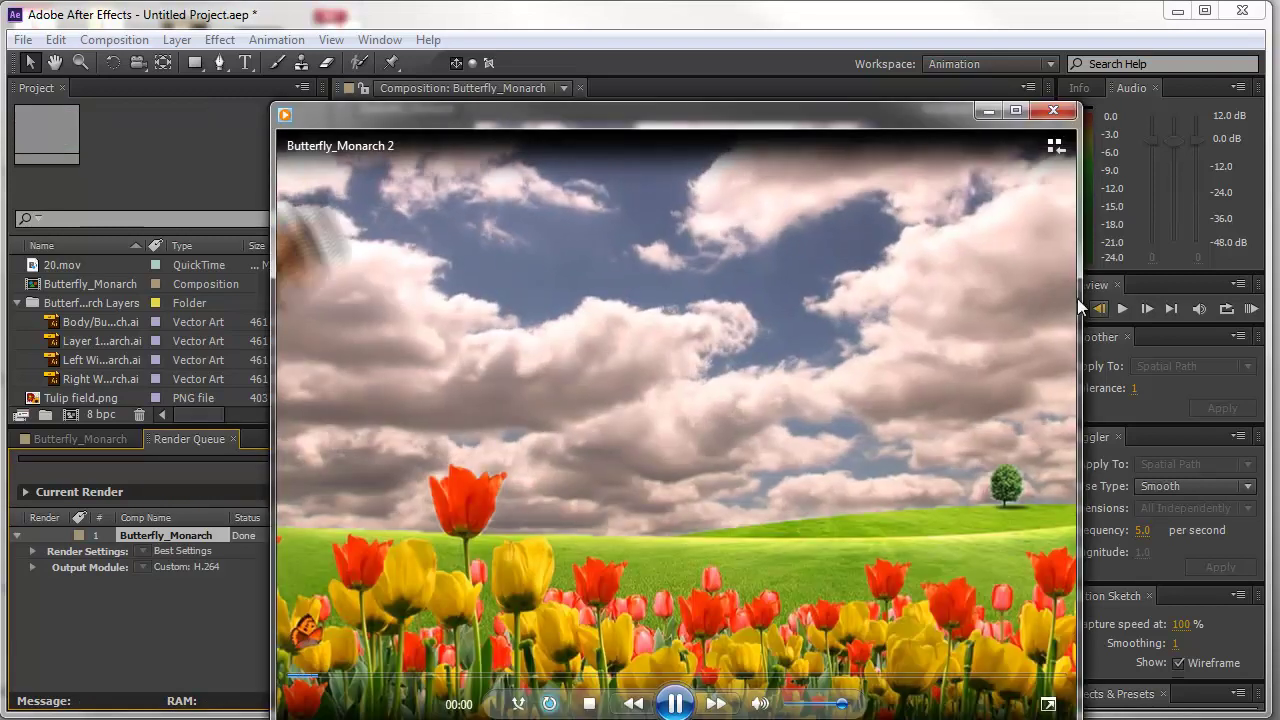
# Examine the rendered Butterfly_Monarch 2 movie in the media player, and close the player
pyautogui.moveTo(871, 116); pyautogui.dragTo(852, 65)
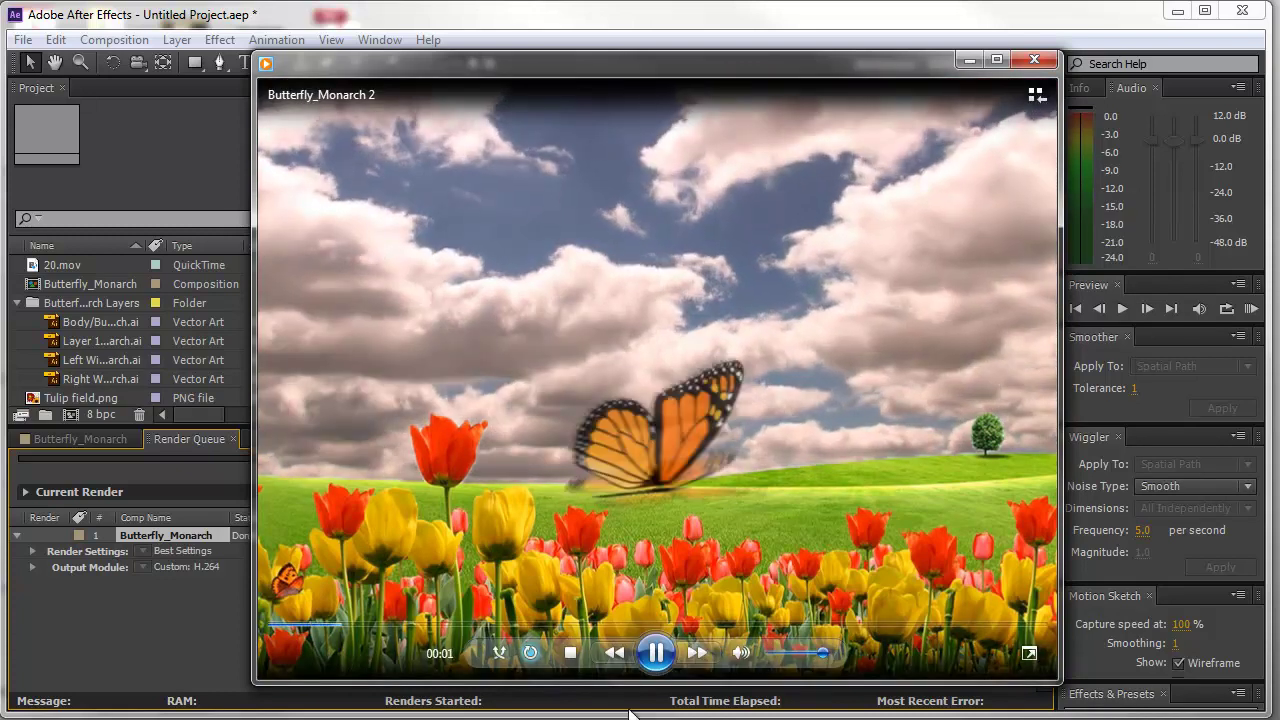
pyautogui.click(656, 654)
pyautogui.click(656, 654)
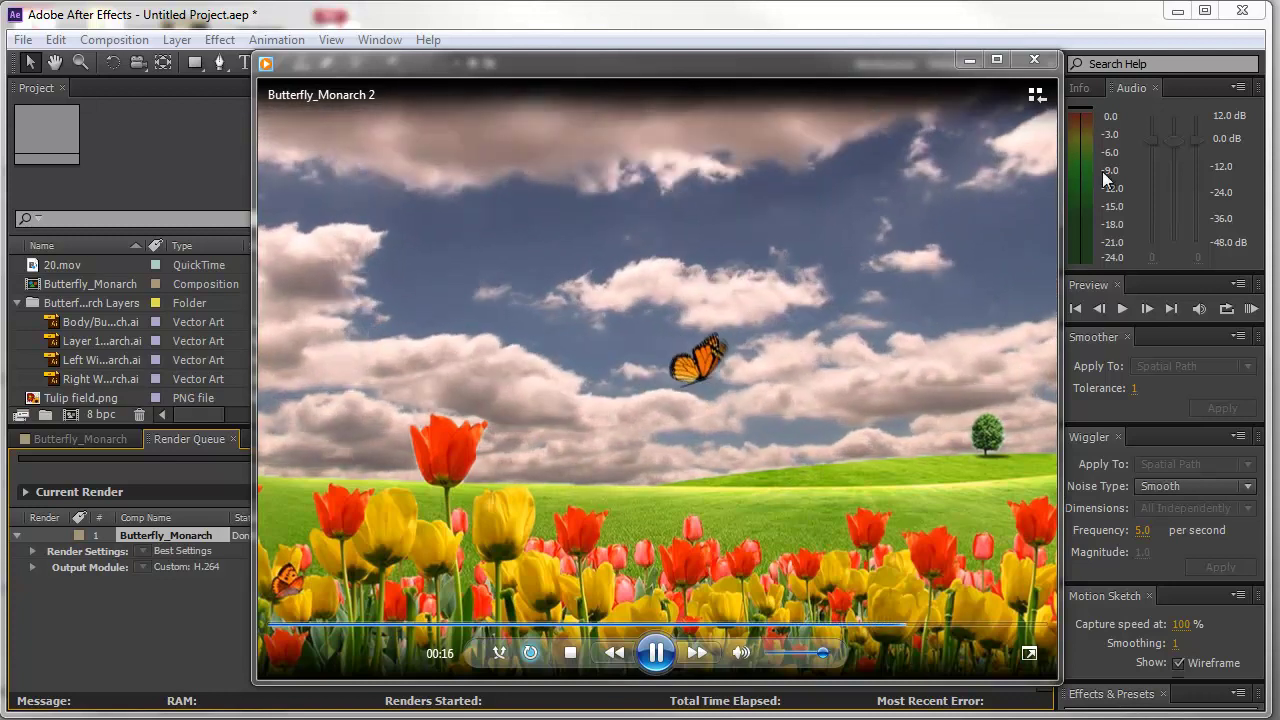
pyautogui.click(1033, 58)
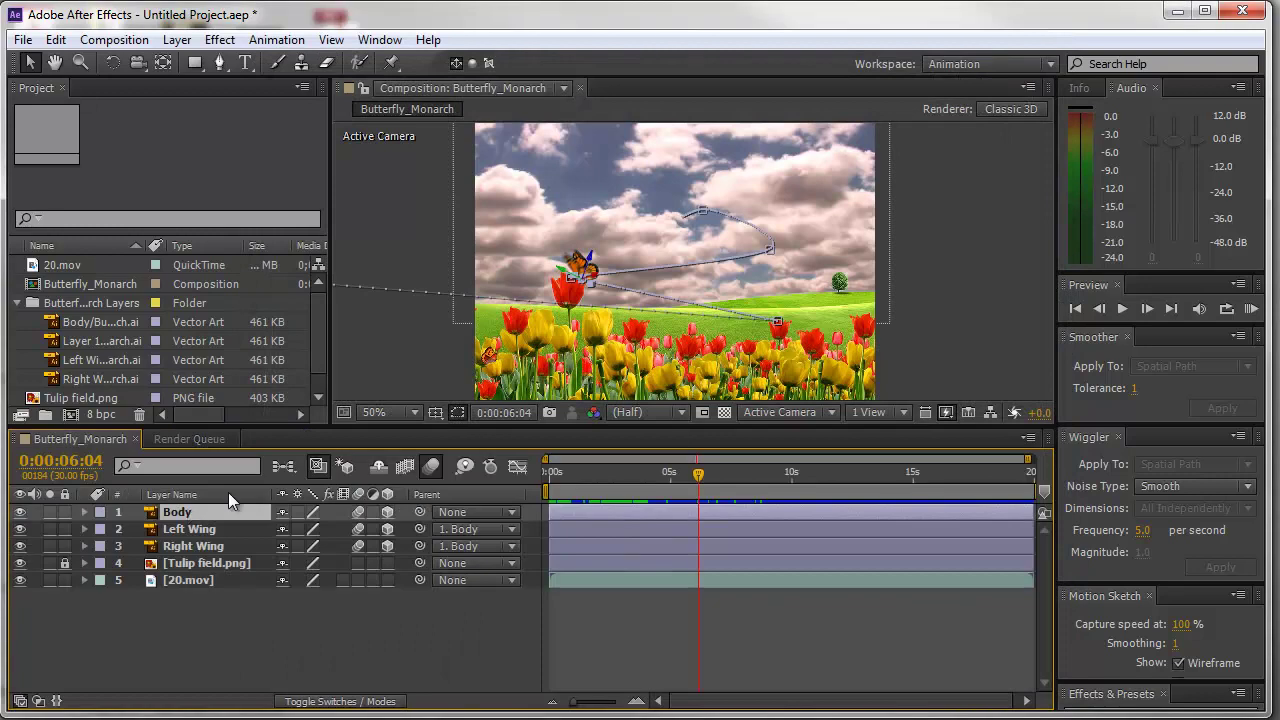
# With the composition view at 100%, reshape the Body layer's flight path around 0:00:10:22 into a rounder loop by moving its lower point and extending the curve handles
pyautogui.press('/')
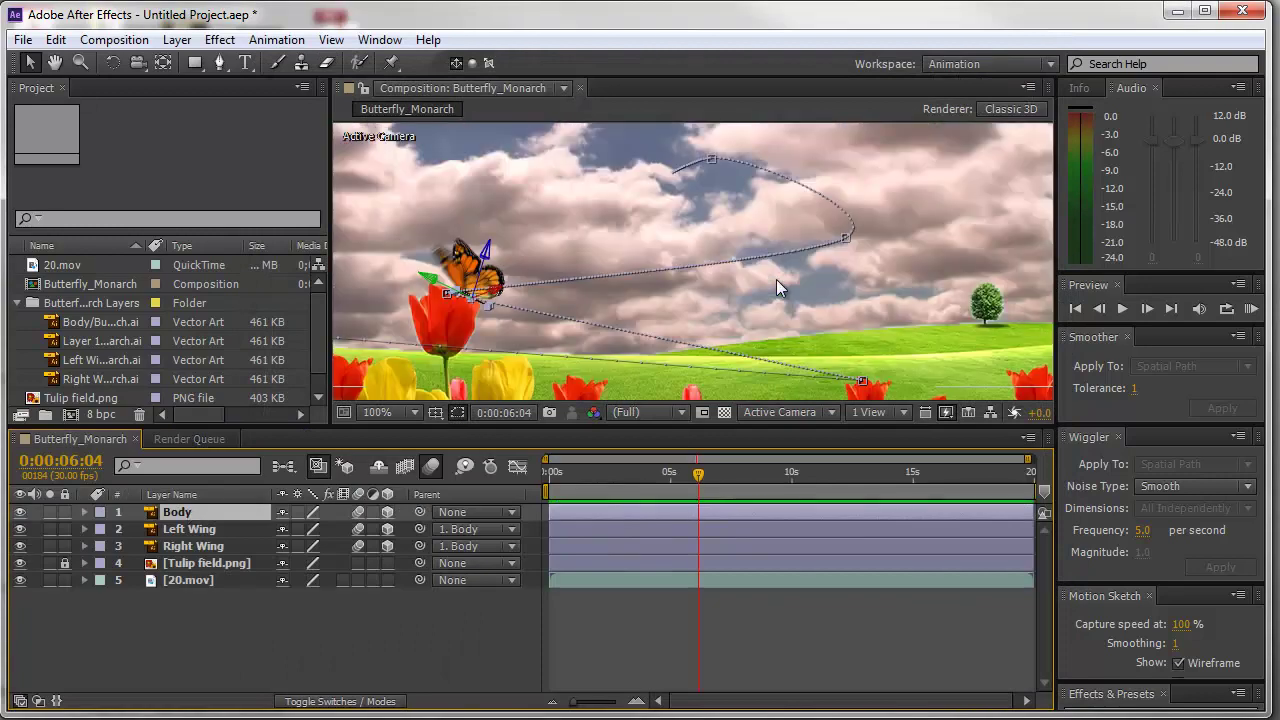
pyautogui.moveTo(700, 474); pyautogui.dragTo(809, 473)
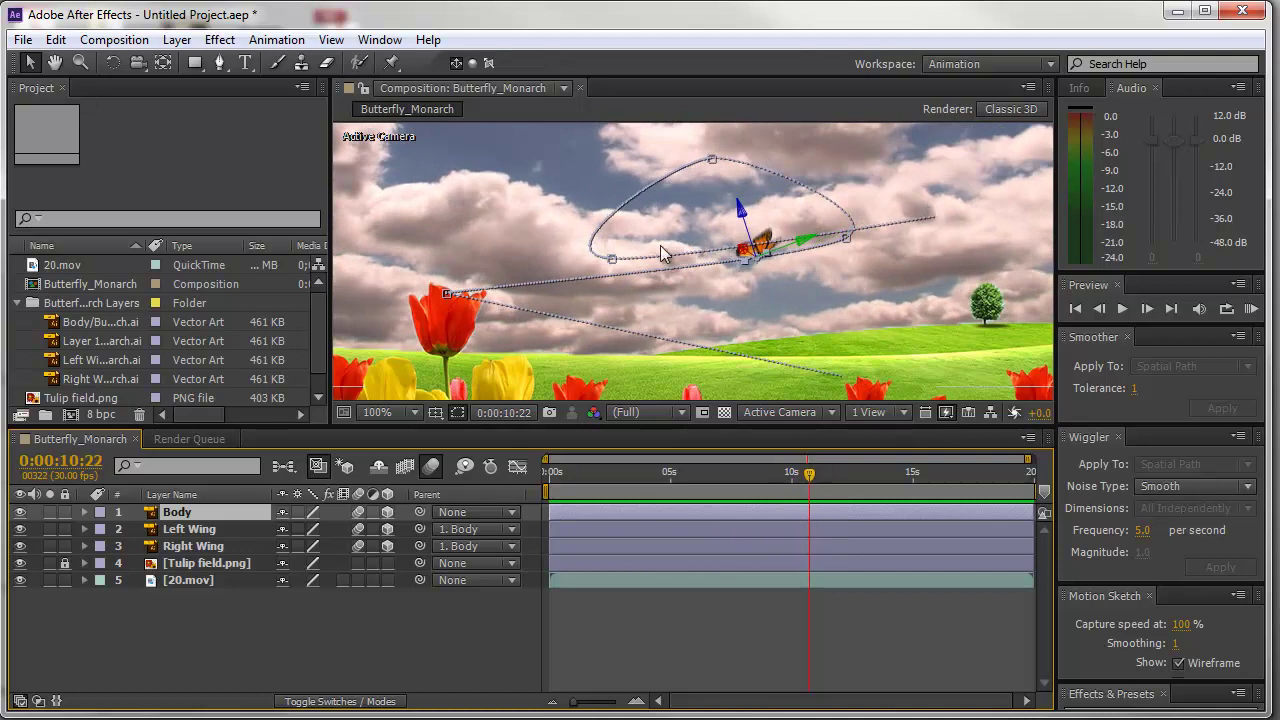
pyautogui.moveTo(612, 260); pyautogui.dragTo(665, 300)
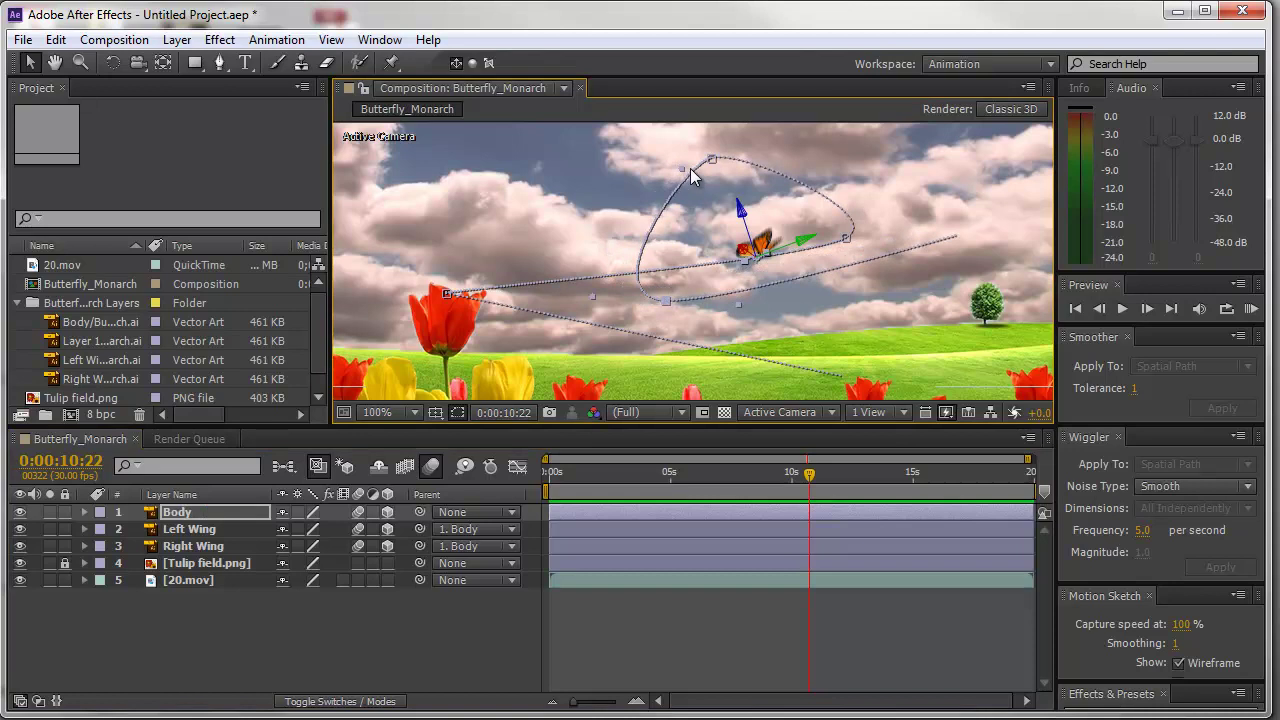
pyautogui.moveTo(684, 170); pyautogui.dragTo(516, 173)
pyautogui.moveTo(739, 306); pyautogui.dragTo(864, 341)
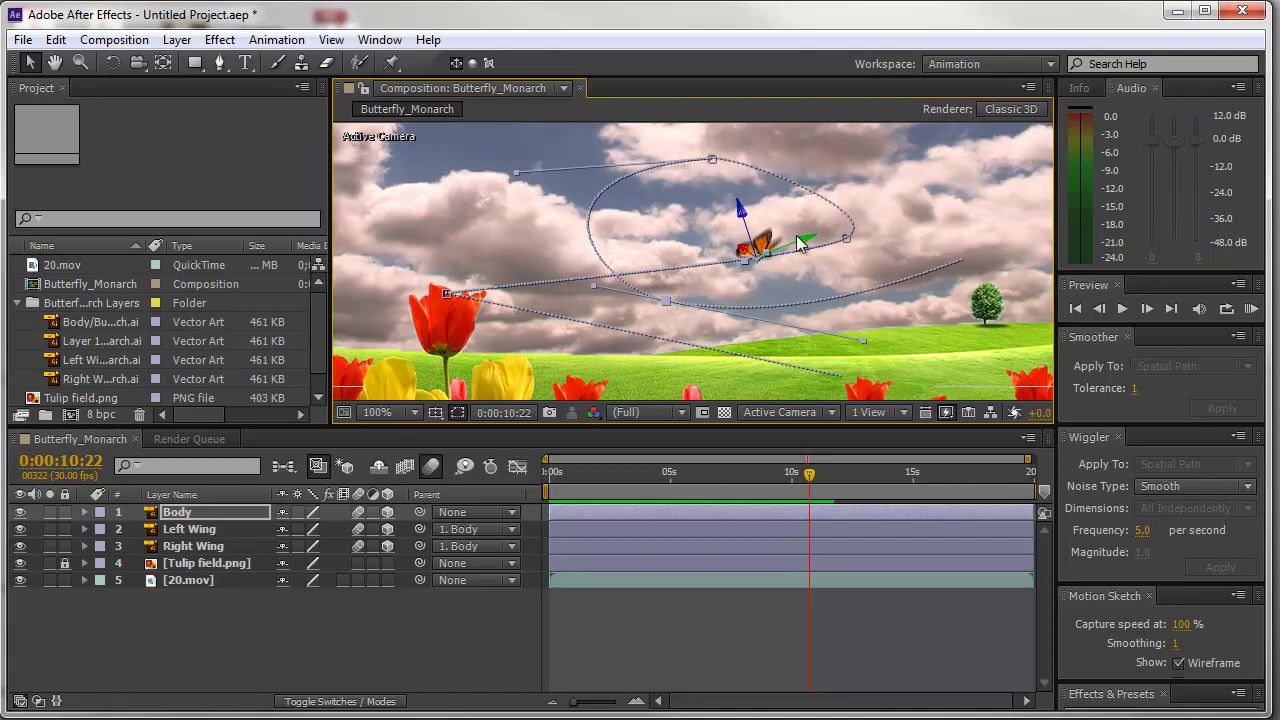
pyautogui.click(711, 160)
pyautogui.moveTo(744, 160); pyautogui.dragTo(950, 127)
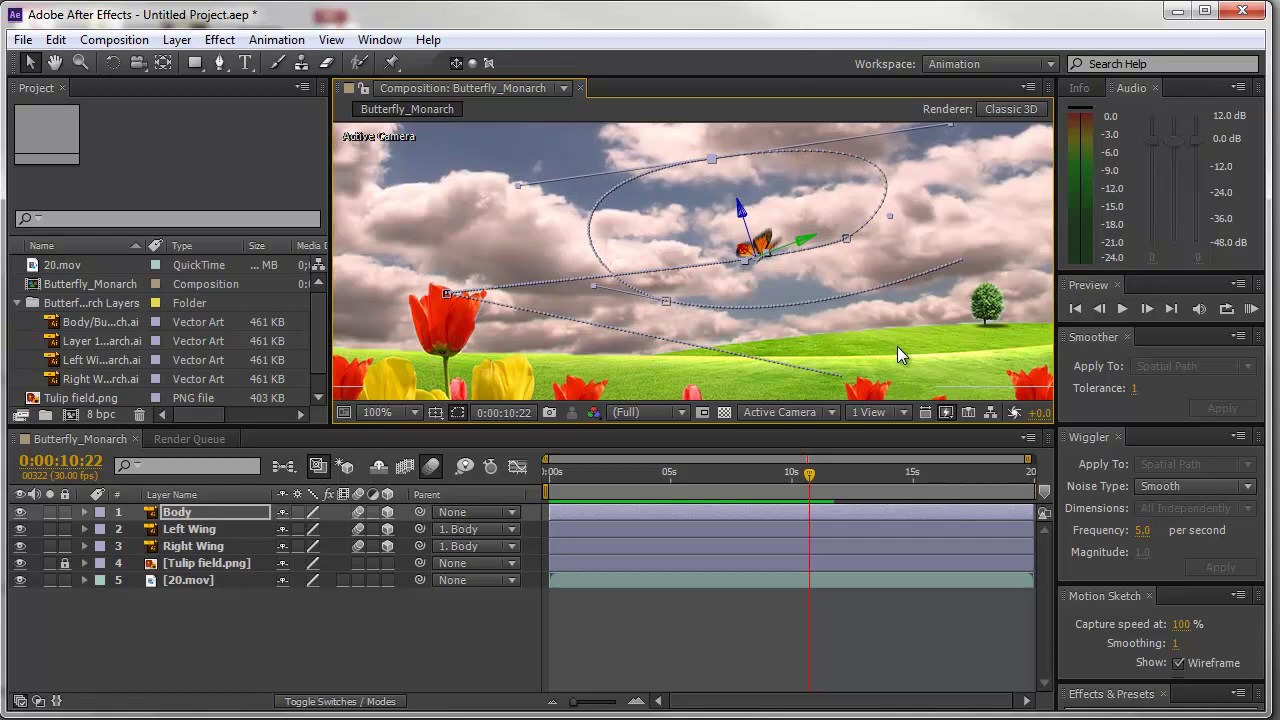